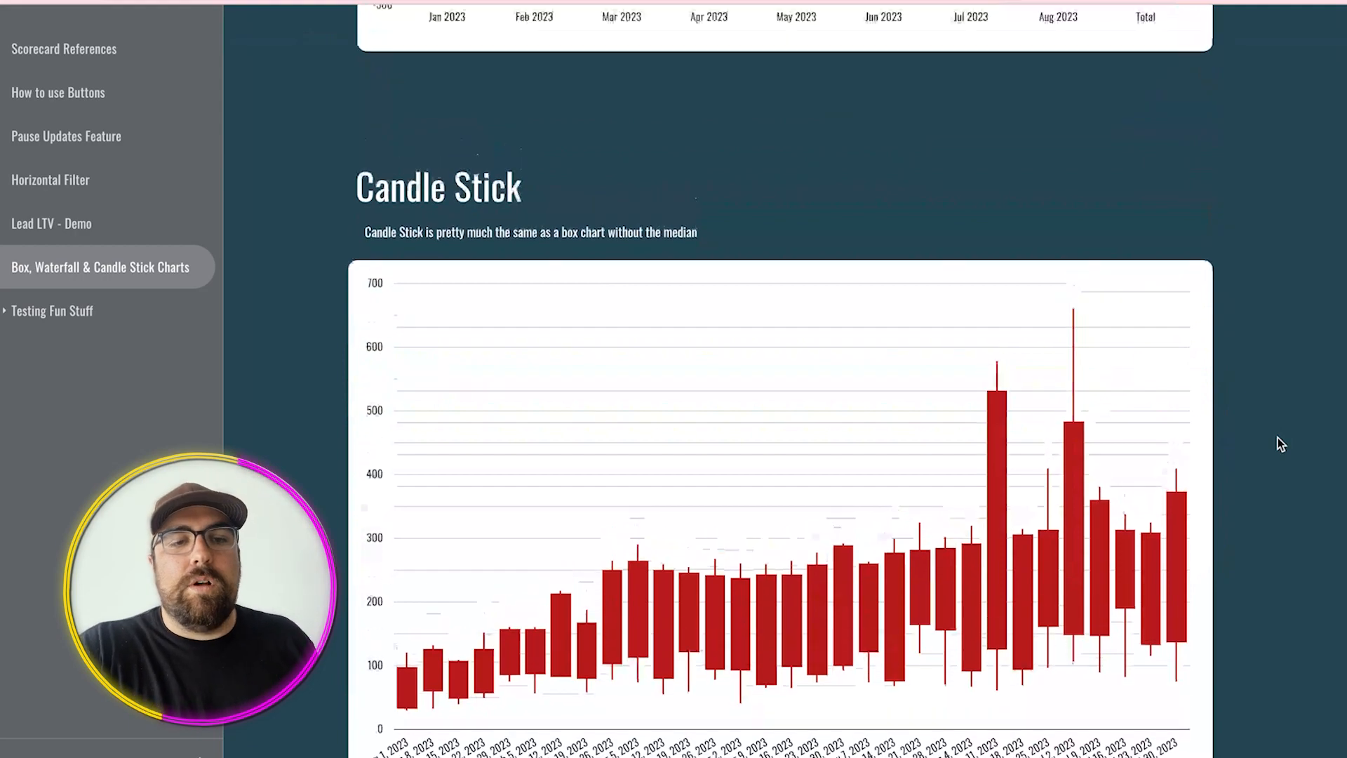
pyautogui.scroll(-3, 1278, 436)
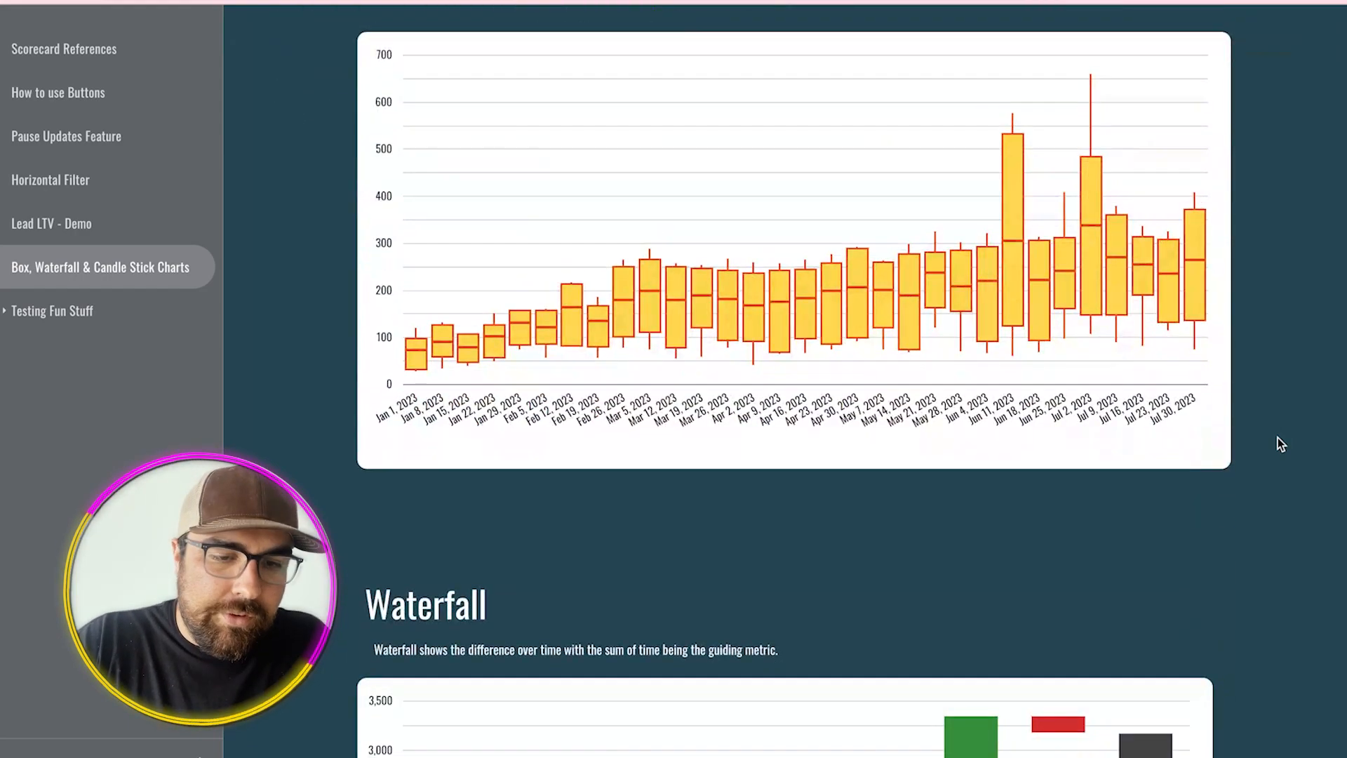
pyautogui.moveTo(1200, 84)
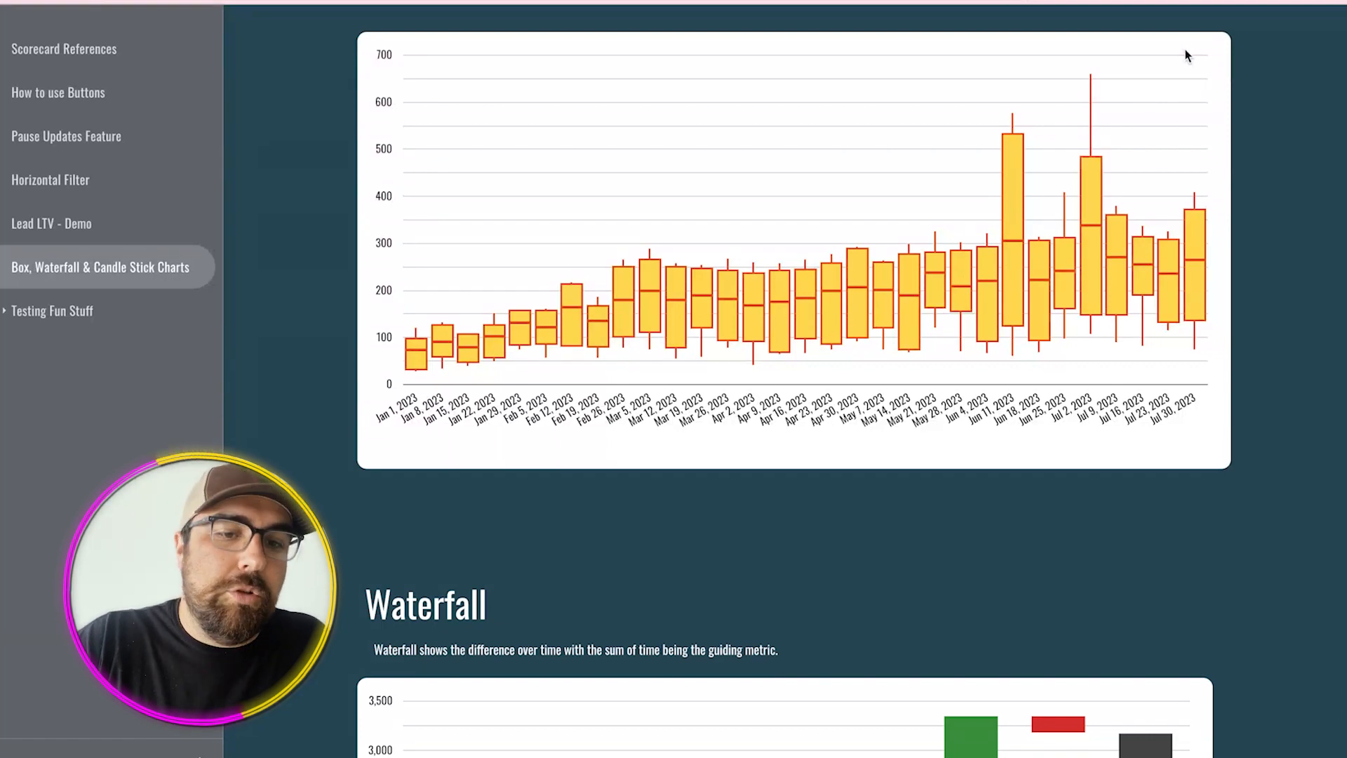
pyautogui.scroll(3, 1218, 217)
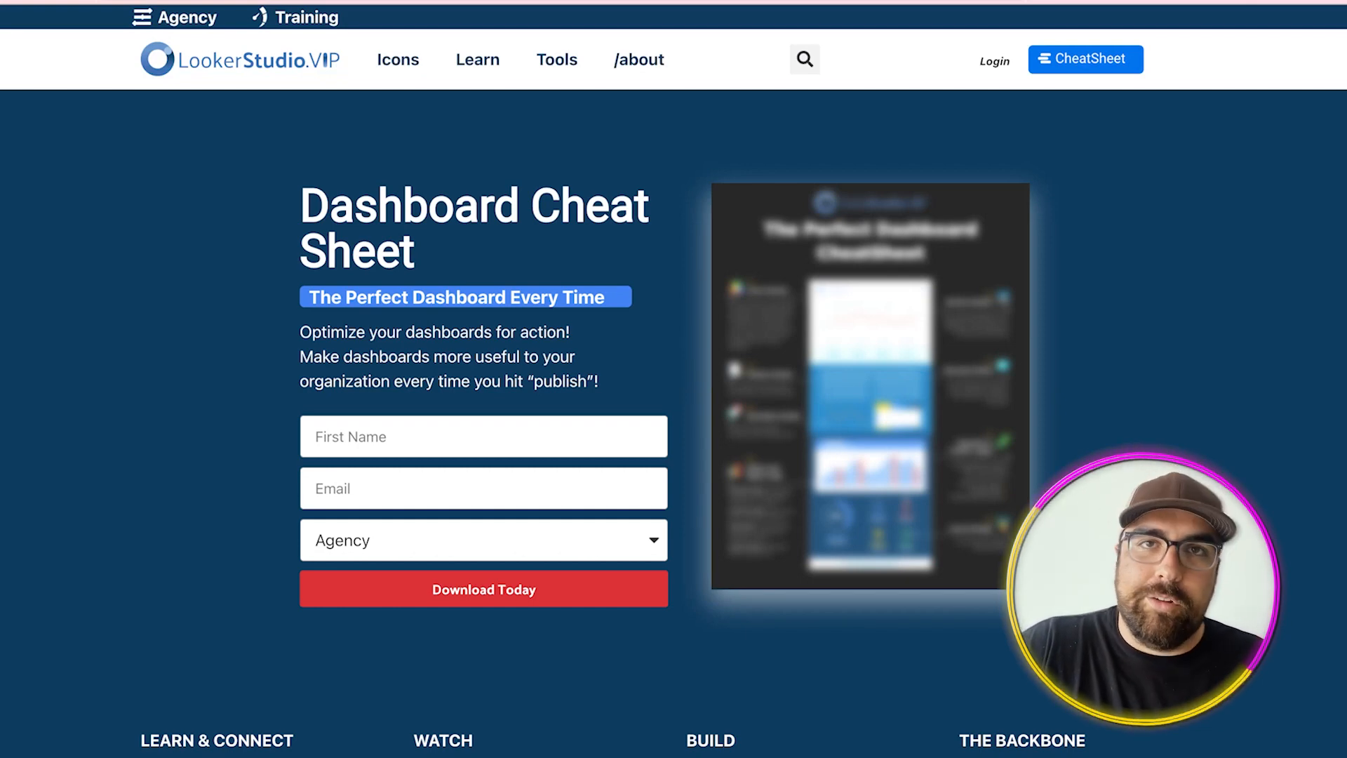
# - Switch to the Show 'n Tell report, open it for editing, and add a new blank page
pyautogui.click(120, 1)
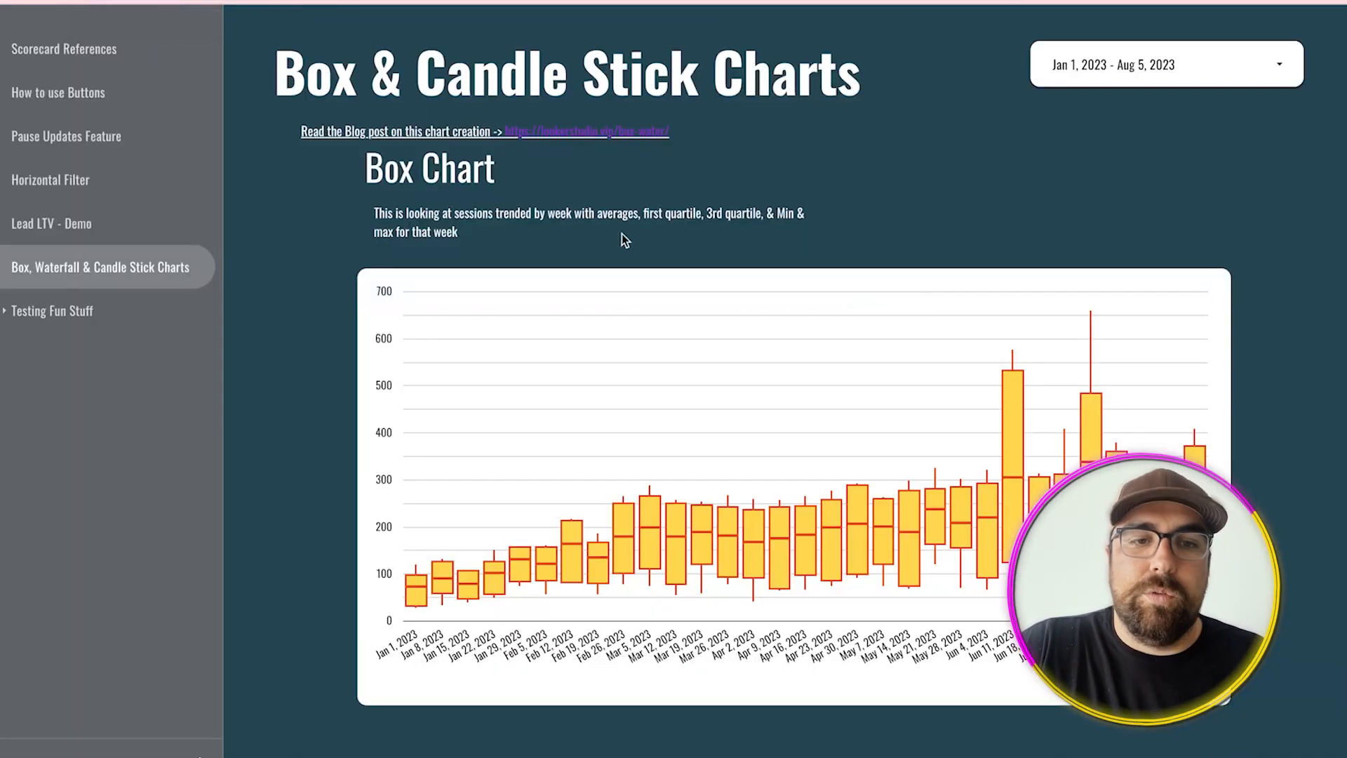
pyautogui.moveTo(961, 28)
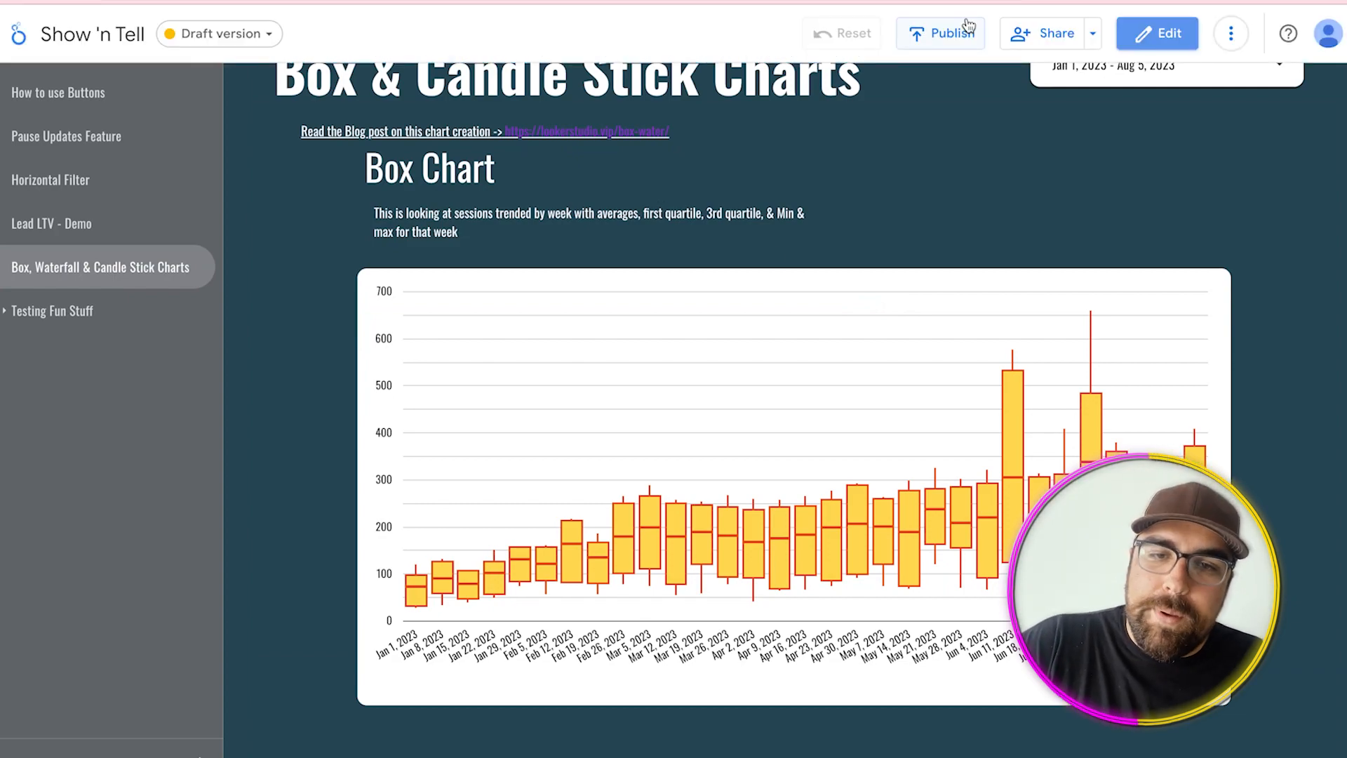
pyautogui.click(1158, 33)
pyautogui.scroll(-3, 457, 251)
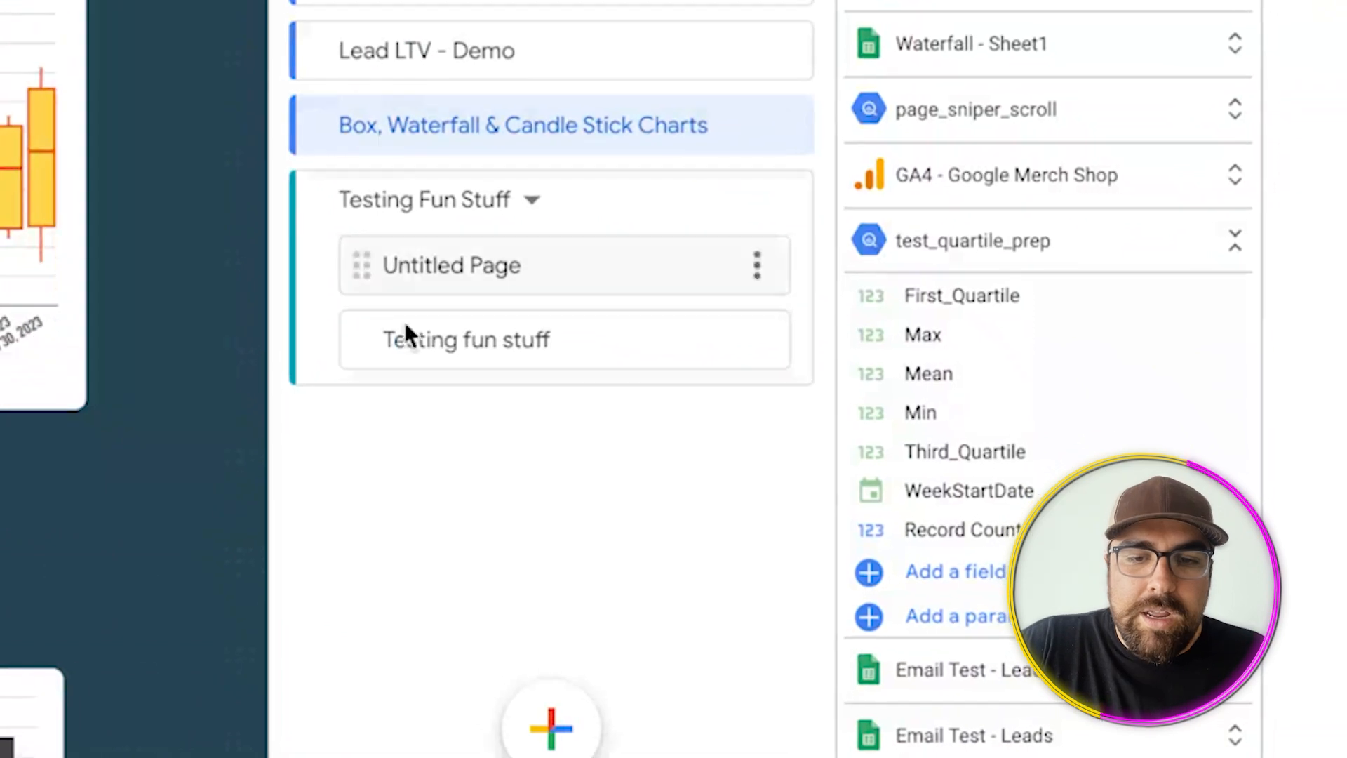
pyautogui.click(788, 730)
pyautogui.click(442, 394)
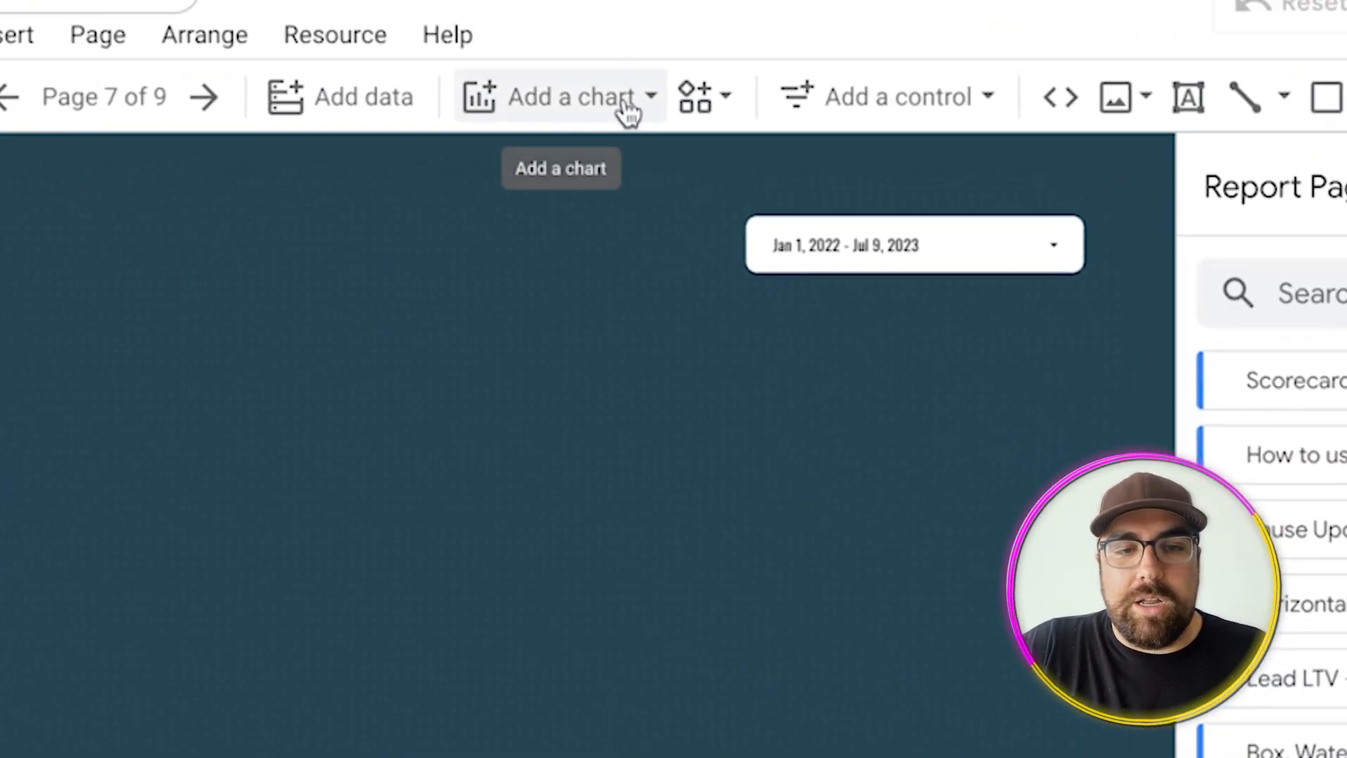
# - Insert a plain table across most of the new page, below the date range control
pyautogui.click(704, 167)
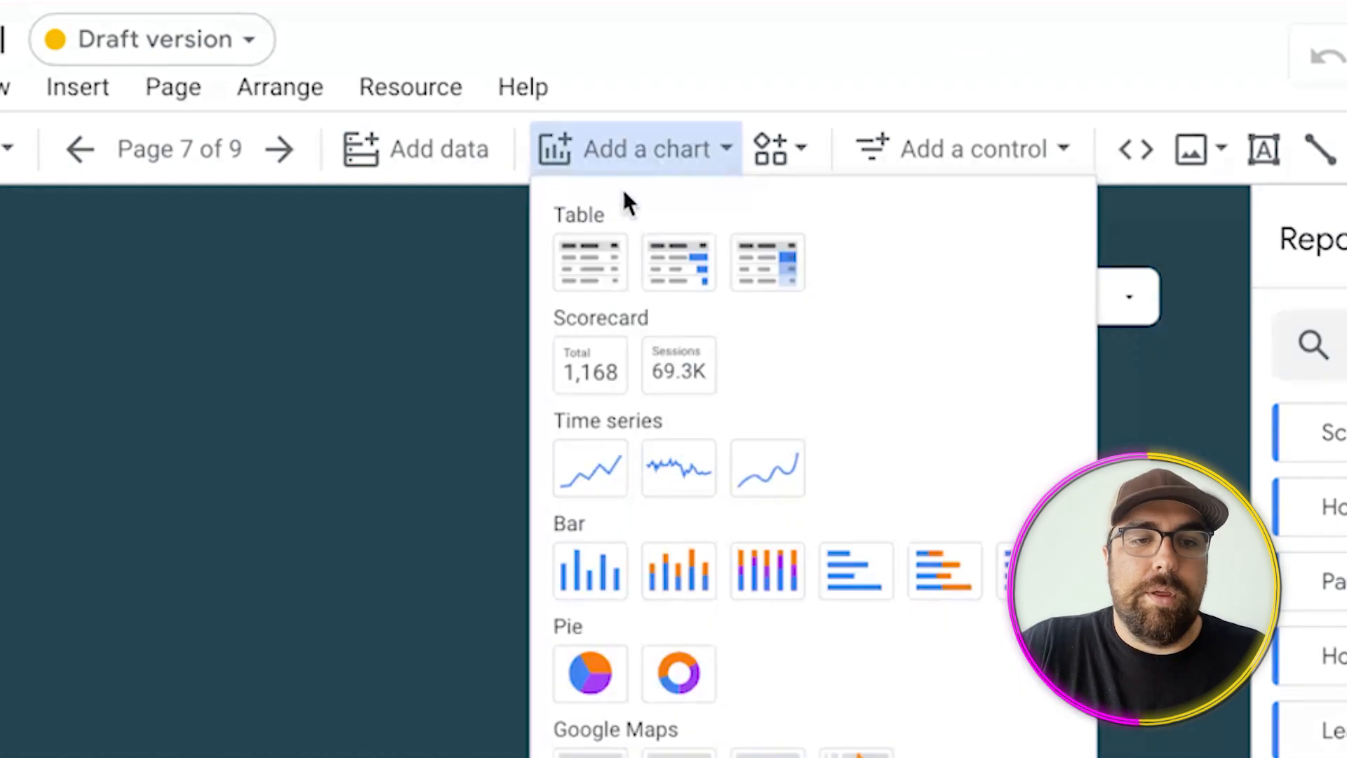
pyautogui.click(589, 264)
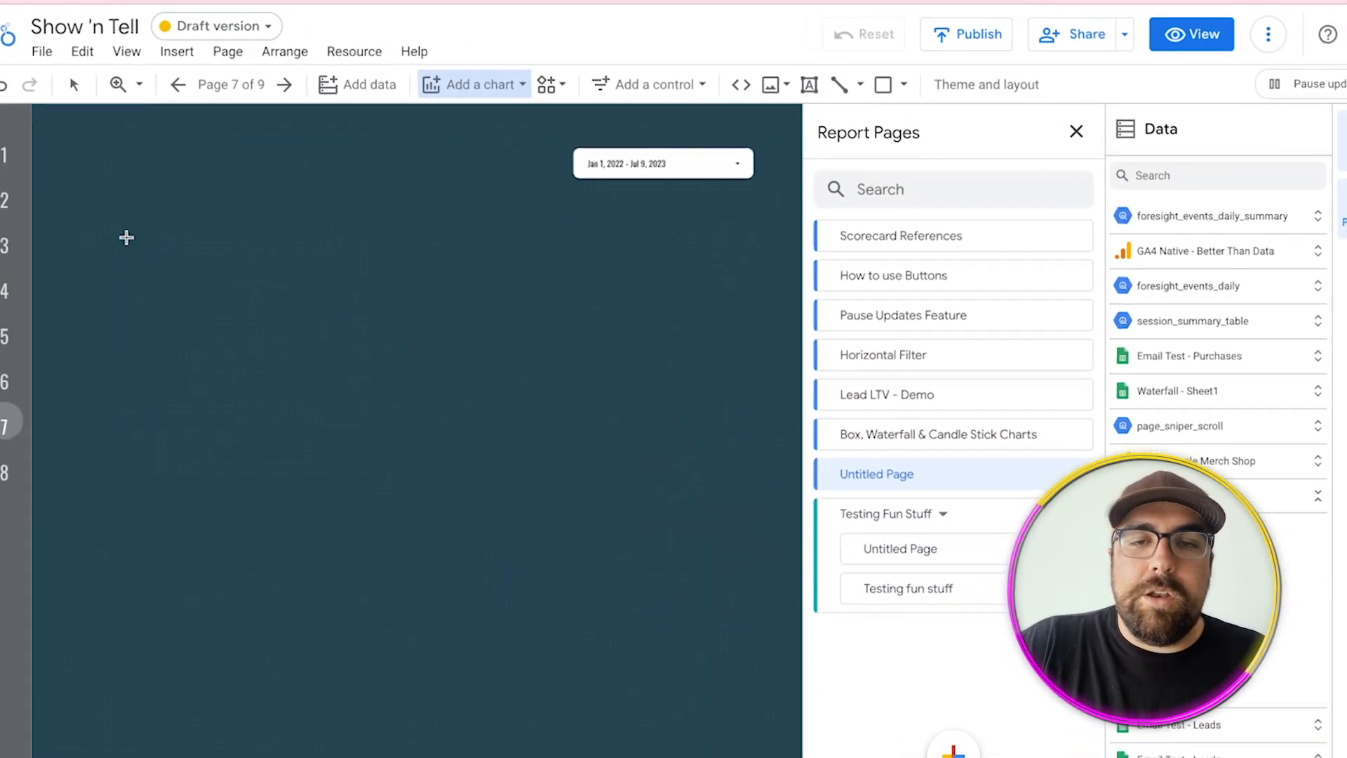
pyautogui.moveTo(126, 237); pyautogui.dragTo(771, 580)
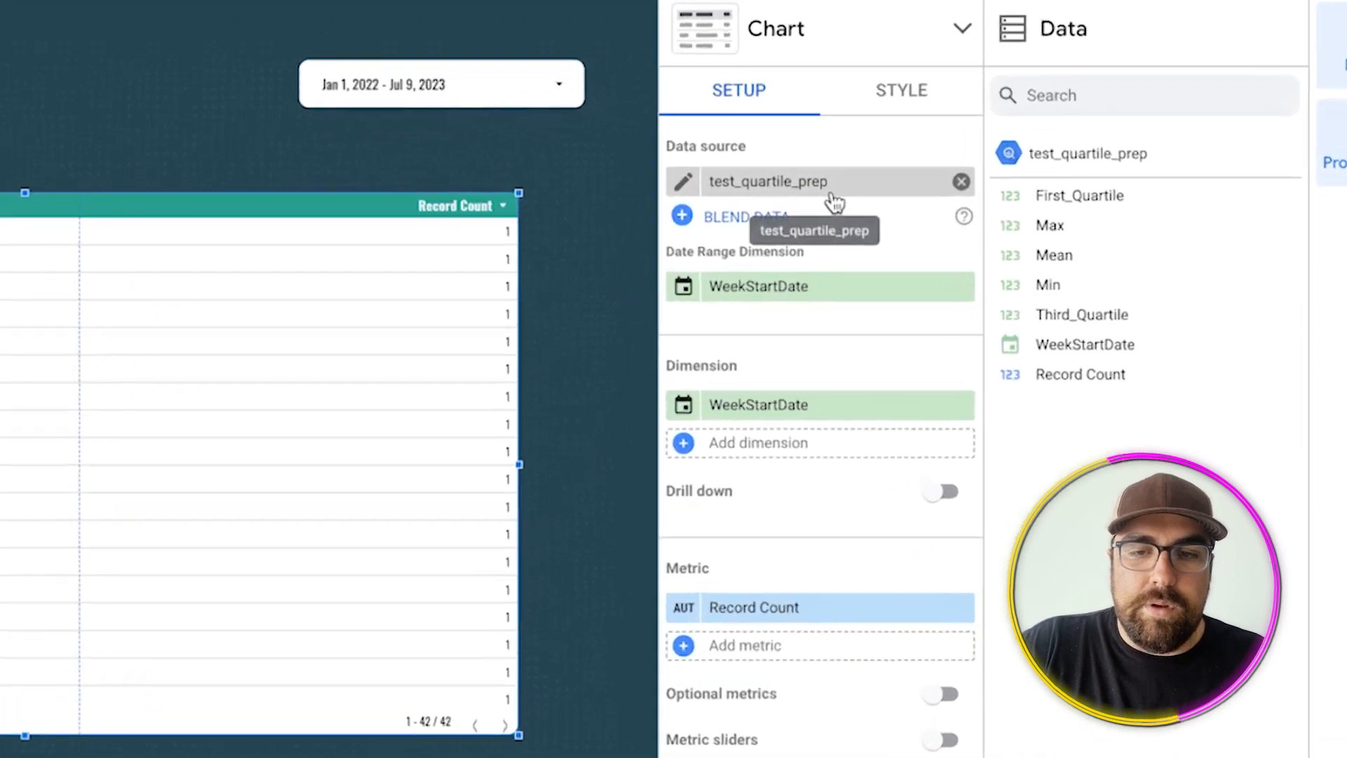
# - Set the table's data source to GA4 Native - Better Than Data and change the chart type to a box chart
pyautogui.click(834, 194)
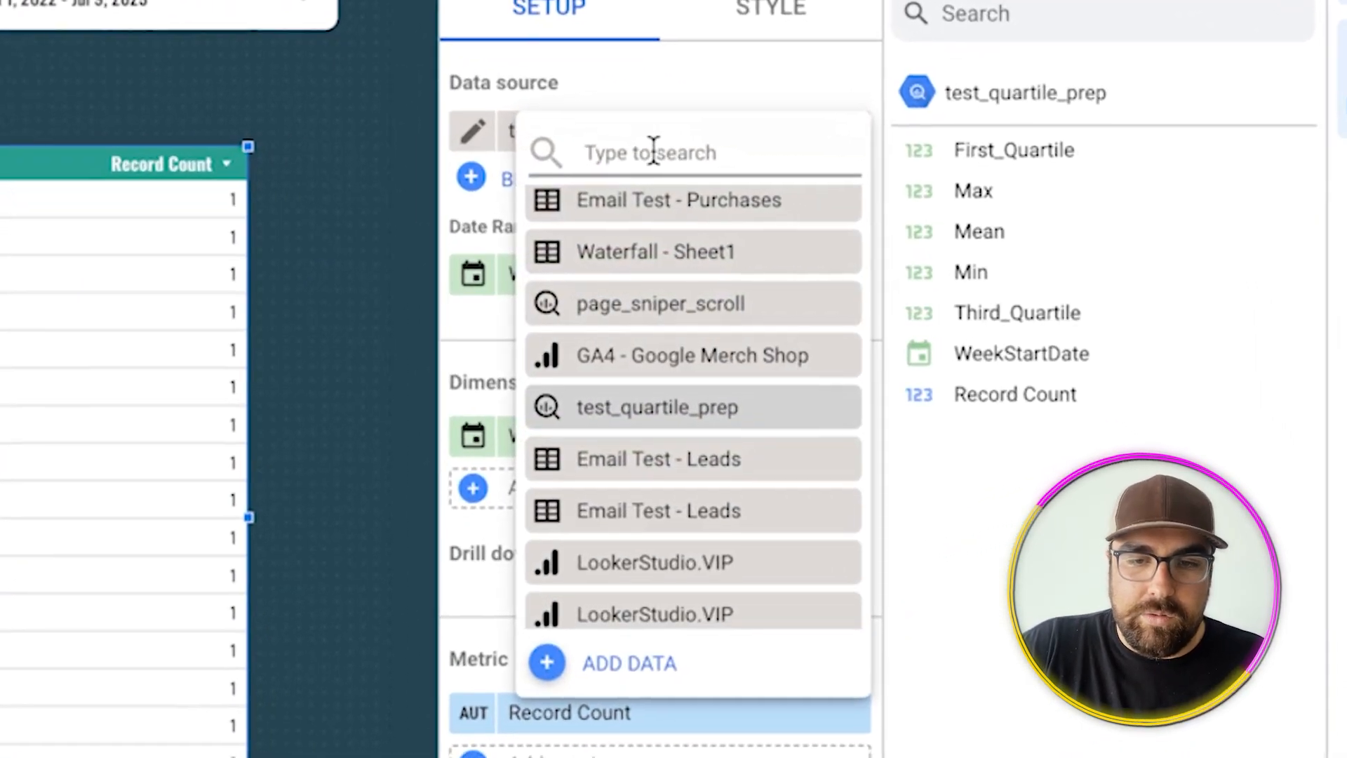
pyautogui.scroll(3, 628, 321)
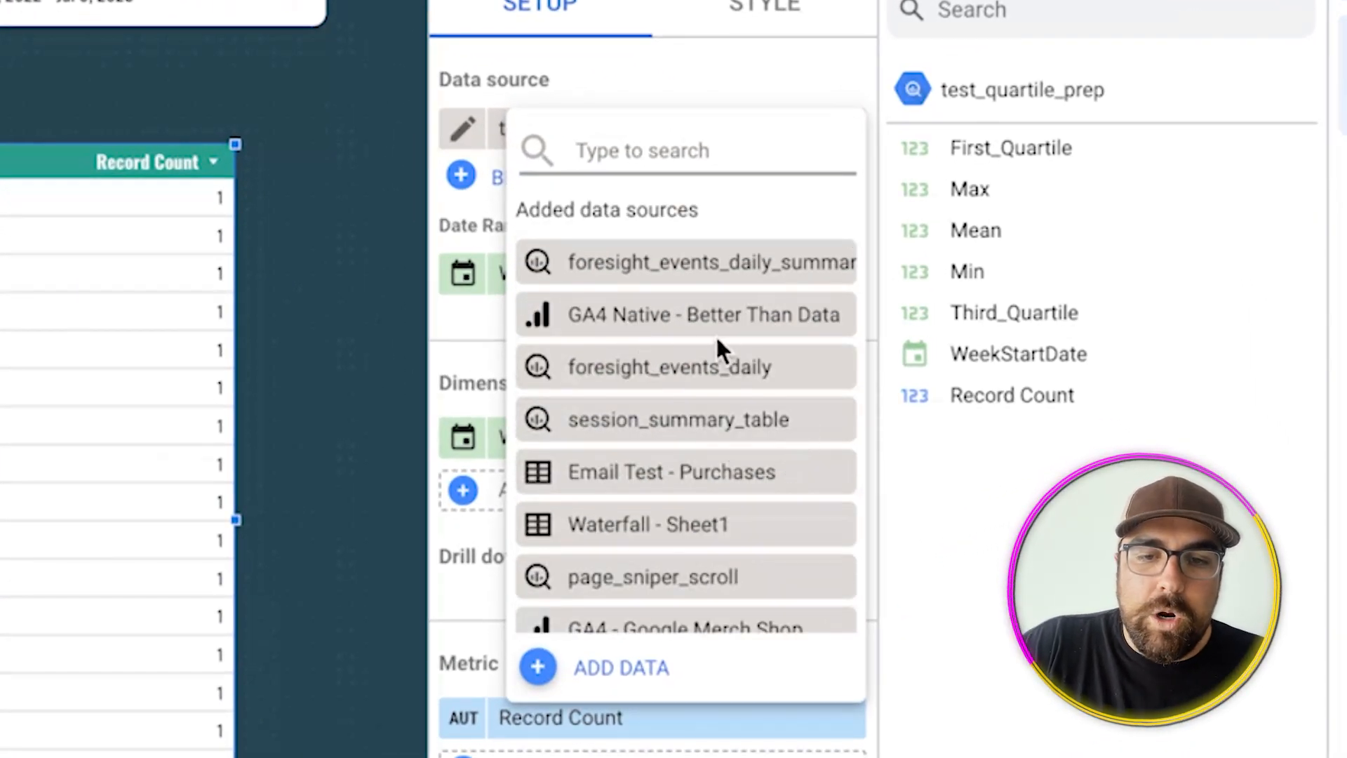
pyautogui.click(618, 318)
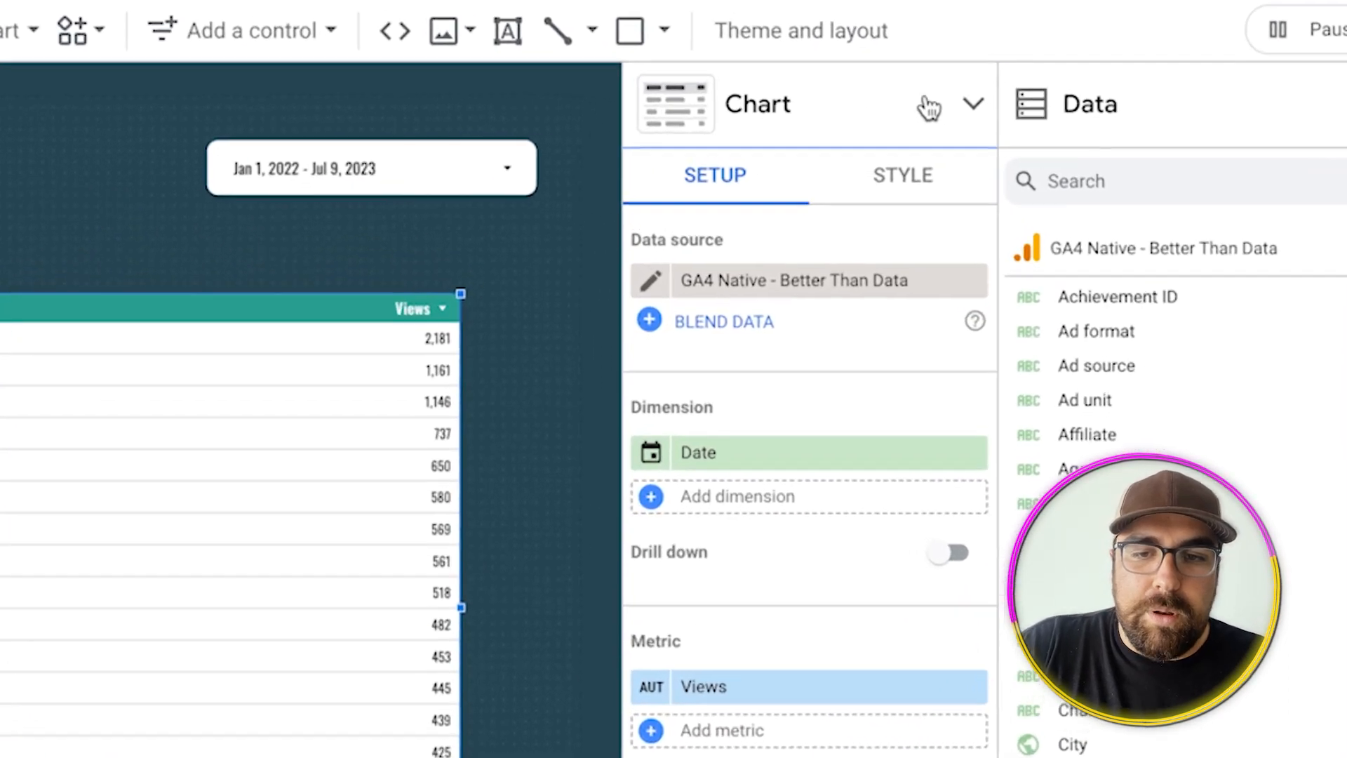
pyautogui.click(1002, 111)
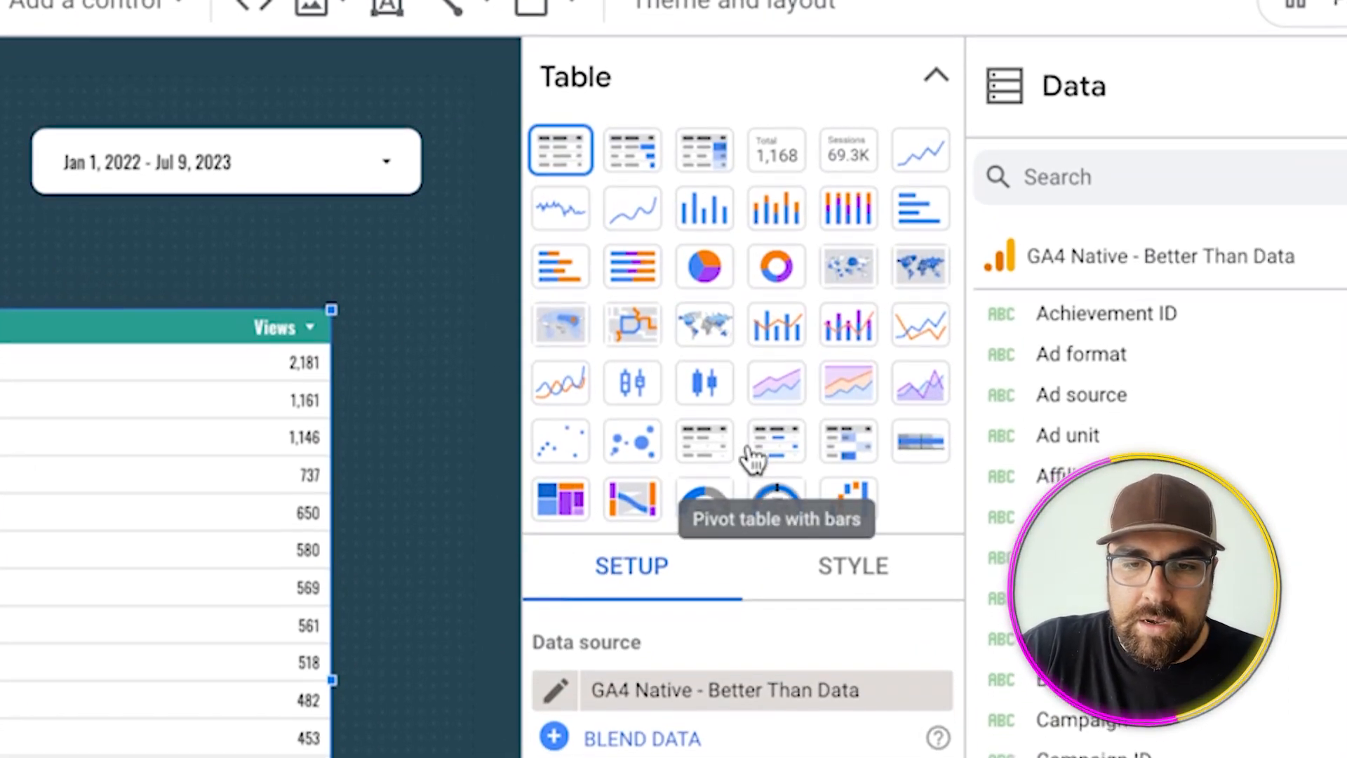
pyautogui.click(856, 513)
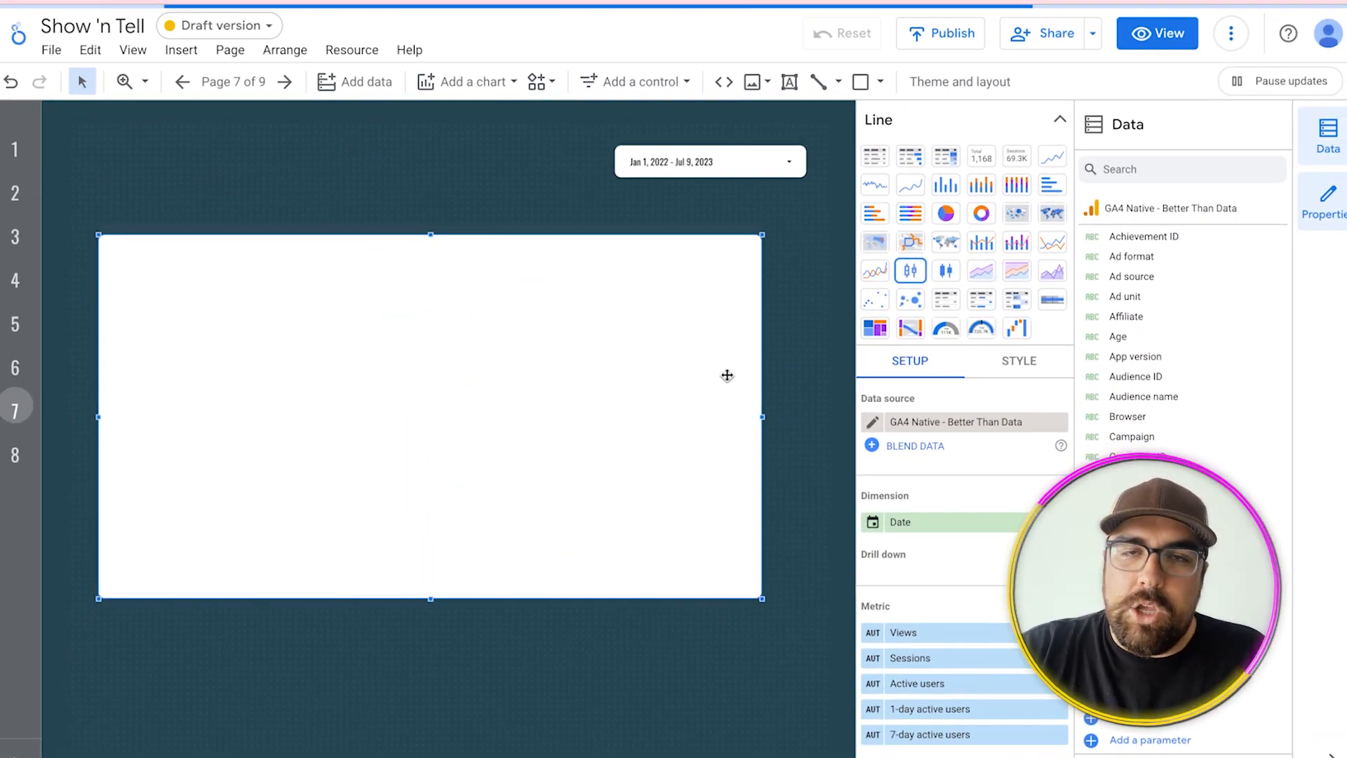
# - Set the page's date range control to the last 7 days
pyautogui.click(761, 167)
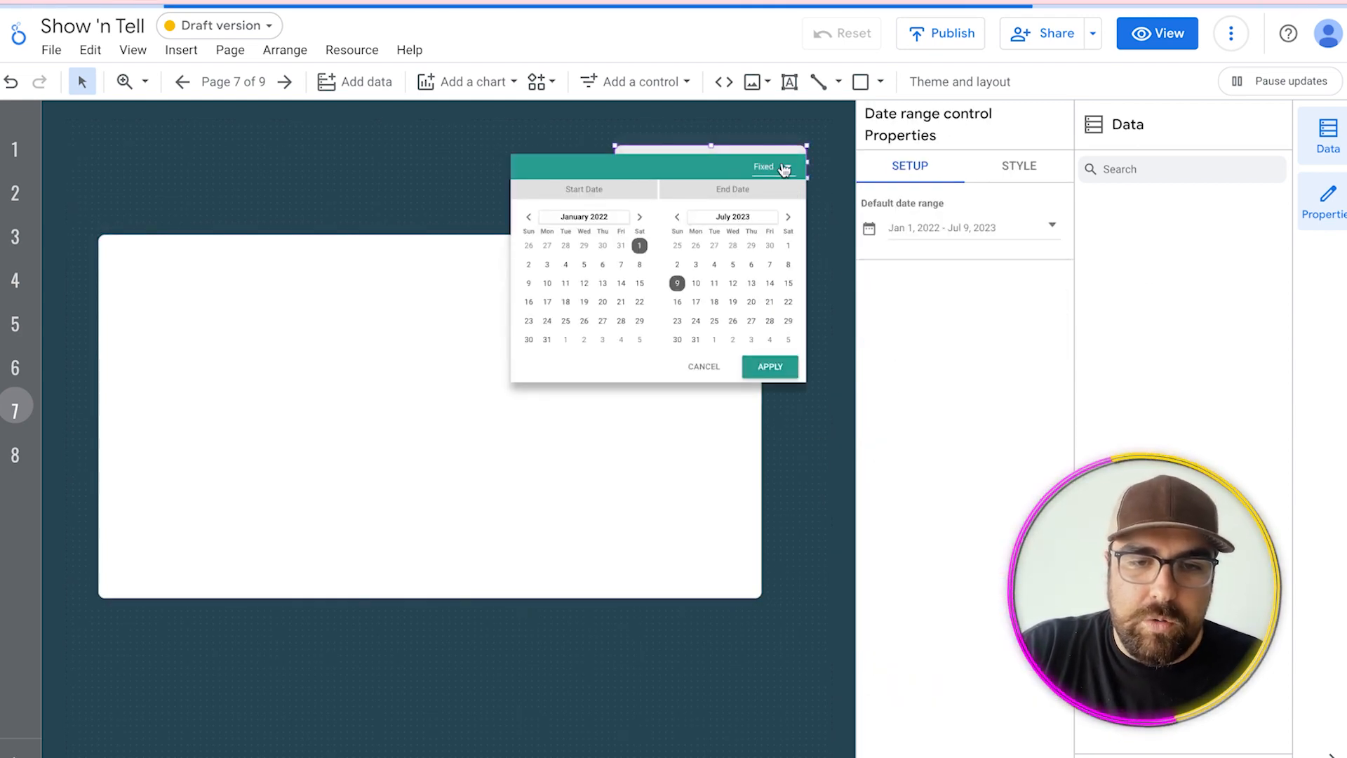
pyautogui.click(778, 167)
pyautogui.click(809, 204)
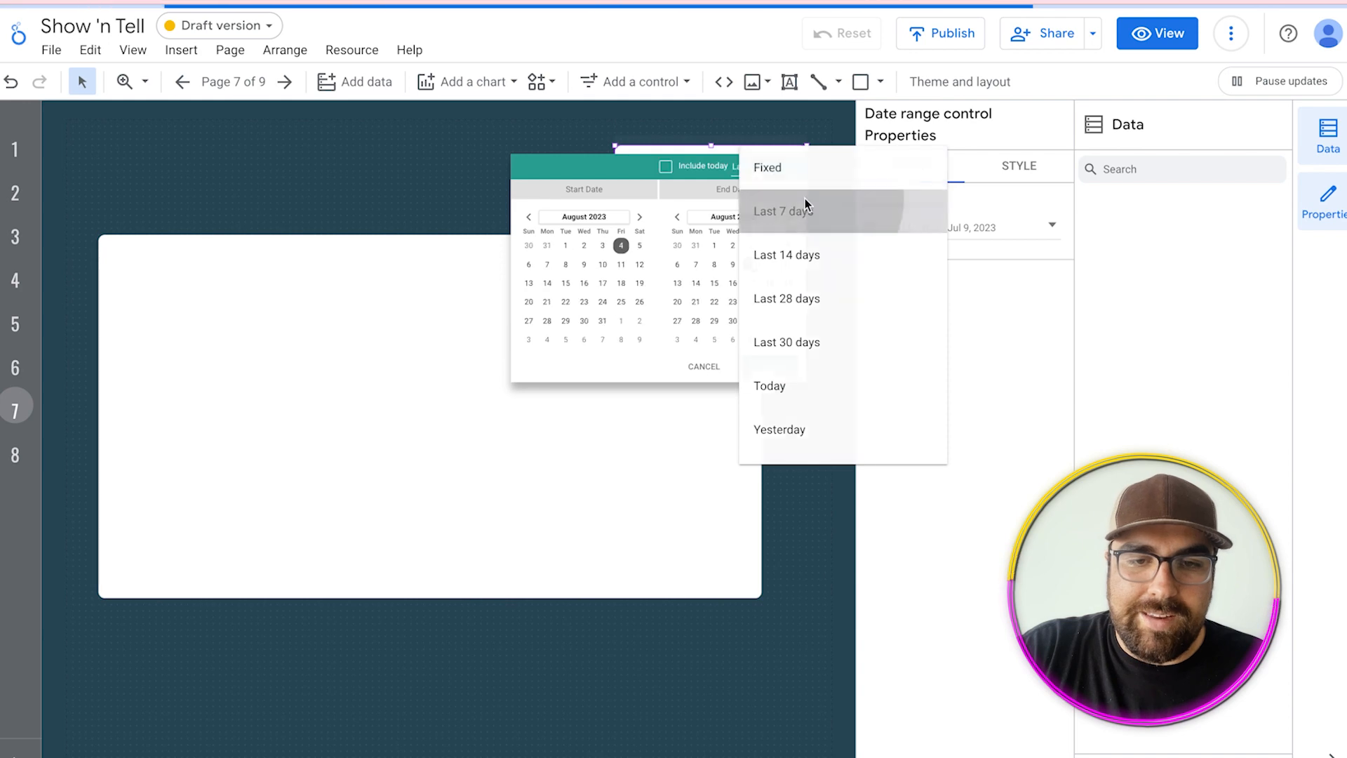
pyautogui.click(780, 371)
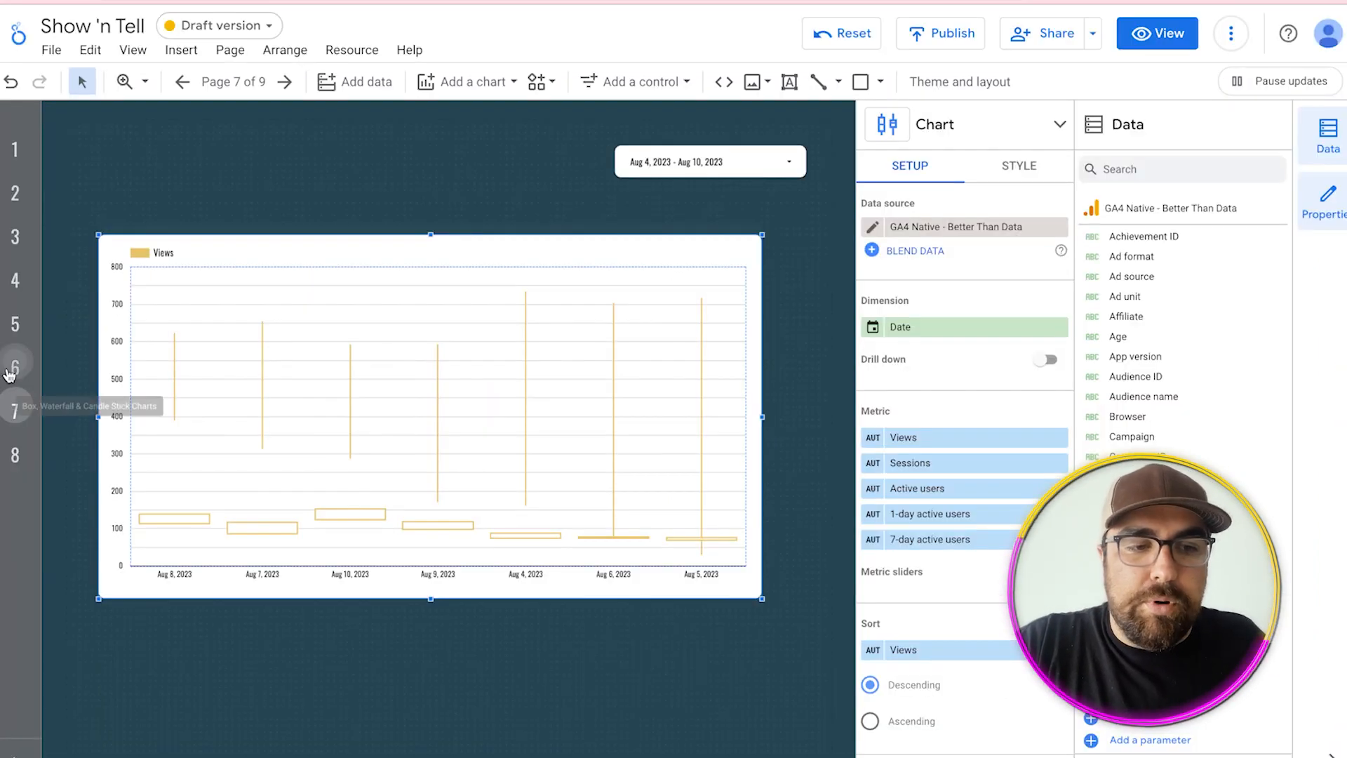
# - Examine the weekly values and metric setup of the box chart on the Box, Waterfall & Candle Stick Charts page, and return to the untitled page
pyautogui.click(14, 367)
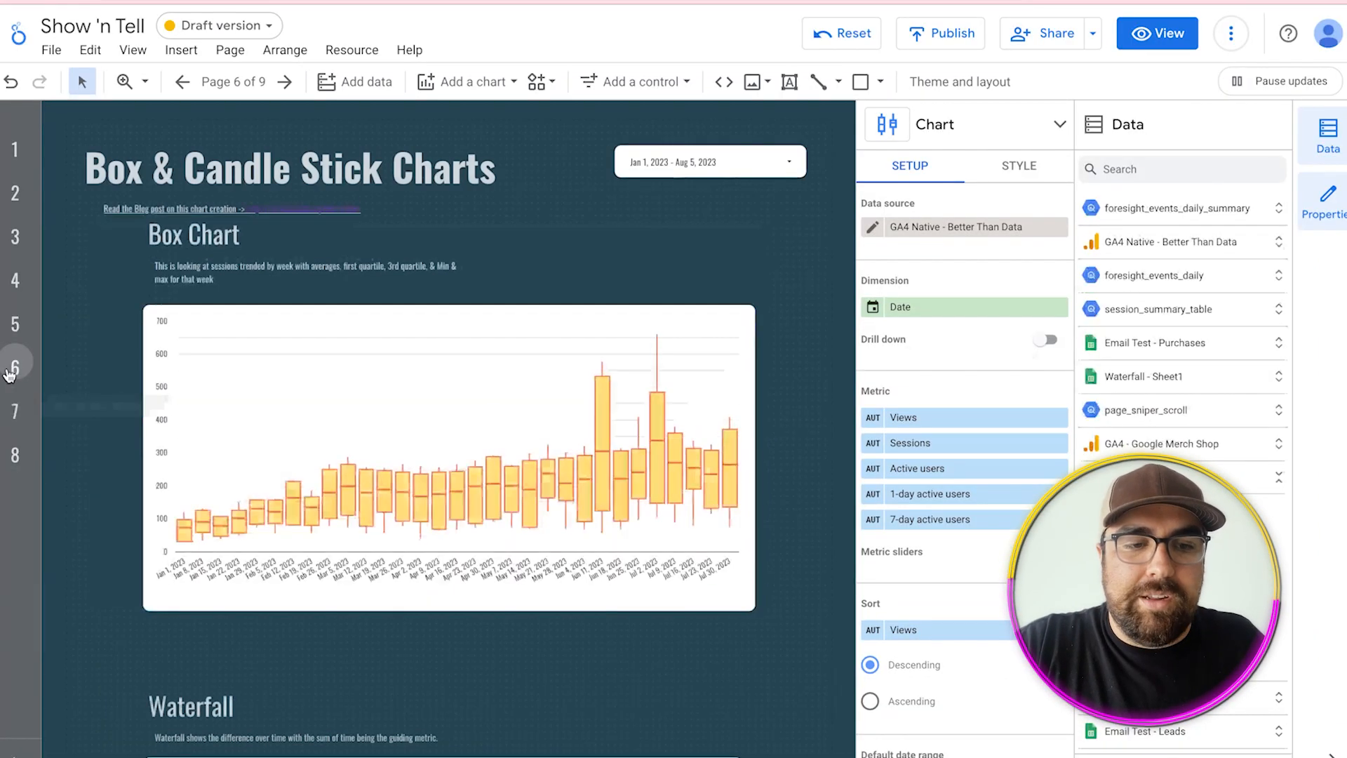
pyautogui.click(1328, 135)
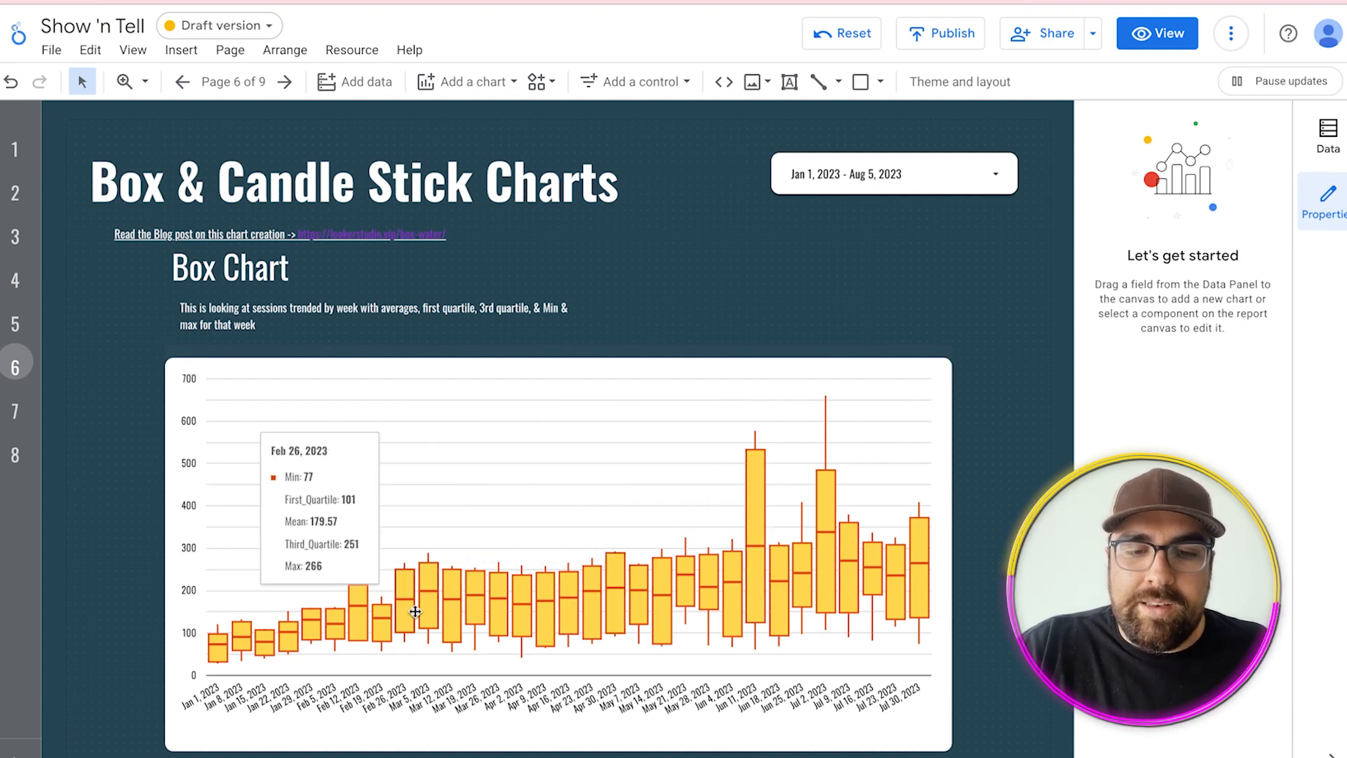
pyautogui.scroll(-1, 276, 635)
pyautogui.moveTo(784, 588)
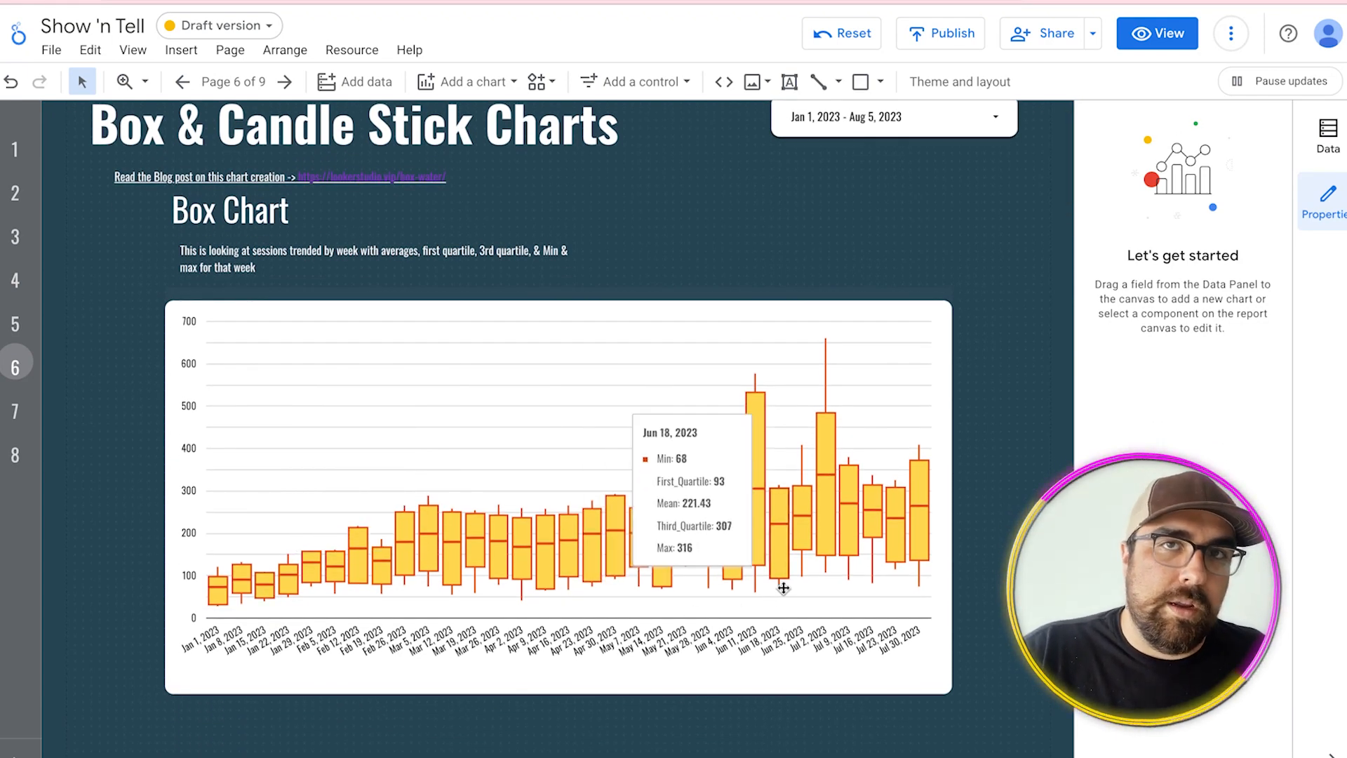
pyautogui.scroll(-7, 783, 588)
pyautogui.scroll(7, 784, 589)
pyautogui.moveTo(805, 434)
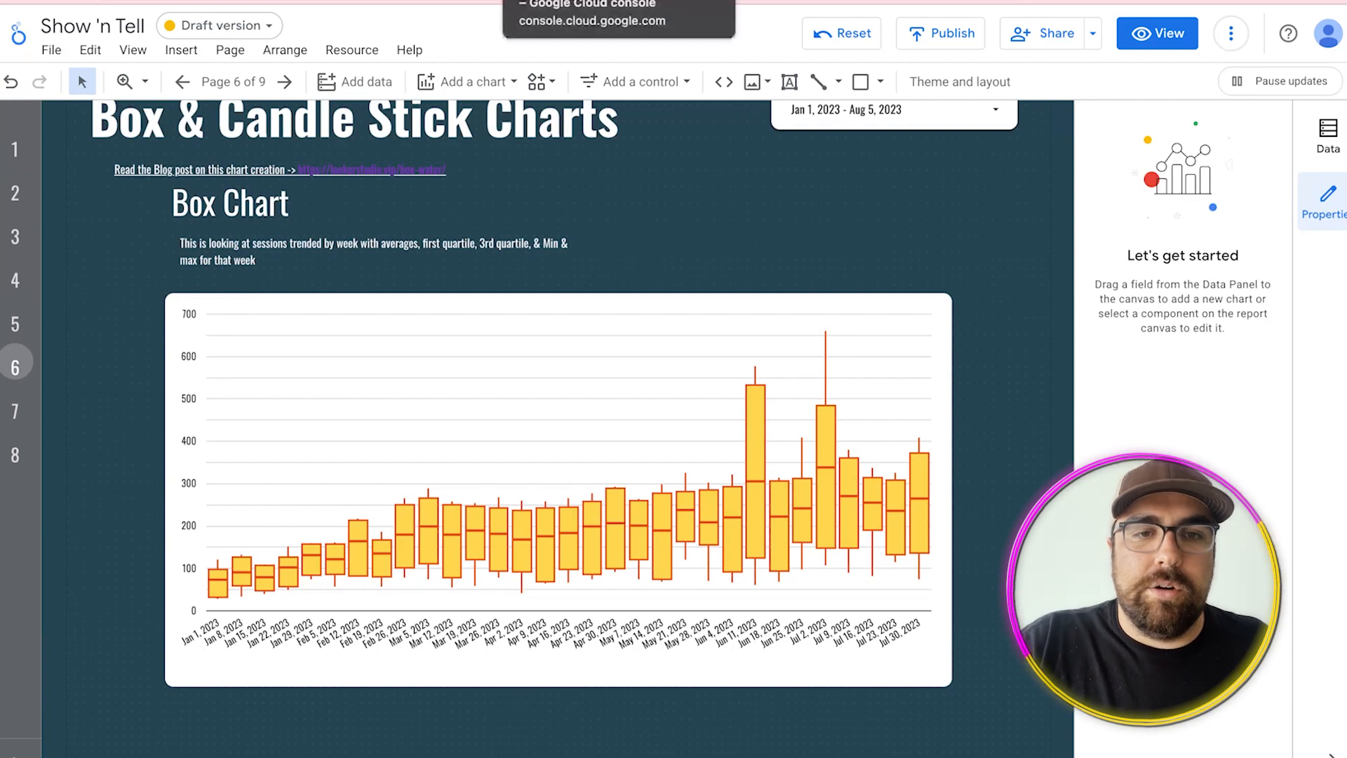
pyautogui.click(821, 477)
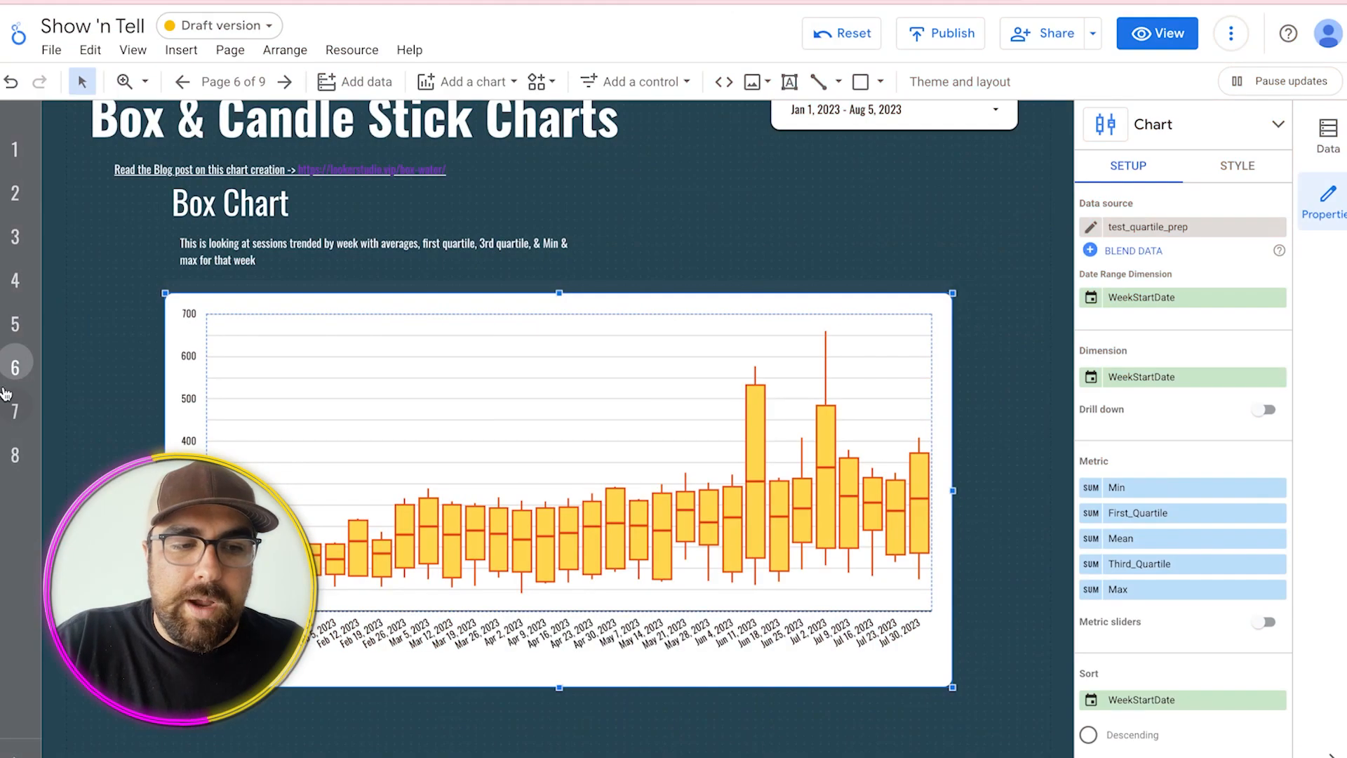
pyautogui.click(14, 412)
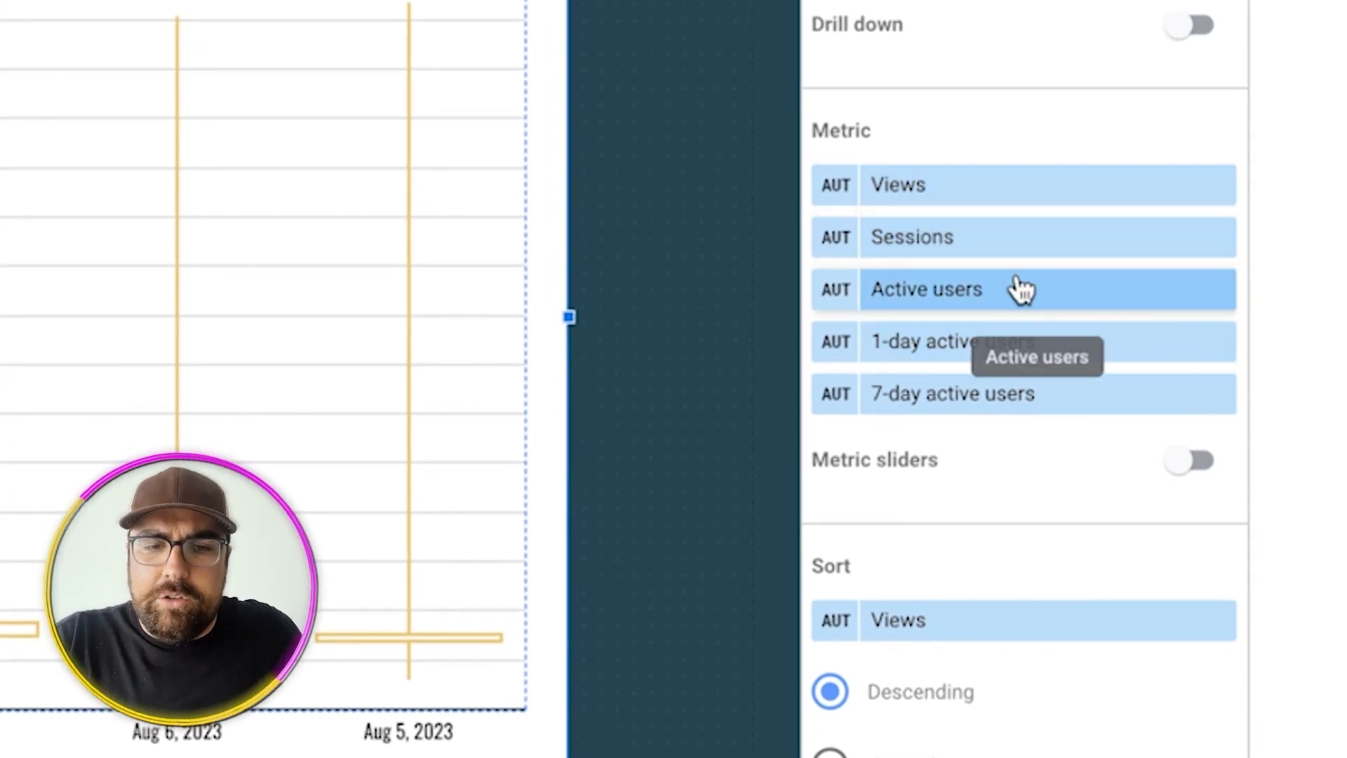
# - Move the Sessions metric above Views in the new box chart, and replace the first metric with Views
pyautogui.moveTo(996, 237); pyautogui.dragTo(993, 187)
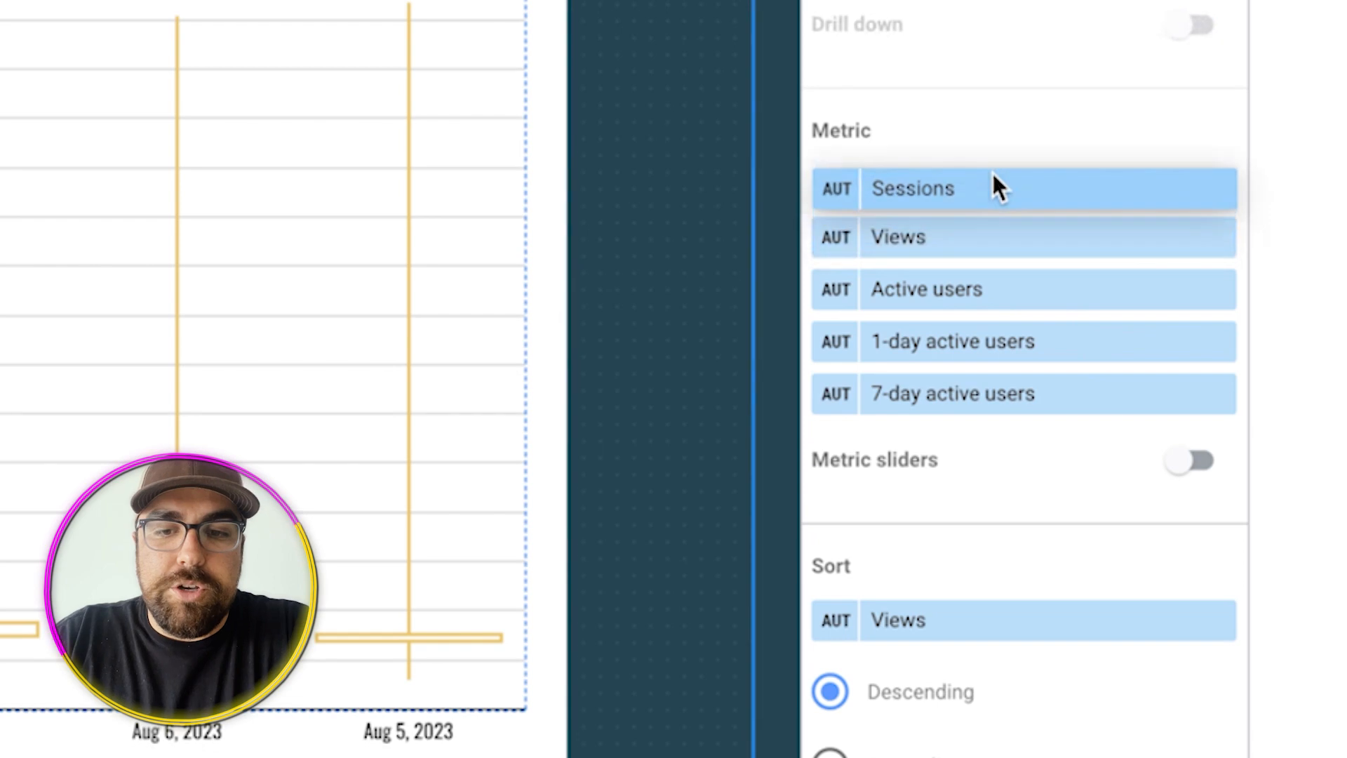
pyautogui.click(931, 237)
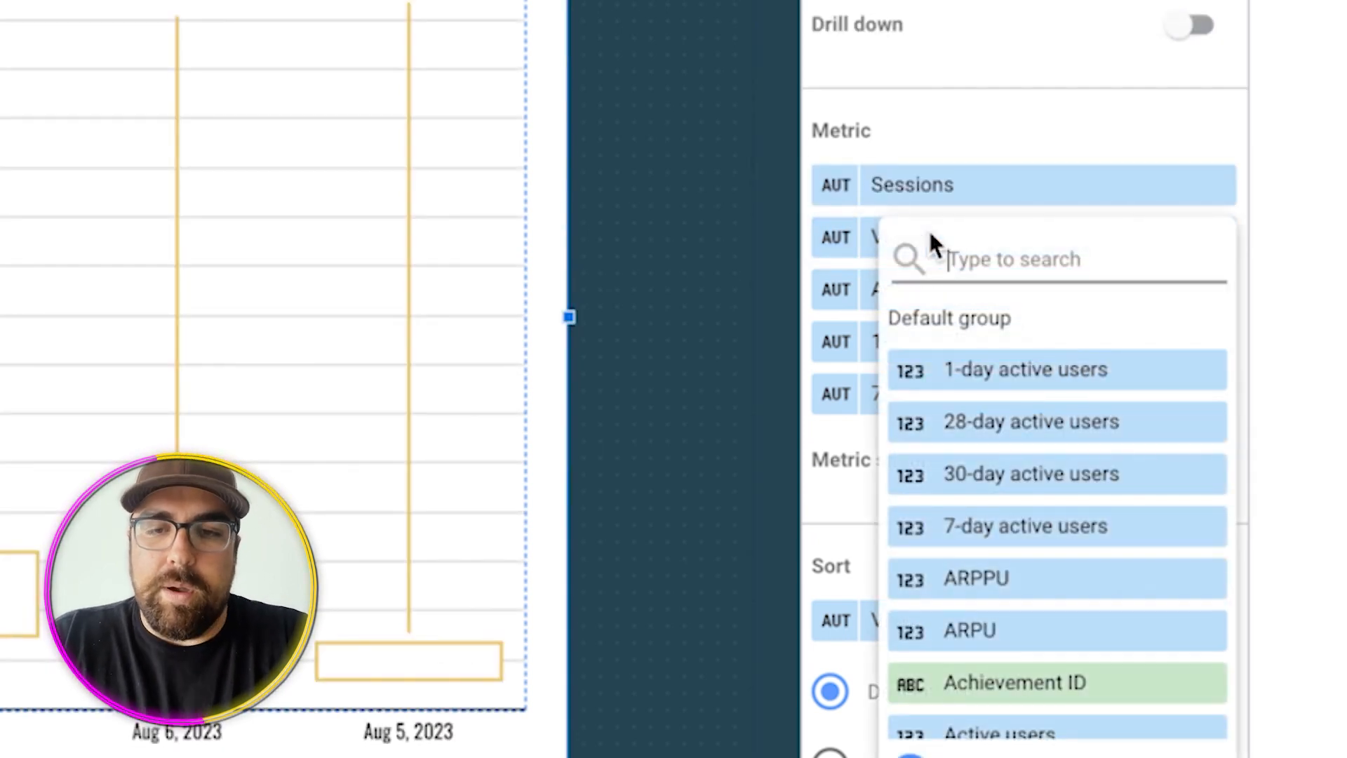
pyautogui.click(938, 187)
pyautogui.click(945, 183)
pyautogui.write('v')
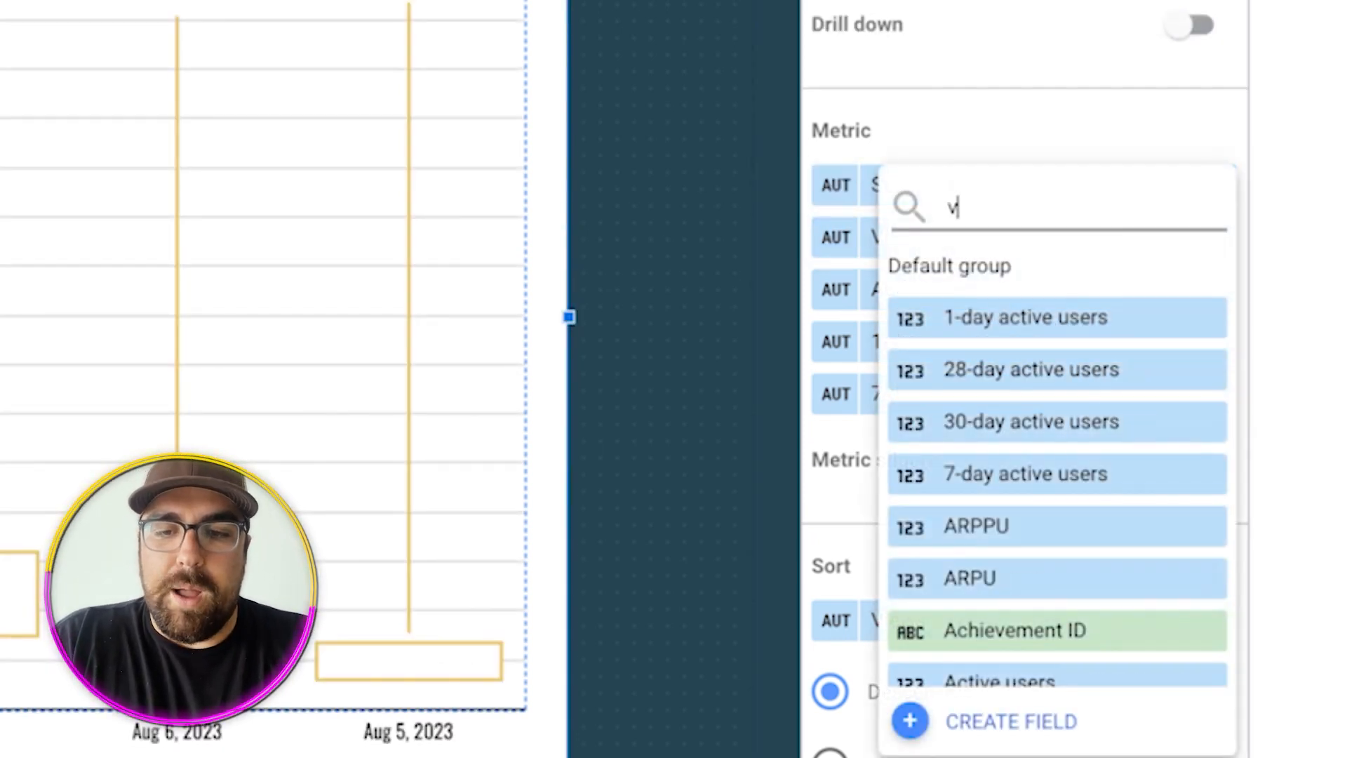
pyautogui.write('iews')
pyautogui.click(992, 370)
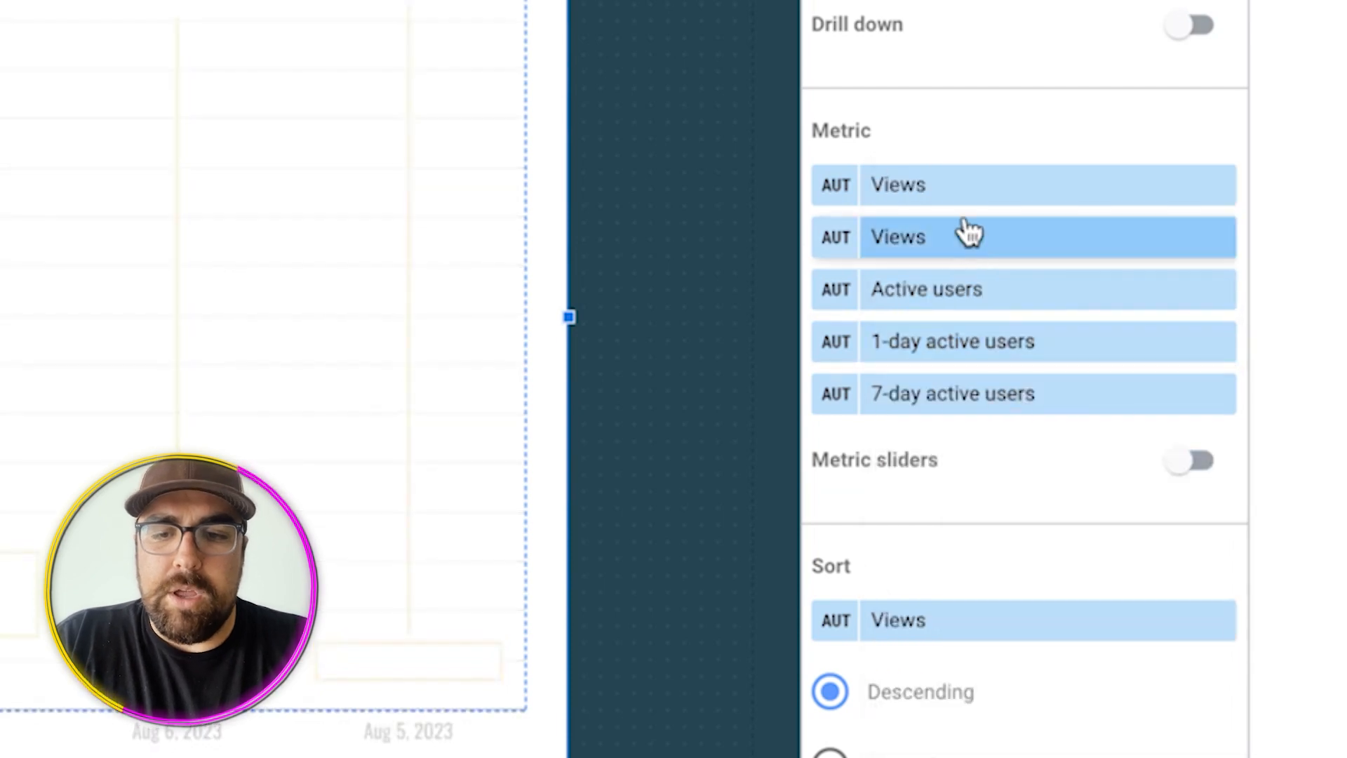
# - Set the box chart's second metric to Sessions
pyautogui.click(969, 228)
pyautogui.write('sessions')
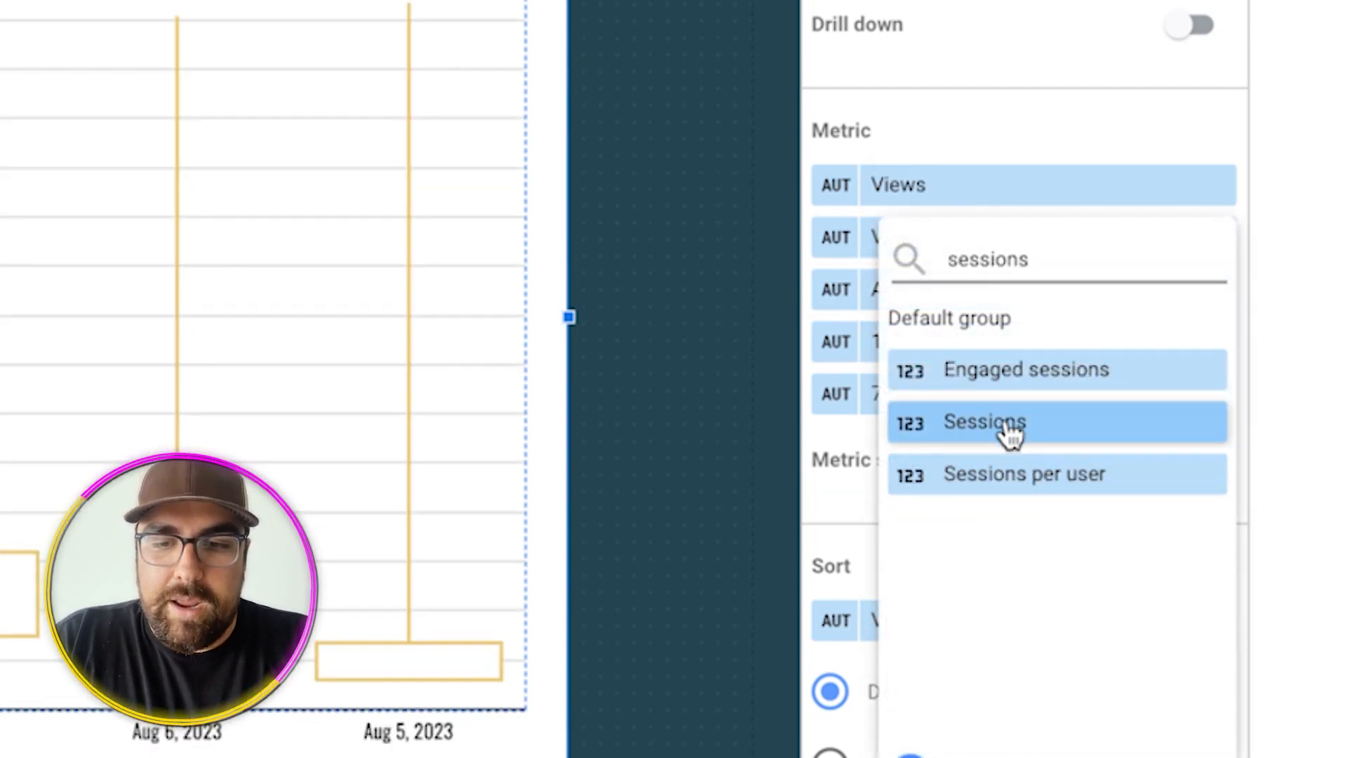
pyautogui.click(1010, 422)
# - Set the box chart's third metric to Engaged sessions and its fourth metric to Active users
pyautogui.click(924, 292)
pyautogui.write('e')
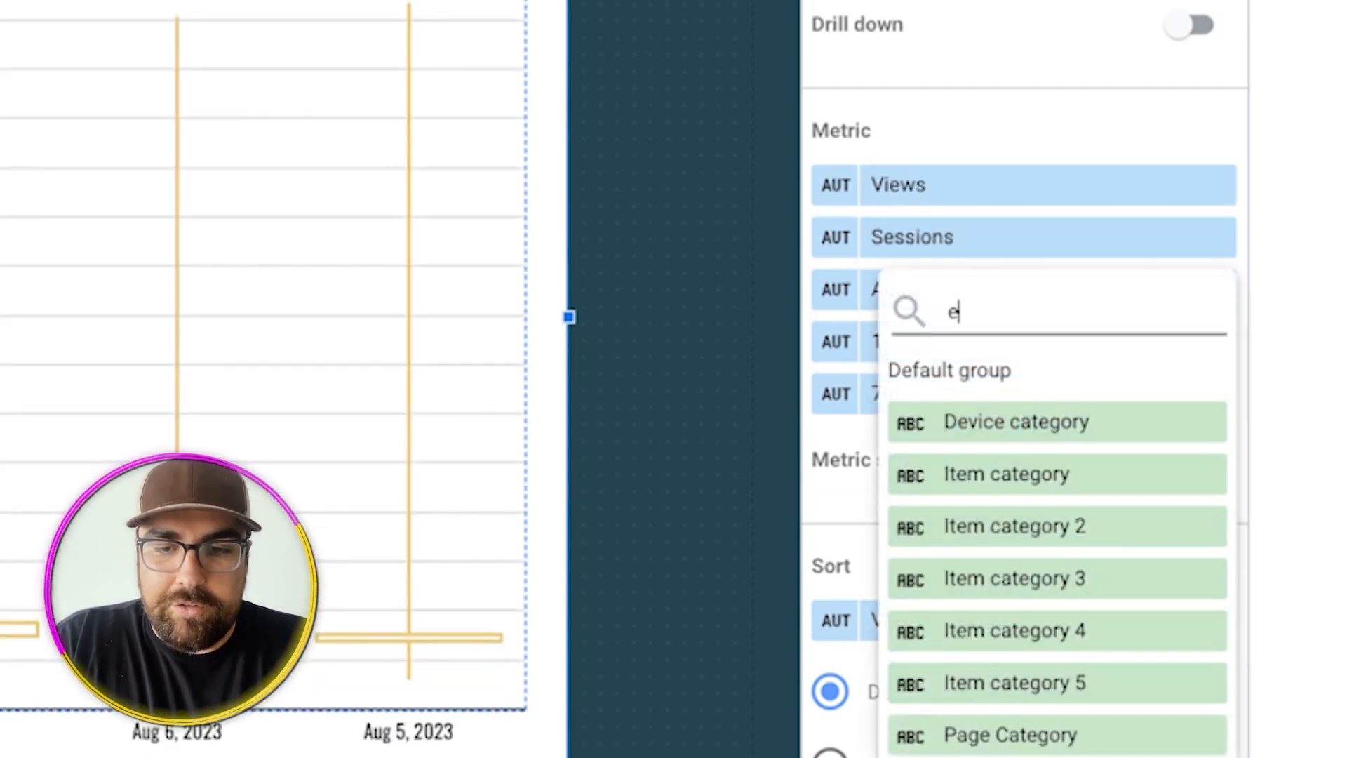
pyautogui.write('ngag')
pyautogui.click(1068, 424)
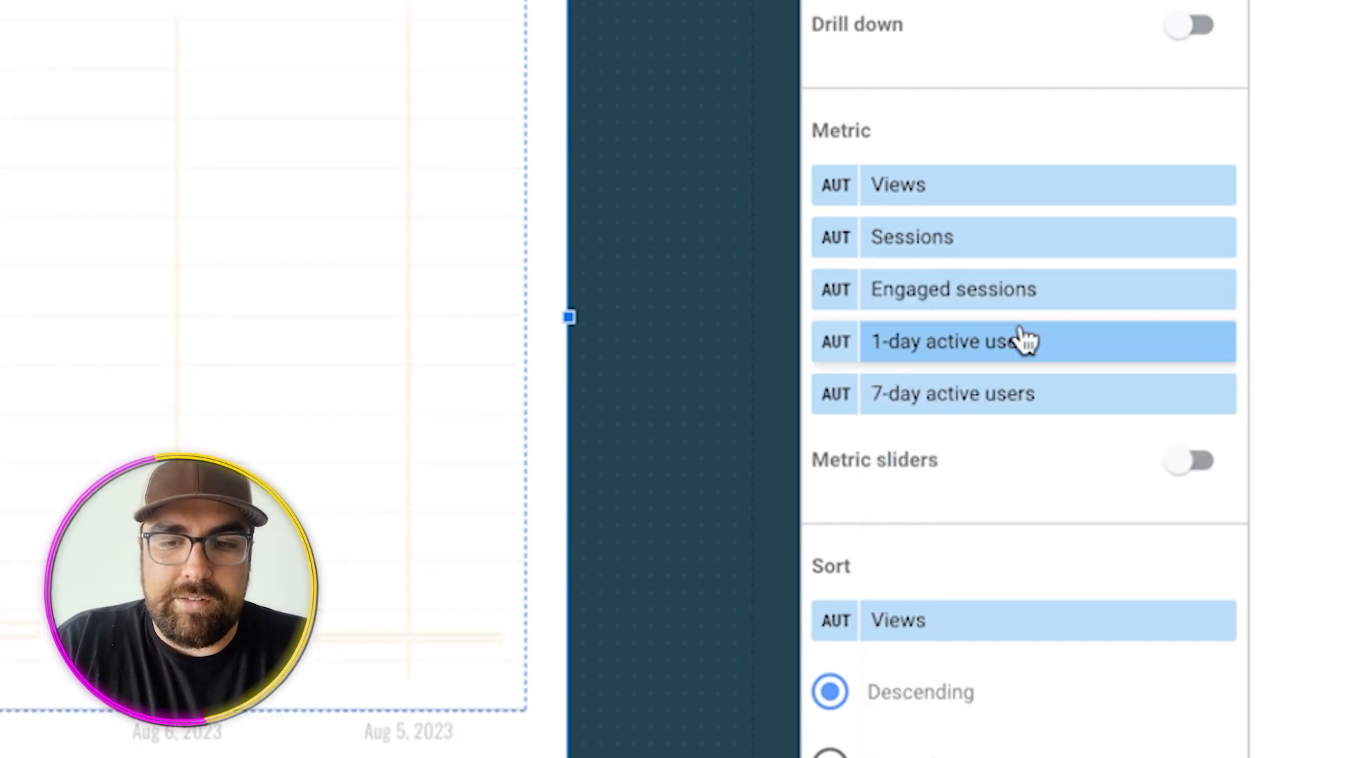
pyautogui.click(1005, 323)
pyautogui.write('acti')
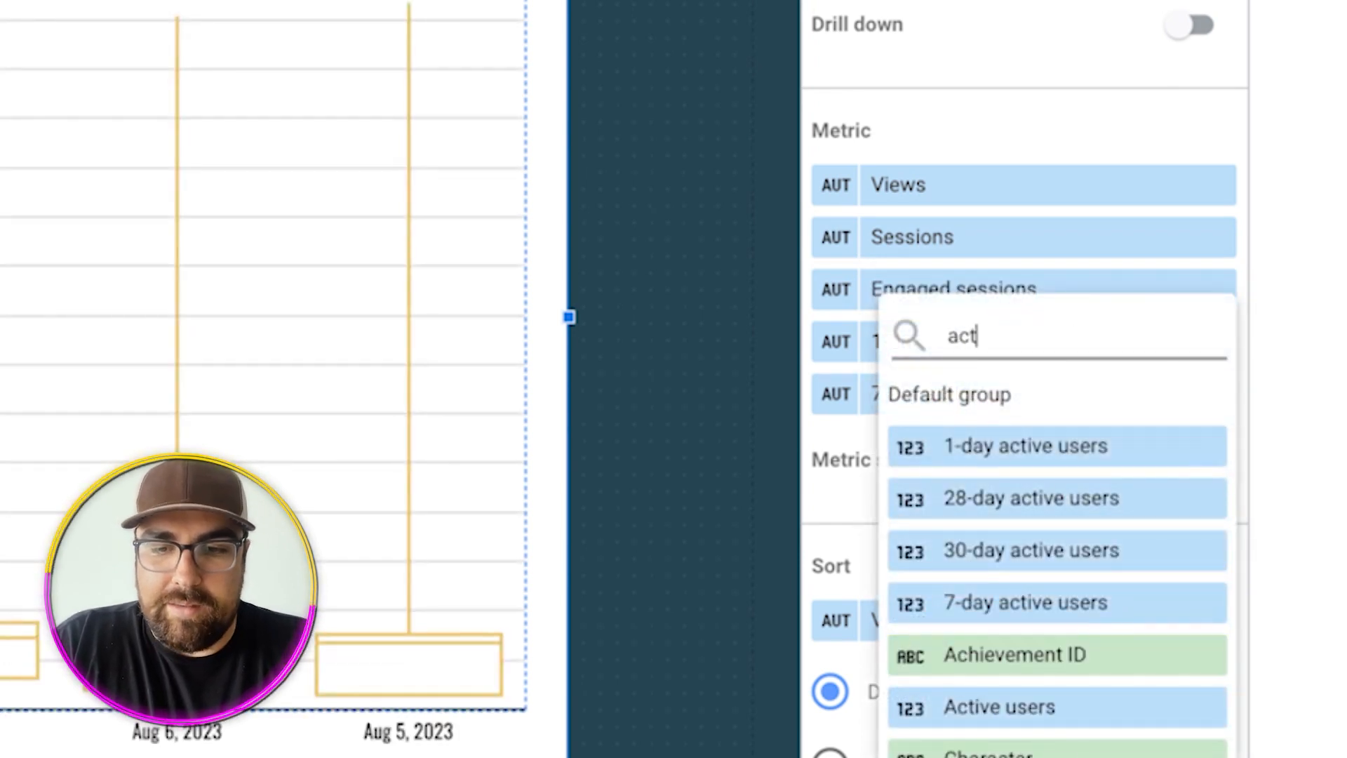
pyautogui.click(1058, 651)
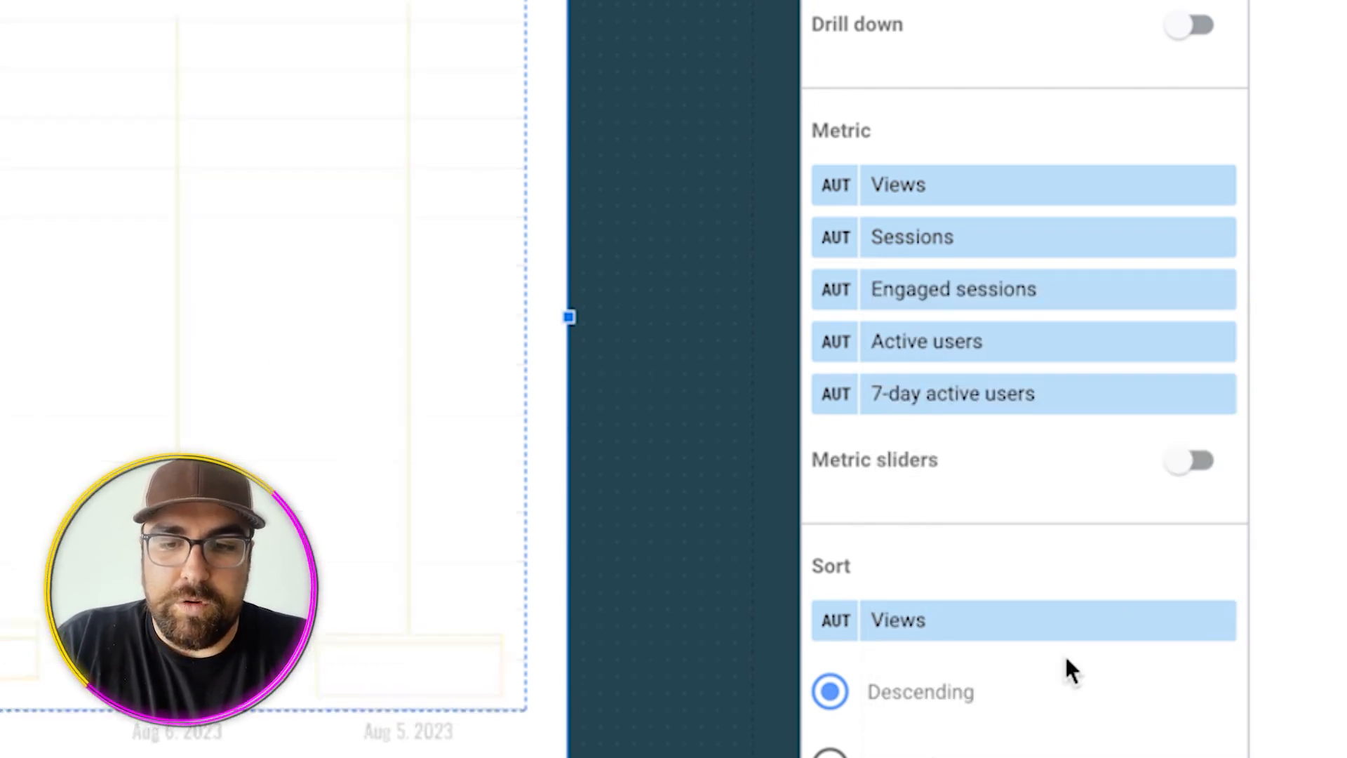
pyautogui.click(968, 405)
pyautogui.click(140, 295)
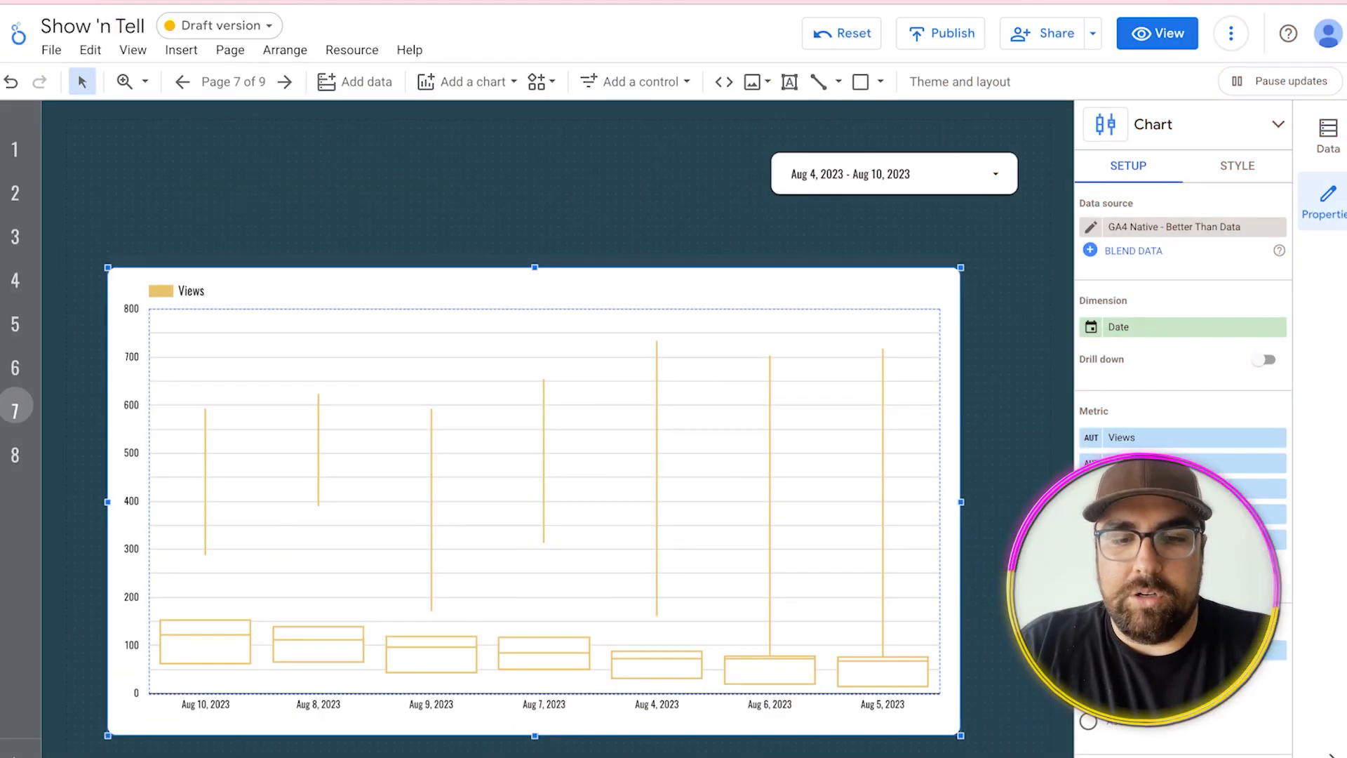
pyautogui.moveTo(345, 453)
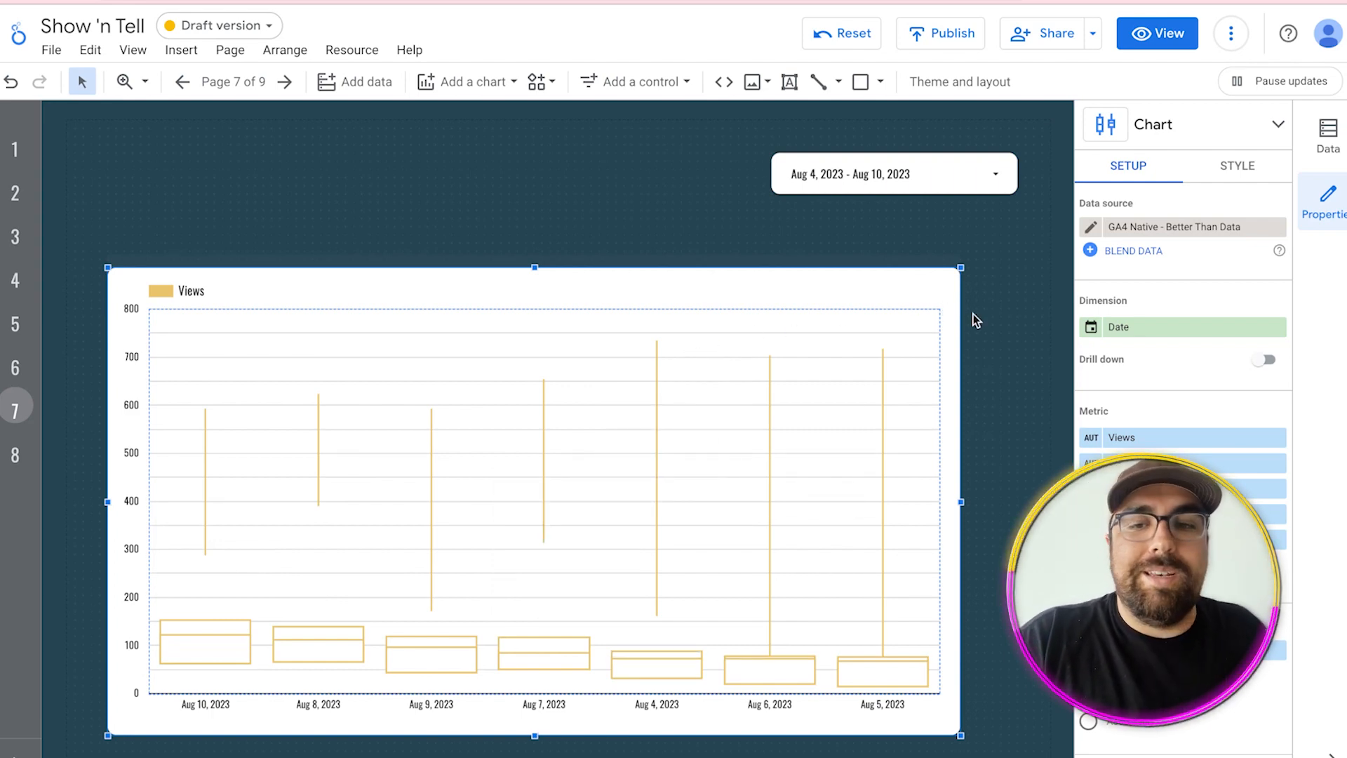
# - Switch to BigQuery and examine the sessionDate and sessions values in the first rows of the test_quartile_prep table preview
pyautogui.scroll(-1, 557, 522)
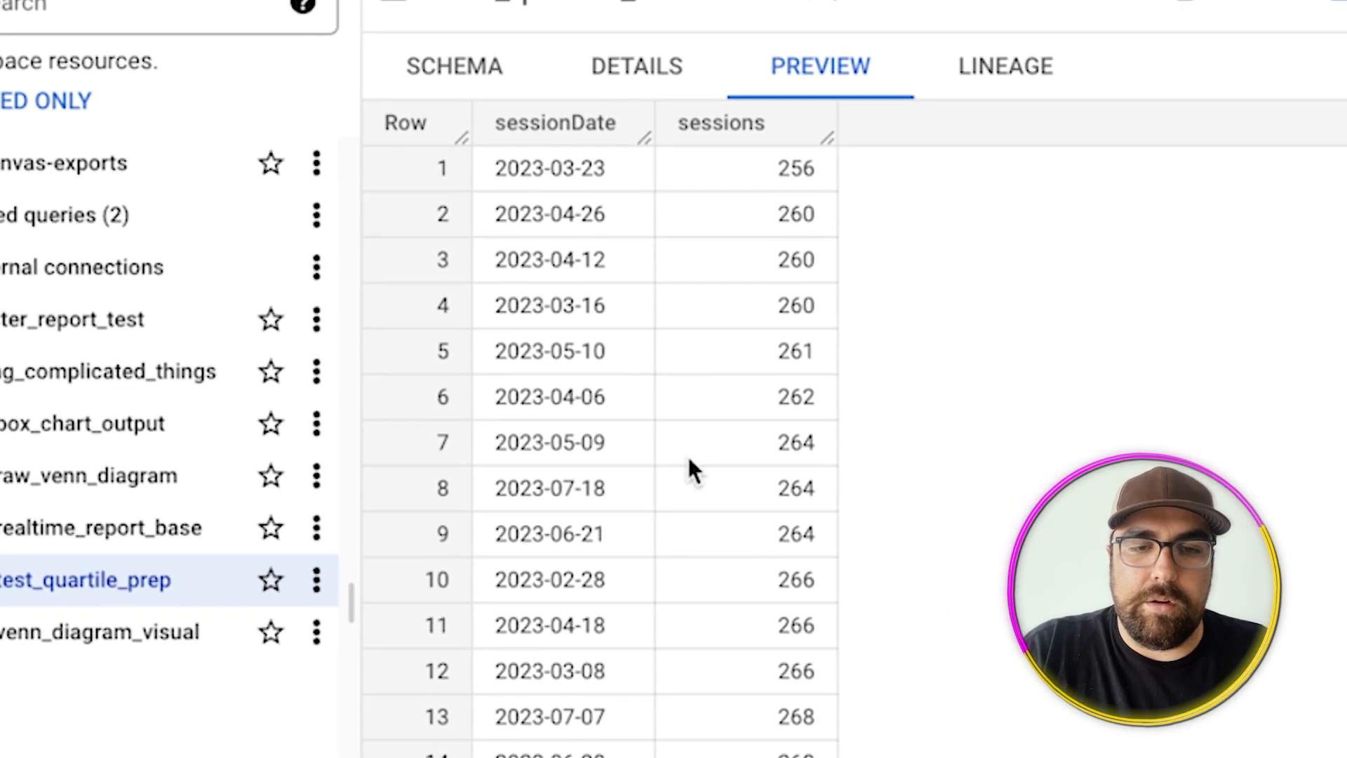
pyautogui.doubleClick(796, 55)
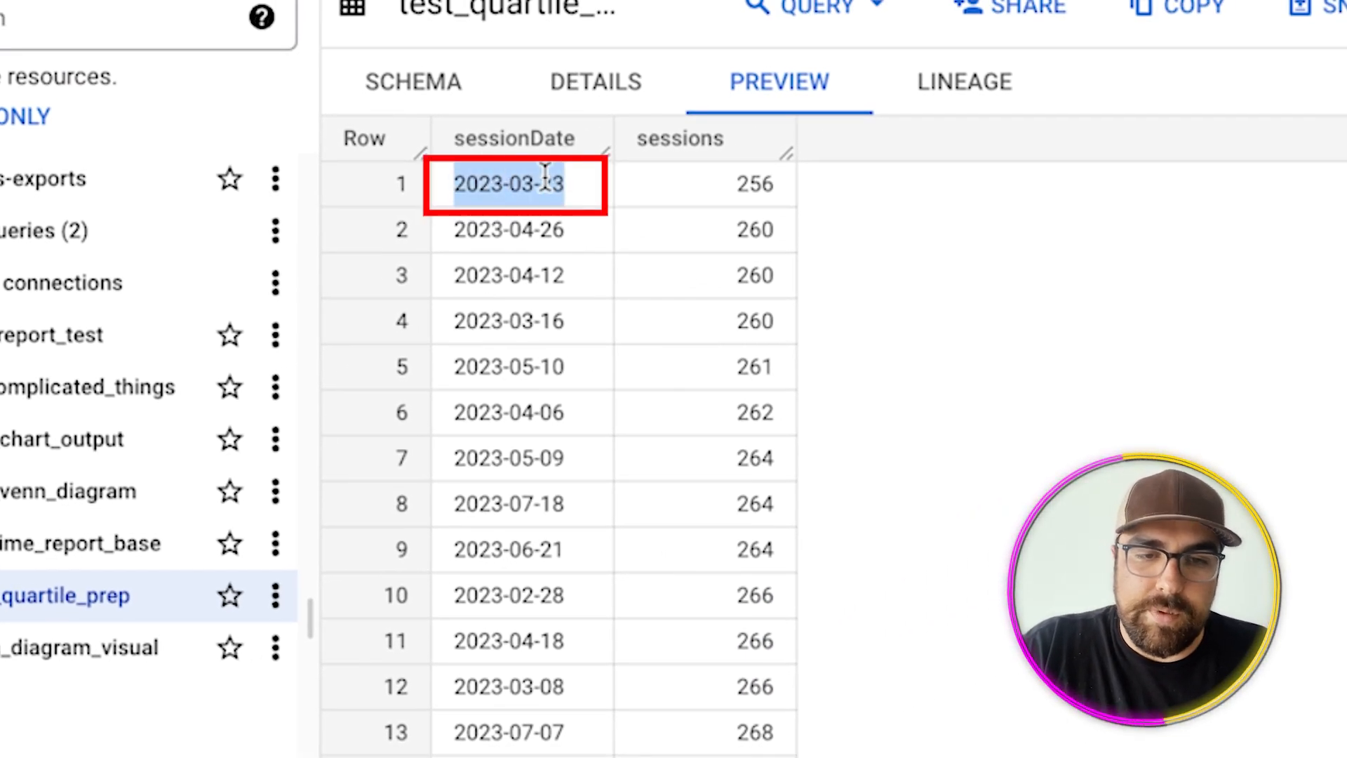
pyautogui.click(554, 211)
pyautogui.doubleClick(529, 199)
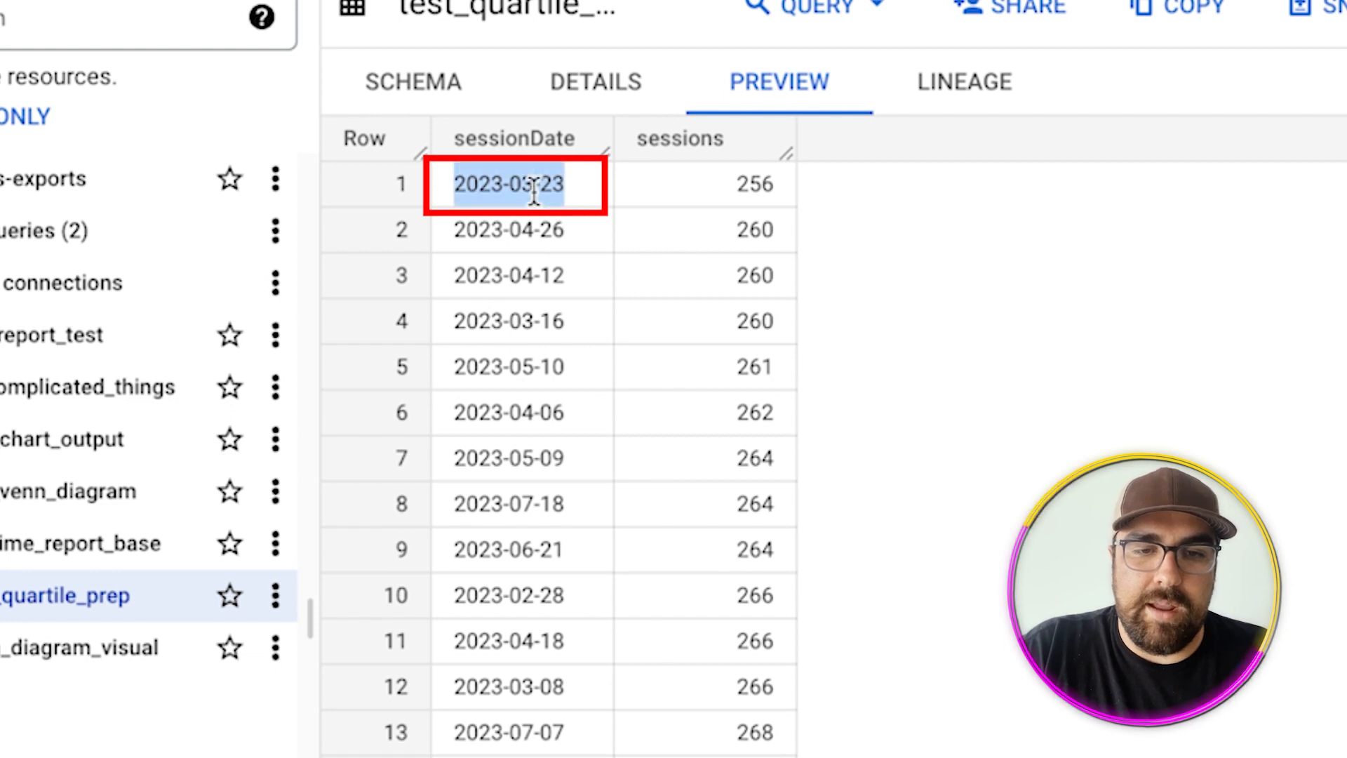
pyautogui.doubleClick(730, 200)
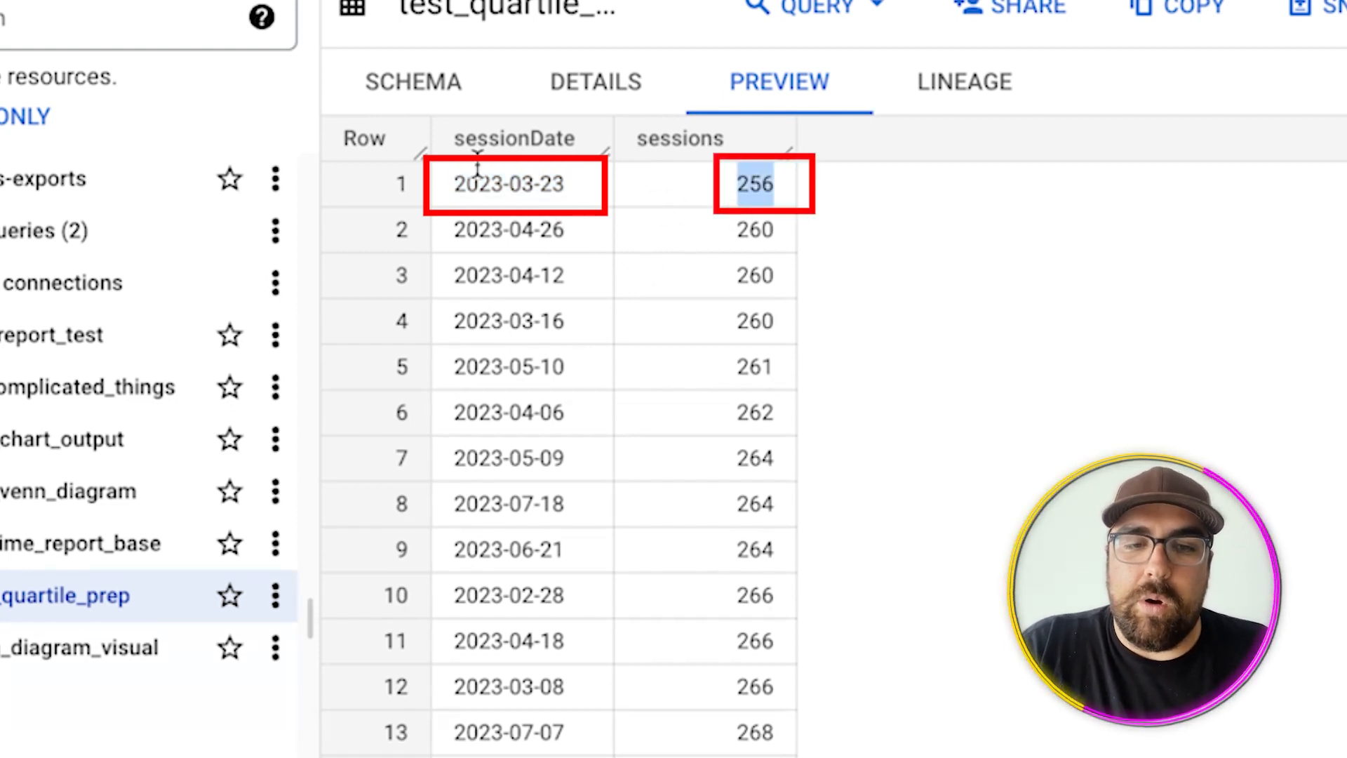
pyautogui.click(473, 139)
pyautogui.doubleClick(731, 184)
pyautogui.click(496, 212)
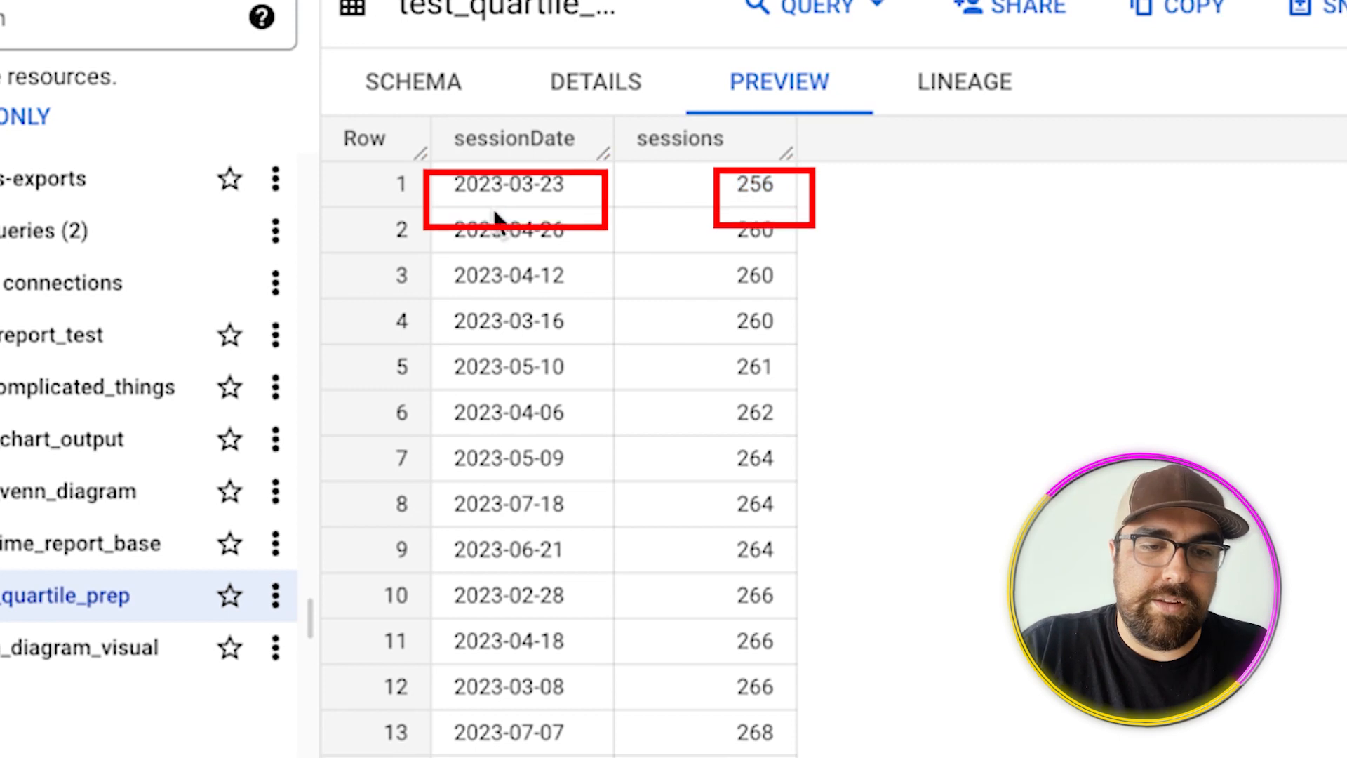
pyautogui.doubleClick(477, 228)
pyautogui.doubleClick(751, 229)
pyautogui.click(593, 258)
pyautogui.doubleClick(552, 275)
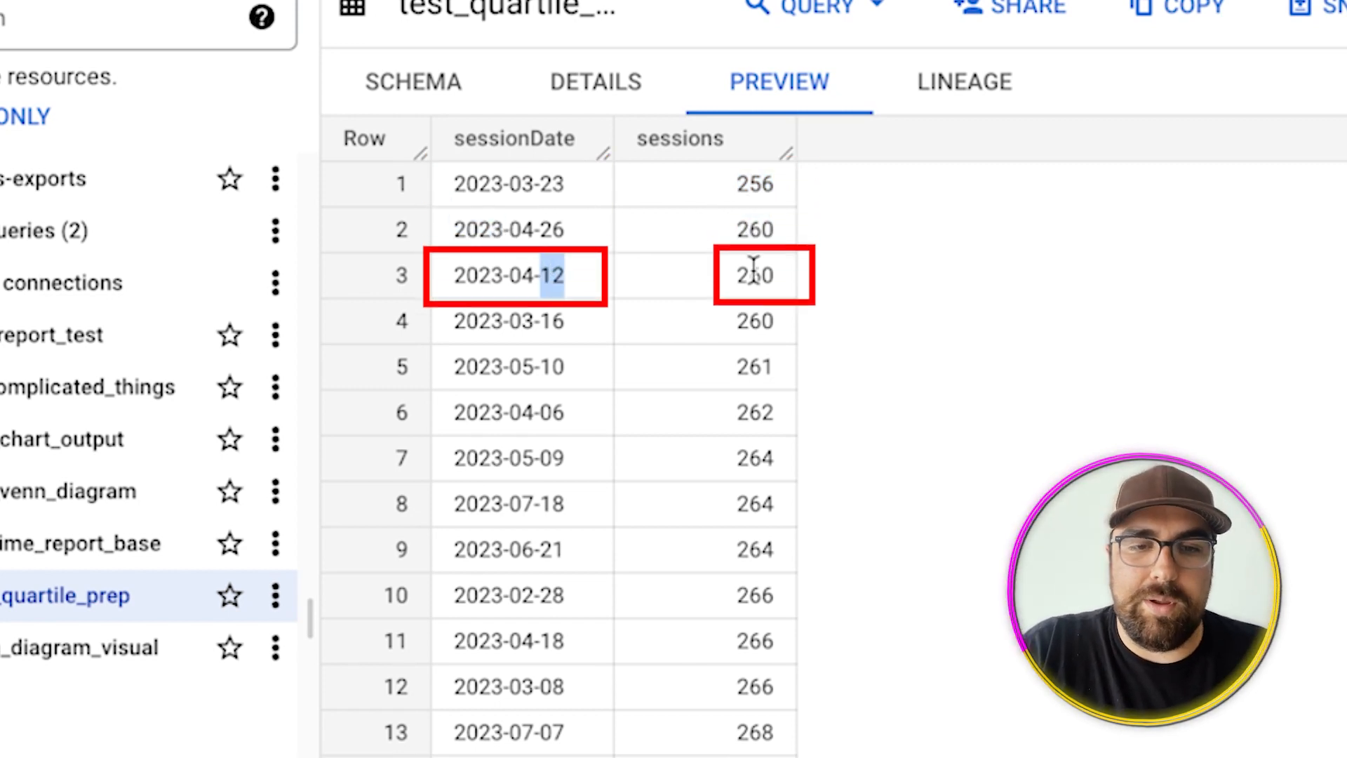
pyautogui.doubleClick(753, 273)
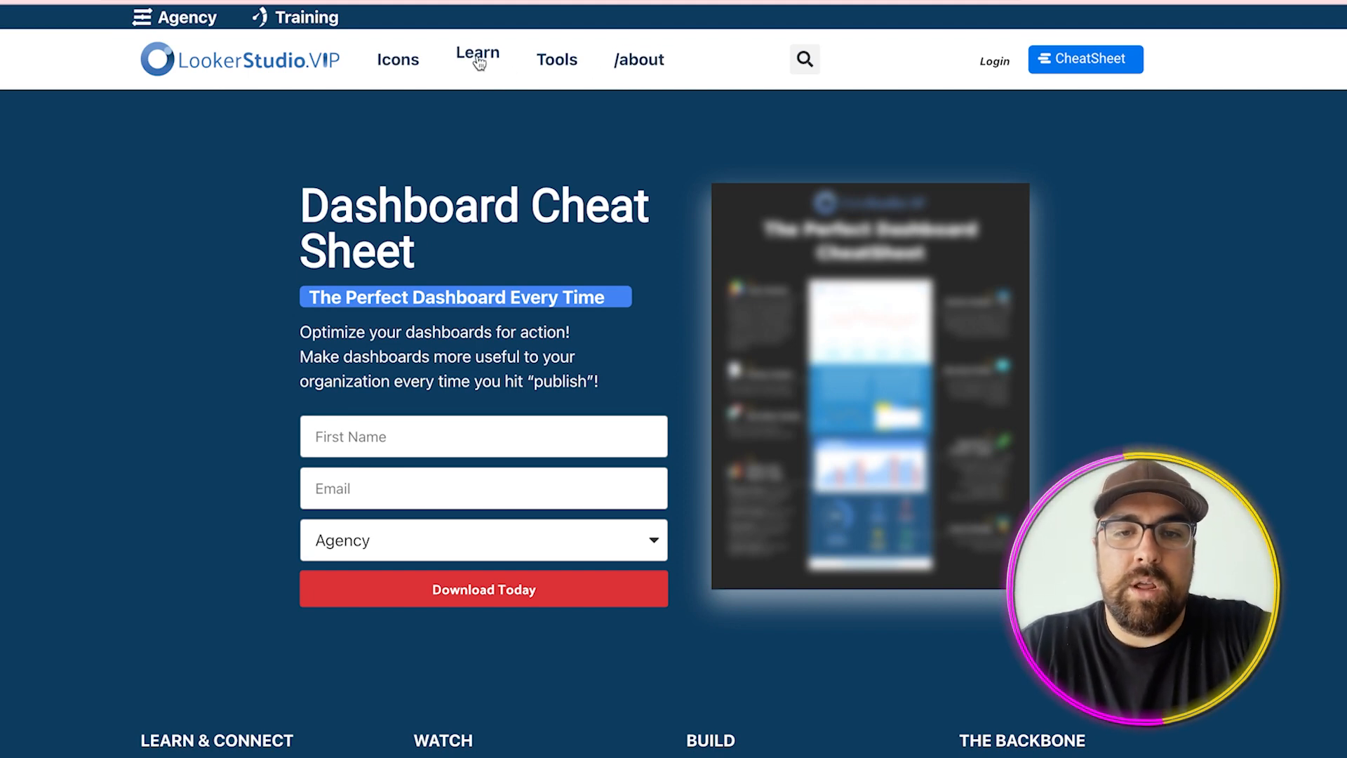
# - Switch to the Better Than Data website, search its articles for "box", and open the Box Plot, Candle Stick, and Waterfall Charts article
pyautogui.click(813, 65)
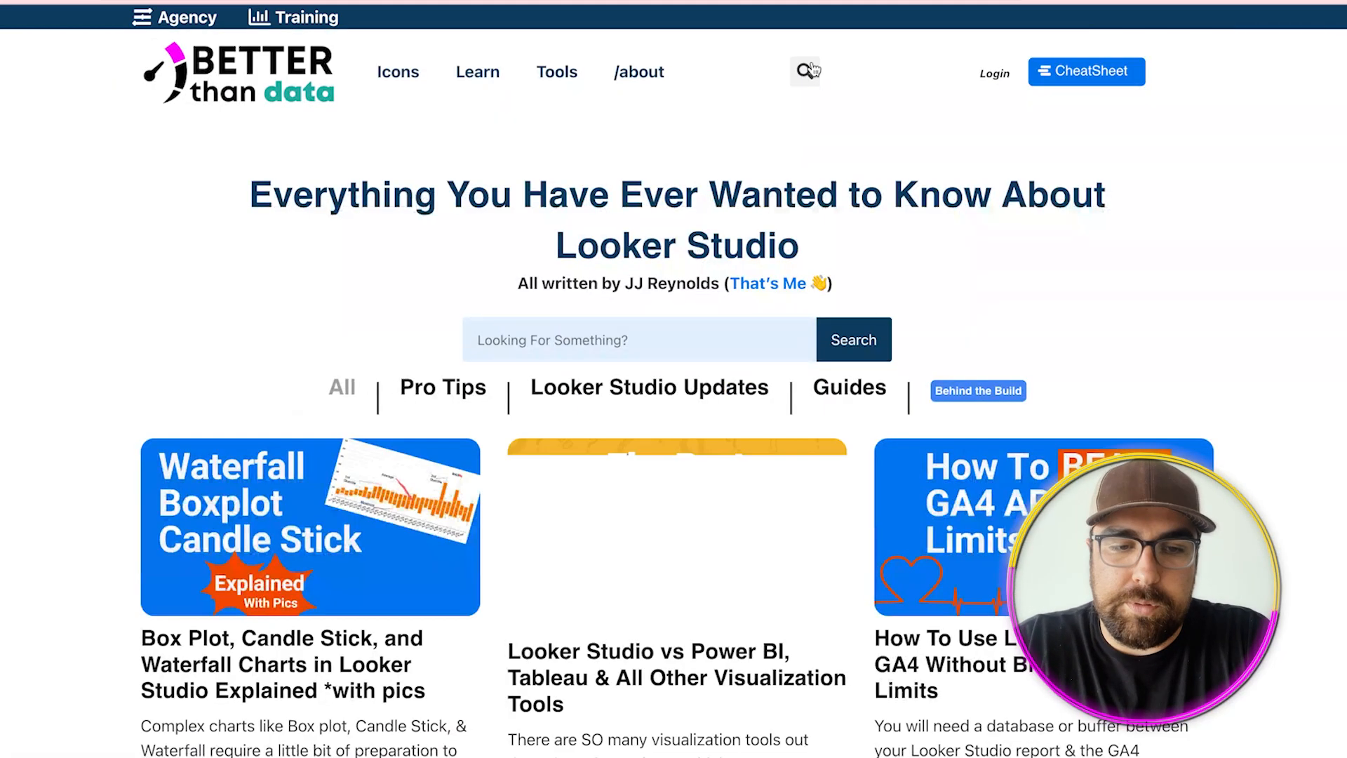
pyautogui.click(608, 347)
pyautogui.write('box')
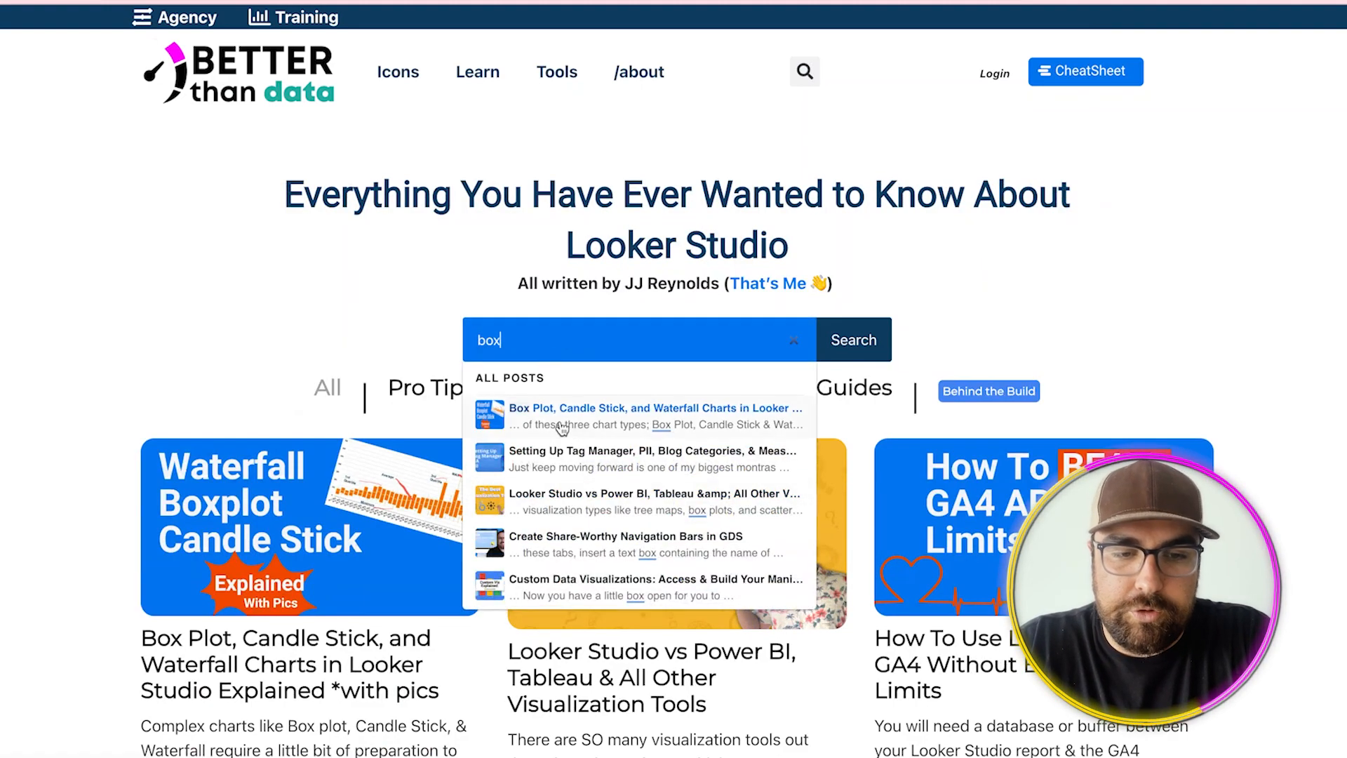
pyautogui.click(557, 407)
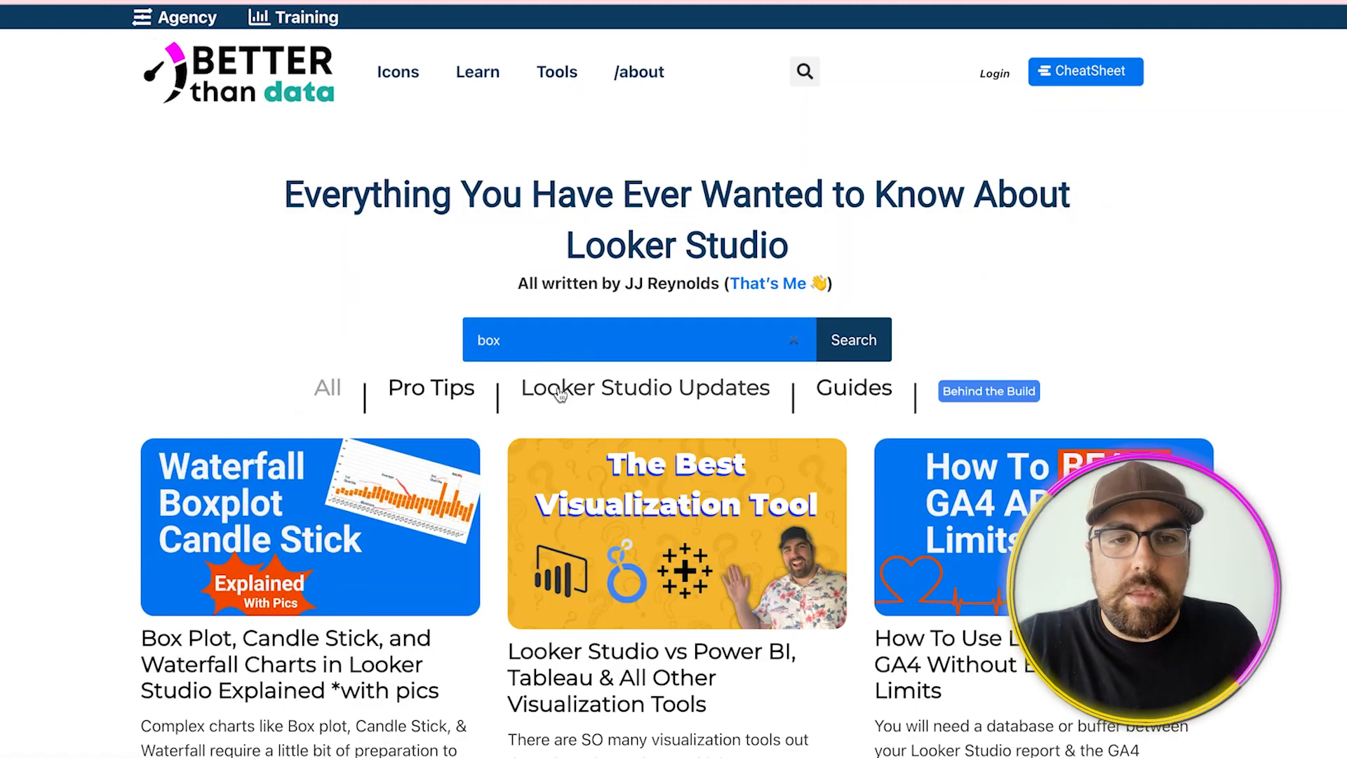
# - Find the box chart's Sessions example in the article and copy the whole sample query, including its heading line
pyautogui.scroll(-20, 580, 245)
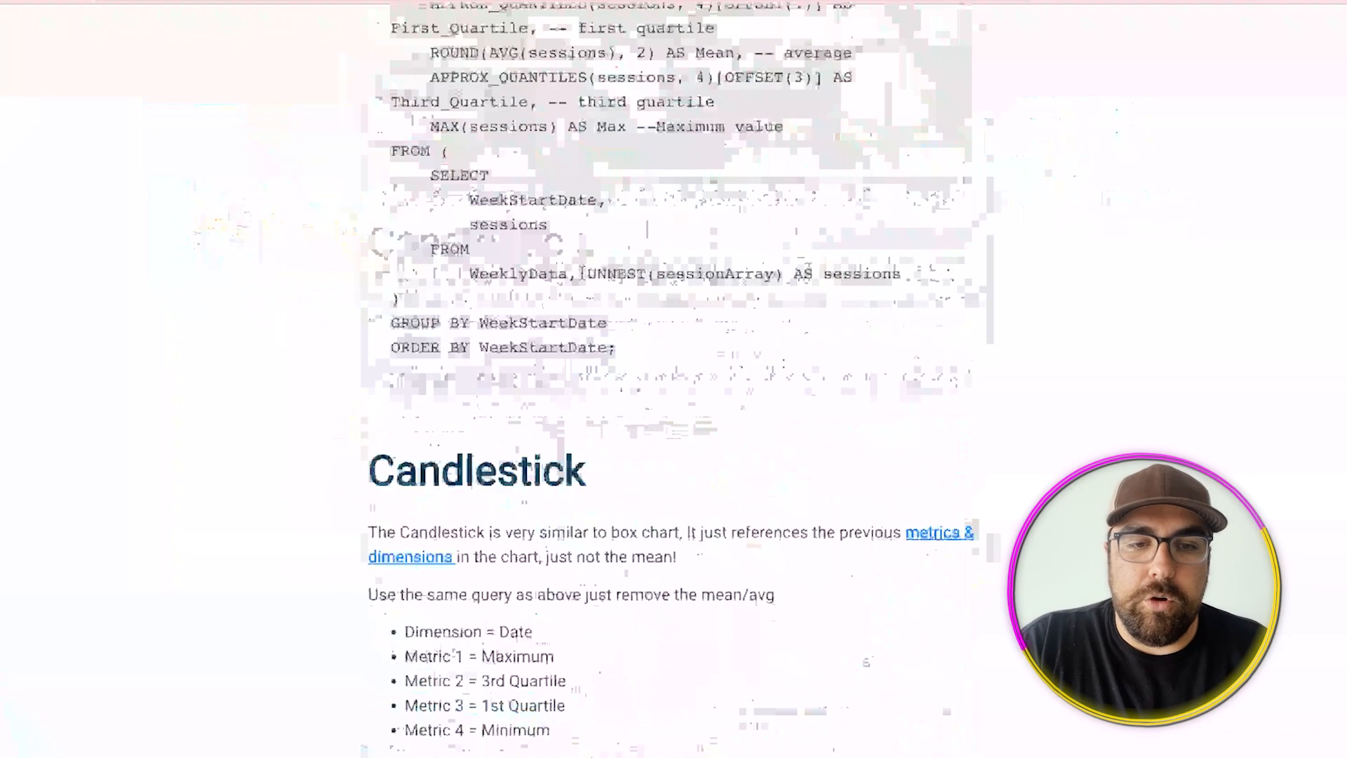
pyautogui.moveTo(519, 53); pyautogui.dragTo(496, 423)
pyautogui.scroll(15, 496, 423)
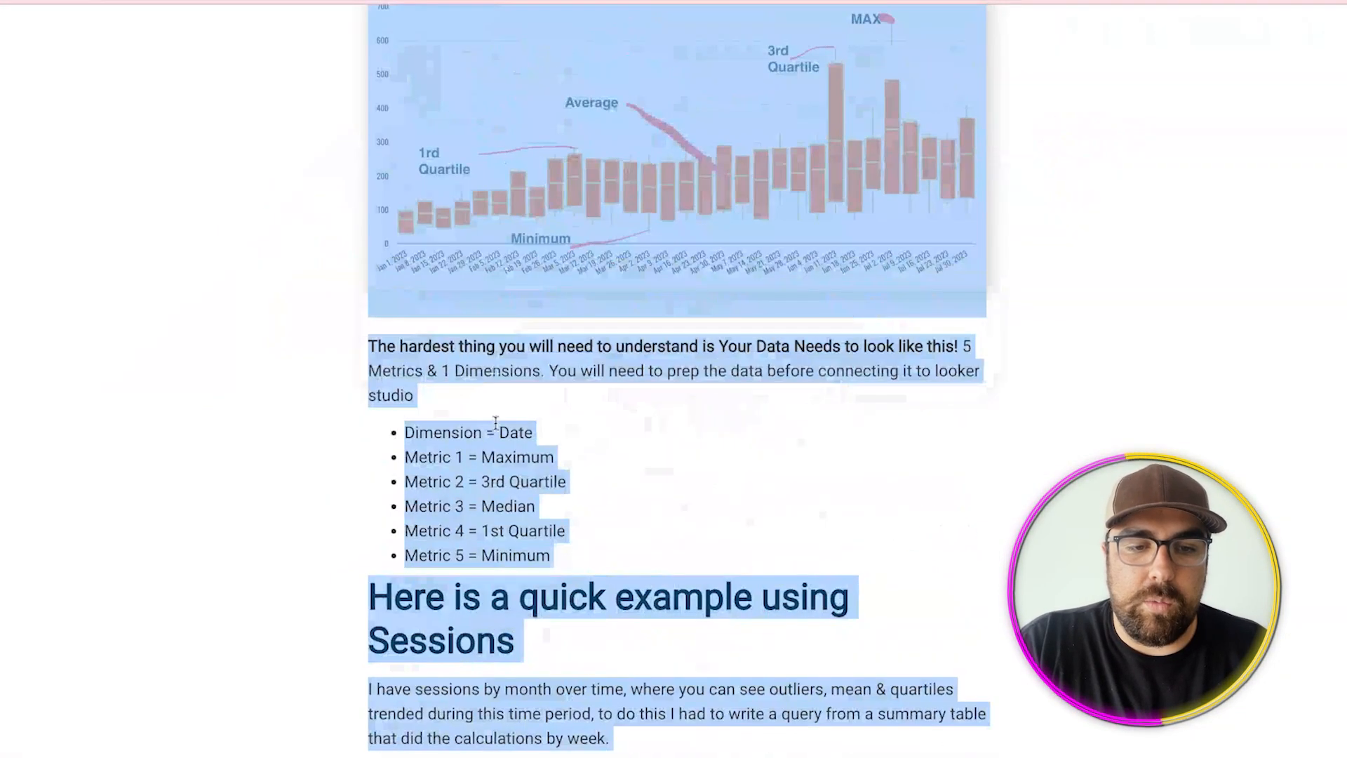
pyautogui.scroll(-7, 495, 423)
pyautogui.tripleClick(495, 421)
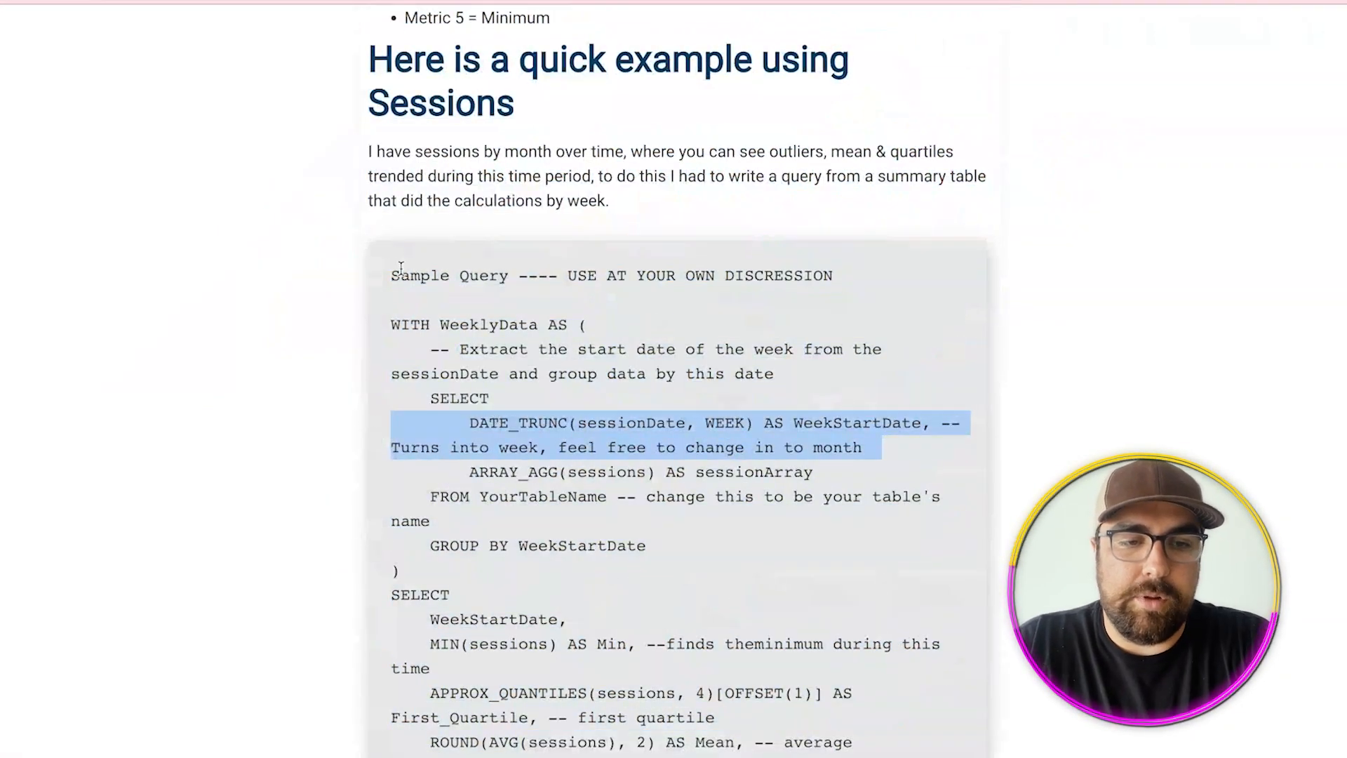
pyautogui.moveTo(391, 275); pyautogui.dragTo(684, 748)
pyautogui.scroll(-2, 684, 749)
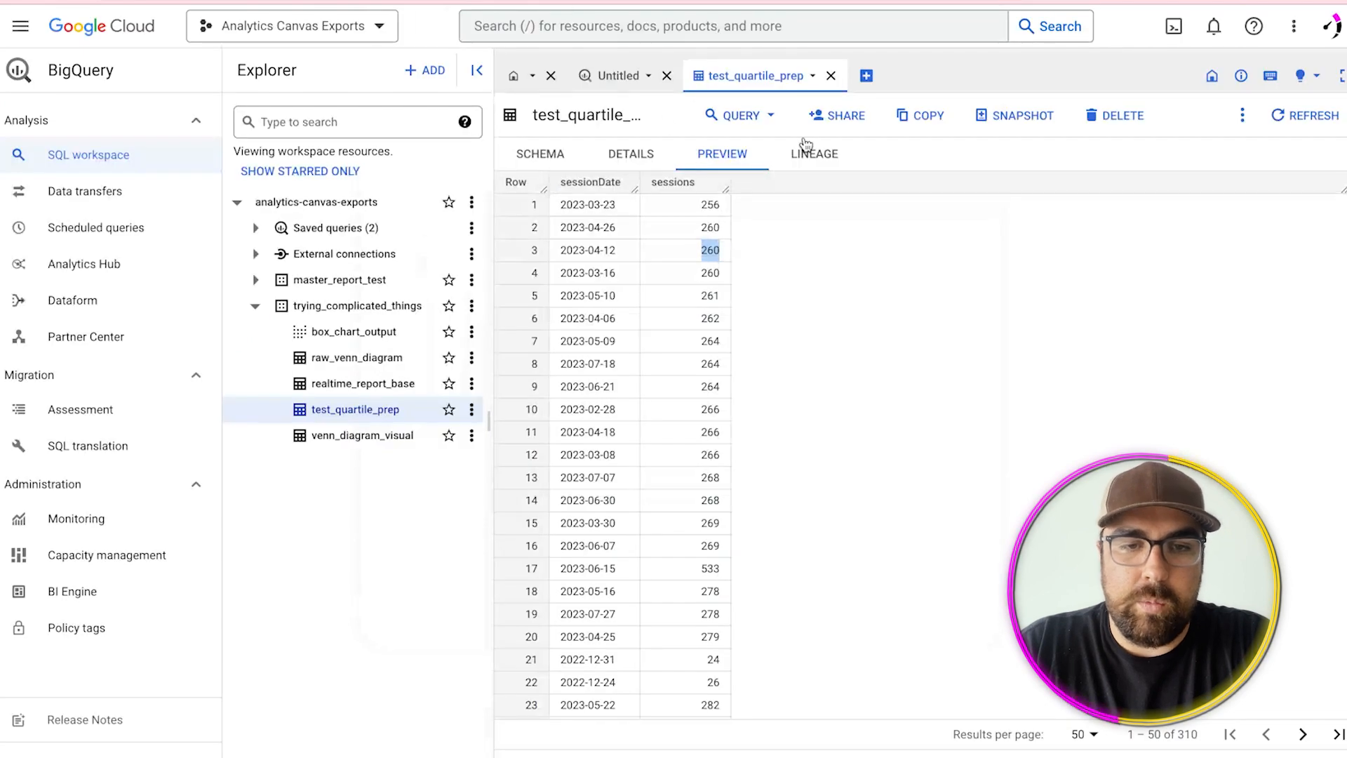
# - Switch back to BigQuery and open a new query tab for the test_quartile_prep table
pyautogui.click(770, 115)
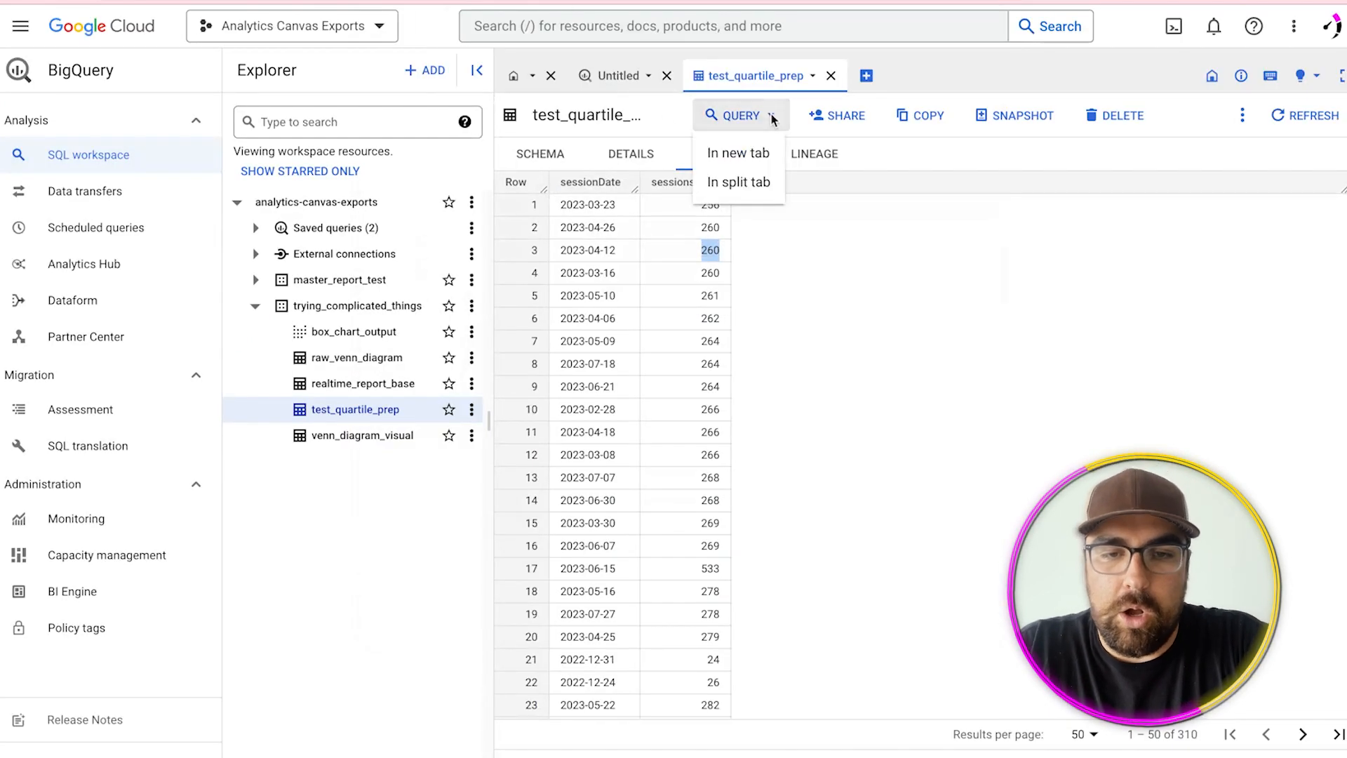
pyautogui.click(766, 167)
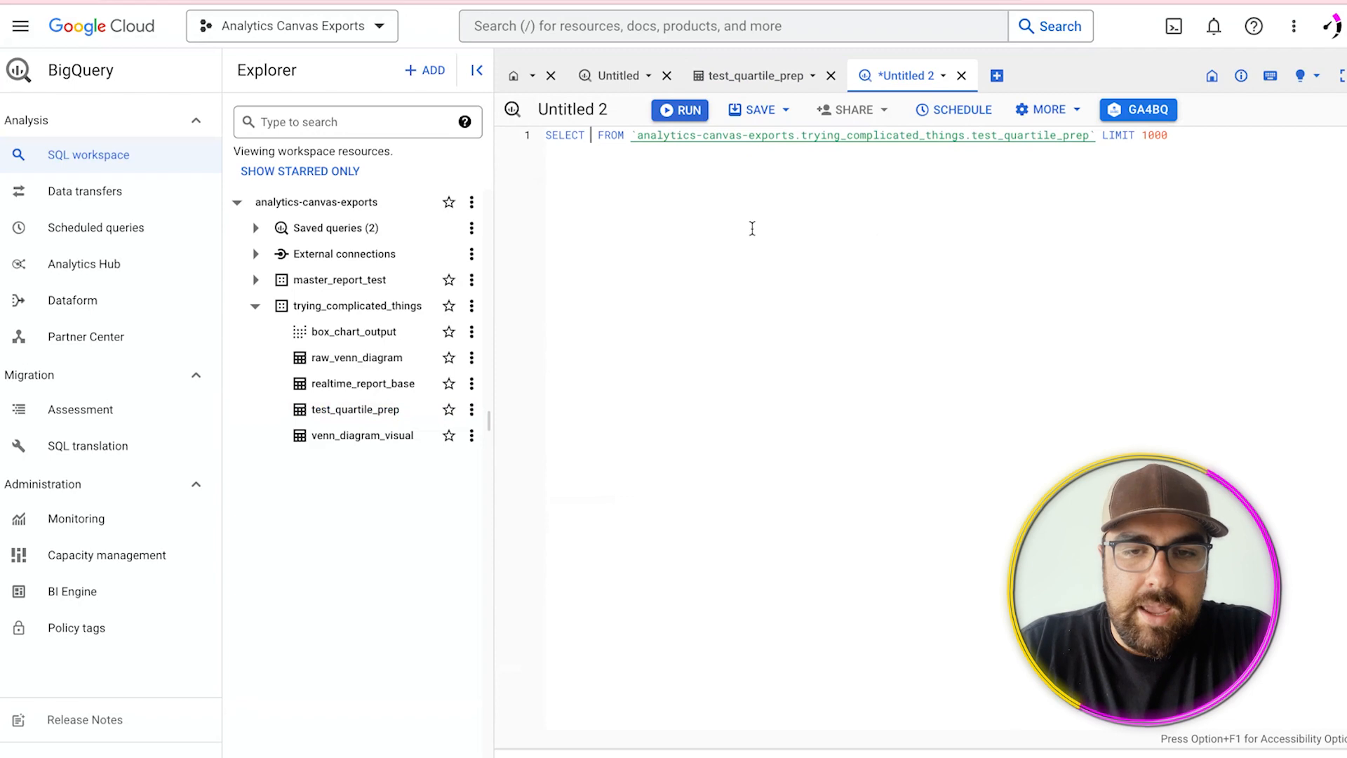
pyautogui.hotkey('ctrl', 'a')
pyautogui.write("Sample Query ---- USE AT YOUR OWN DISCRESSION  WITH WeeklyData AS (     -- Extract the start date of the week from the sessionDate and group data by this date     SELECT         DATE_TRUNC(sessionDate, WEEK) AS WeekStartDate, --Turns into week, feel free to change in to month         ARRAY_AGG(sessions) AS sessionArray     FROM YourTableName -- change this to be your table's name     GROUP BY WeekStartDate ) SELECT     WeekStartDate,     MIN(sessions) AS Min, --finds theminimum during this time     APPROX_QUANTILES(sessions, 4)[OFFSET(1)] AS First_Quartile, -- first quartile     ROUND(AVG(sessions), 2) AS Mean, -- average     APPROX_QUANTILES(sessions, 4)[OFFSET(3)] AS Third_Quartile, -- third quartile     MAX(sessions) AS Max --Maximum value FROM (     SELECT         WeekStartDate,         sessions     FROM         WeeklyData, UNNEST(sessionArray) AS sessions ) GROUP BY WeekStartDate ORDER BY WeekStartDate;")
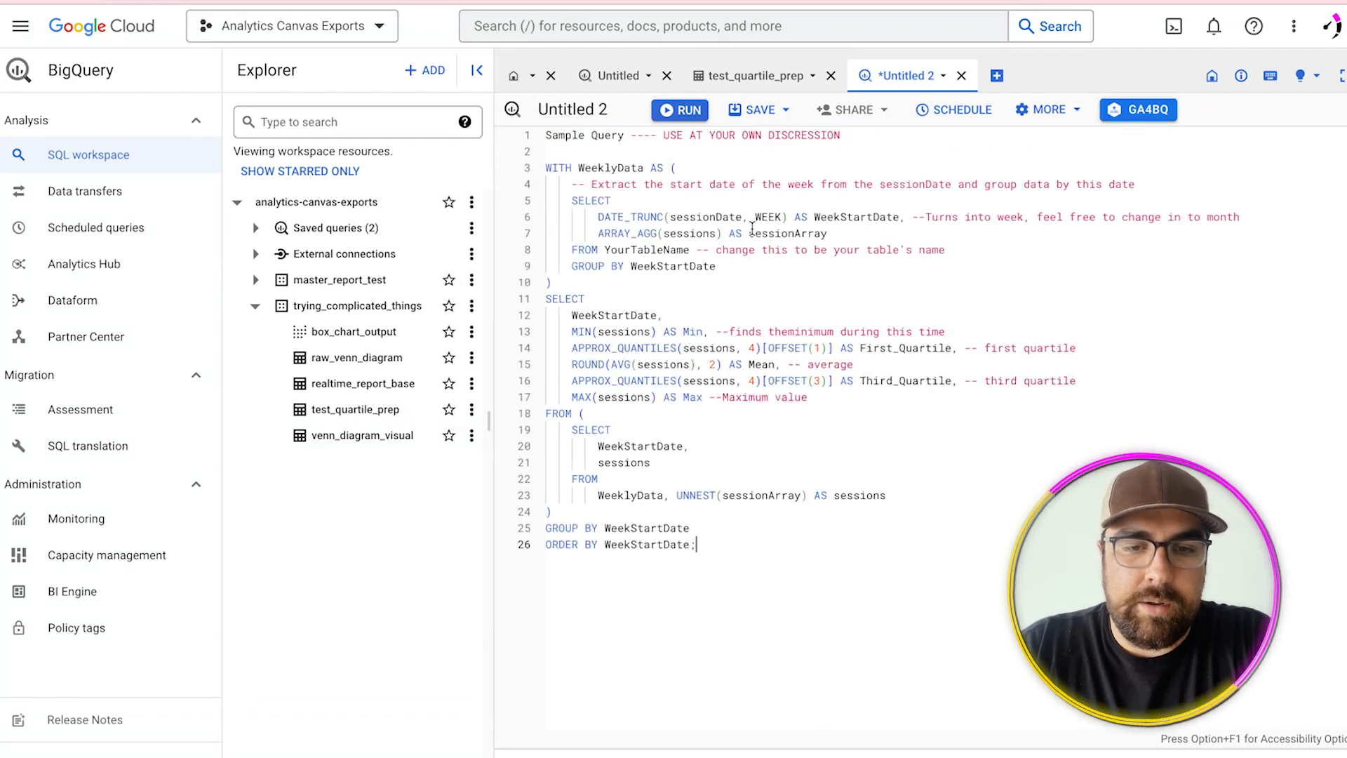
pyautogui.hotkey('ctrl', 'z')
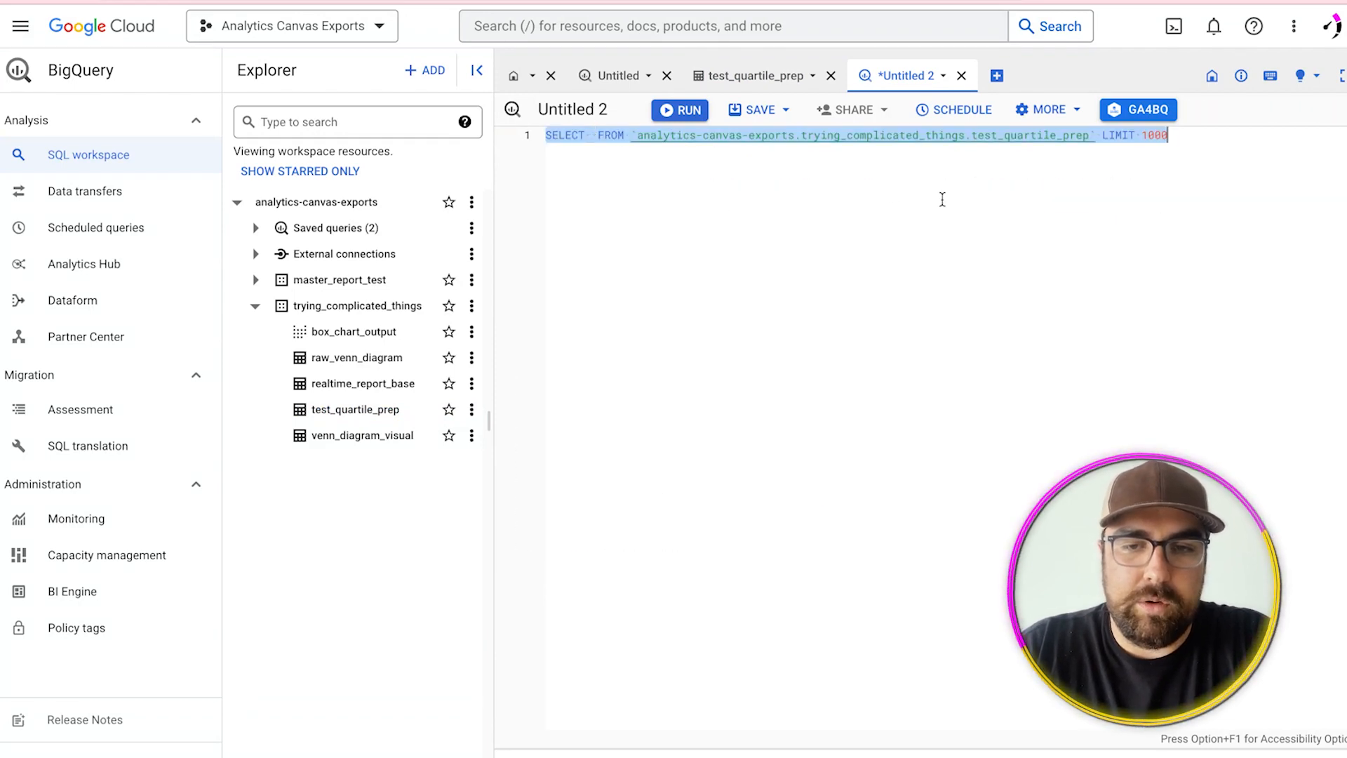
# - Paste the sample query two lines below the default SELECT statement, and comment out that statement with "--"
pyautogui.click(977, 200)
pyautogui.press('Return')
pyautogui.press('Return')
pyautogui.write("Sample Query ---- USE AT YOUR OWN DISCRESSION  WITH WeeklyData AS (     -- Extract the start date of the week from the sessionDate and group data by this date     SELECT         DATE_TRUNC(sessionDate, WEEK) AS WeekStartDate, --Turns into week, feel free to change in to month         ARRAY_AGG(sessions) AS sessionArray     FROM YourTableName -- change this to be your table's name     GROUP BY WeekStartDate ) SELECT     WeekStartDate,     MIN(sessions) AS Min, --finds theminimum during this time     APPROX_QUANTILES(sessions, 4)[OFFSET(1)] AS First_Quartile, -- first quartile     ROUND(AVG(sessions), 2) AS Mean, -- average     APPROX_QUANTILES(sessions, 4)[OFFSET(3)] AS Third_Quartile, -- third quartile     MAX(sessions) AS Max --Maximum value FROM (     SELECT         WeekStartDate,         sessions     FROM         WeeklyData, UNNEST(sessionArray) AS sessions ) GROUP BY WeekStartDate ORDER BY WeekStartDate;")
pyautogui.click(546, 134)
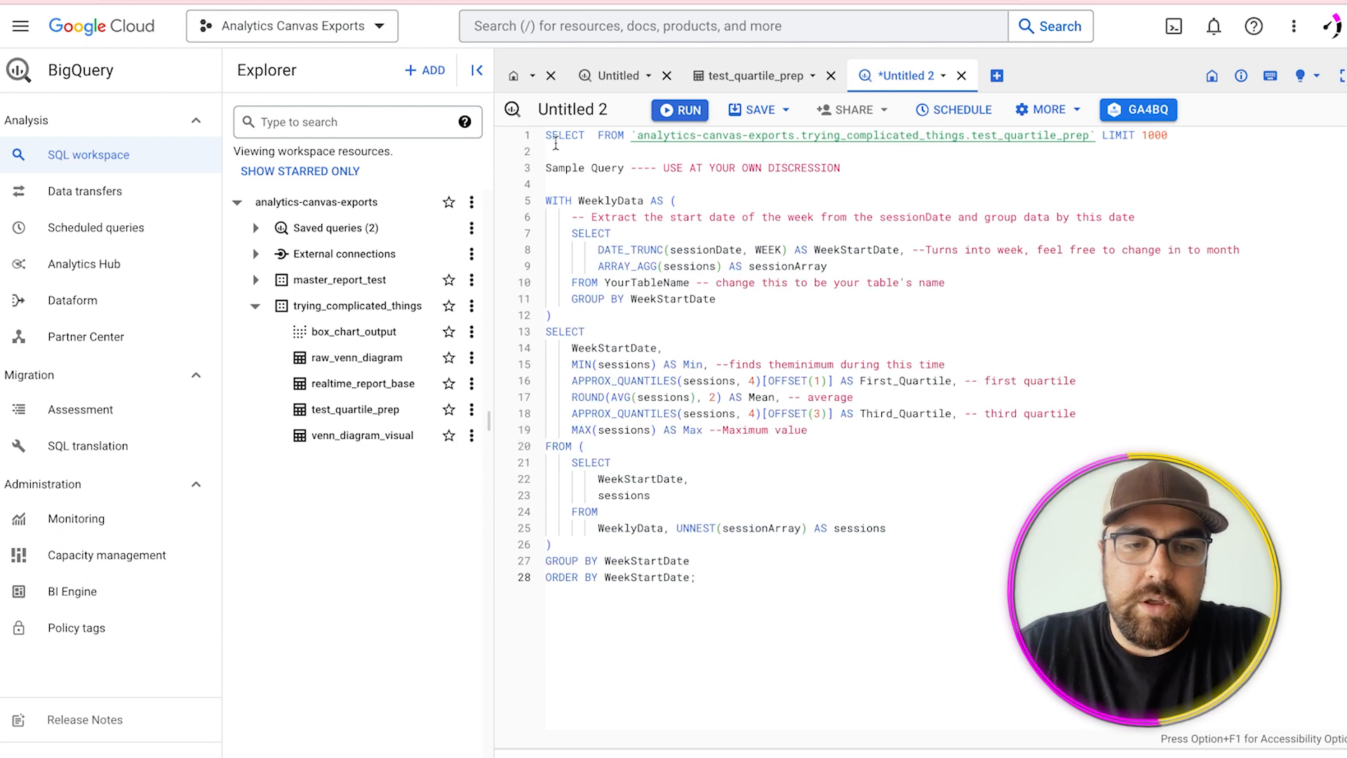
pyautogui.write('--')
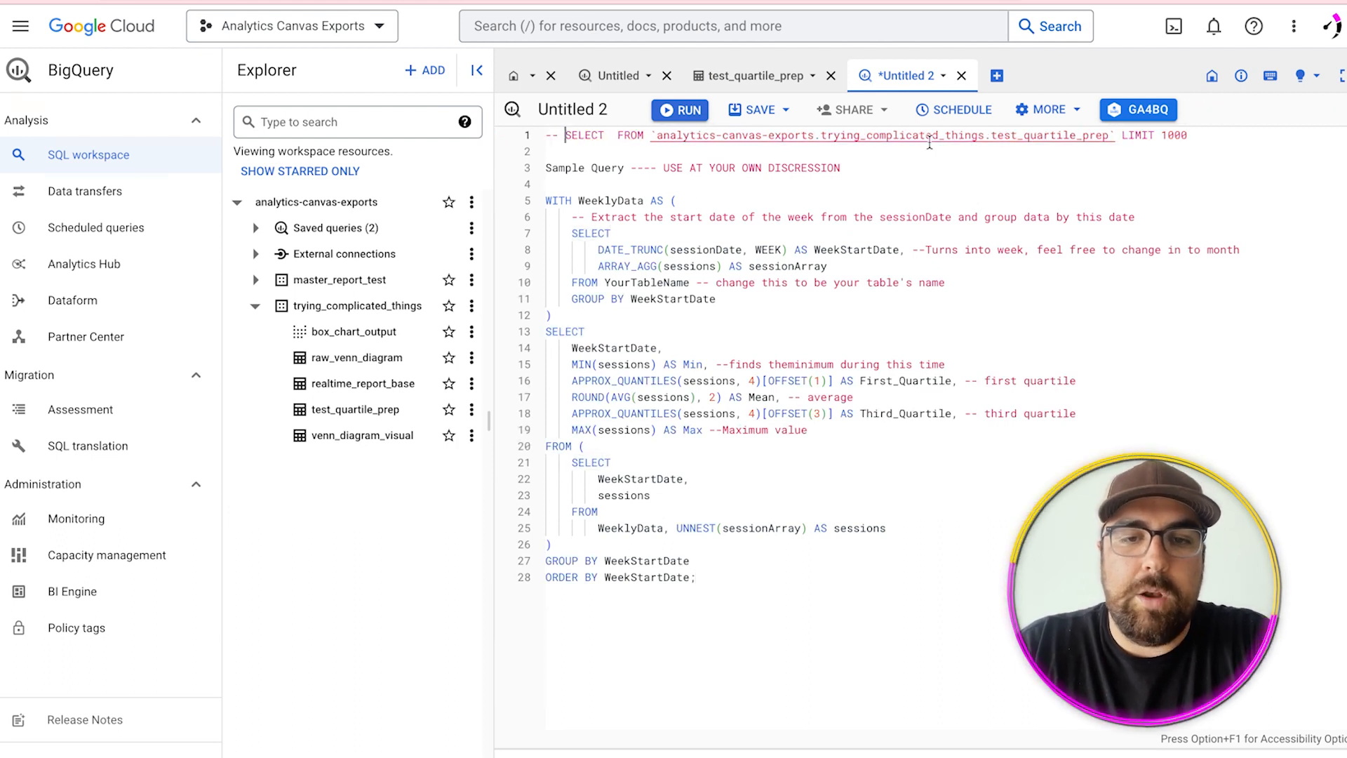
# - Replace YourTableName in the WeeklyData subquery with `analytics-canvas-exports.trying_complicated_things.test_quartile_prep`, copied from the commented-out statement
pyautogui.moveTo(1116, 137); pyautogui.dragTo(646, 139)
pyautogui.hotkey('ctrl', 'c')
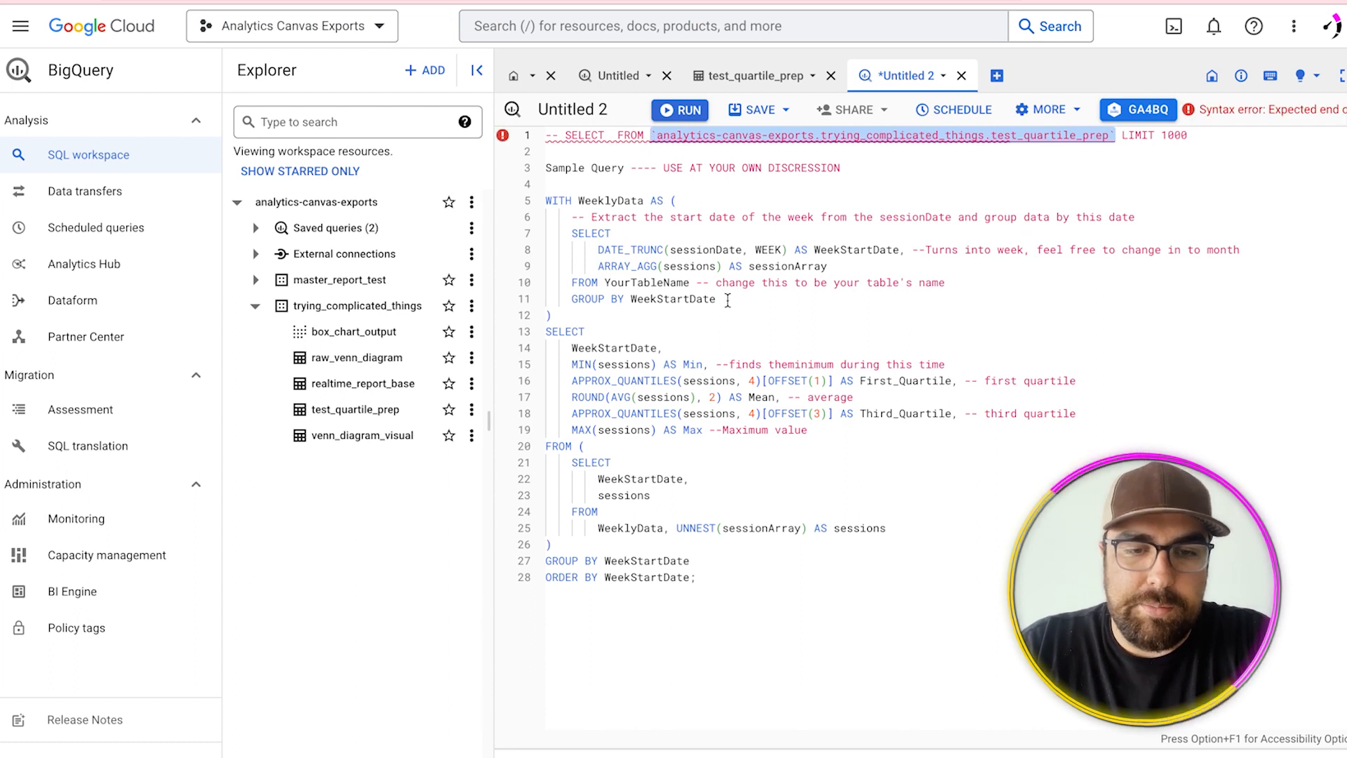
pyautogui.doubleClick(651, 283)
pyautogui.hotkey('ctrl', 'v')
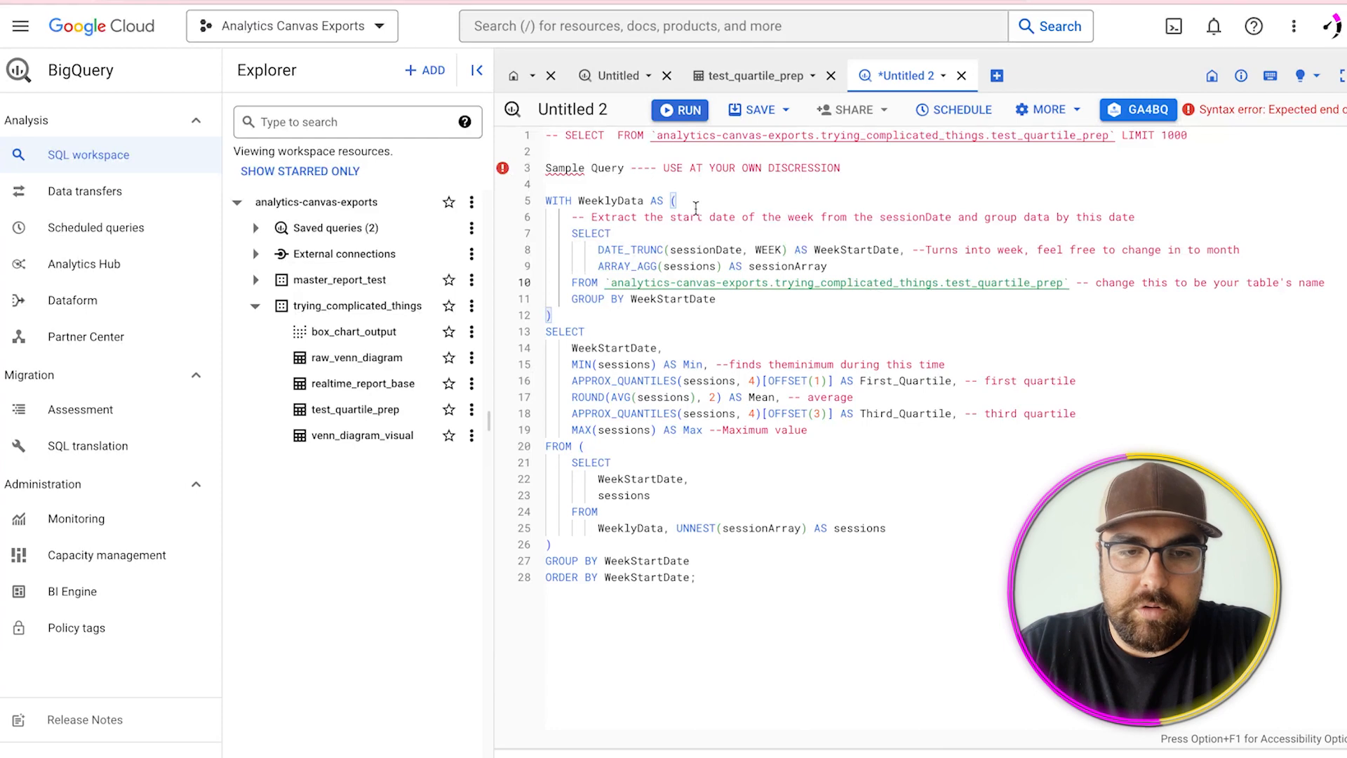
# - Comment out the "Sample Query" heading line with "--" and run the query
pyautogui.doubleClick(547, 169)
pyautogui.click(547, 169)
pyautogui.write('--')
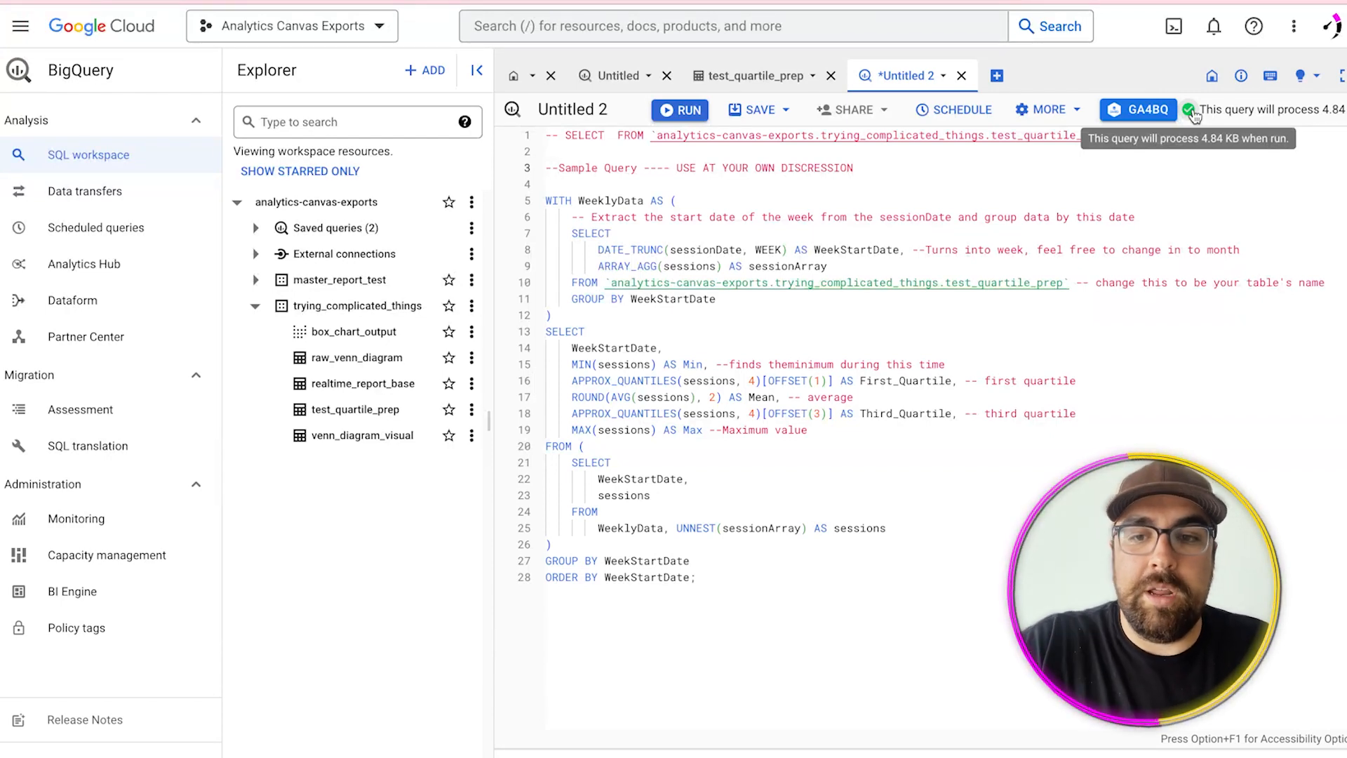
pyautogui.click(688, 110)
pyautogui.scroll(-2, 702, 266)
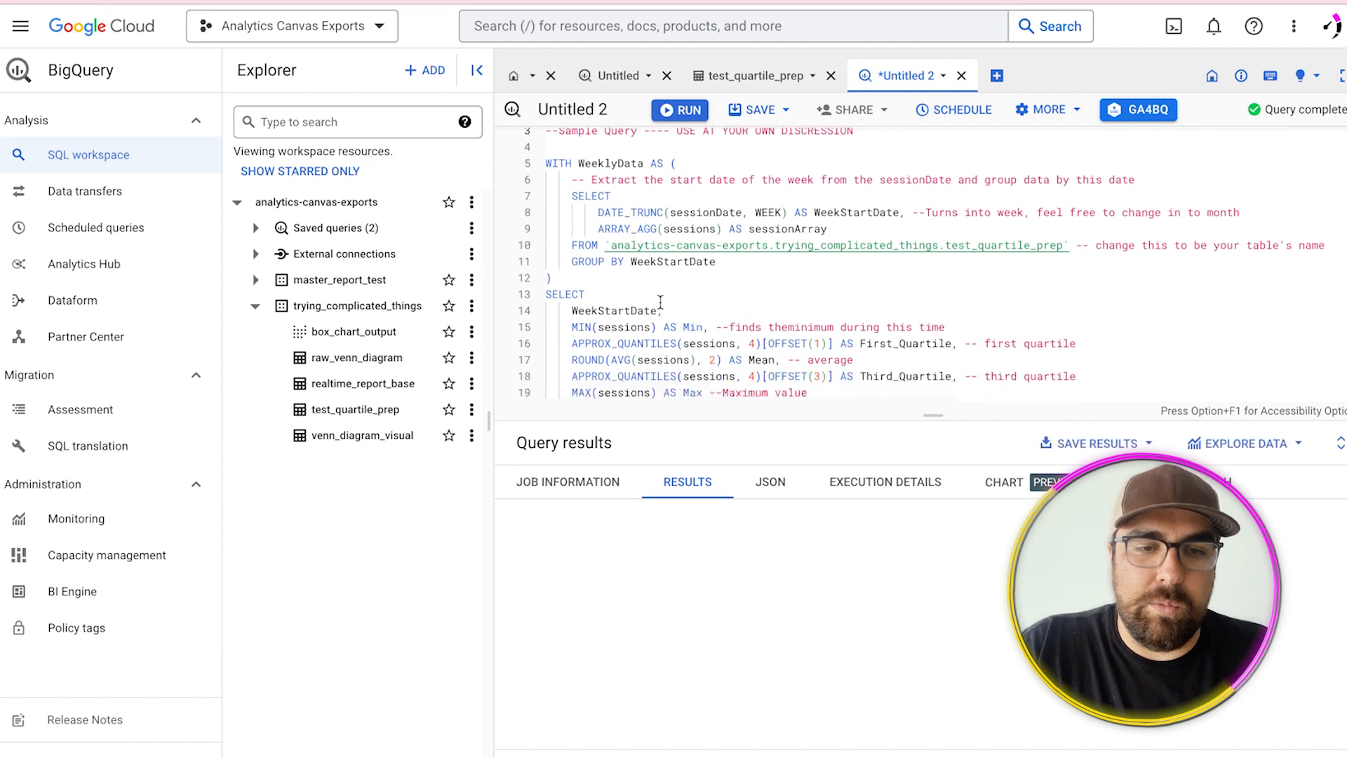
# - Examine how the WeeklyData subquery truncates sessionDate to weeks as WeekStartDate and aggregates sessions into sessionArray
pyautogui.doubleClick(605, 149)
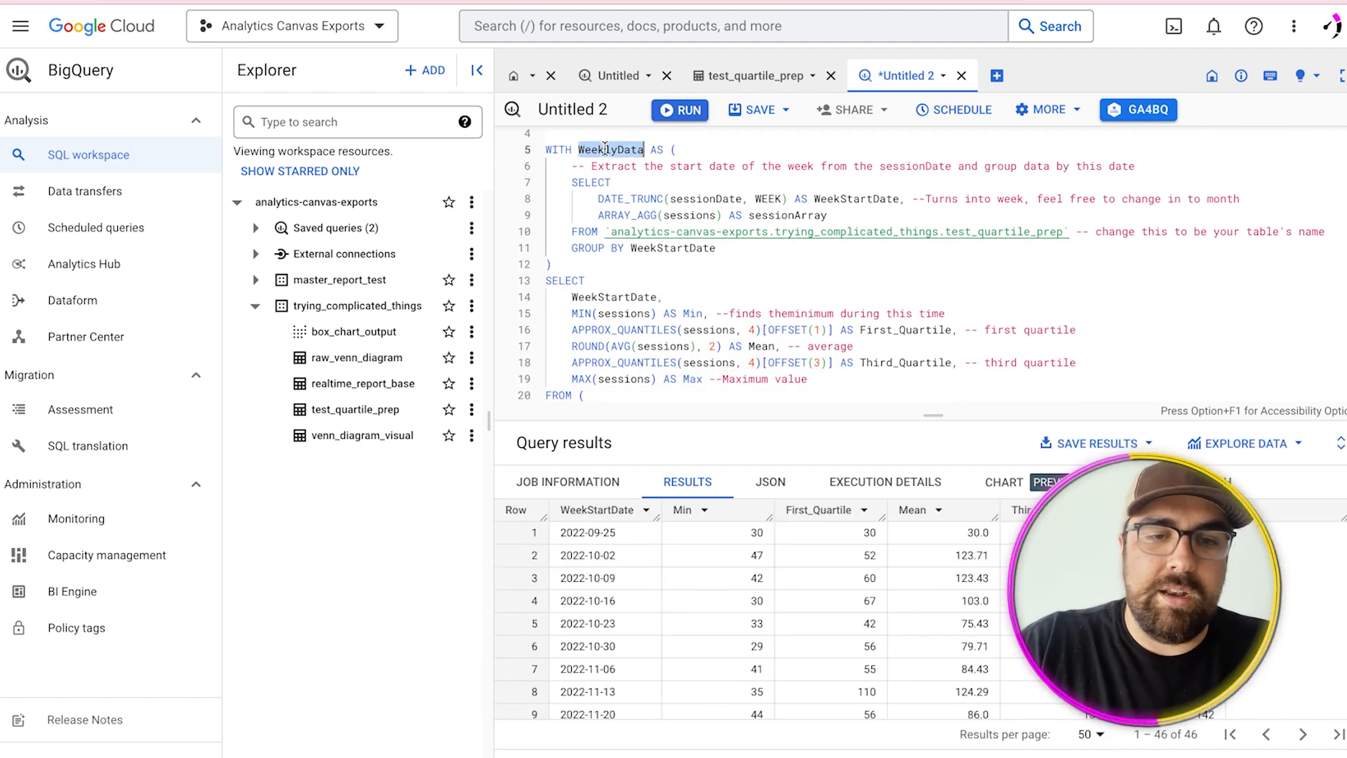
pyautogui.moveTo(598, 199); pyautogui.dragTo(780, 198)
pyautogui.doubleClick(705, 198)
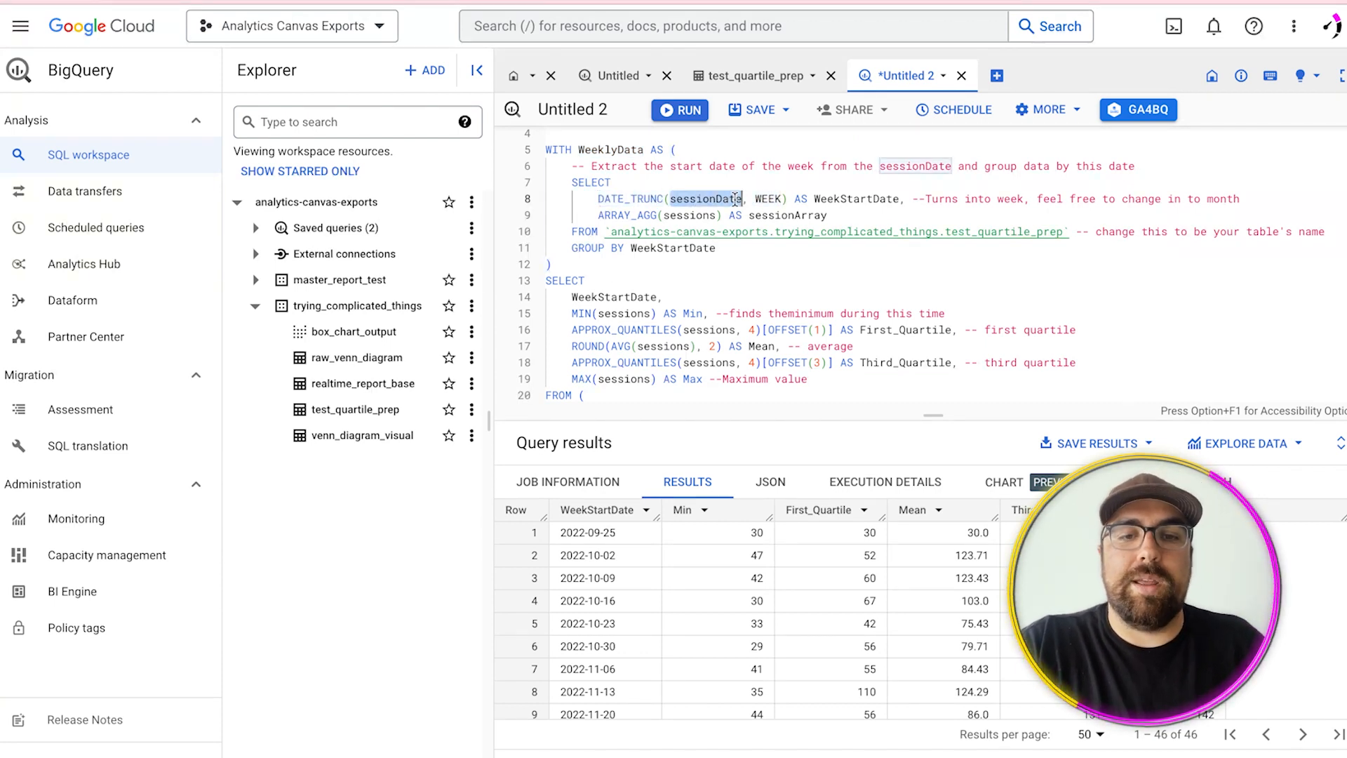
pyautogui.doubleClick(869, 199)
pyautogui.click(758, 199)
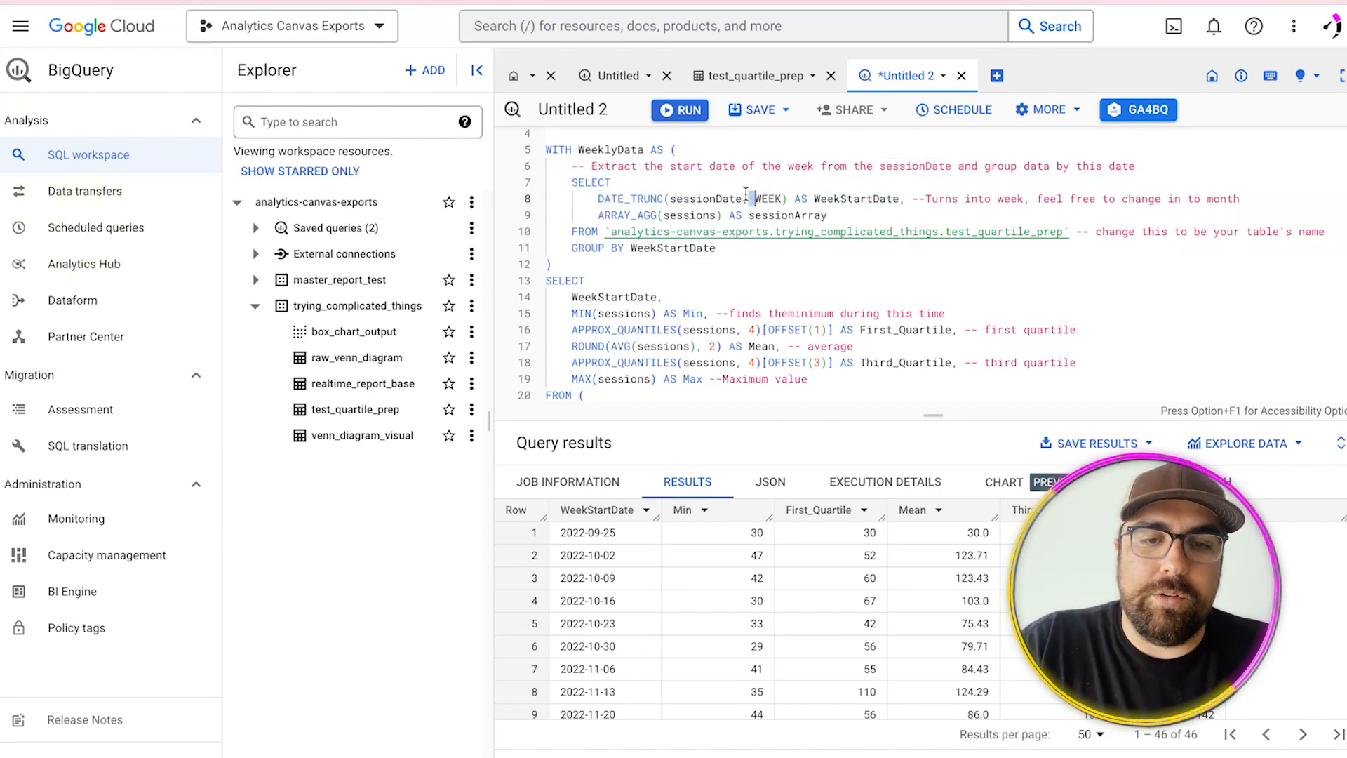
pyautogui.doubleClick(829, 196)
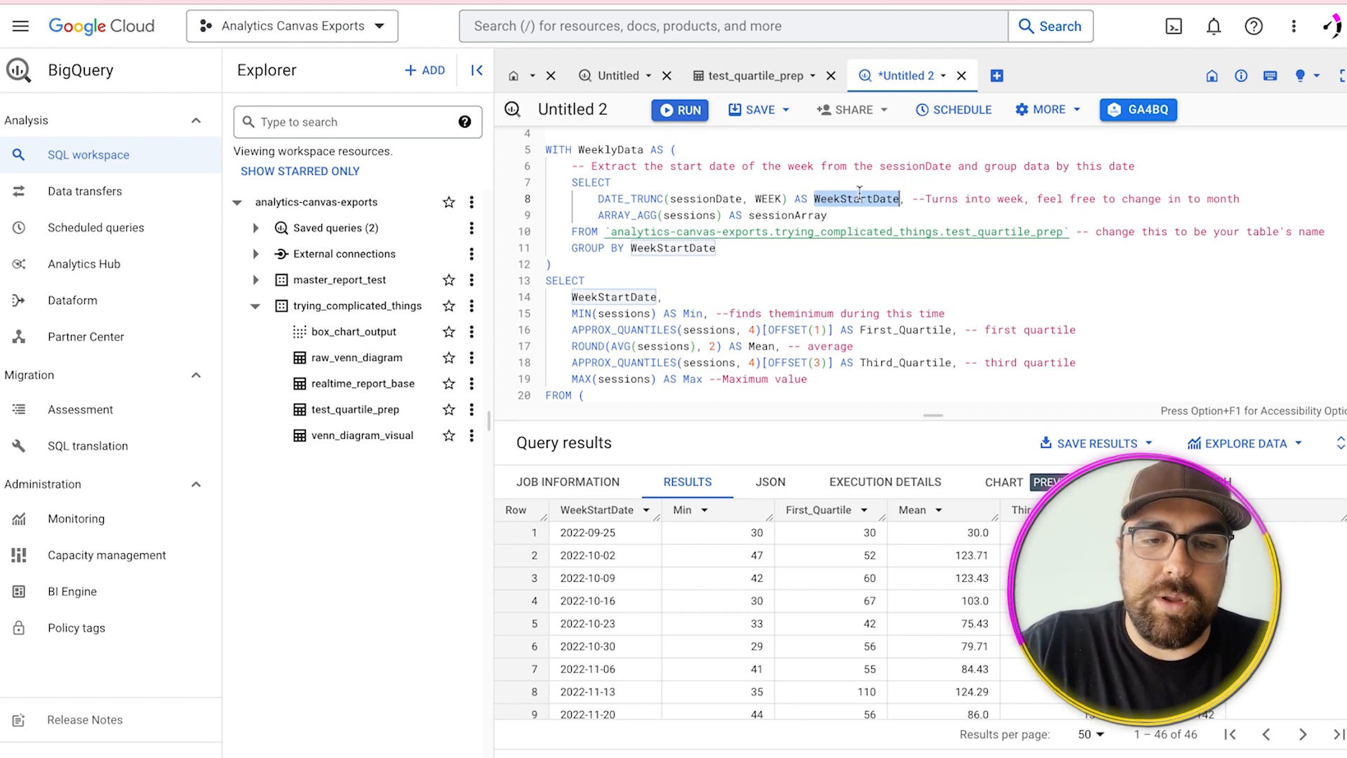
pyautogui.scroll(-2, 859, 193)
pyautogui.moveTo(598, 167); pyautogui.dragTo(775, 199)
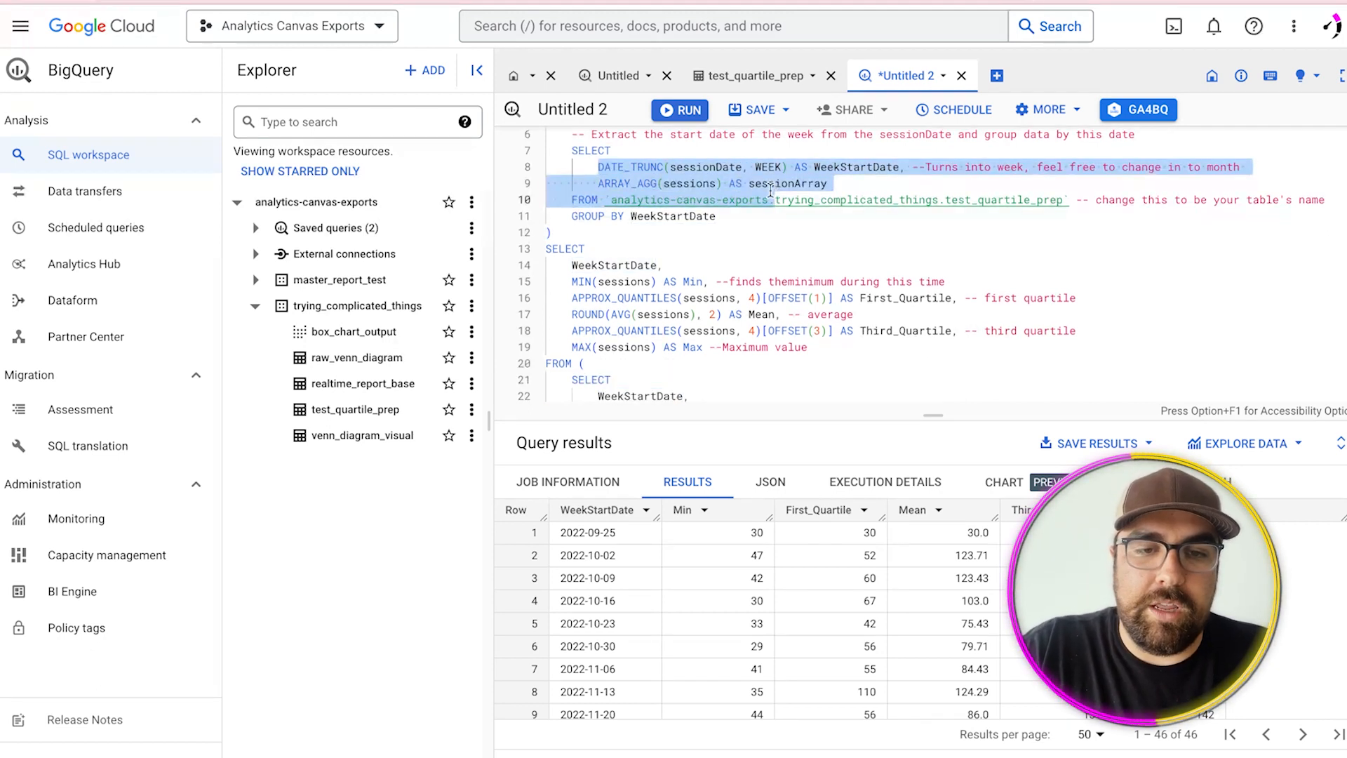
pyautogui.tripleClick(771, 186)
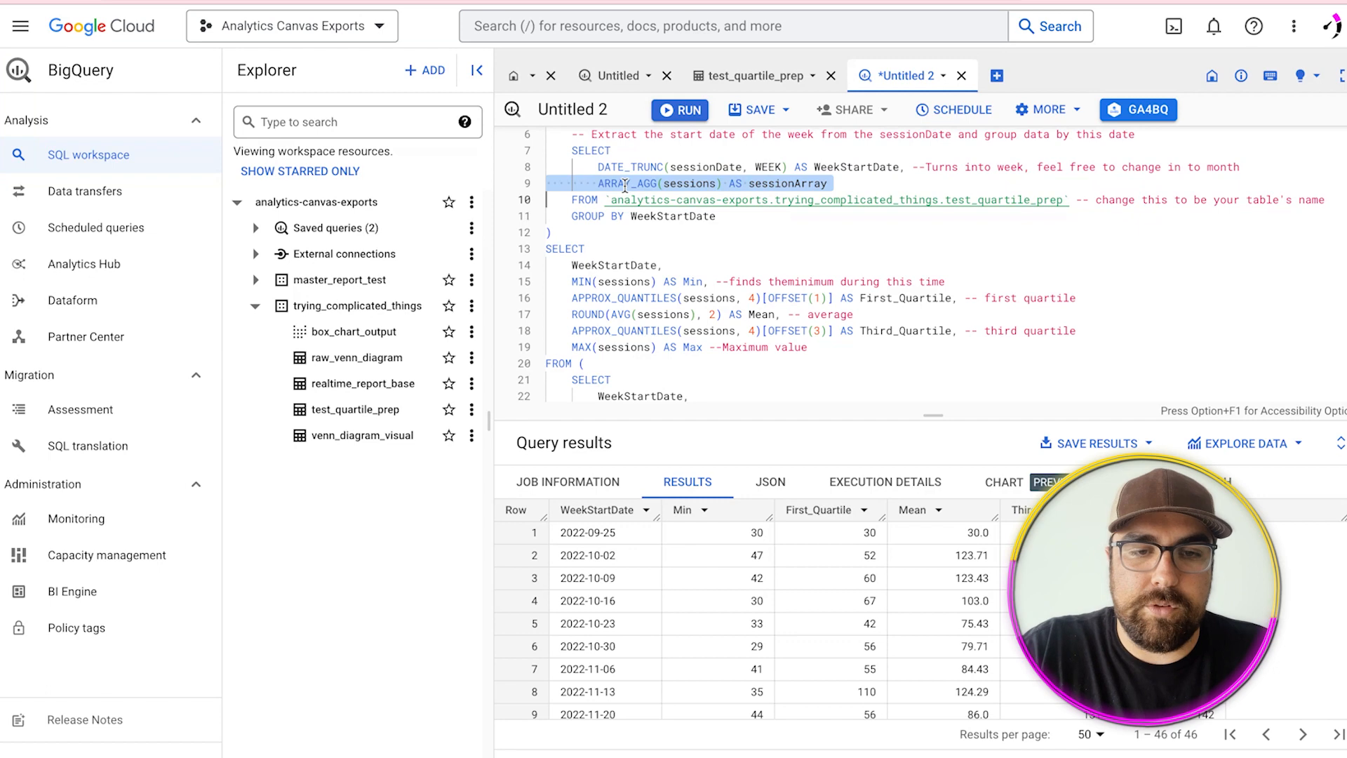
pyautogui.click(687, 185)
# - Examine the MIN and first-quartile APPROX_QUANTILES expressions on sessions in the query's main SELECT
pyautogui.scroll(-3, 673, 210)
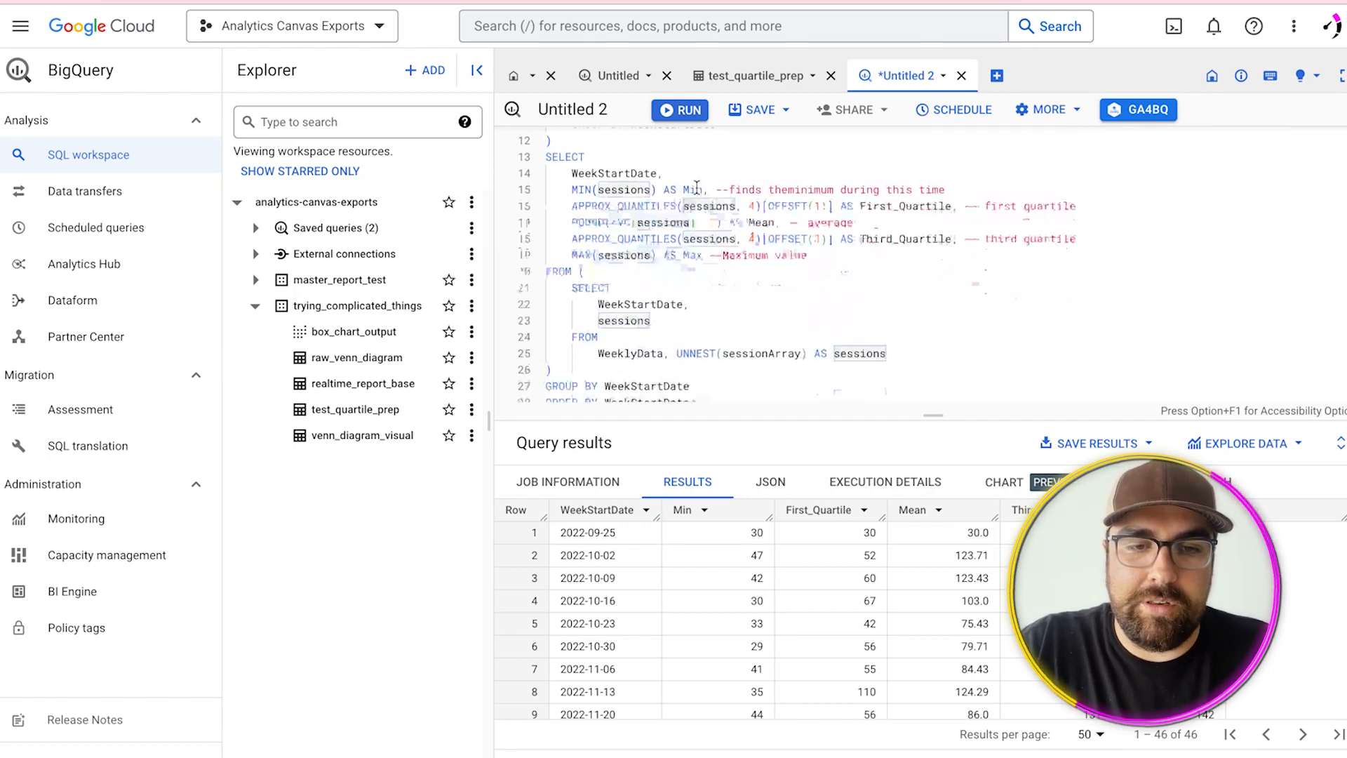
pyautogui.click(572, 168)
pyautogui.tripleClick(584, 181)
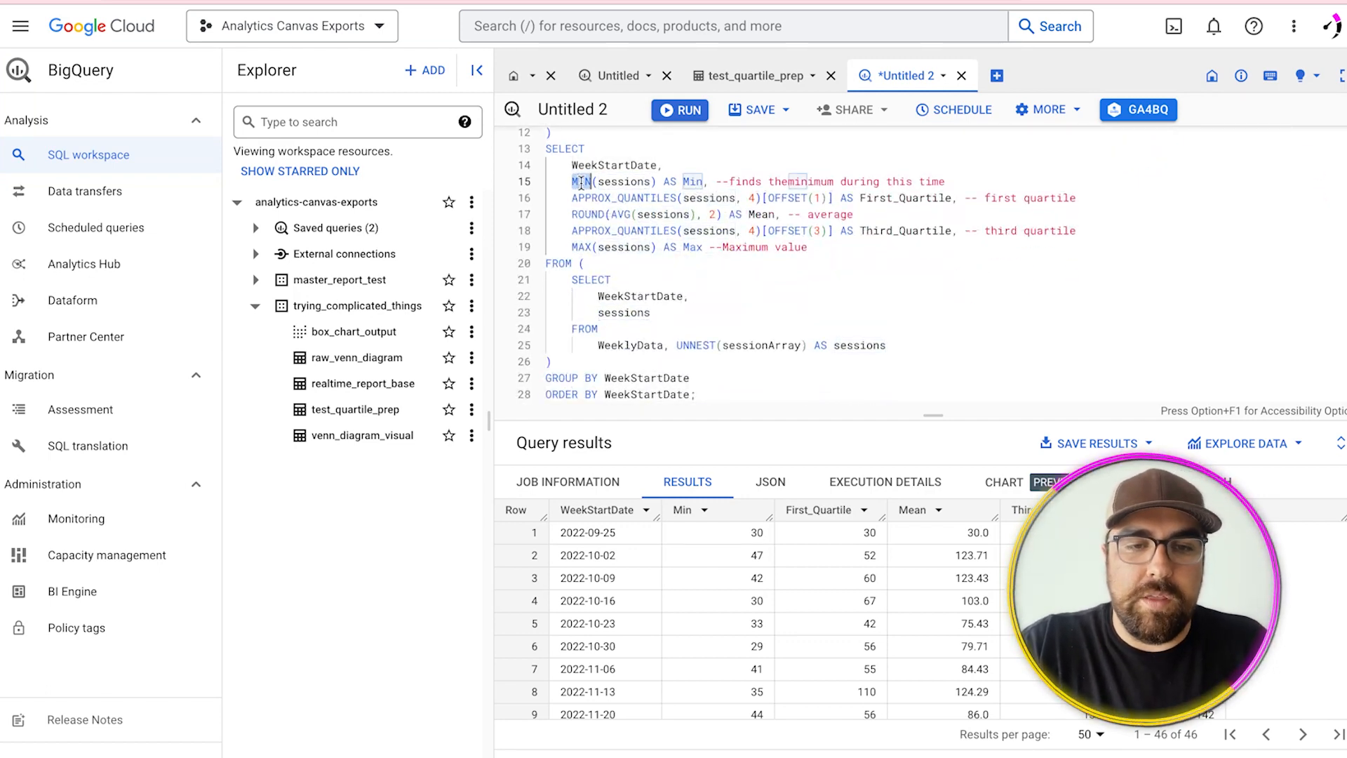
pyautogui.click(651, 183)
pyautogui.tripleClick(651, 182)
pyautogui.doubleClick(622, 179)
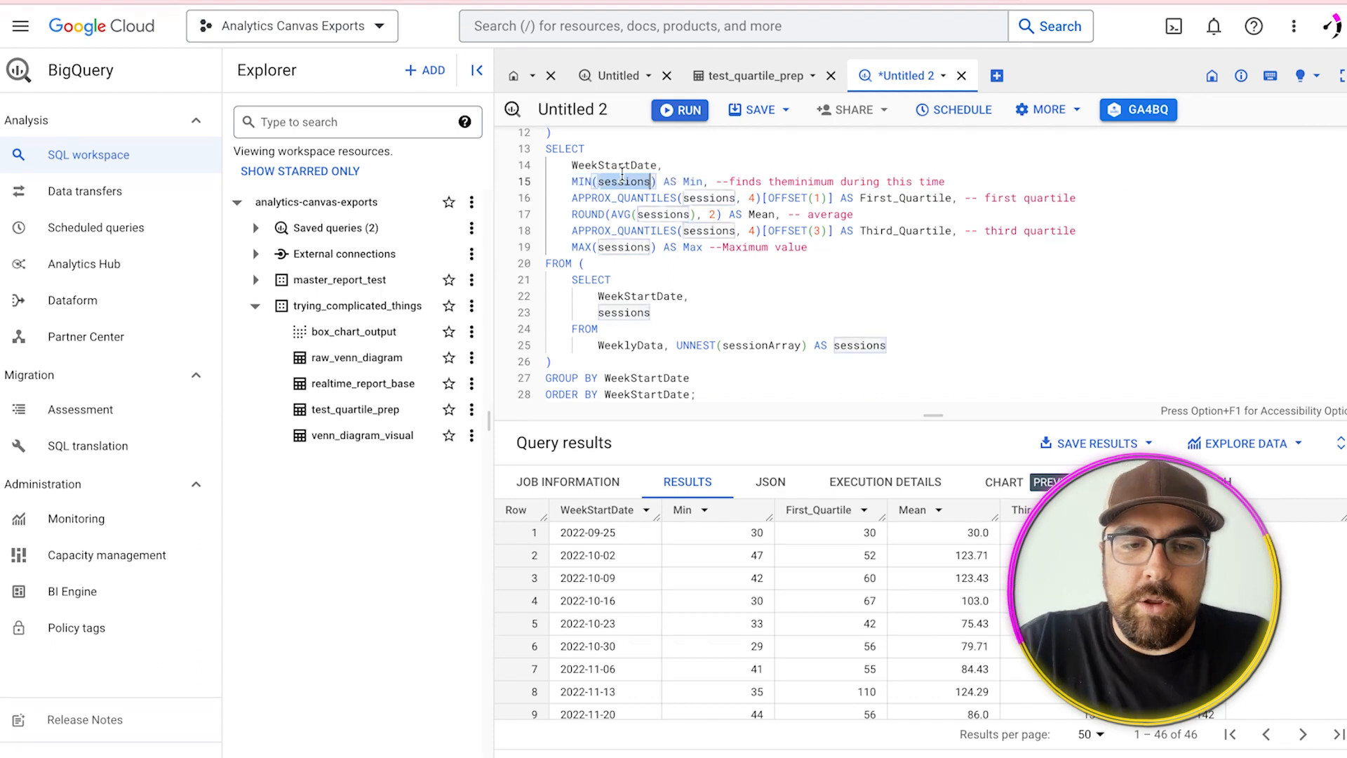
pyautogui.click(591, 196)
pyautogui.doubleClick(591, 196)
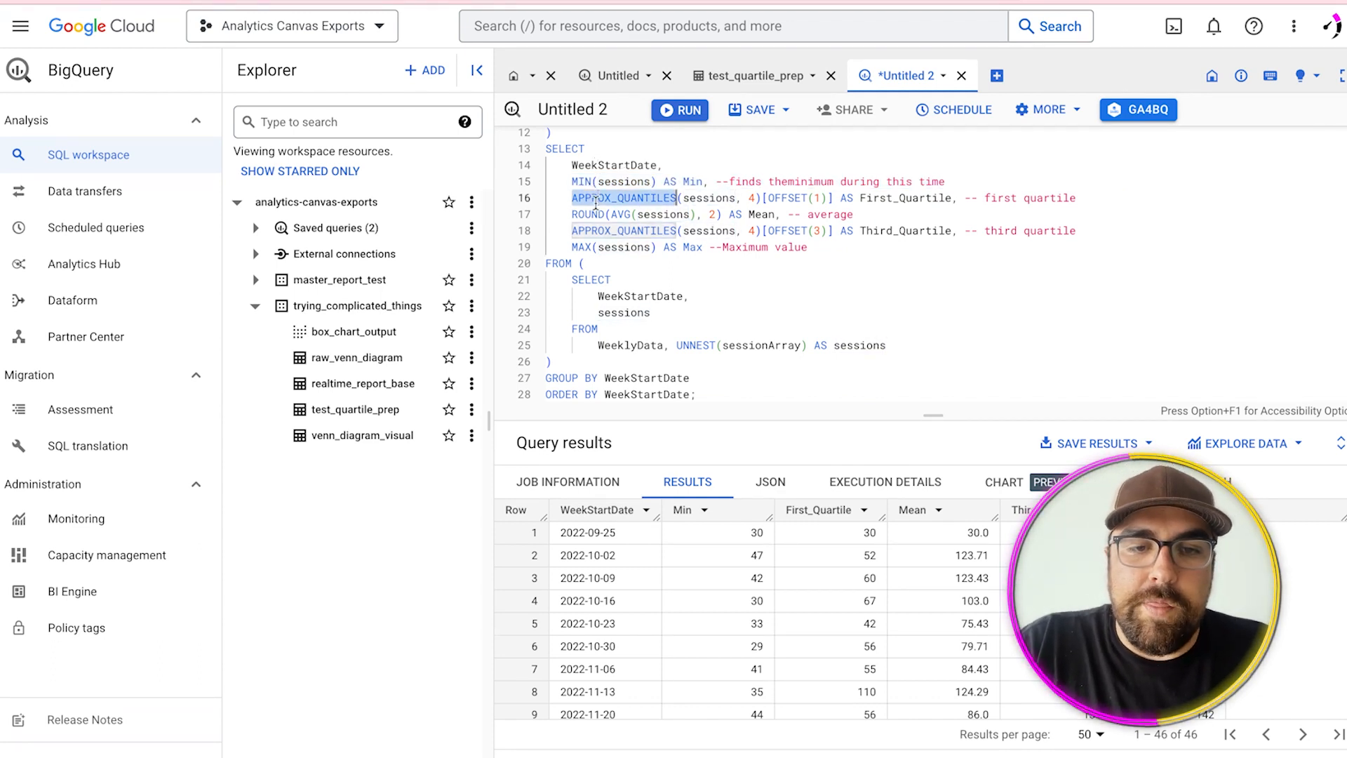
pyautogui.click(684, 199)
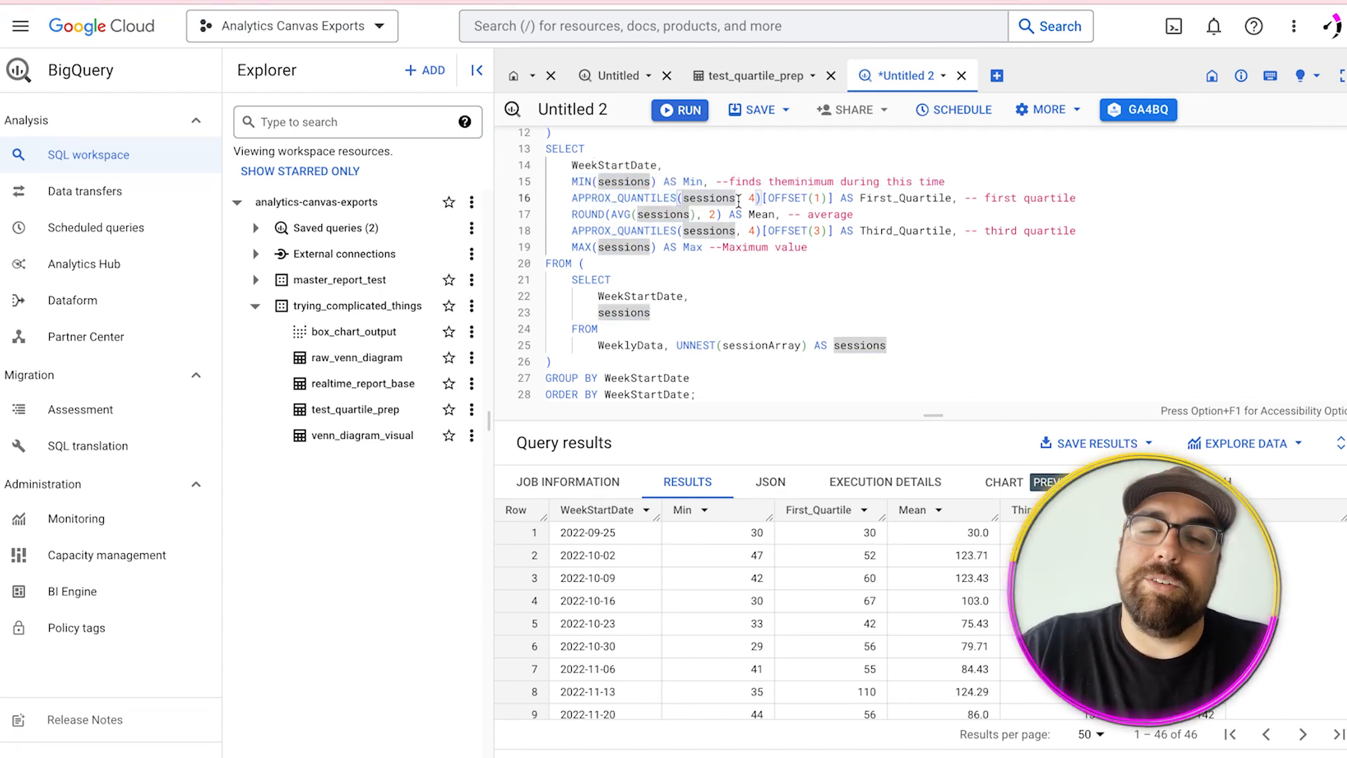
# - Examine the OFFSET index, the Mean, Third_Quartile and Max expressions, the unnesting subquery and the ORDER BY WeekStartDate clause
pyautogui.click(819, 200)
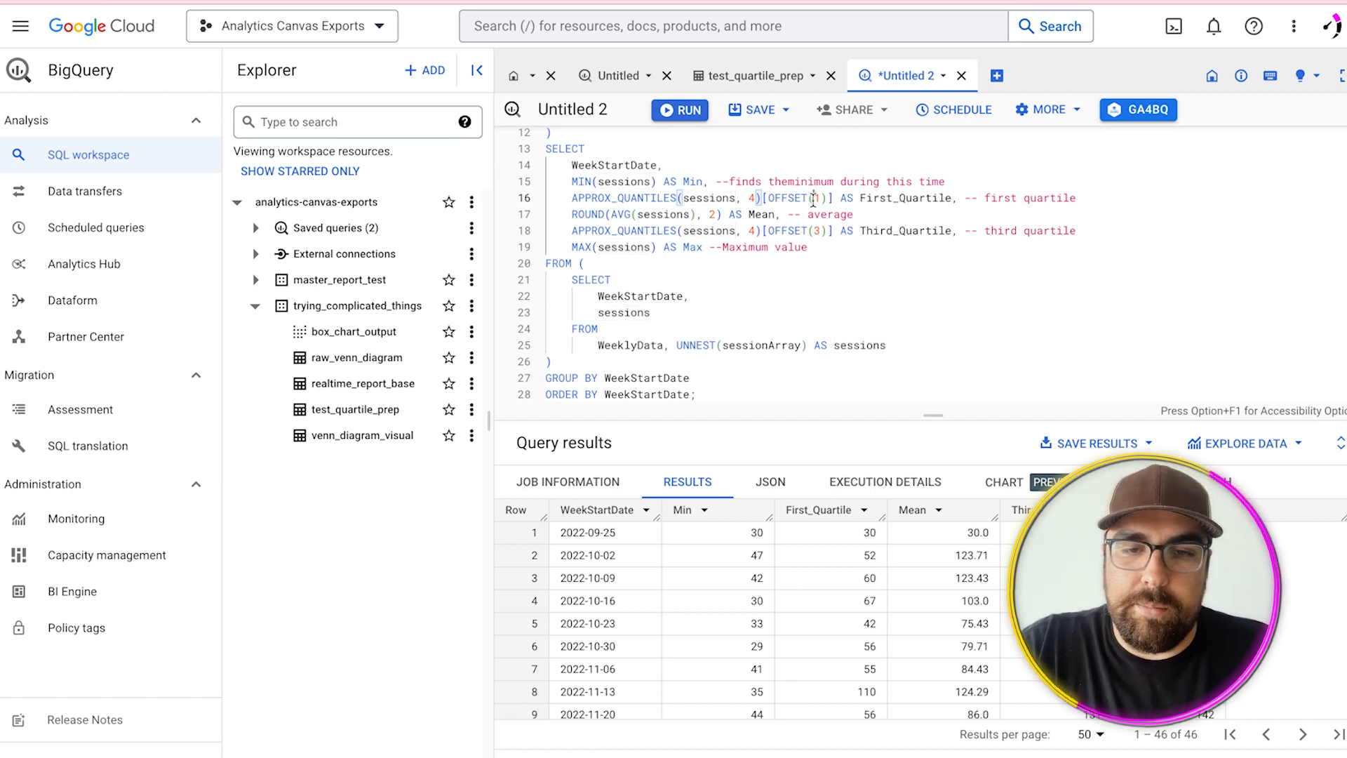
pyautogui.doubleClick(772, 199)
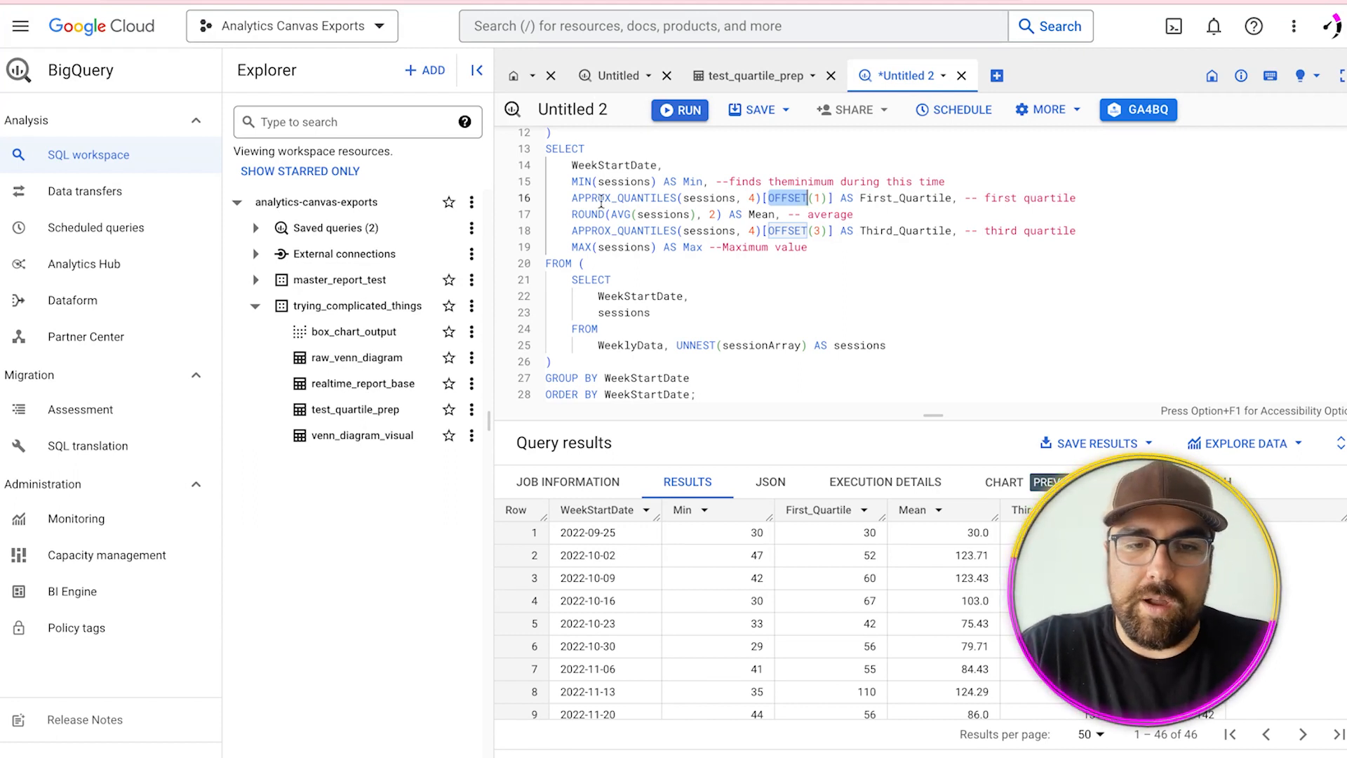
pyautogui.moveTo(571, 216); pyautogui.dragTo(881, 209)
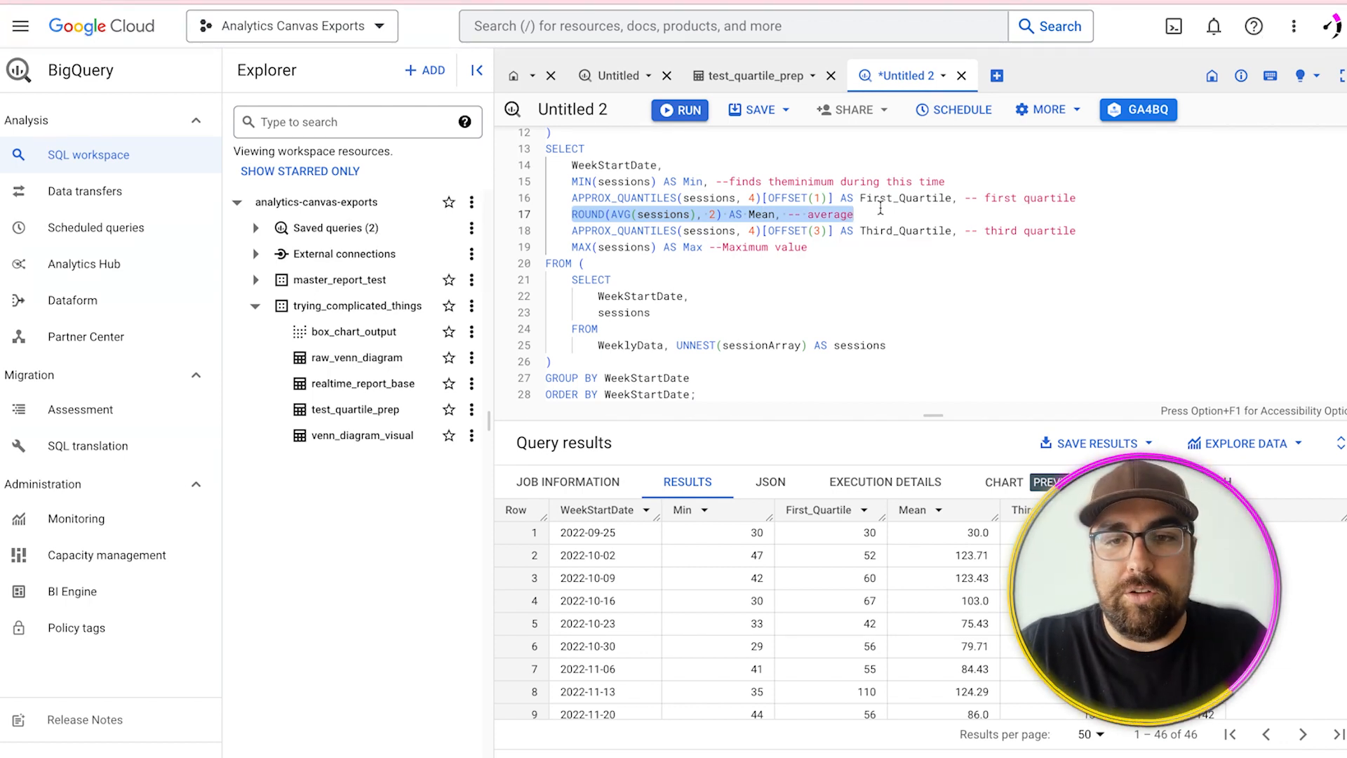
pyautogui.doubleClick(773, 216)
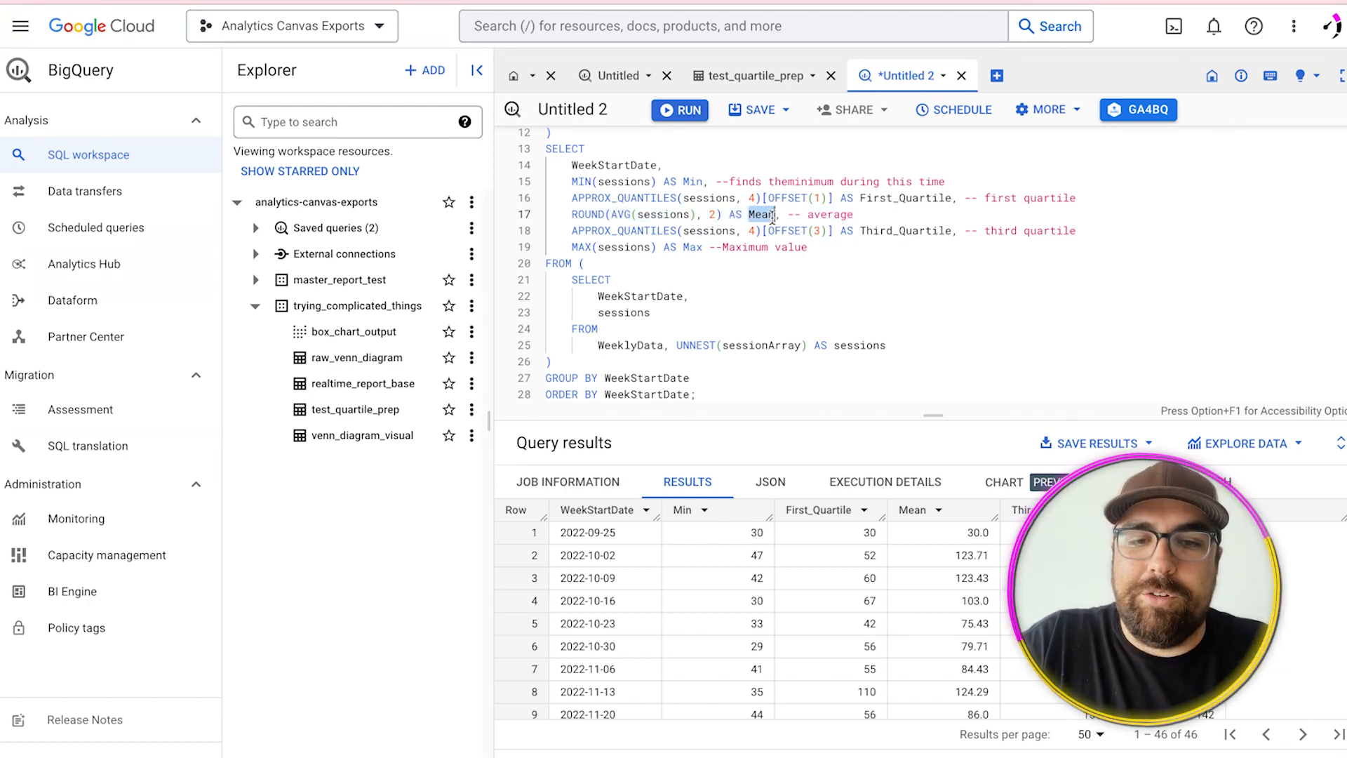
pyautogui.moveTo(567, 232); pyautogui.dragTo(947, 226)
pyautogui.click(876, 230)
pyautogui.moveTo(854, 231); pyautogui.dragTo(649, 233)
pyautogui.click(639, 182)
pyautogui.click(570, 247)
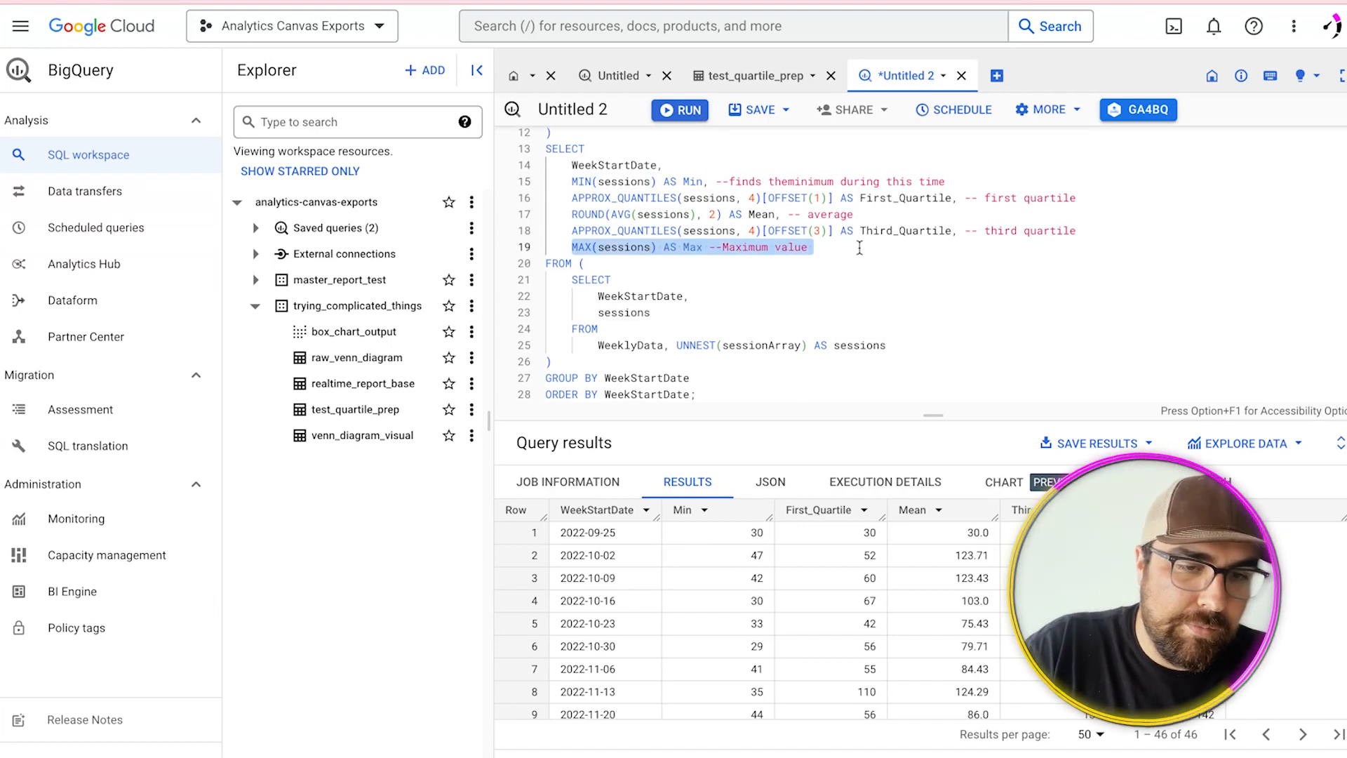
pyautogui.moveTo(571, 281); pyautogui.dragTo(635, 338)
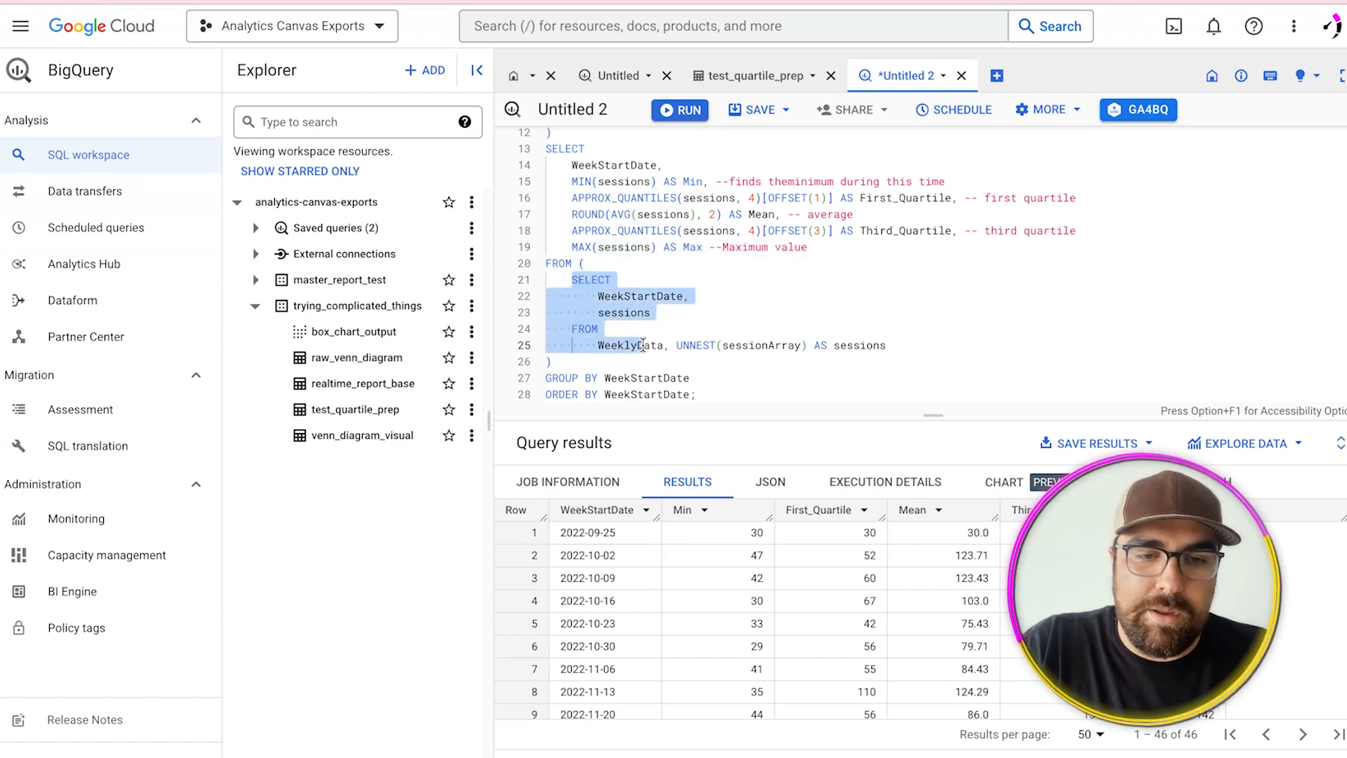
pyautogui.moveTo(690, 394); pyautogui.dragTo(558, 394)
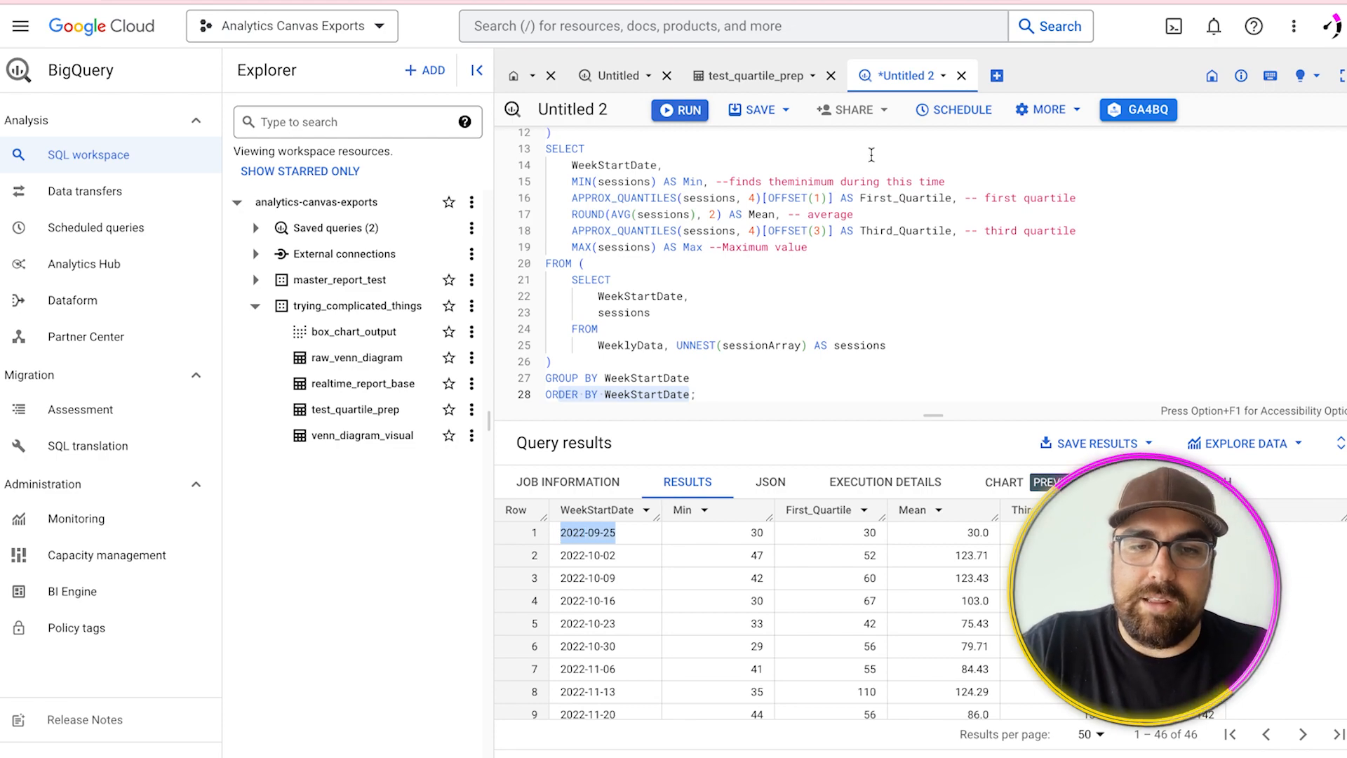
# - Review the test_quartile_prep preview and examine the weekly Min, First_Quartile, Mean, Third_Quartile and Max values in the query results
pyautogui.click(800, 82)
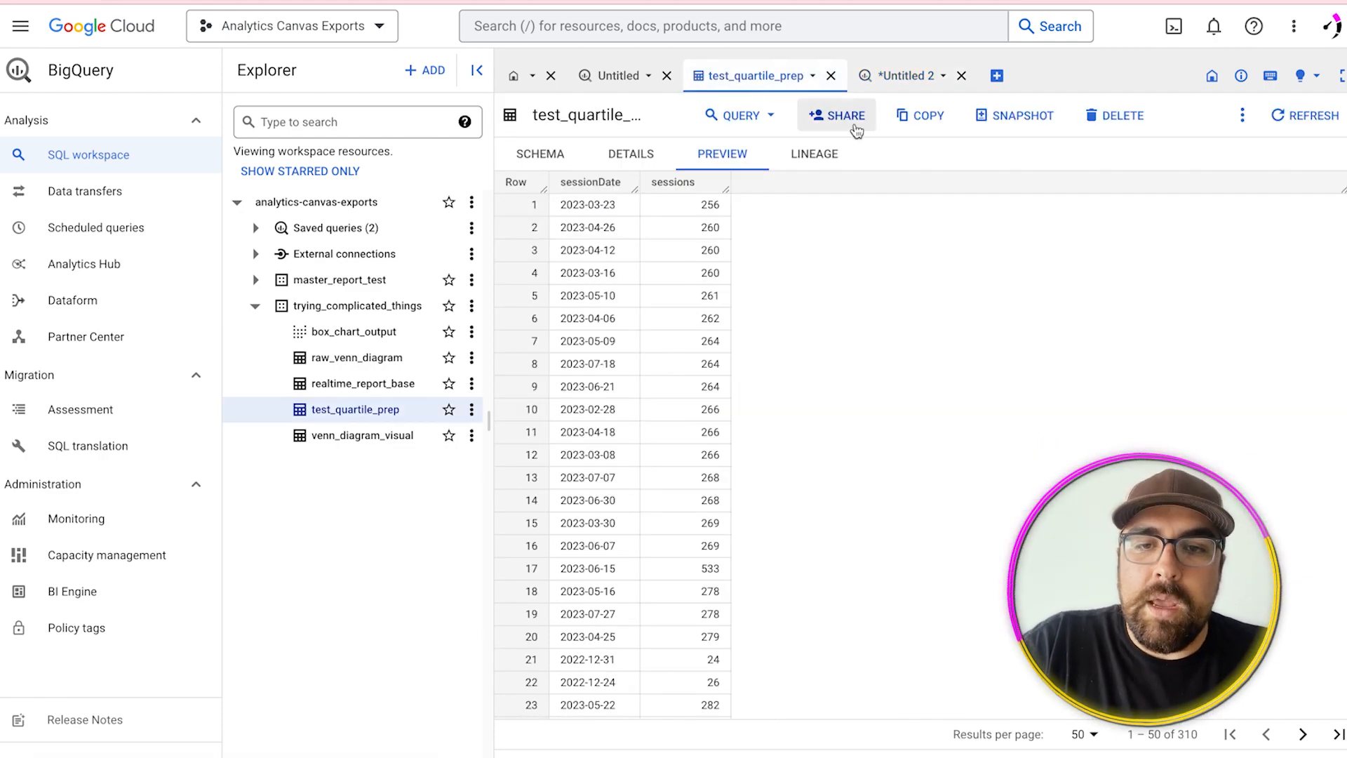
pyautogui.click(899, 77)
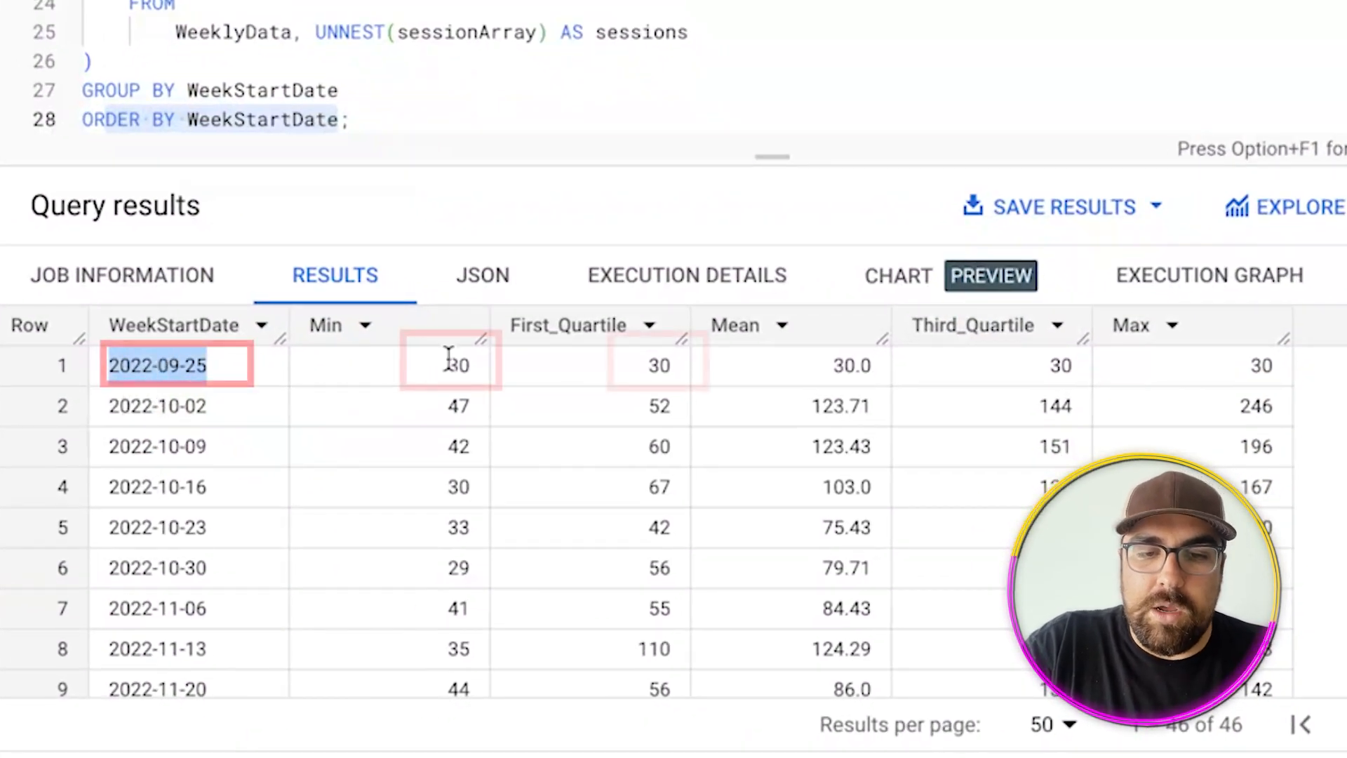
pyautogui.doubleClick(458, 365)
pyautogui.doubleClick(658, 364)
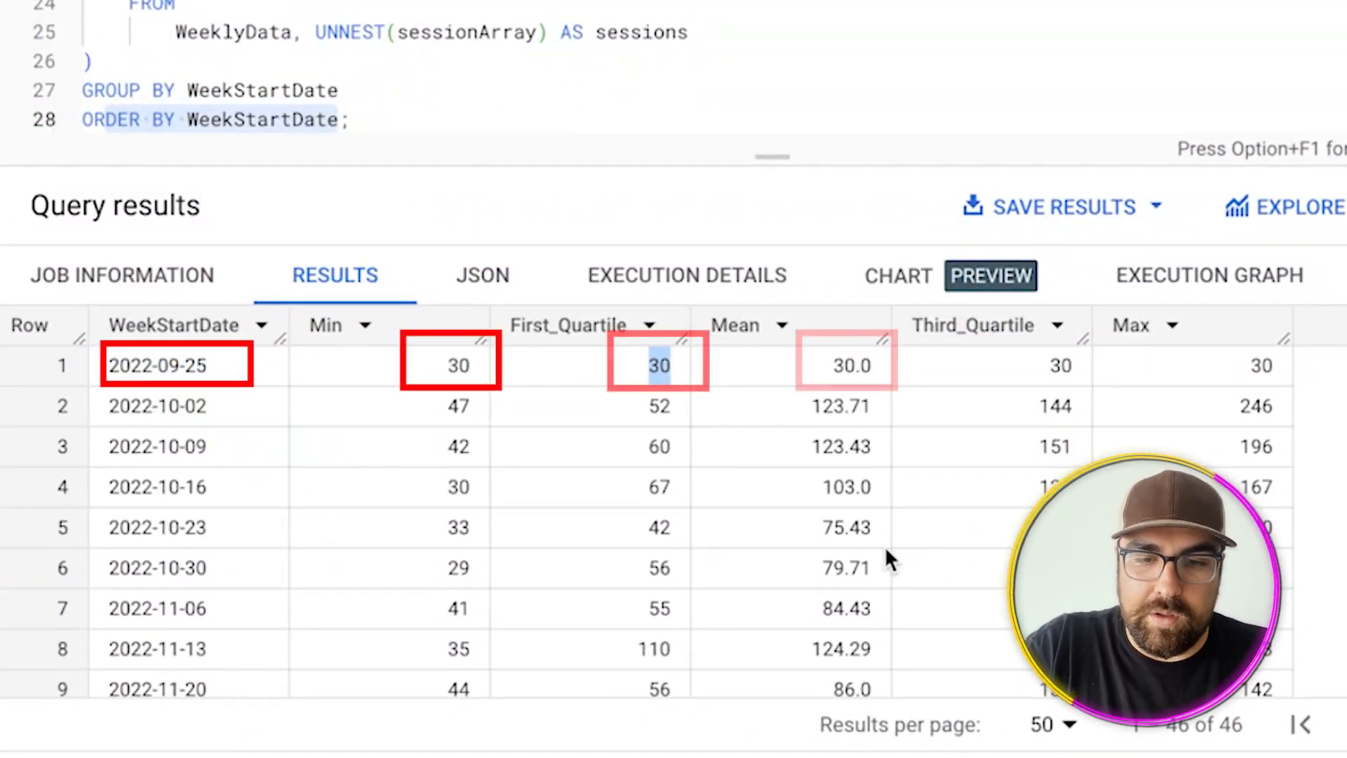
pyautogui.doubleClick(852, 365)
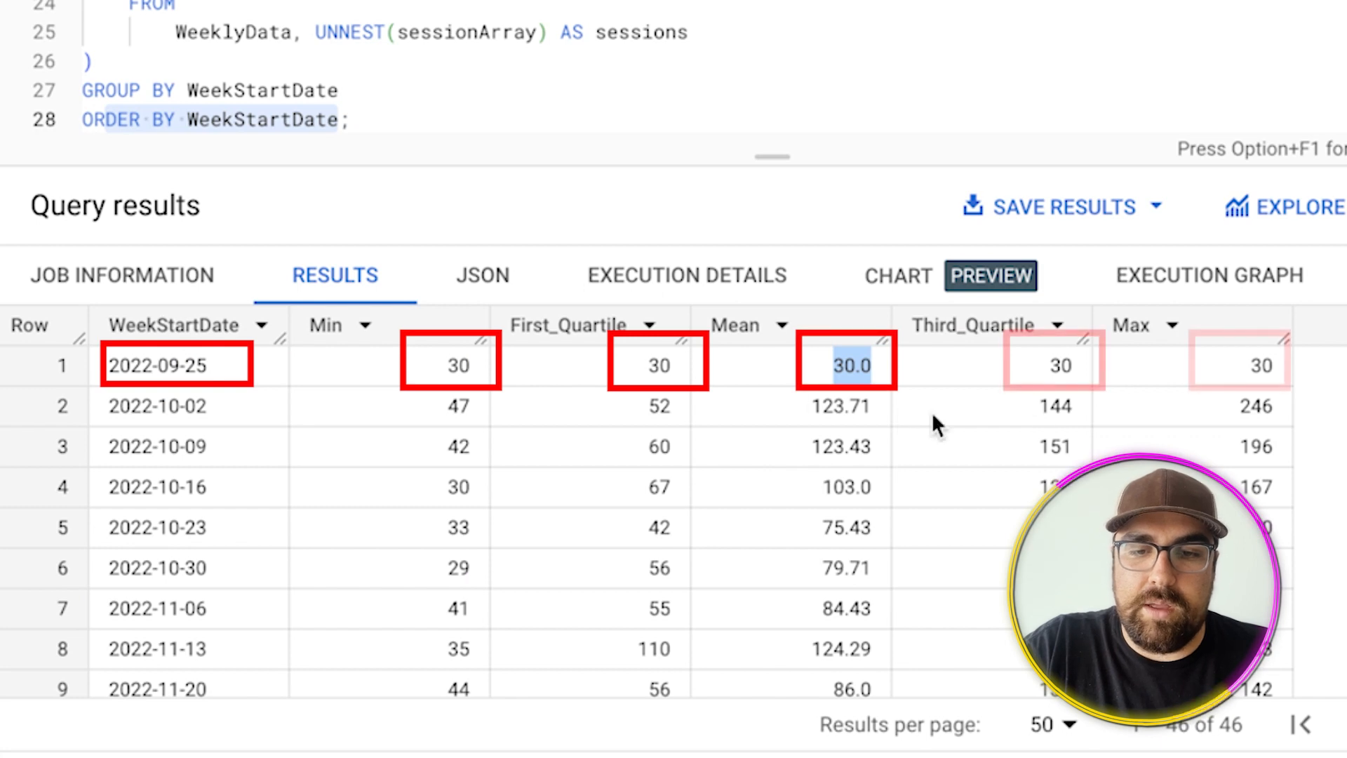
pyautogui.doubleClick(1059, 364)
pyautogui.doubleClick(1260, 364)
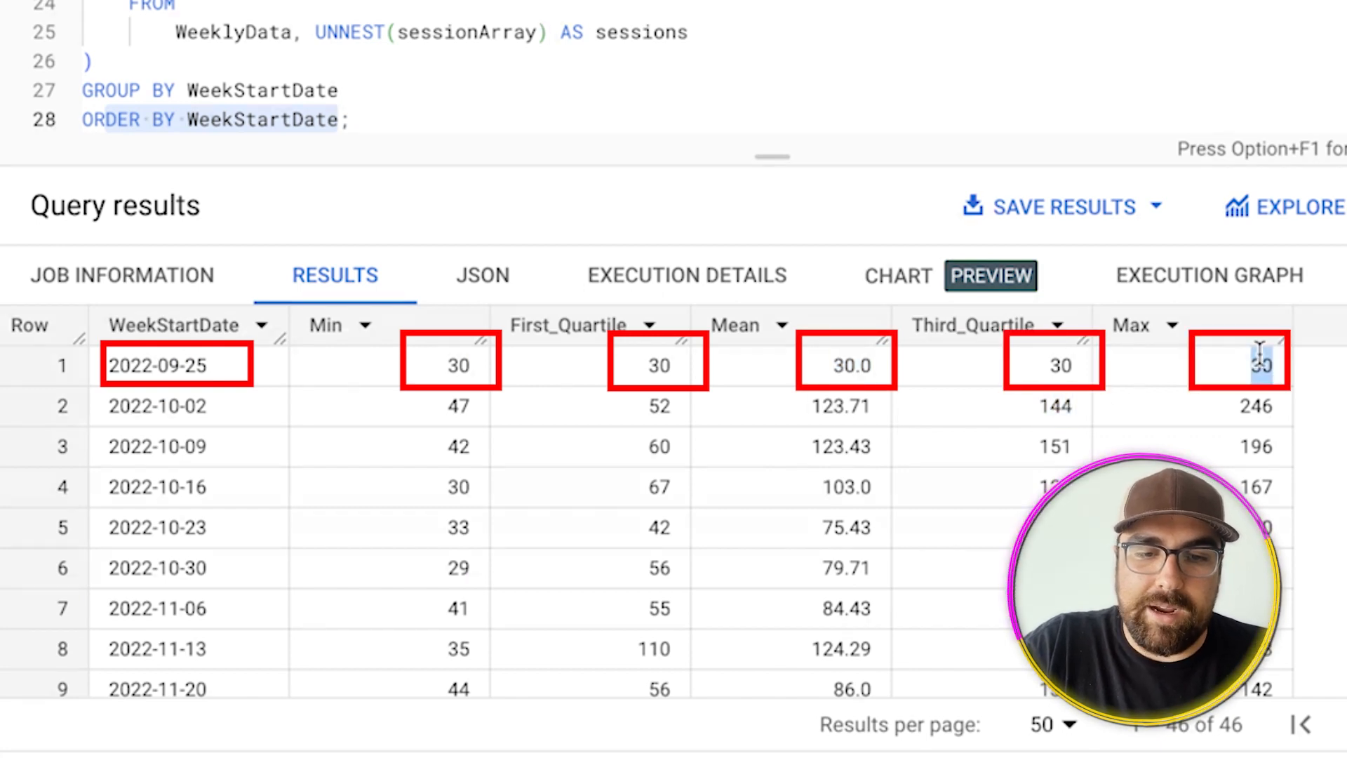
pyautogui.doubleClick(169, 365)
pyautogui.scroll(-15, 308, 492)
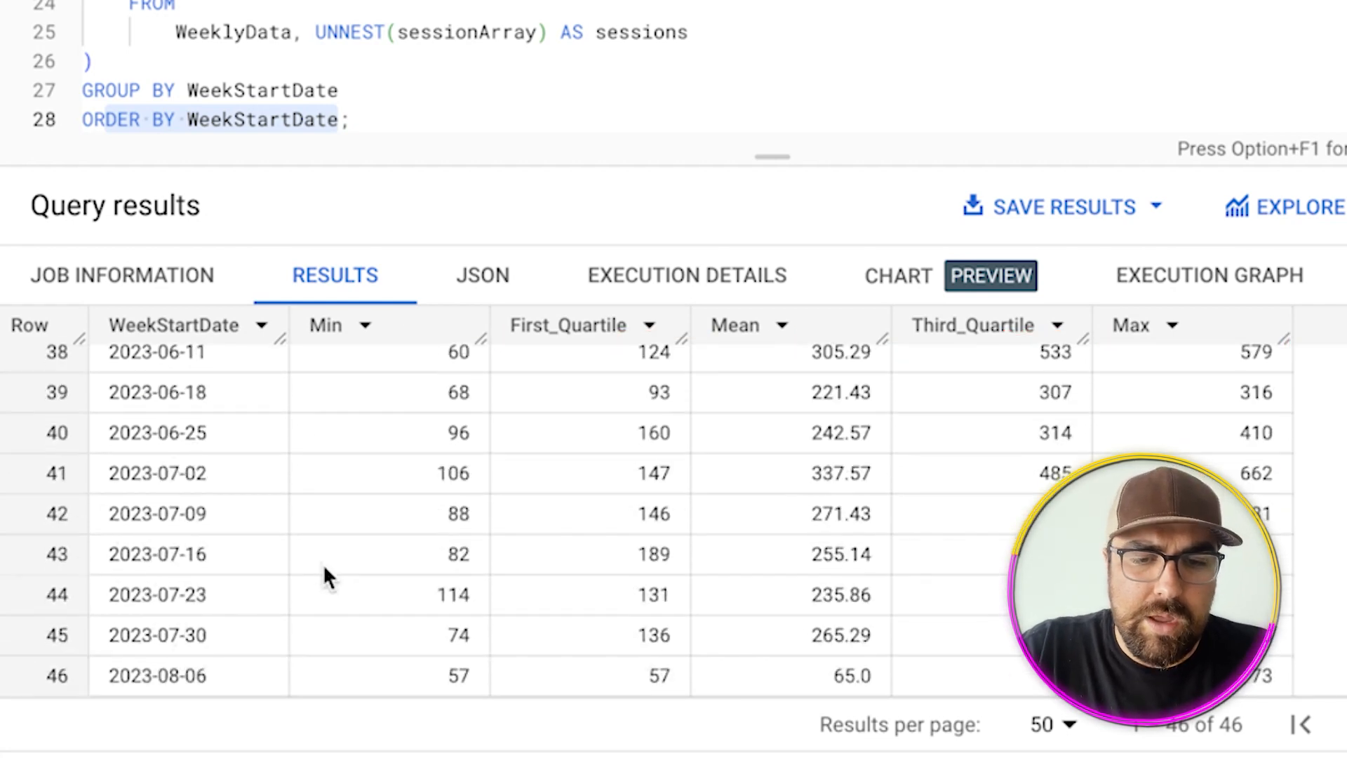
pyautogui.scroll(15, 324, 565)
pyautogui.scroll(-15, 325, 566)
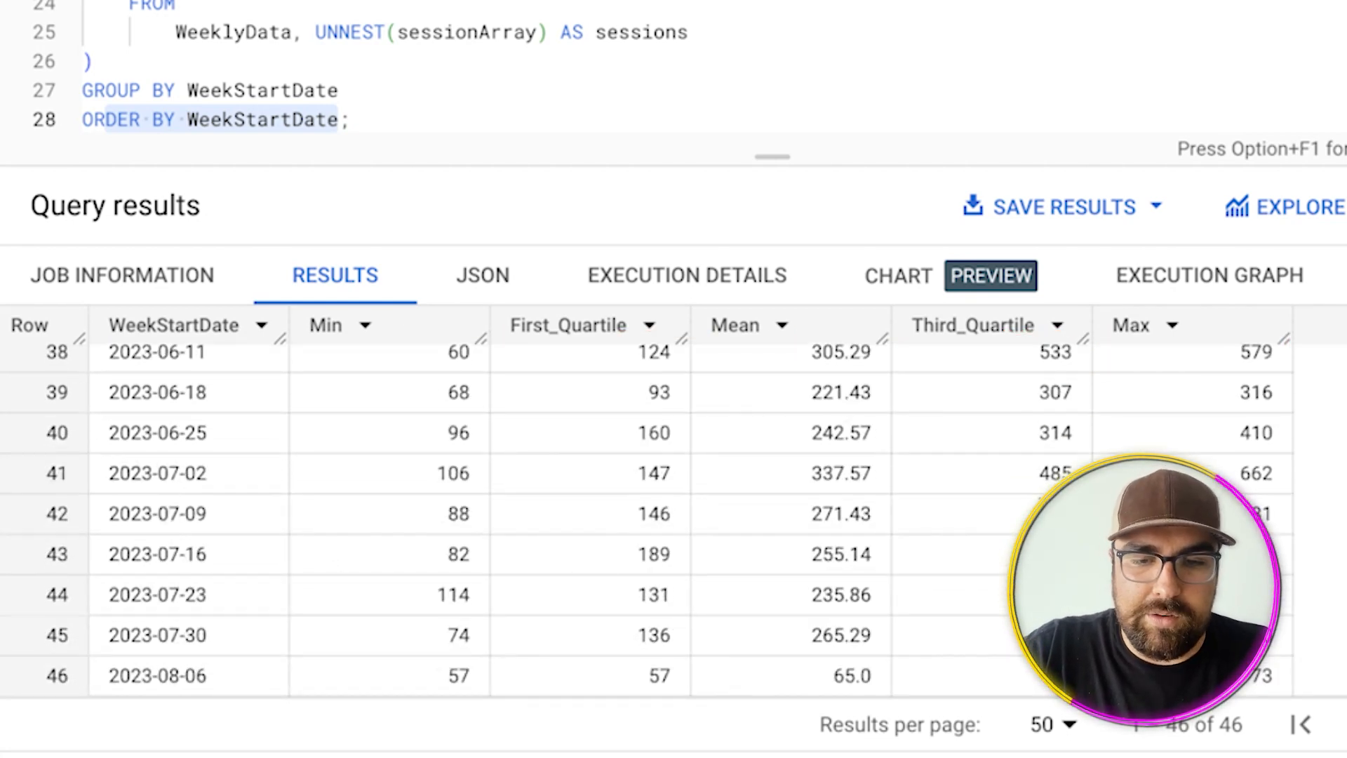
pyautogui.moveTo(836, 477); pyautogui.dragTo(632, 477)
pyautogui.moveTo(474, 473); pyautogui.dragTo(294, 470)
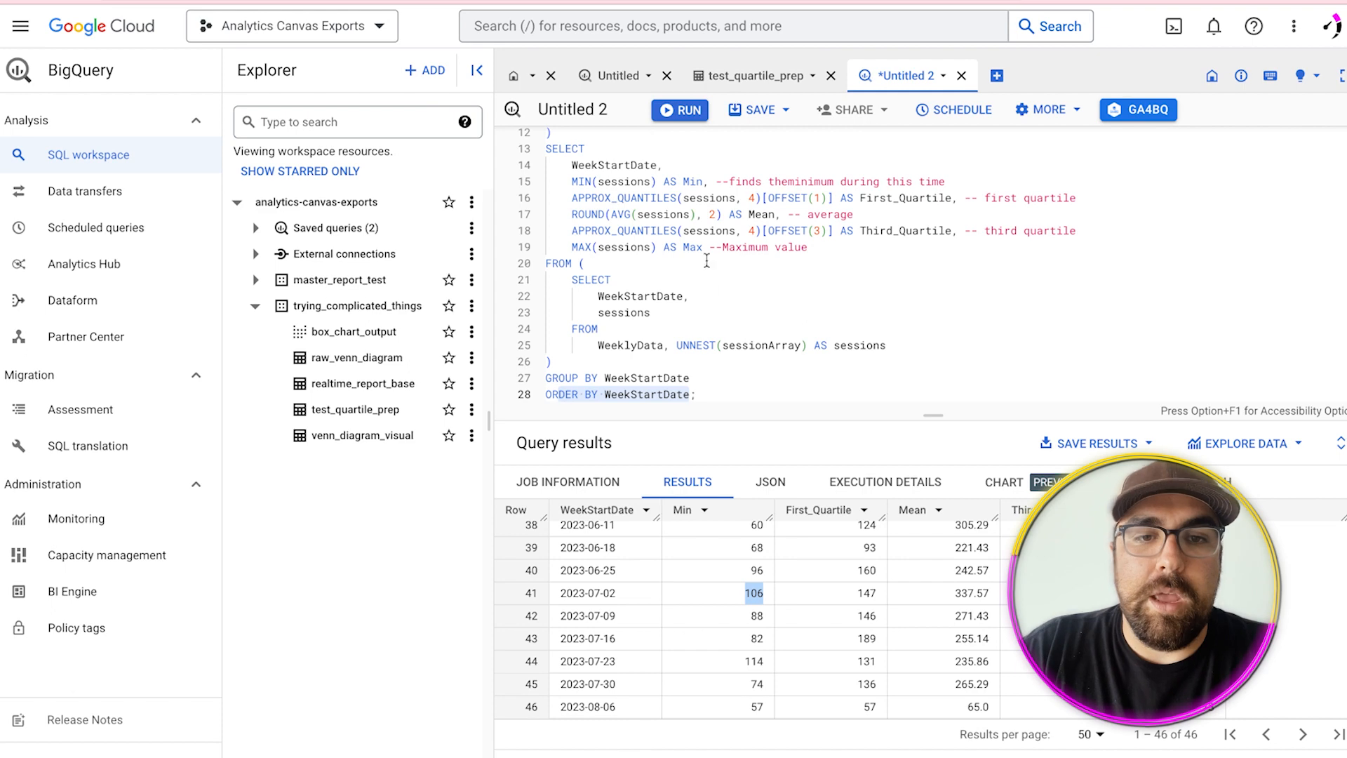
# - Copy the whole query and, in the Looker Studio report, start a BigQuery custom query source billed to Analytics Canvas Exports
pyautogui.click(686, 198)
pyautogui.hotkey('ctrl', 'a')
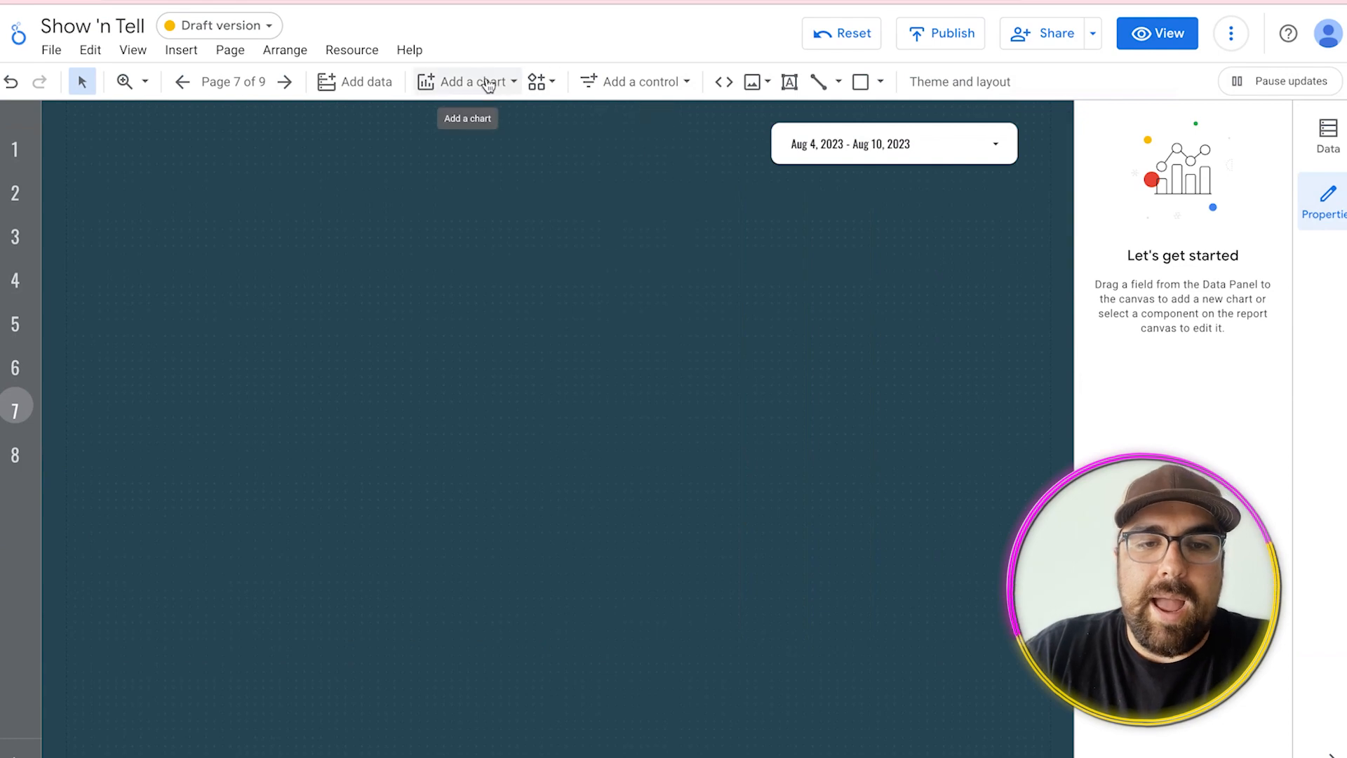
pyautogui.click(366, 82)
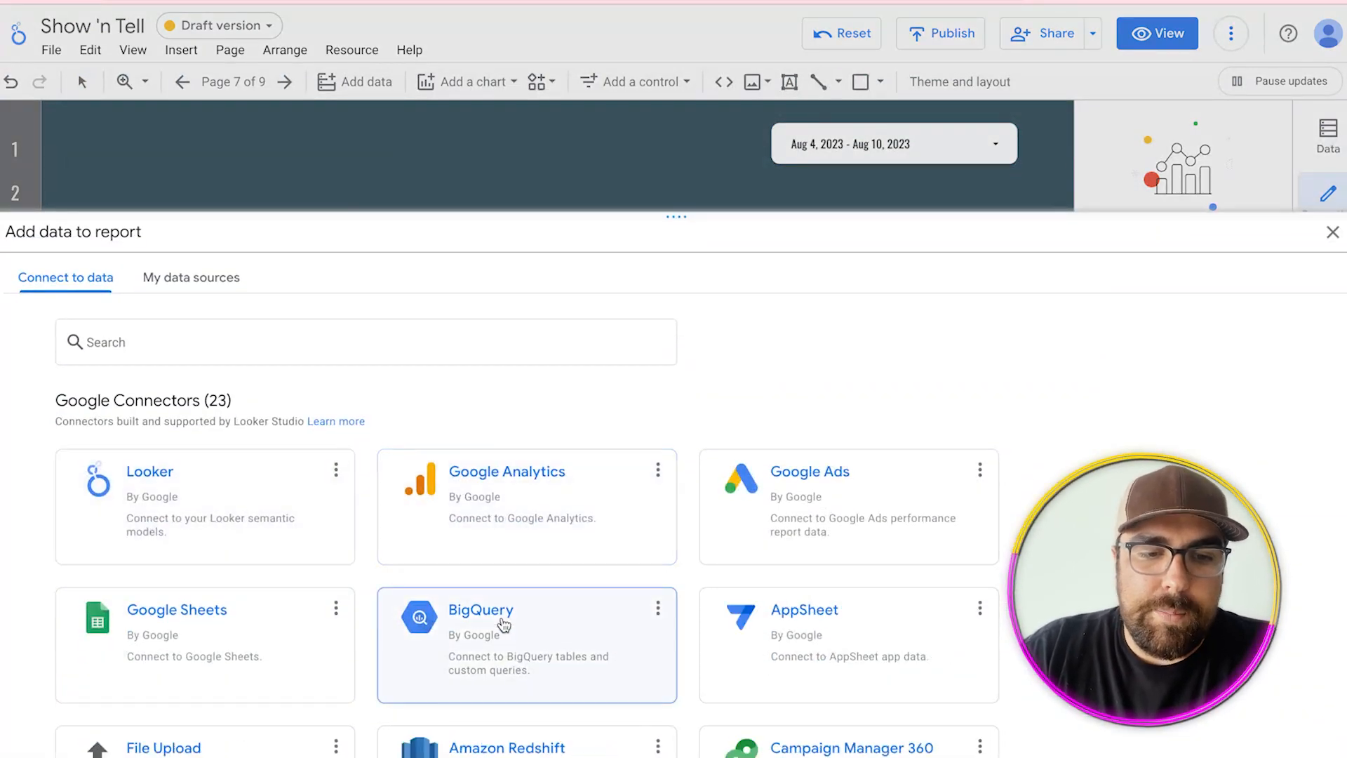
pyautogui.click(504, 624)
pyautogui.click(220, 547)
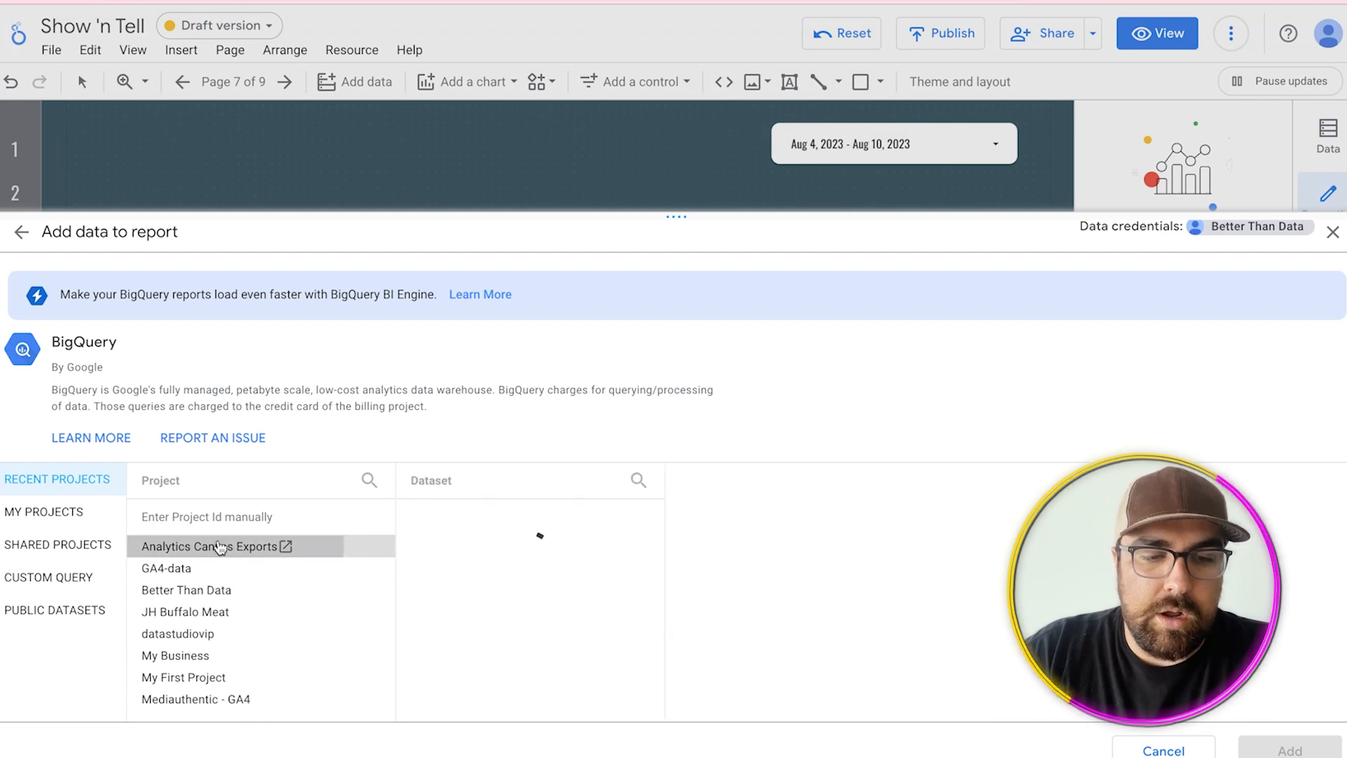
pyautogui.click(43, 578)
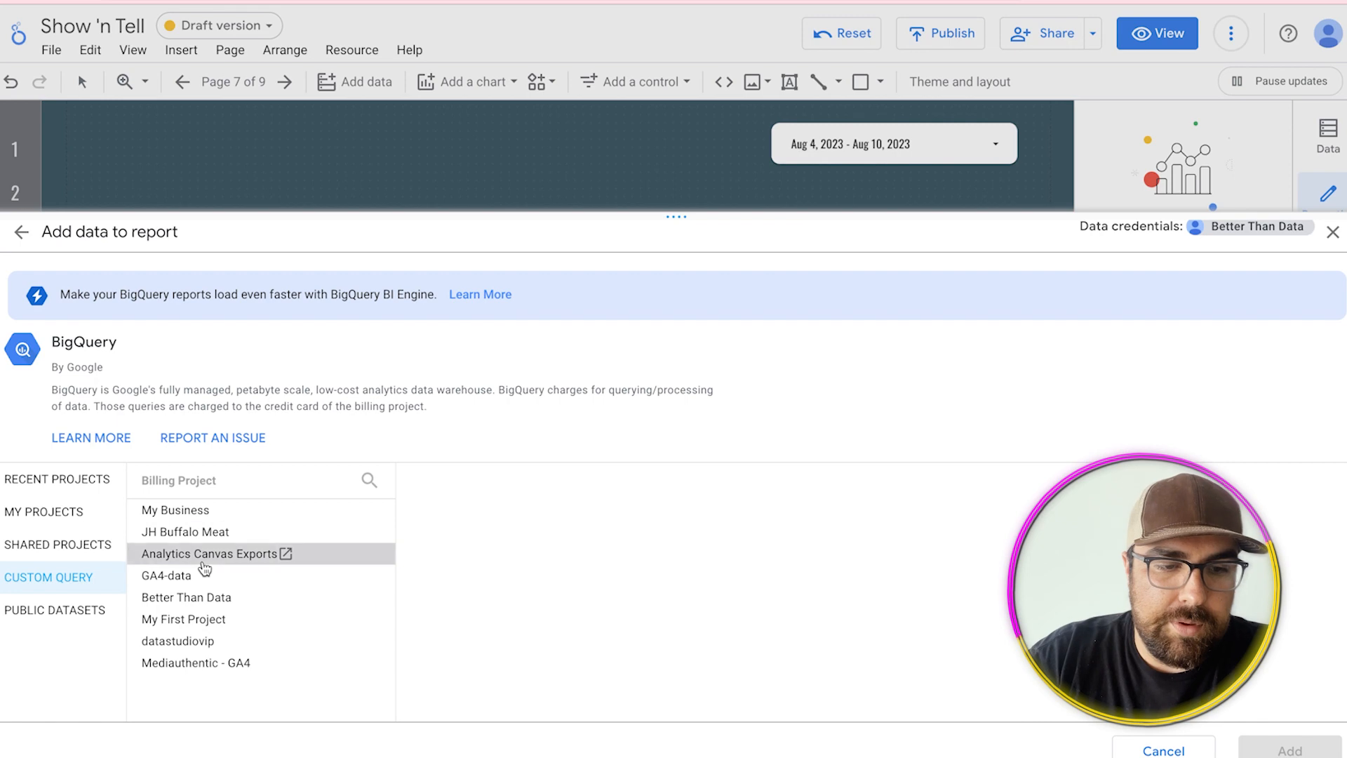
pyautogui.click(204, 561)
# - Paste the copied weekly quartile query as the custom query and add the data source to the report
pyautogui.click(519, 545)
pyautogui.hotkey('ctrl', 'v')
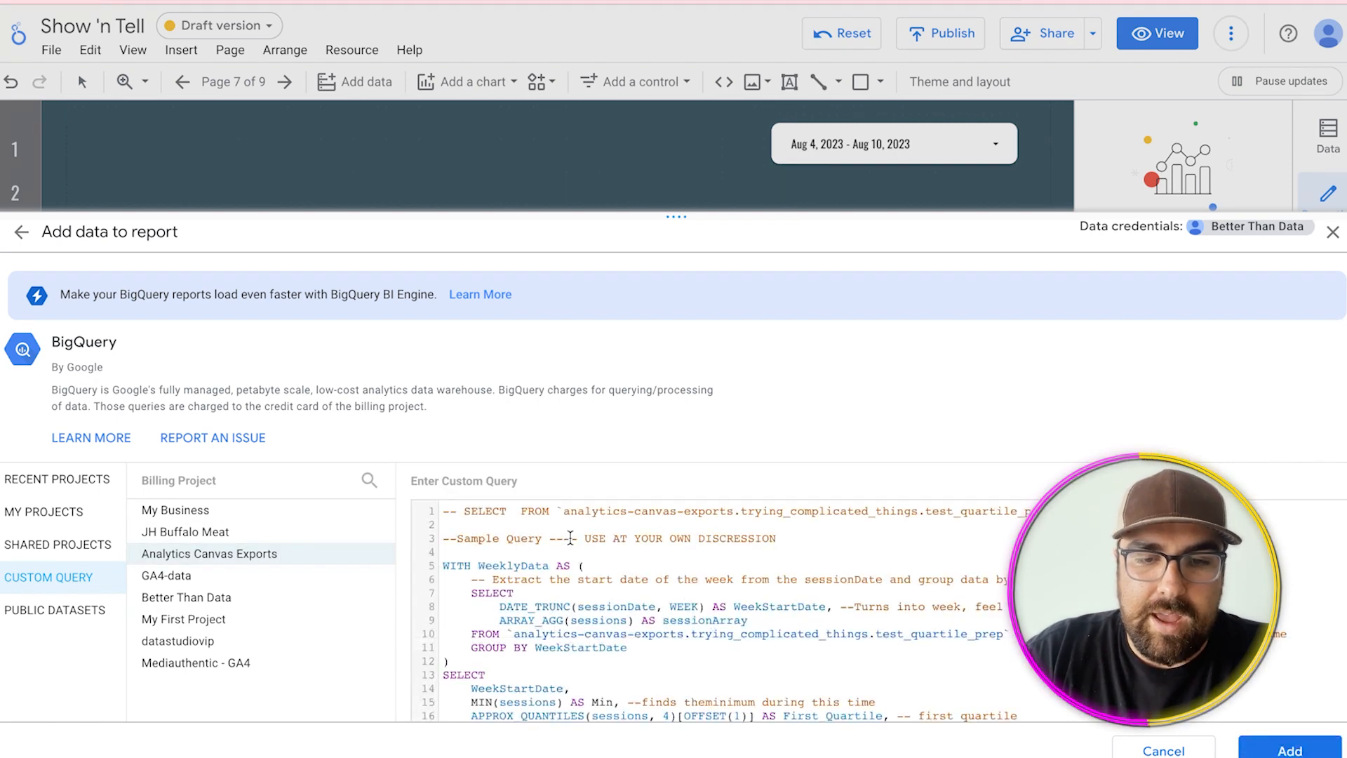
pyautogui.moveTo(676, 216); pyautogui.dragTo(645, 51)
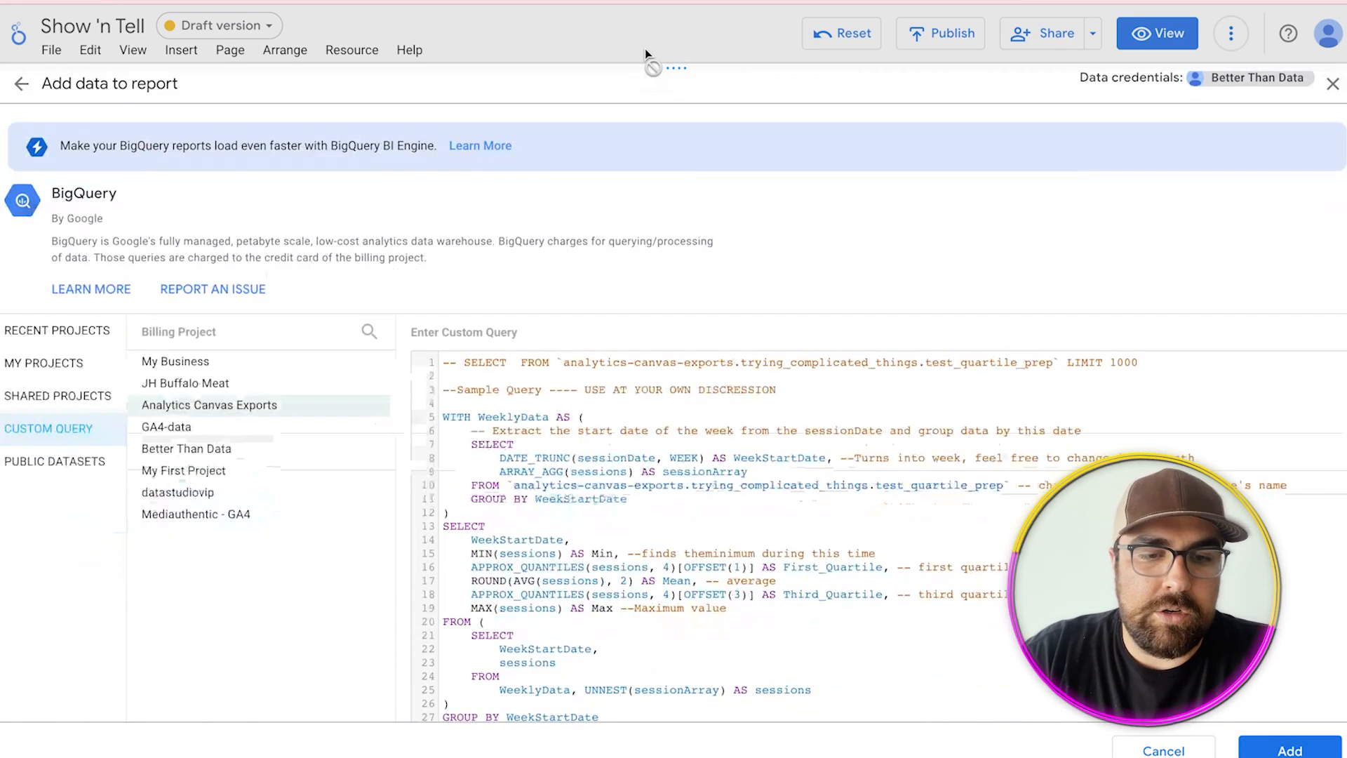
pyautogui.scroll(-3, 687, 493)
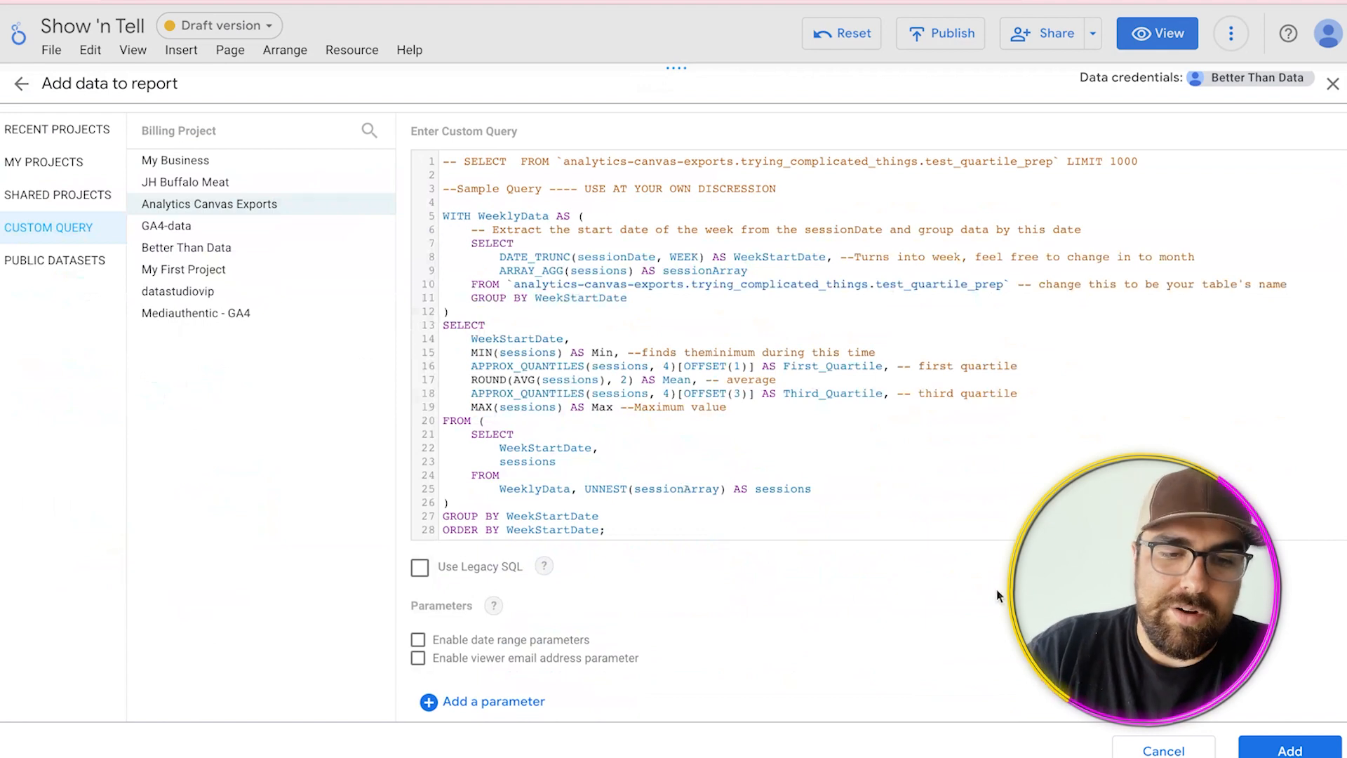
pyautogui.click(1304, 751)
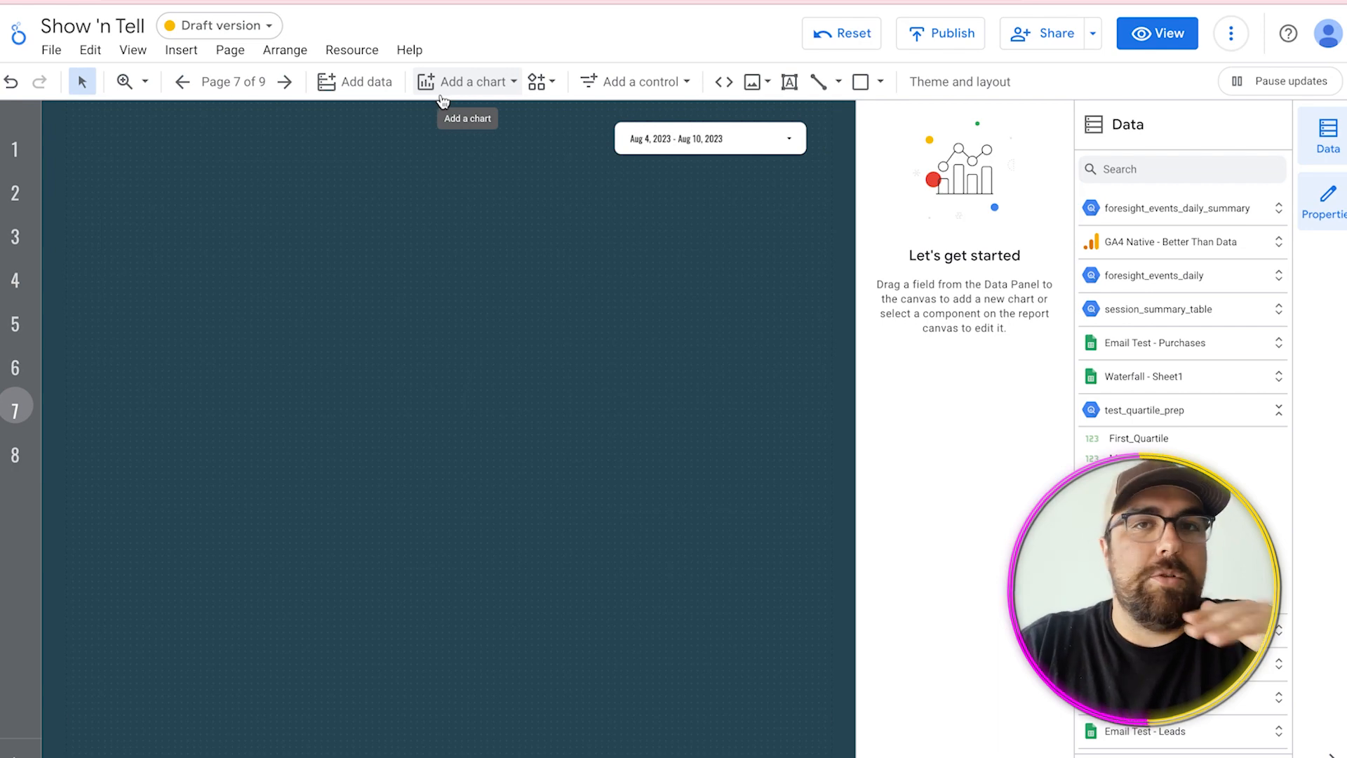
# - Insert a boxplot chart on the empty canvas of report page 7
pyautogui.click(491, 86)
pyautogui.scroll(-1, 574, 494)
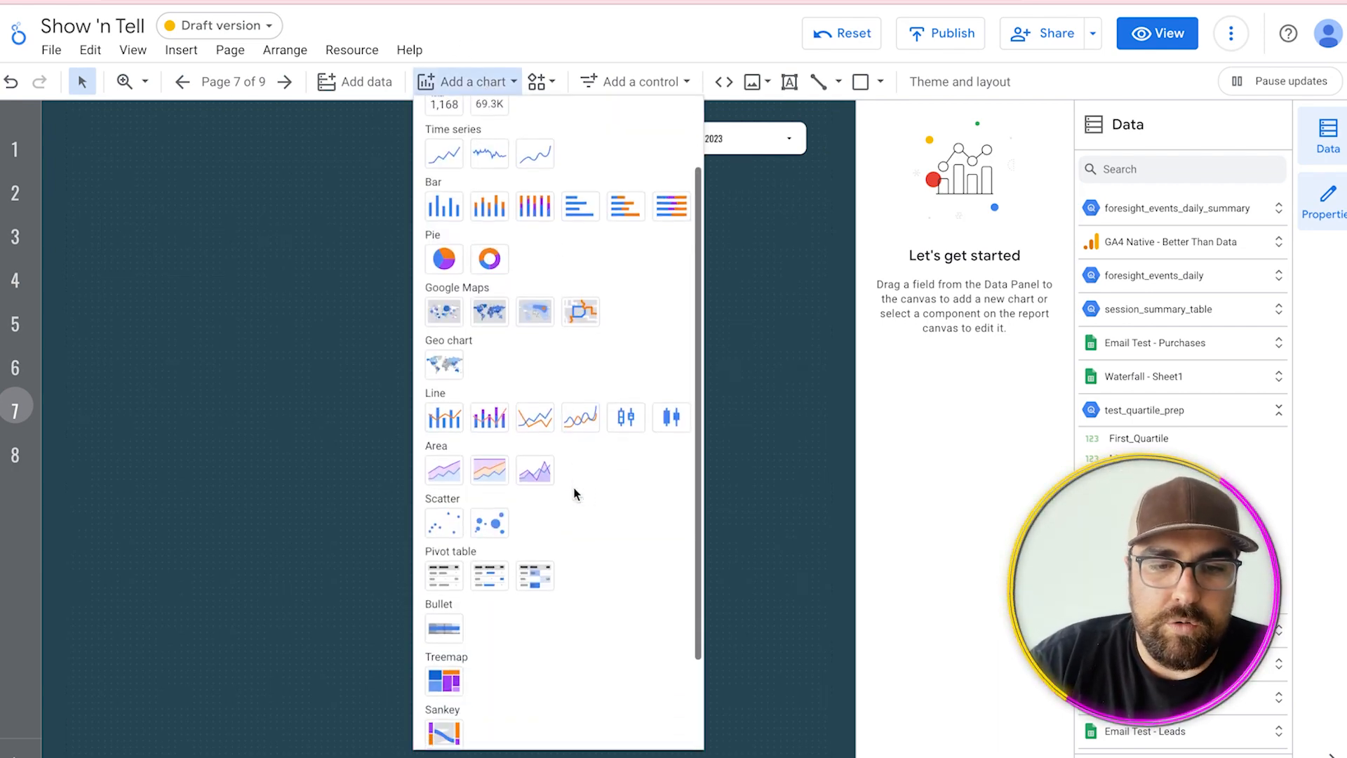
pyautogui.click(625, 419)
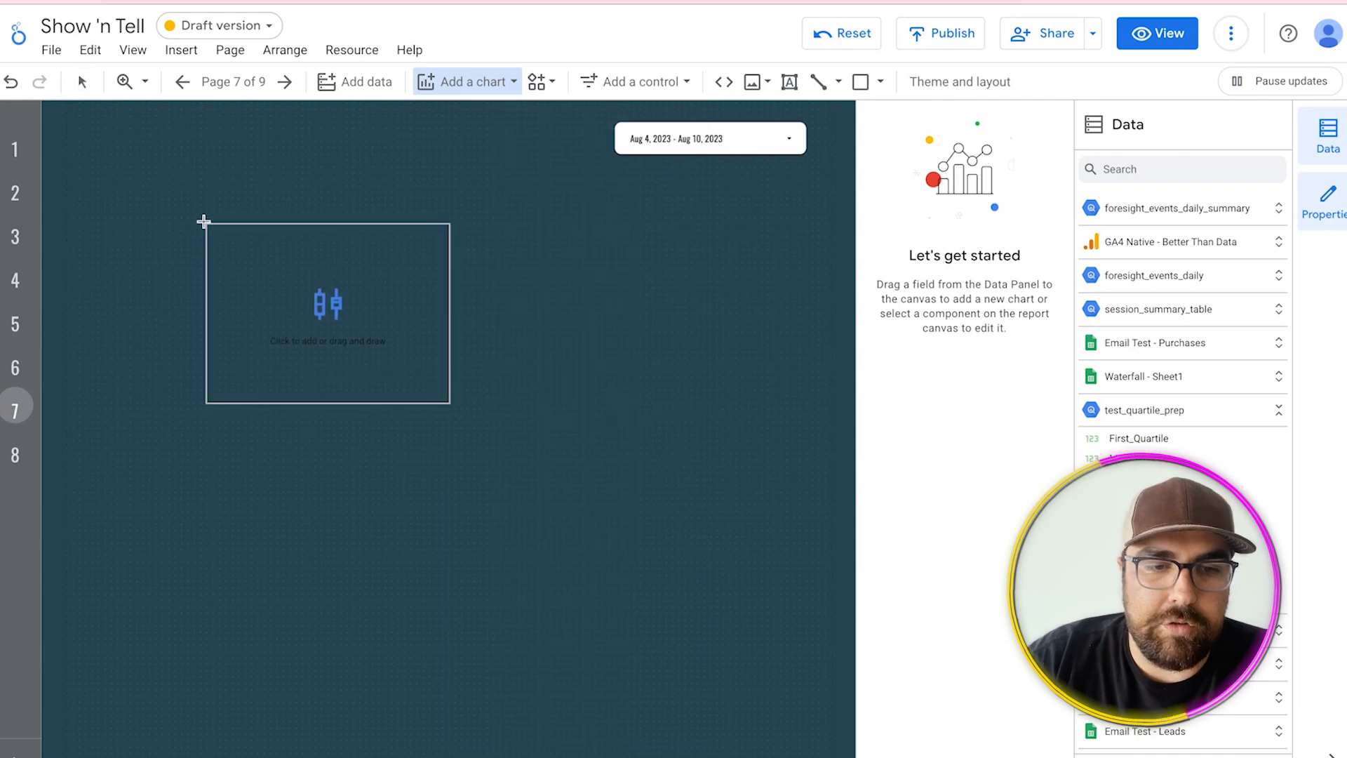
pyautogui.click(129, 237)
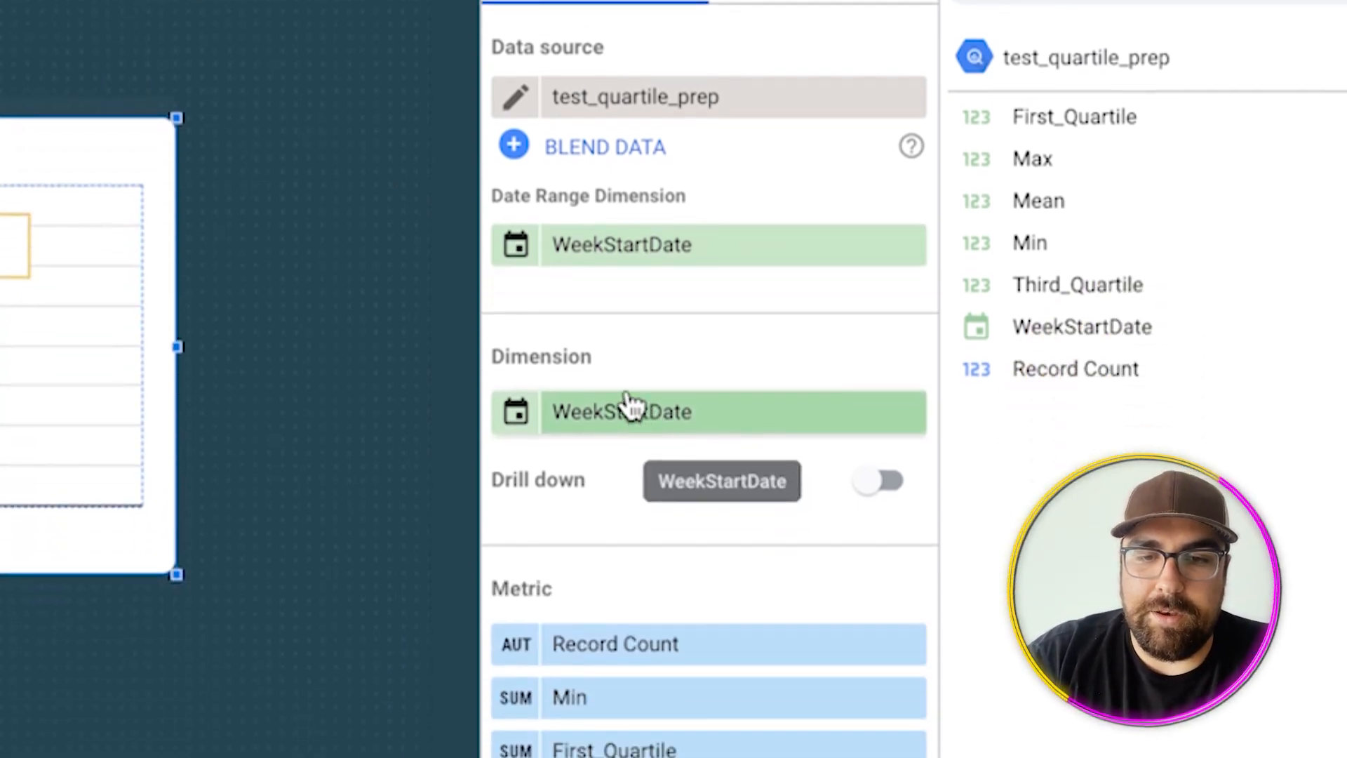
# - Set the boxplot's first three metrics to Min, First_Quartile and Mean, keeping Third_Quartile and Max as the last two
pyautogui.click(604, 327)
pyautogui.write('min')
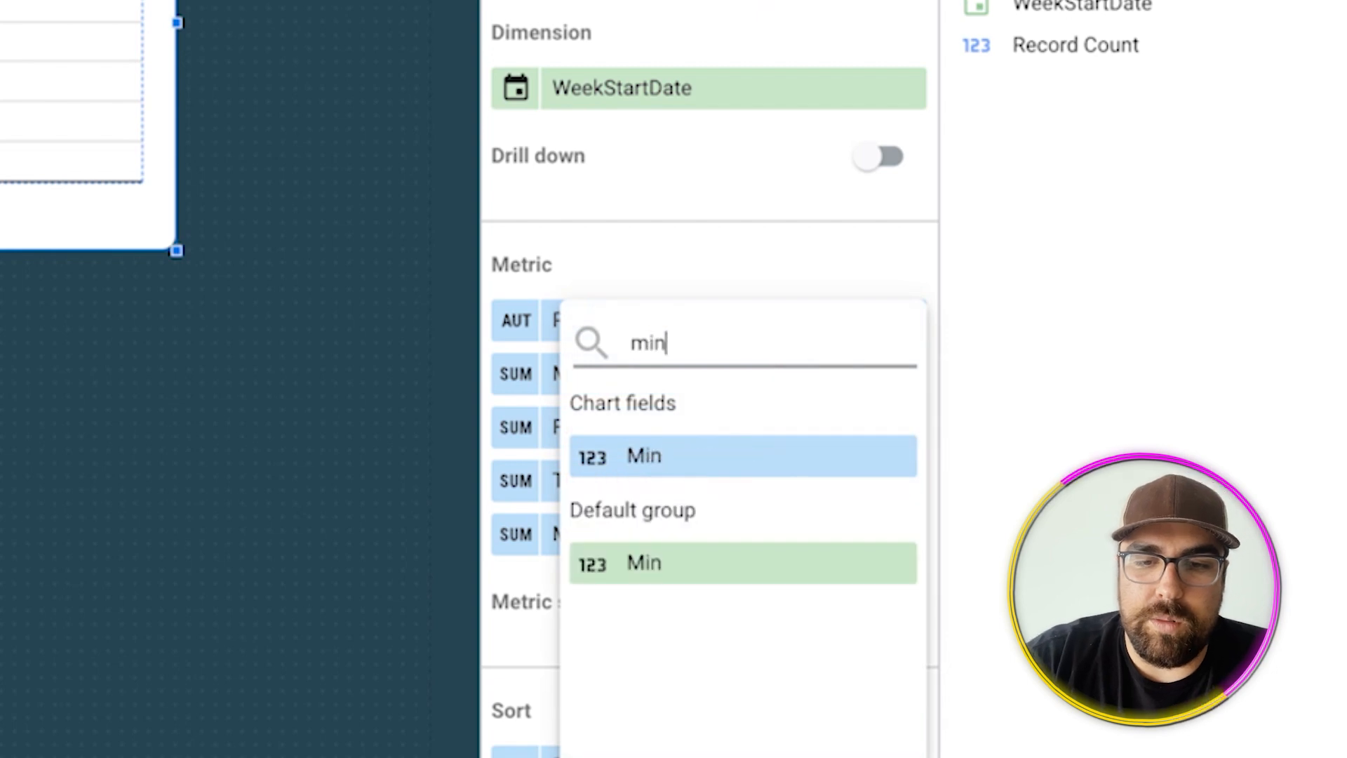
pyautogui.click(692, 463)
pyautogui.click(646, 373)
pyautogui.write('1')
pyautogui.press('BackSpace')
pyautogui.write('fir')
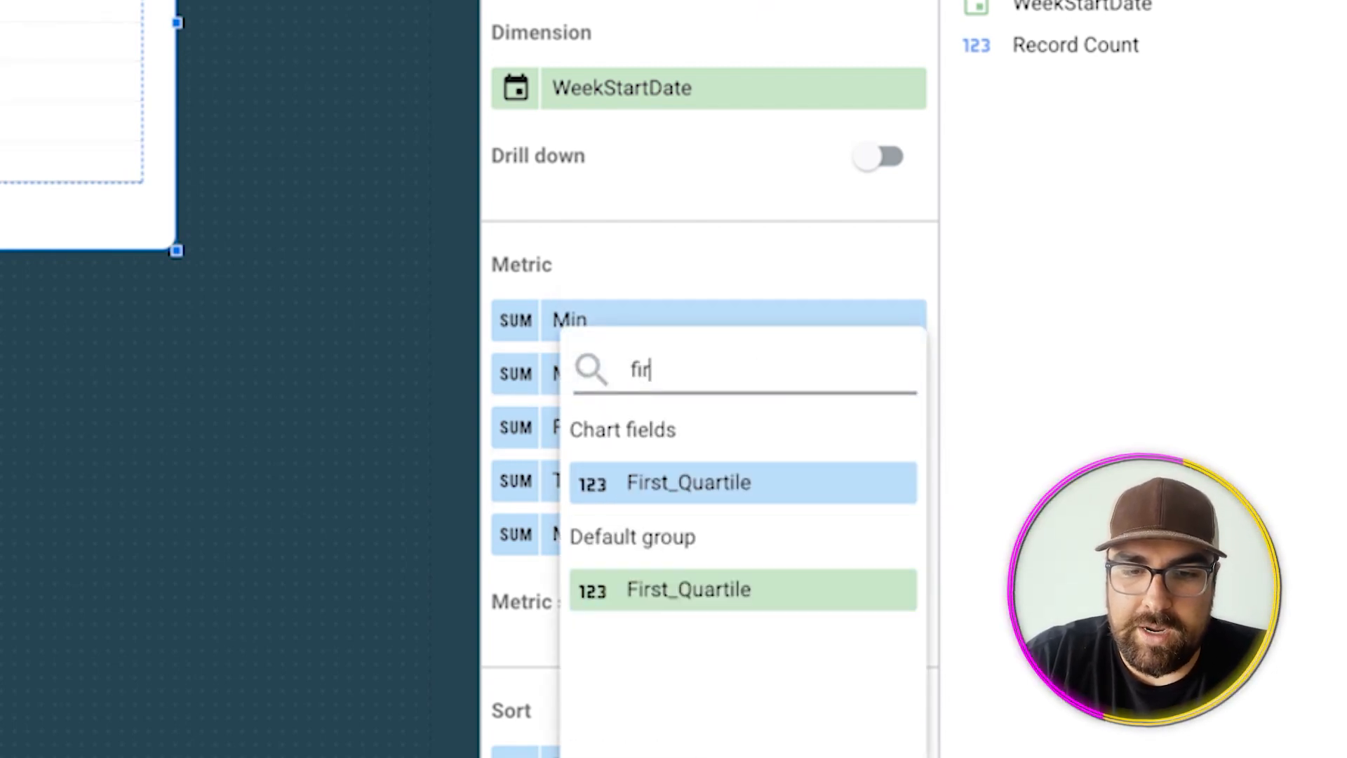
pyautogui.click(677, 483)
pyautogui.click(684, 432)
pyautogui.write('mean')
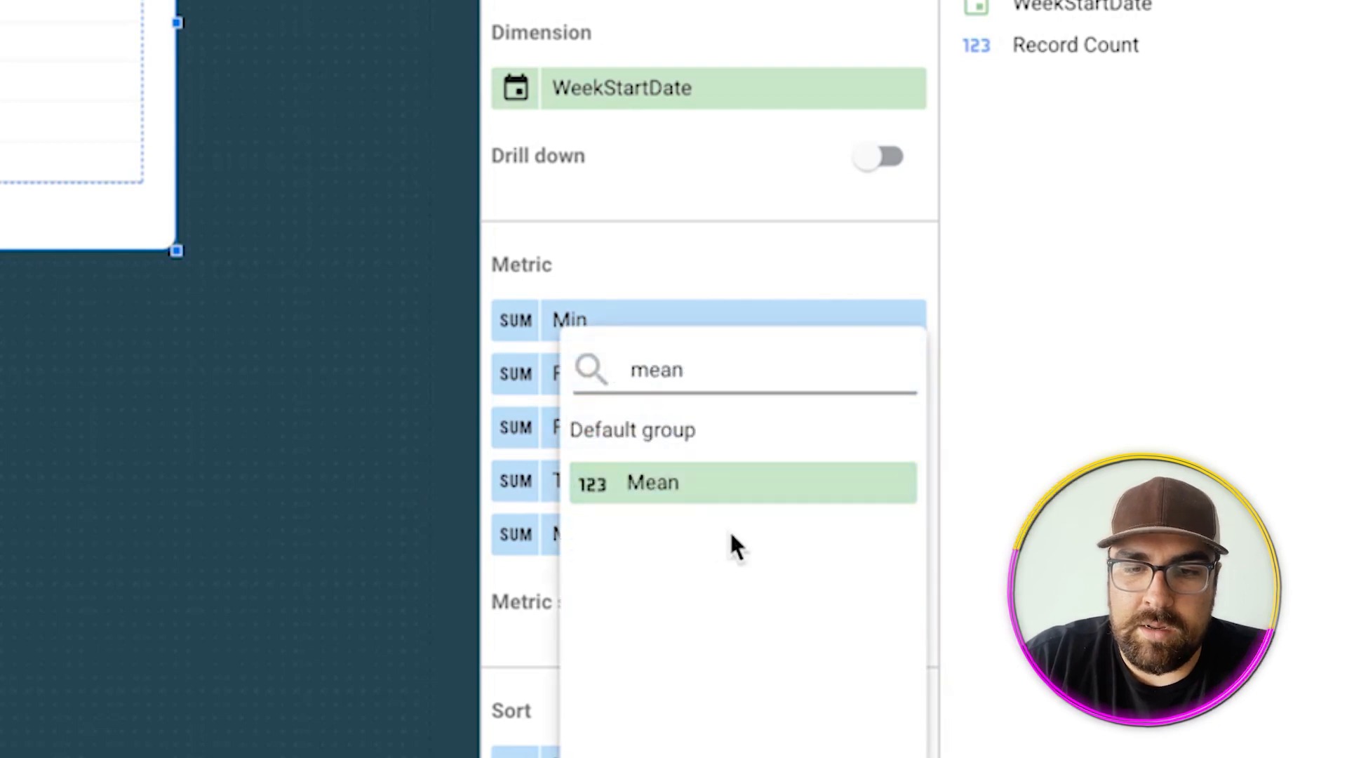
pyautogui.click(726, 501)
pyautogui.click(619, 497)
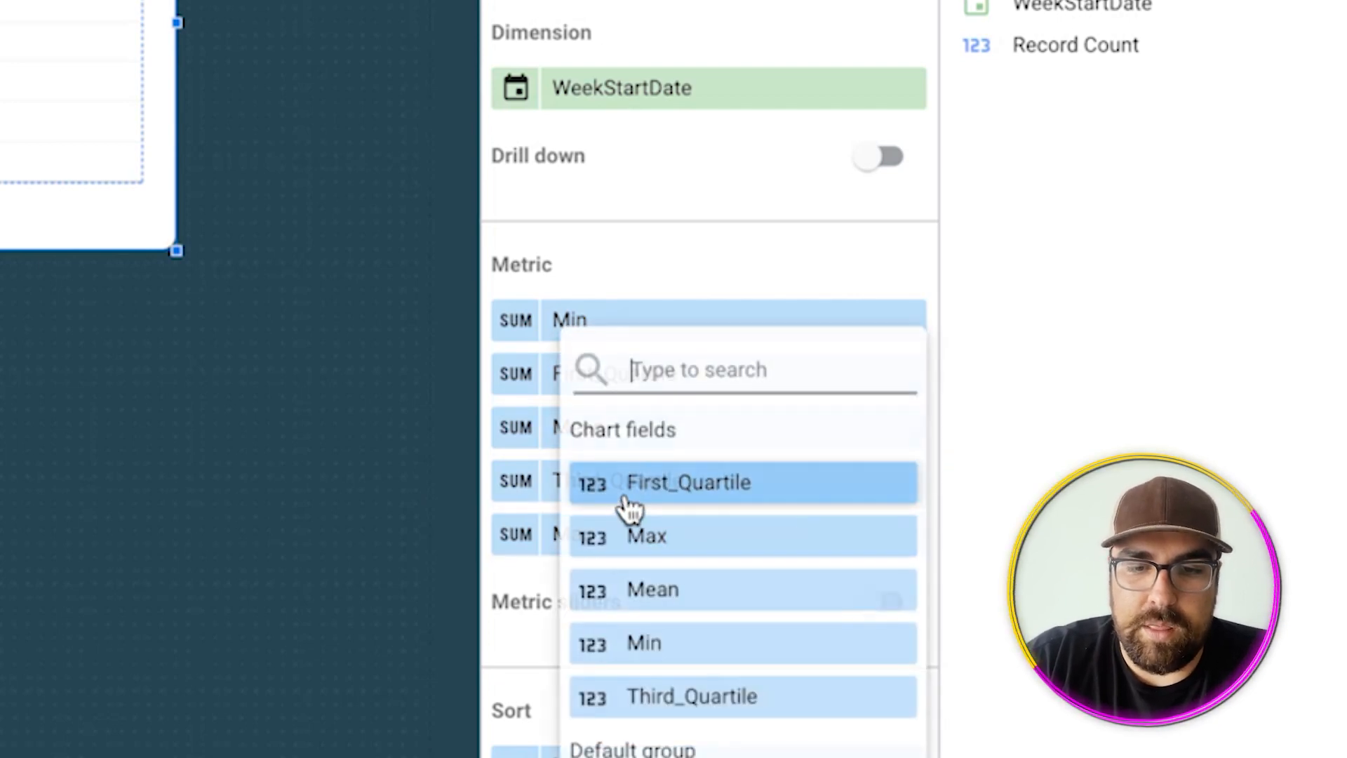
pyautogui.click(514, 495)
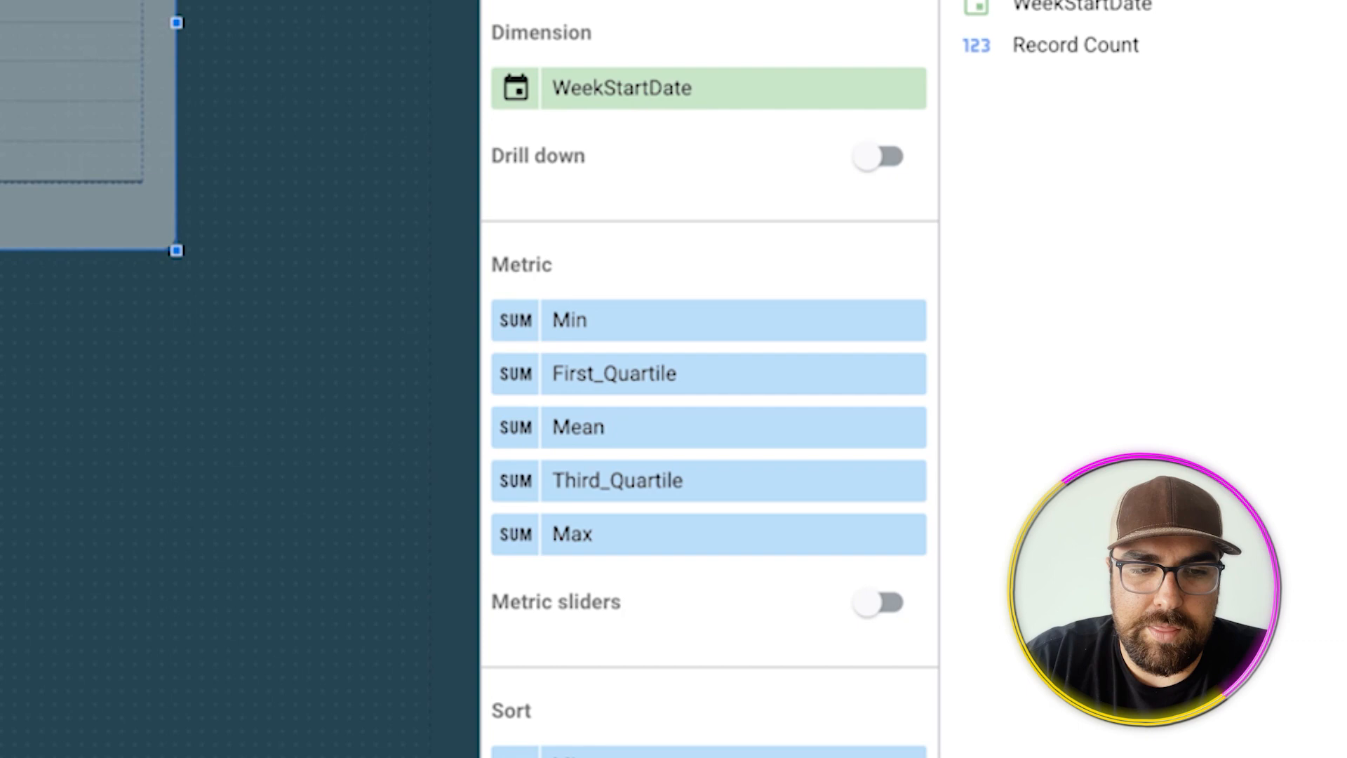
# - Reorder the boxplot's metrics to Max, Third_Quartile, Mean, First_Quartile, Min
pyautogui.moveTo(716, 524); pyautogui.dragTo(708, 309)
pyautogui.moveTo(686, 361); pyautogui.dragTo(674, 531)
pyautogui.moveTo(674, 477); pyautogui.dragTo(667, 382)
pyautogui.moveTo(730, 463); pyautogui.dragTo(729, 499)
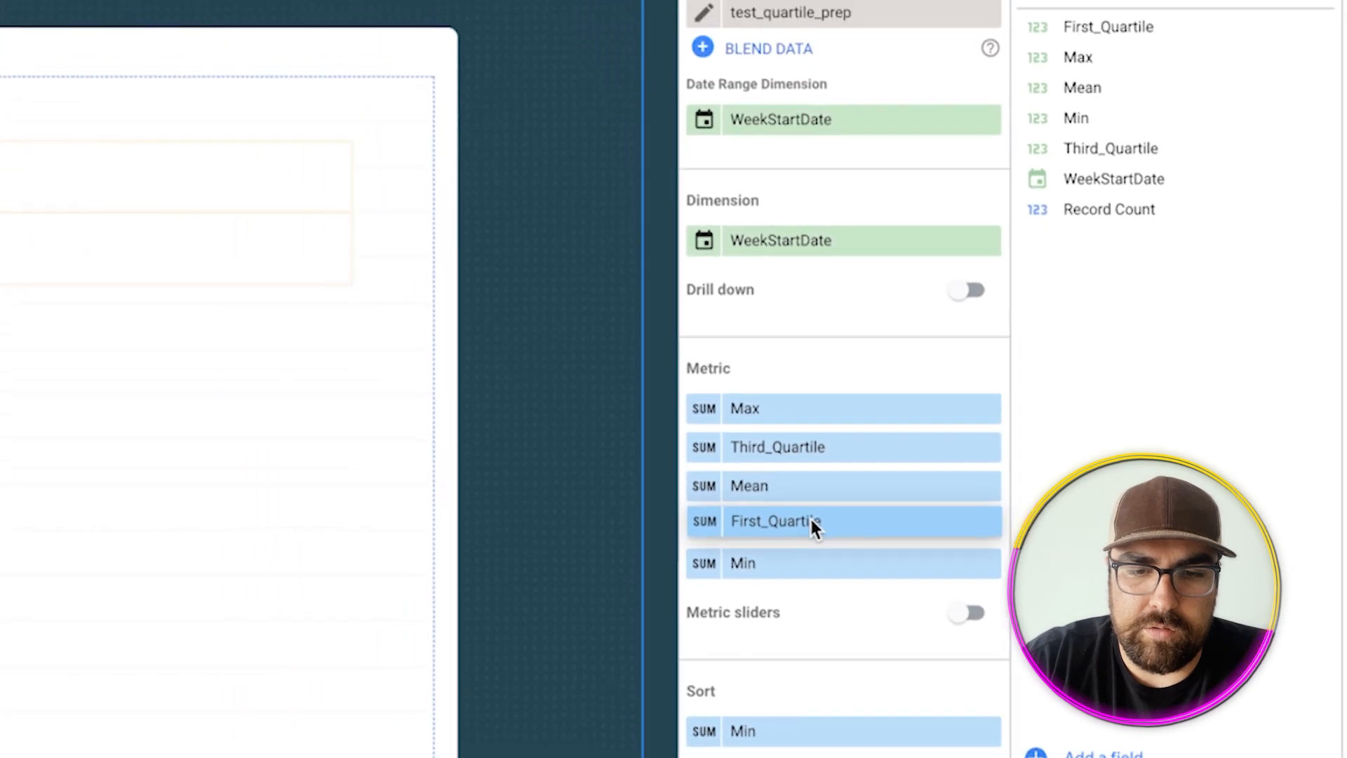
# - Apply the Last 30 days range to the report's date range control and select the boxplot chart
pyautogui.click(763, 151)
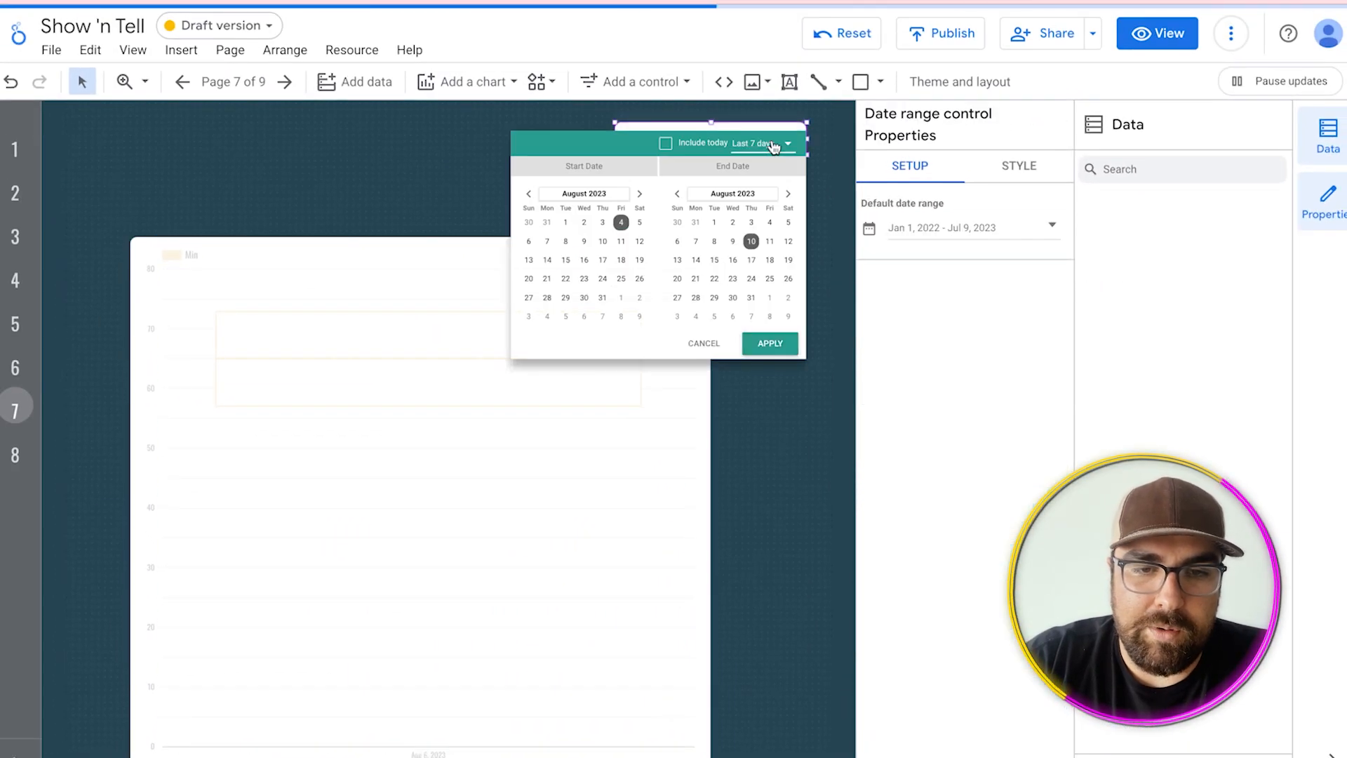
pyautogui.click(768, 144)
pyautogui.click(788, 278)
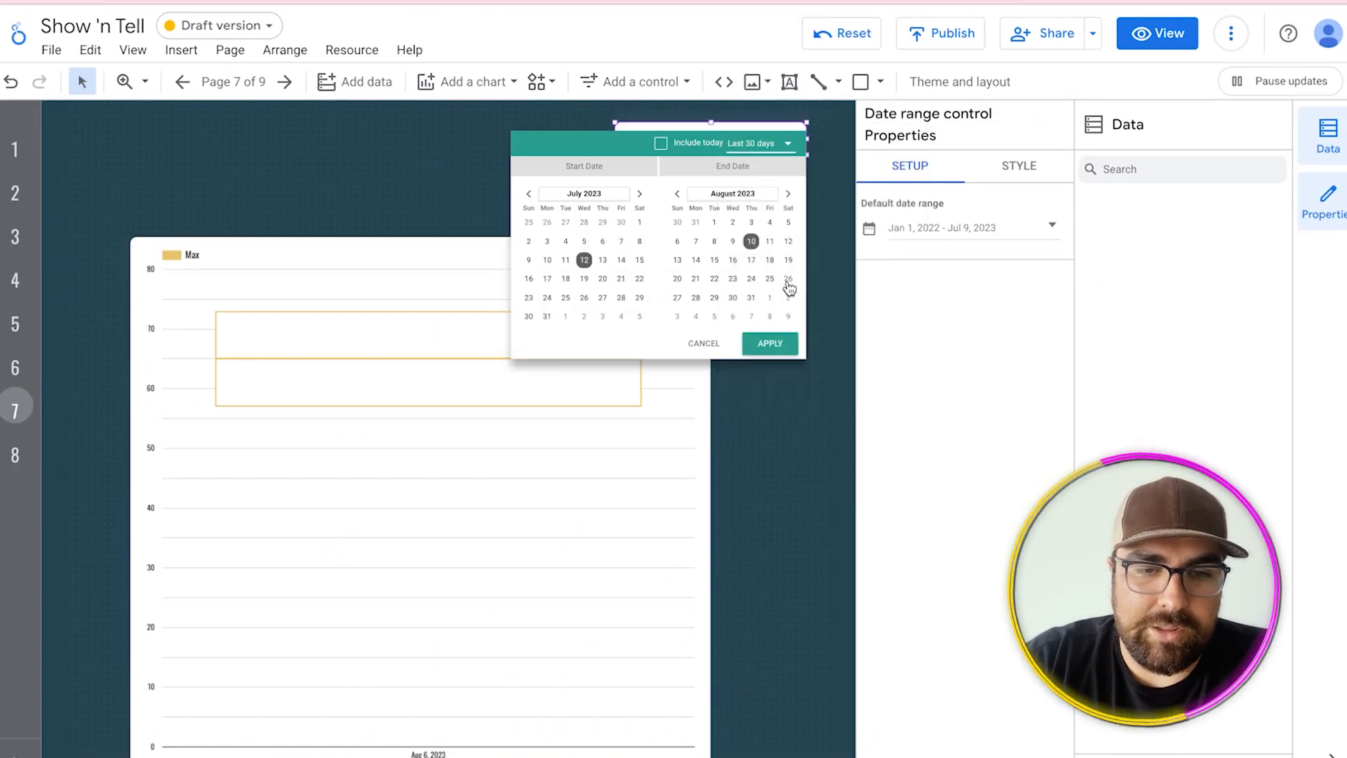
pyautogui.click(770, 344)
pyautogui.click(331, 511)
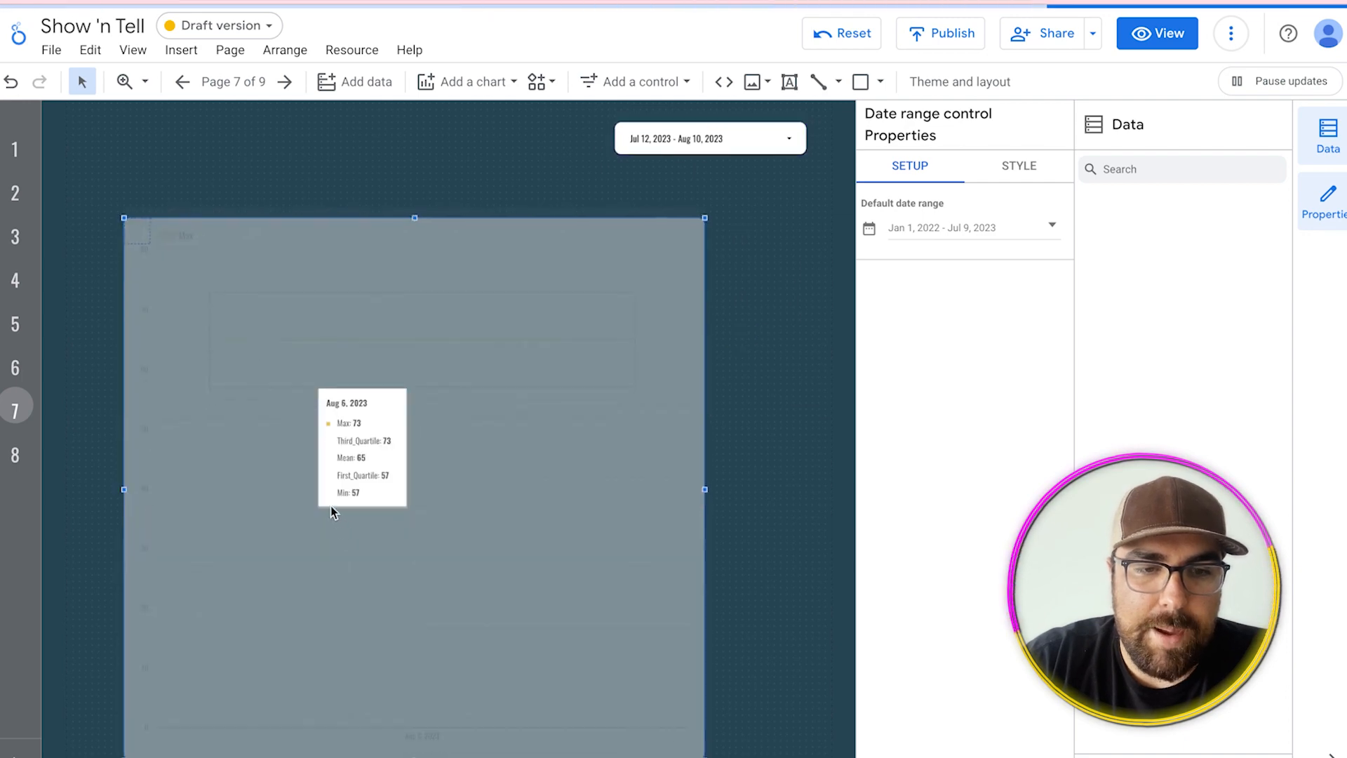
# - Move the boxplot up and widen it, and set the date range control to Mar 1, 2023 – Aug 10, 2023
pyautogui.moveTo(331, 506); pyautogui.dragTo(319, 482)
pyautogui.moveTo(680, 463); pyautogui.dragTo(750, 463)
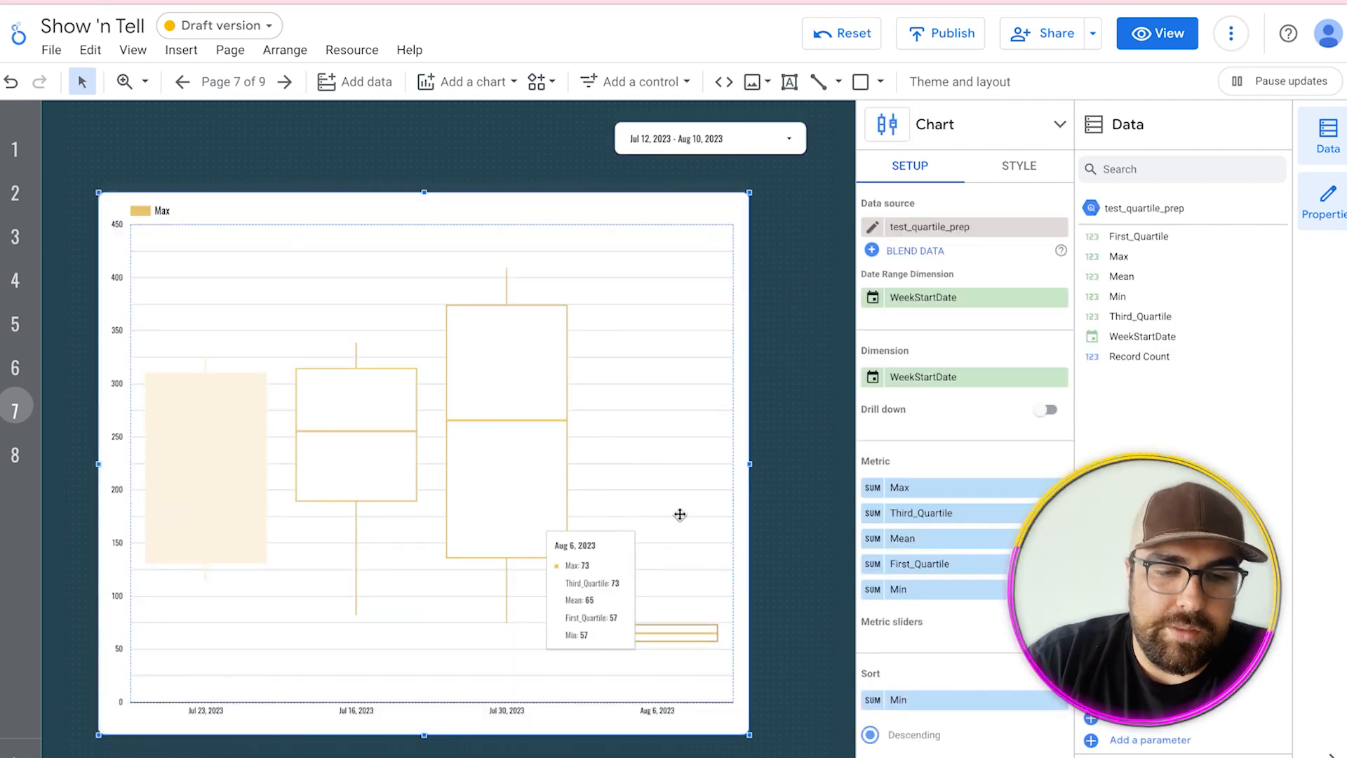
pyautogui.click(803, 130)
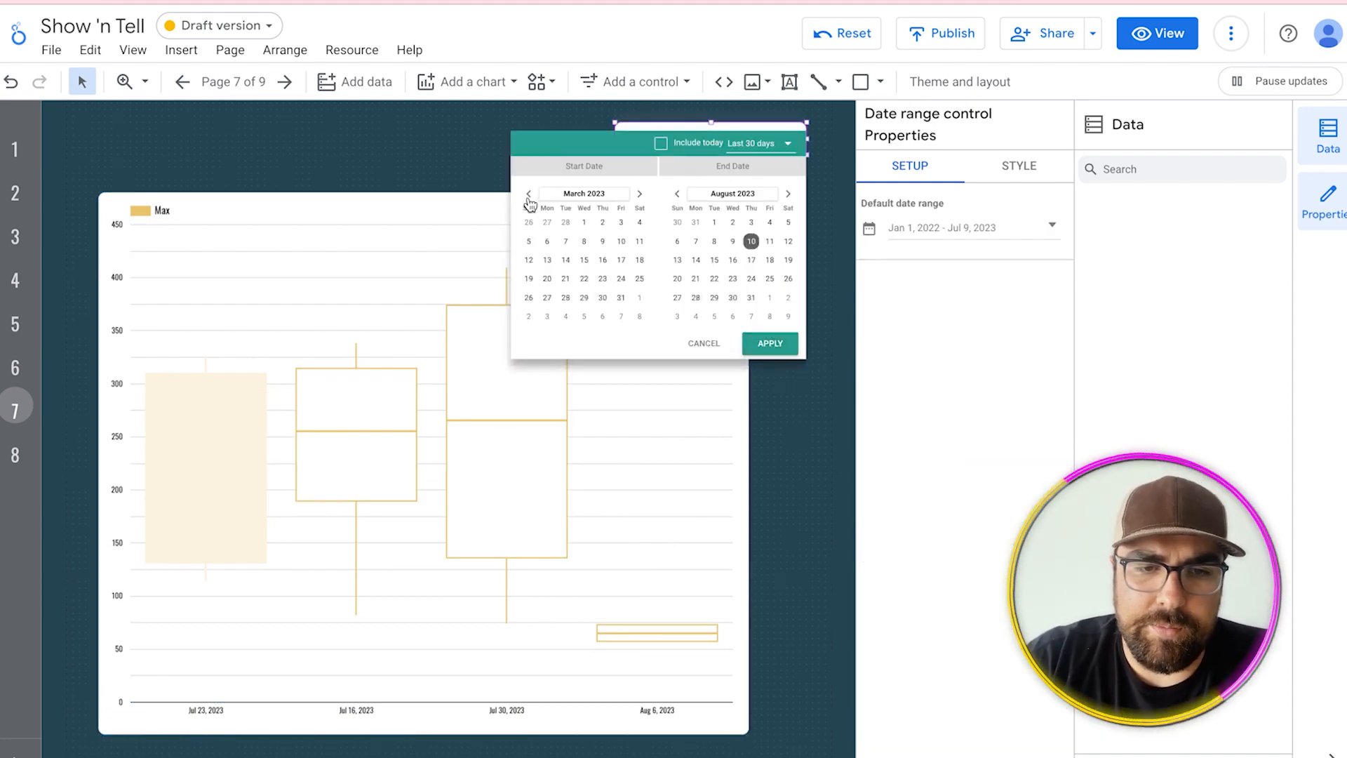
pyautogui.click(772, 343)
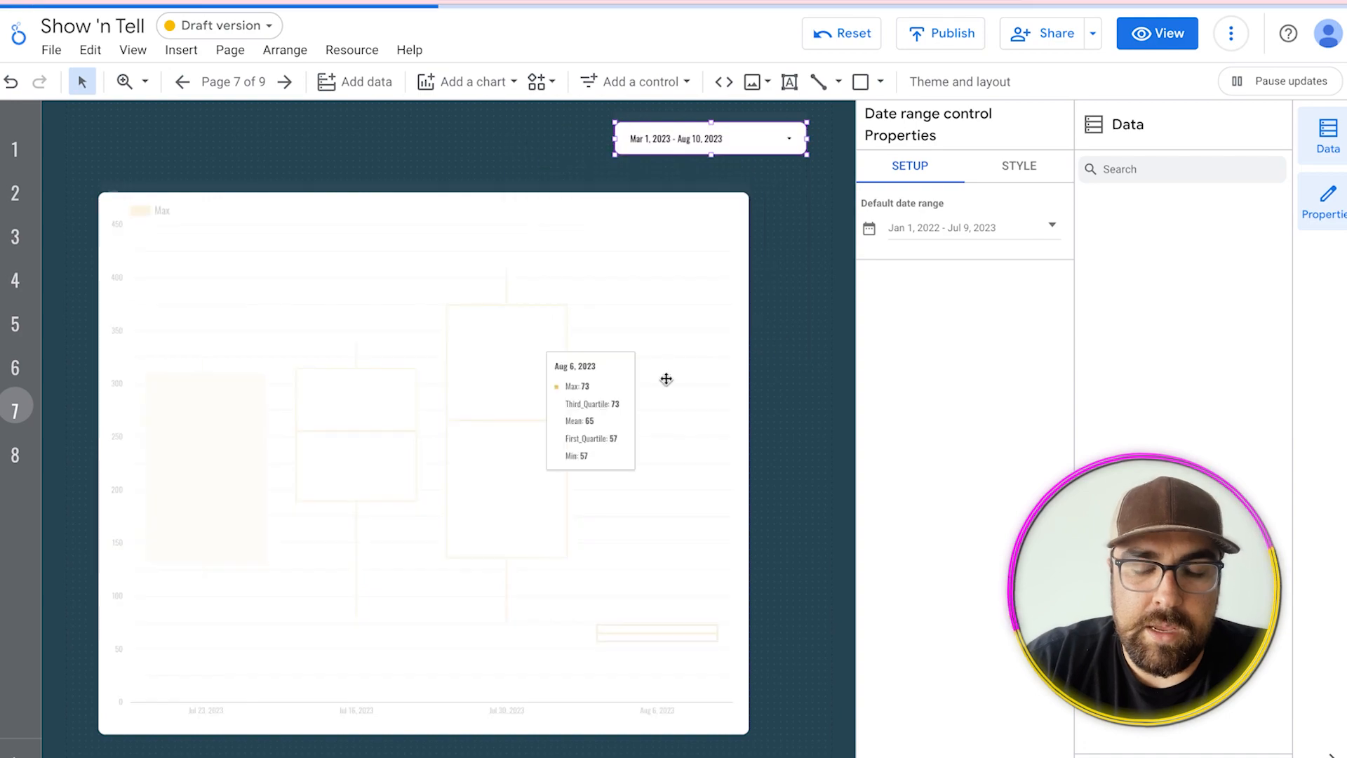
# - Widen the boxplot a little further and sort it by WeekStartDate in ascending order
pyautogui.click(700, 252)
pyautogui.moveTo(749, 464); pyautogui.dragTo(794, 464)
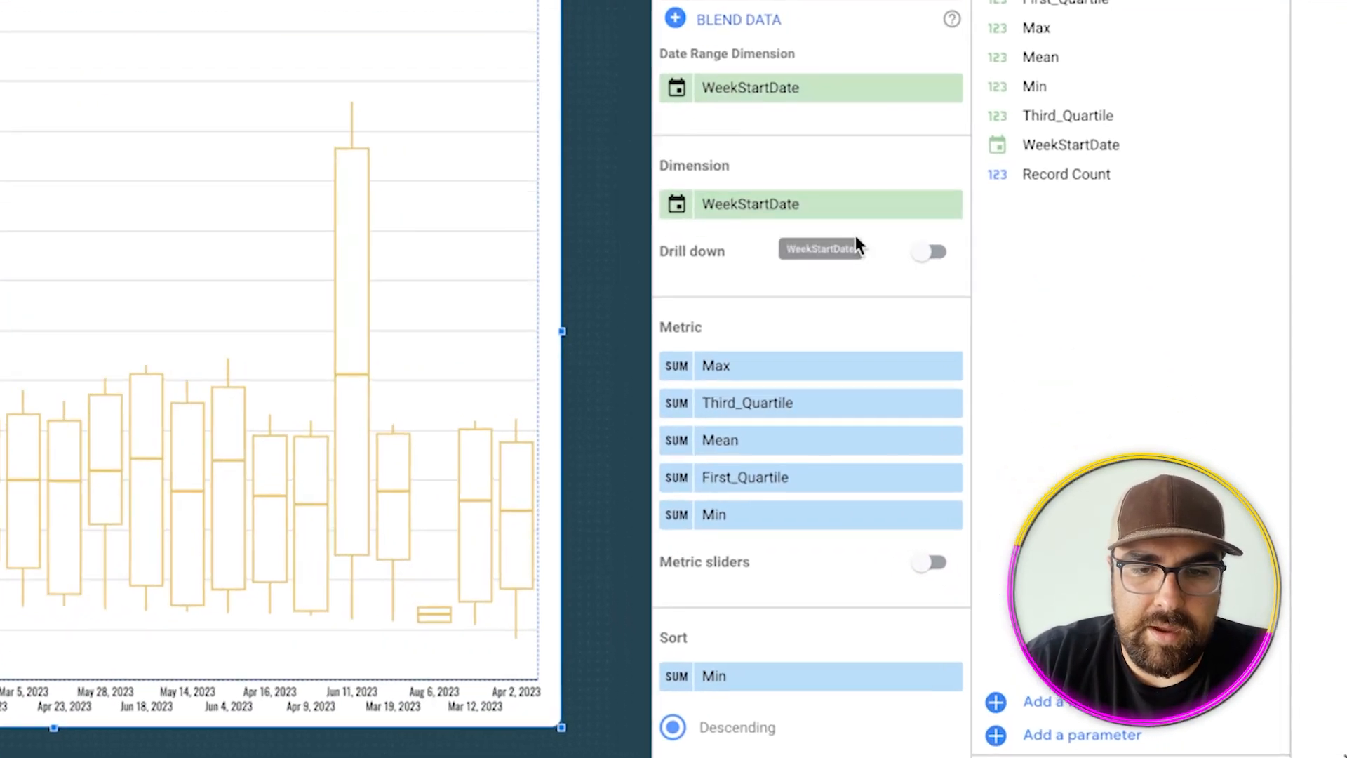
pyautogui.scroll(-1, 995, 394)
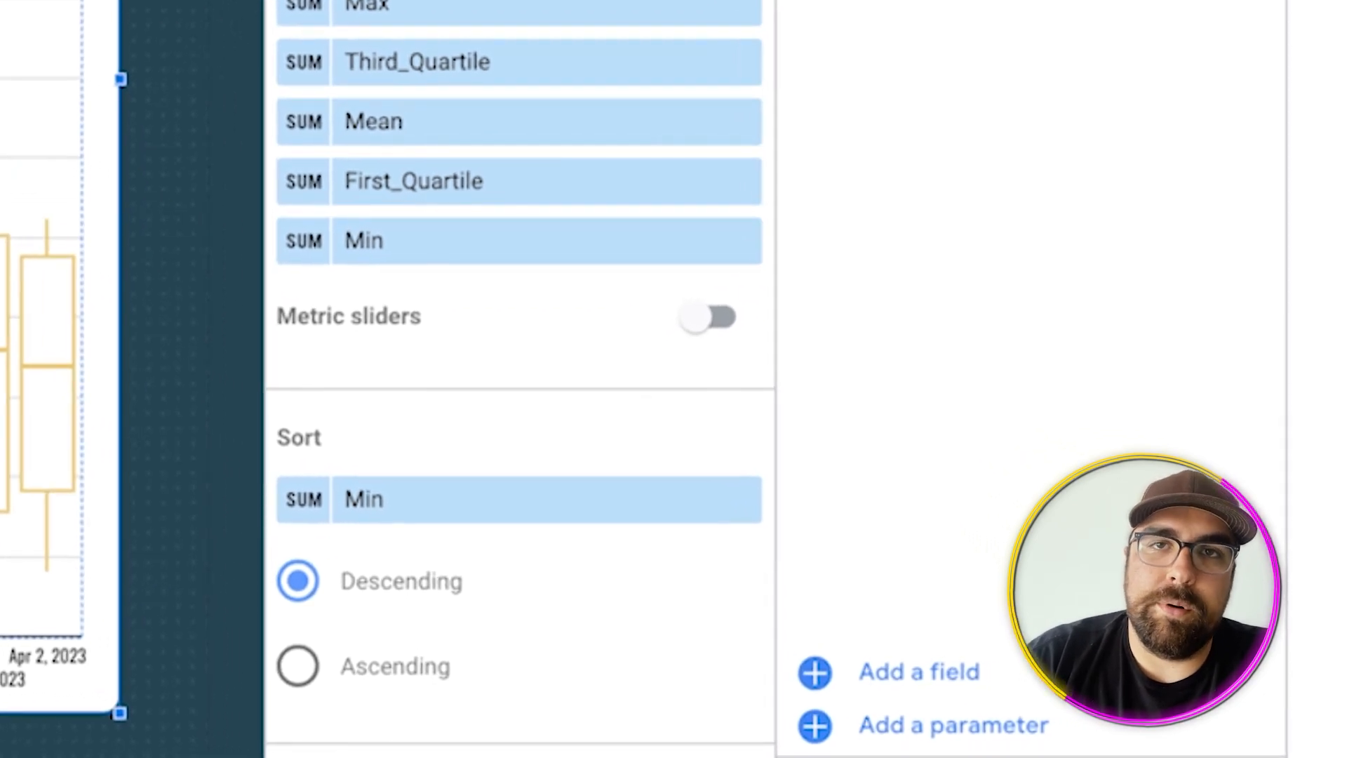
pyautogui.click(488, 521)
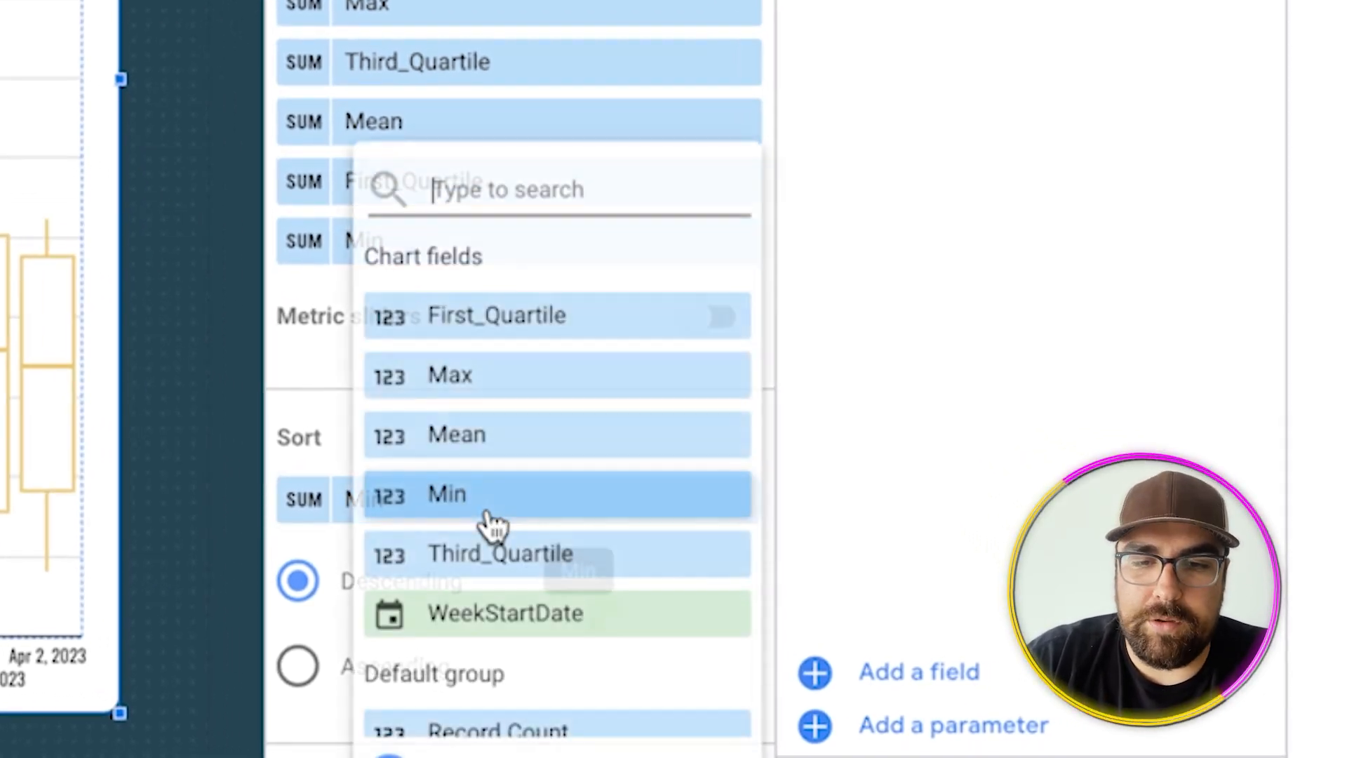
pyautogui.write('date')
pyautogui.click(520, 323)
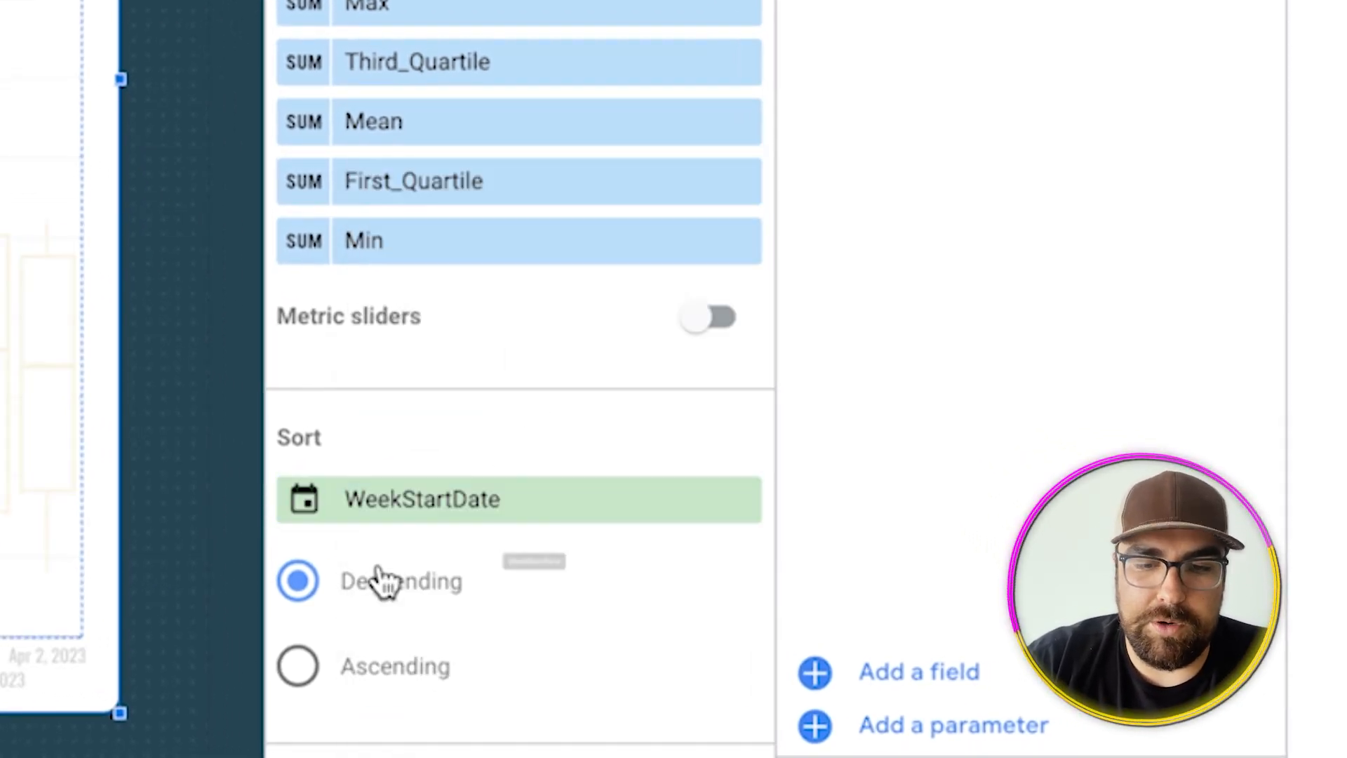
pyautogui.scroll(-3, 431, 532)
pyautogui.click(395, 494)
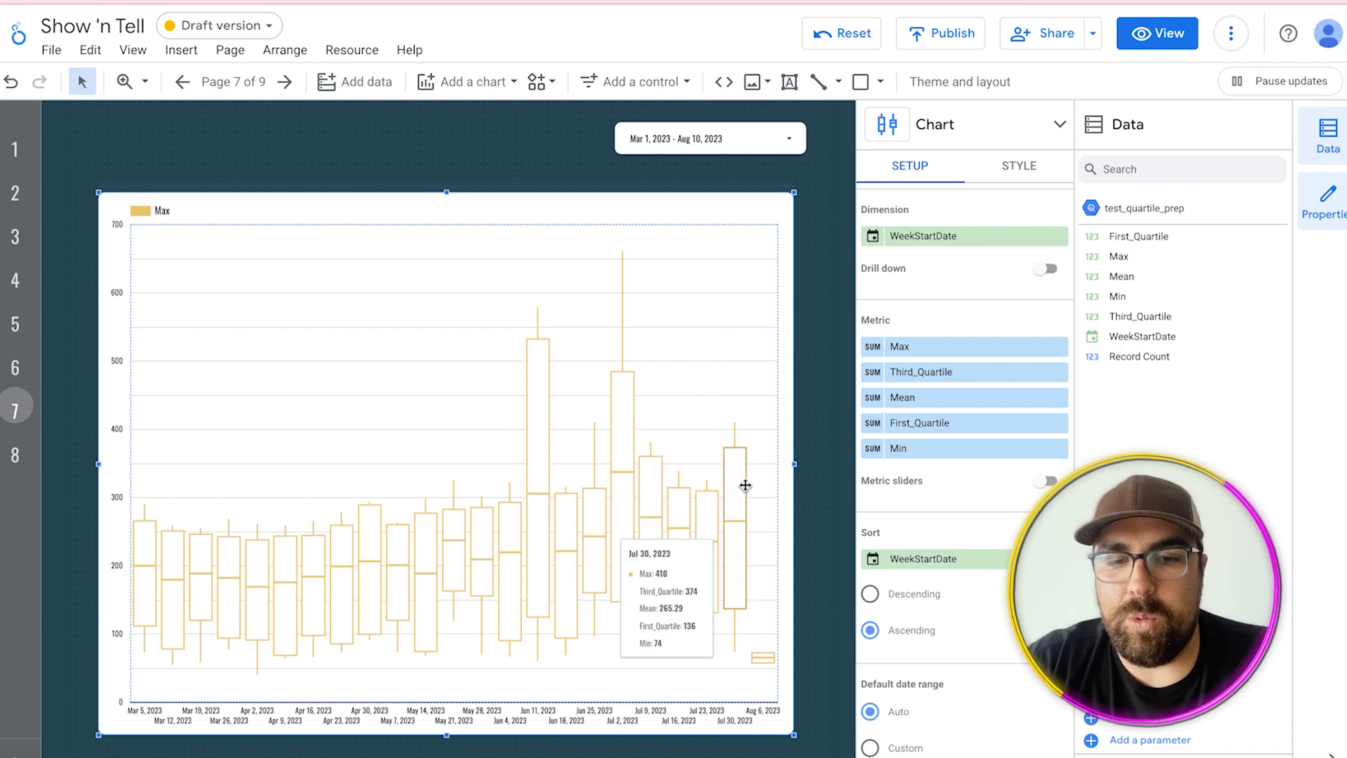
# - Extend the date range control's period to May 1, 2022 – Aug 10, 2023
pyautogui.click(779, 144)
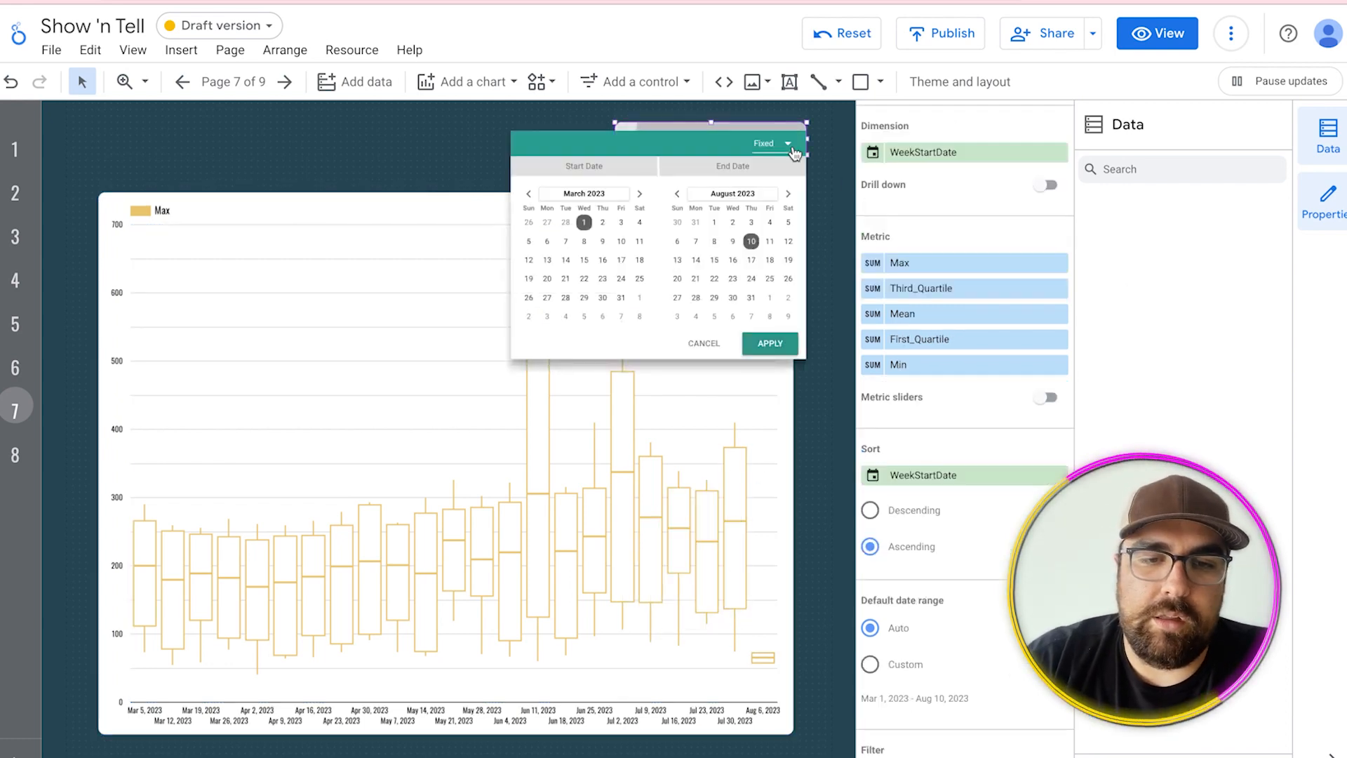
pyautogui.click(529, 194)
pyautogui.click(529, 193)
pyautogui.click(529, 194)
pyautogui.click(529, 194)
pyautogui.click(530, 193)
pyautogui.click(529, 194)
pyautogui.click(529, 194)
pyautogui.click(529, 194)
pyautogui.click(529, 193)
pyautogui.click(529, 194)
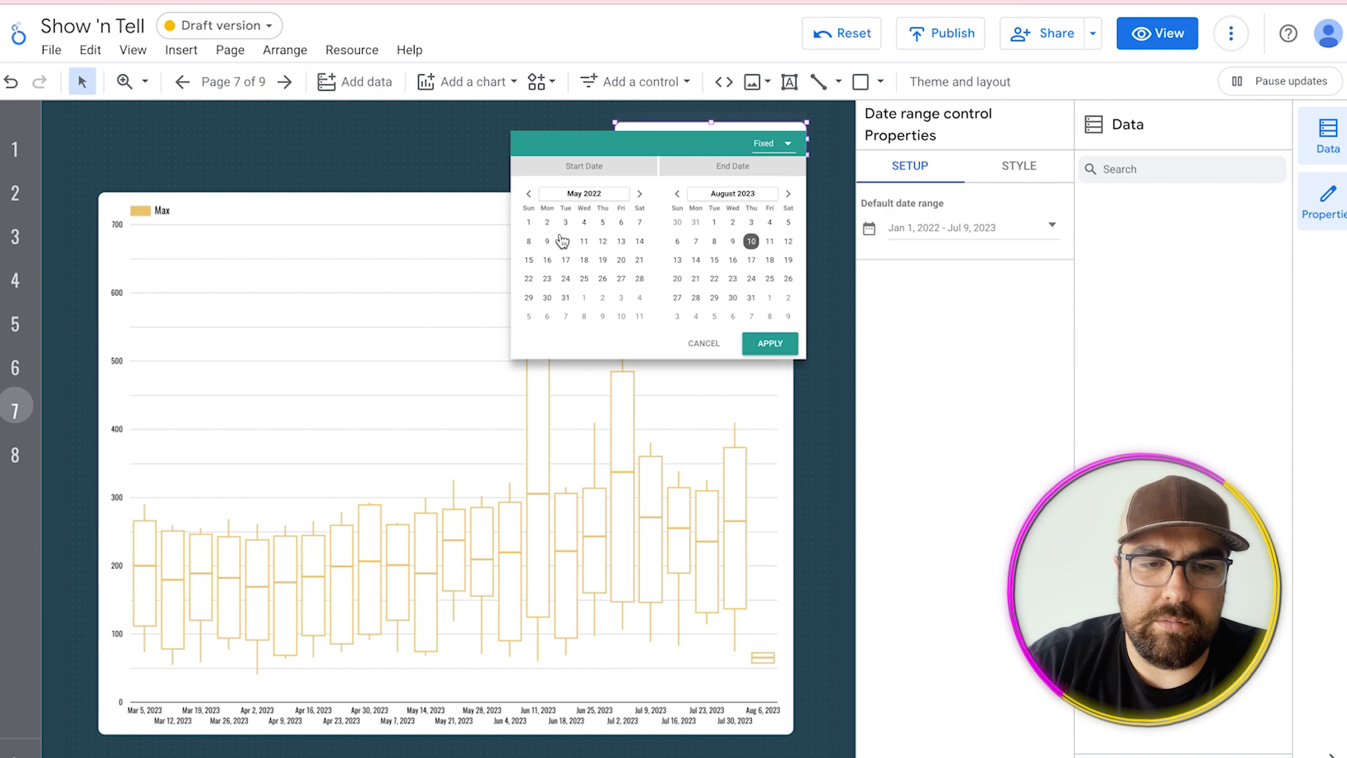
pyautogui.click(771, 344)
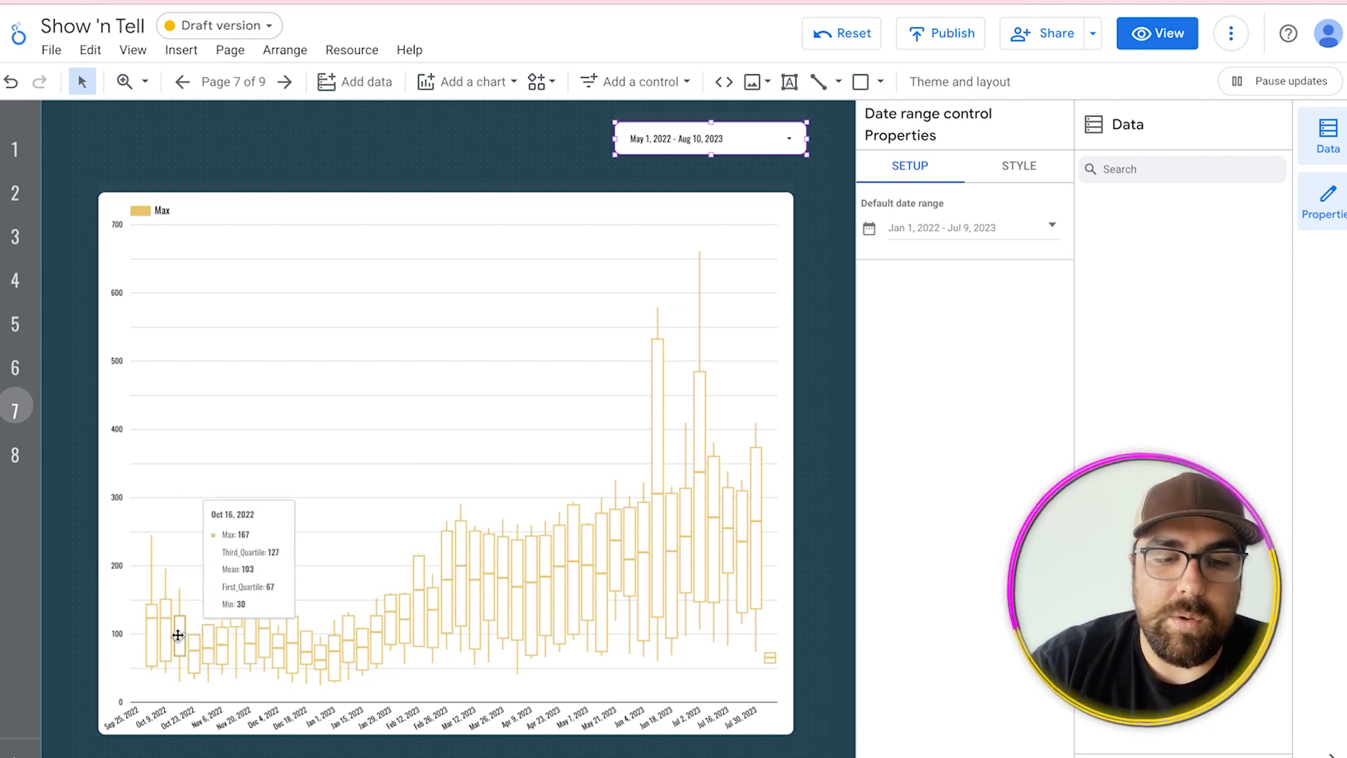
# - Style the boxplot's Series #1 with the theme's teal outline colour and a dark red box fill
pyautogui.scroll(-1, 178, 635)
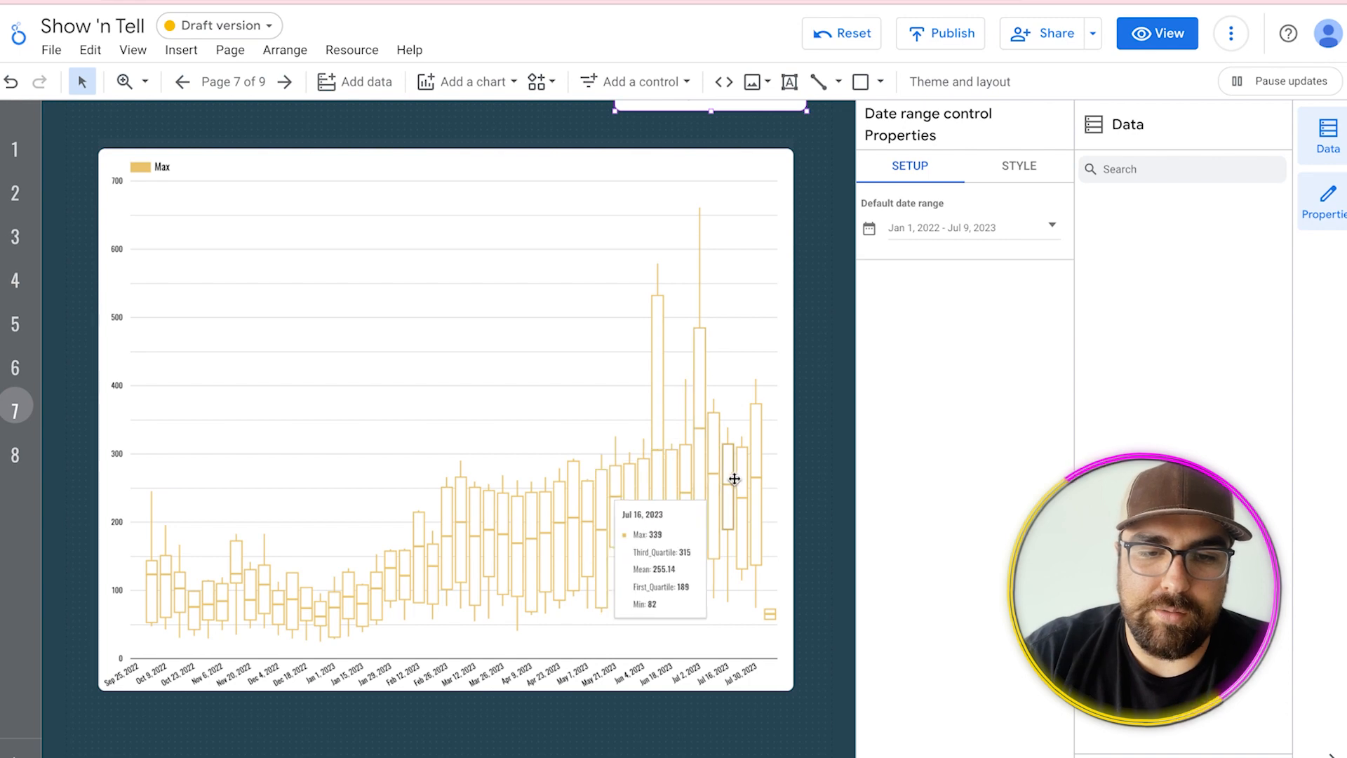
pyautogui.click(1024, 168)
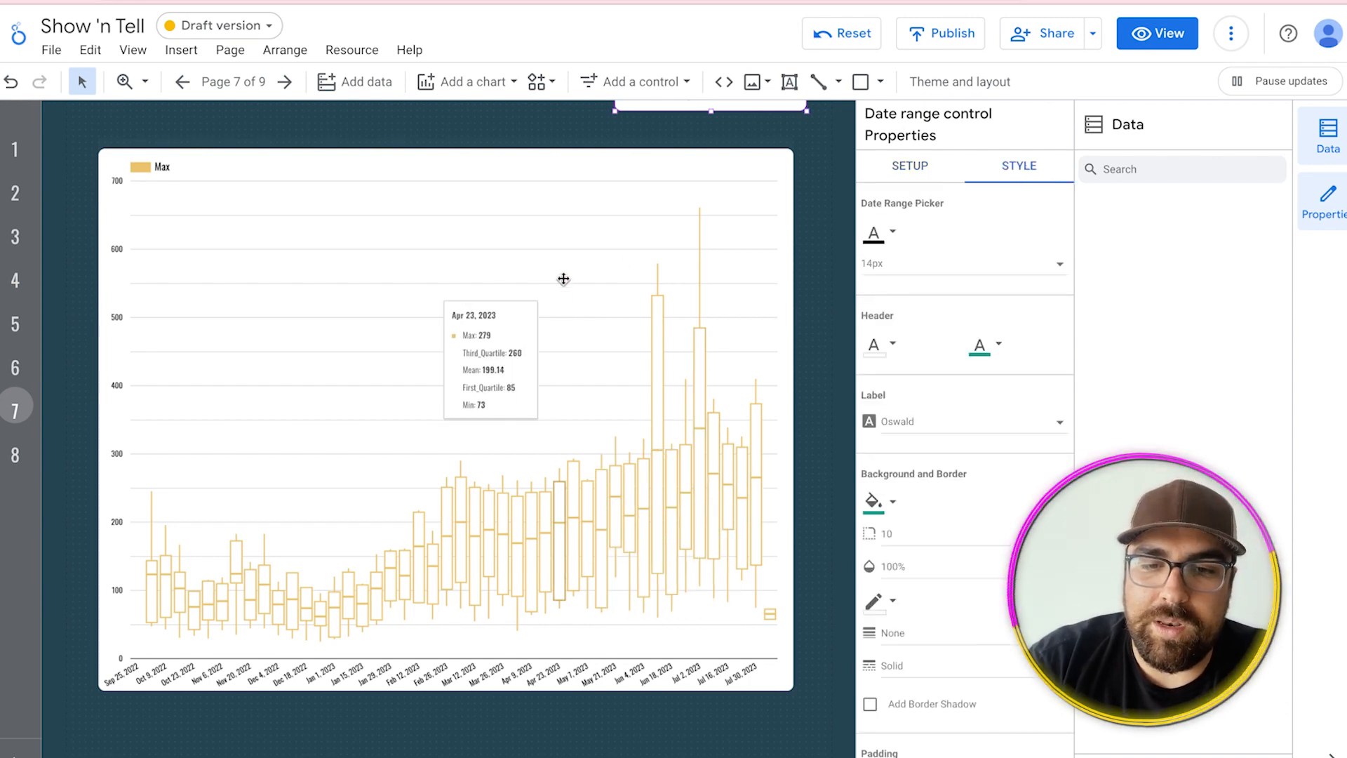
pyautogui.click(514, 270)
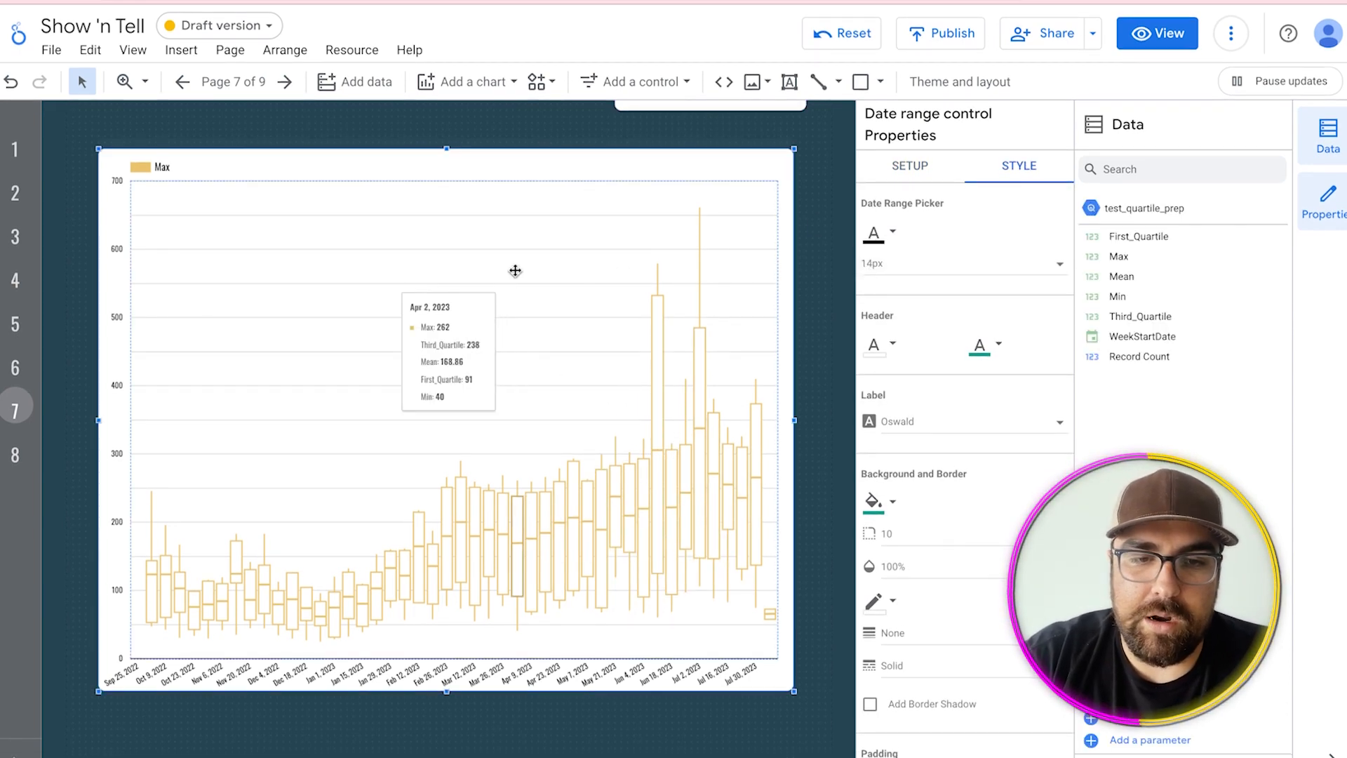
pyautogui.click(883, 239)
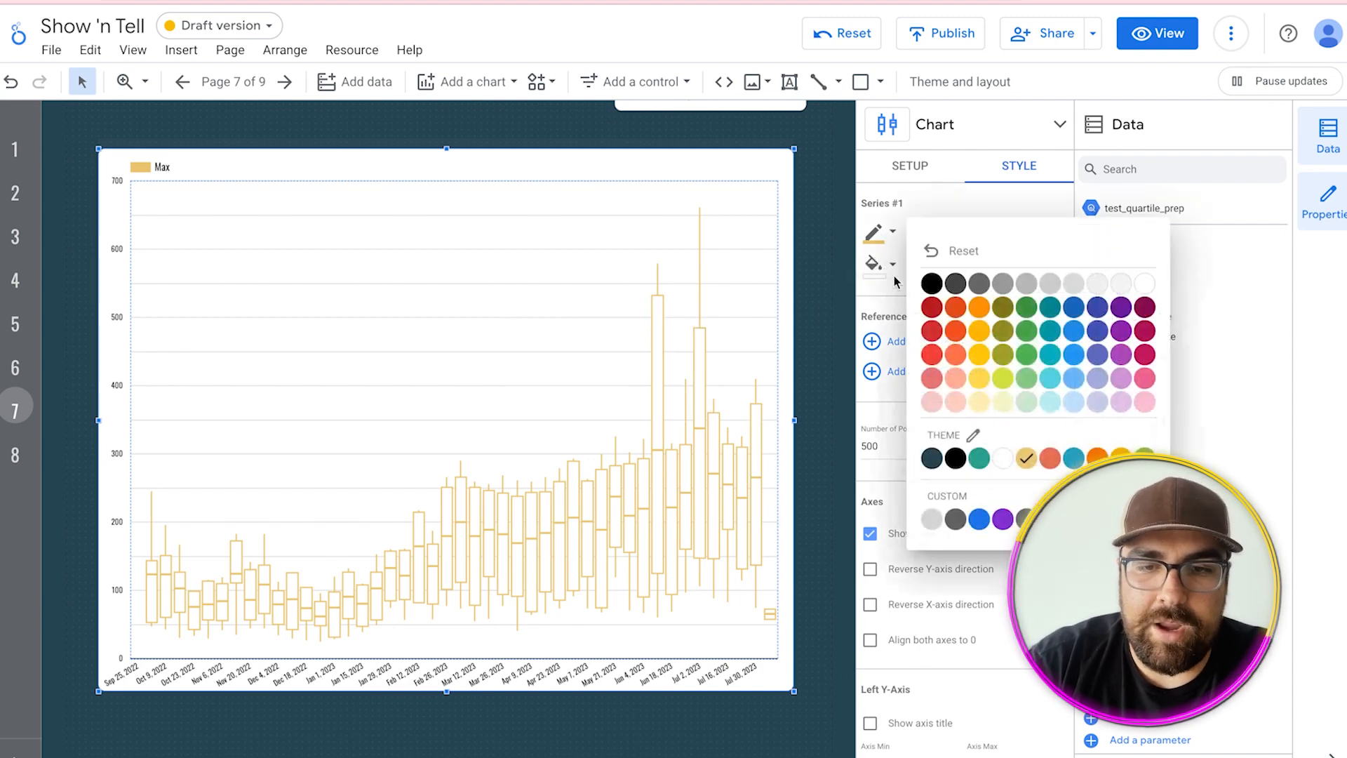
pyautogui.click(979, 459)
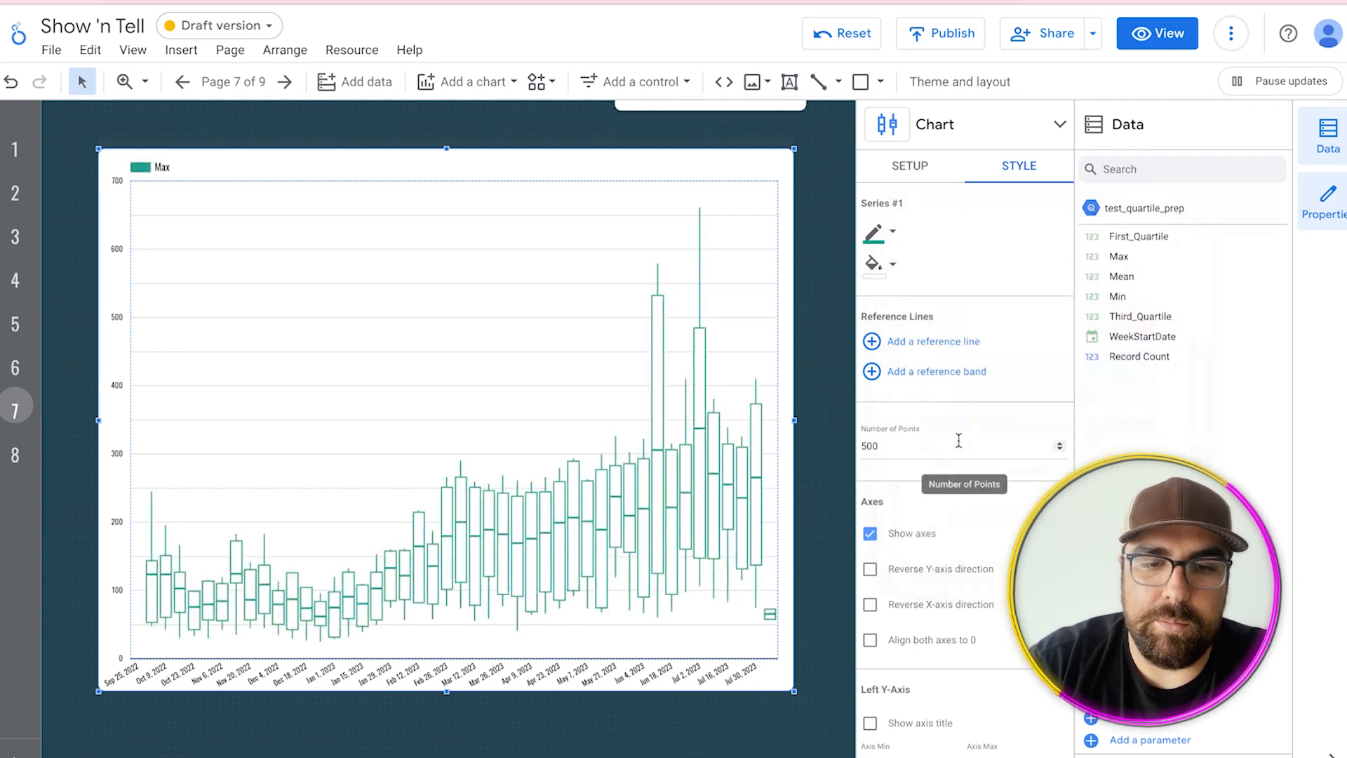
pyautogui.click(879, 264)
pyautogui.click(925, 344)
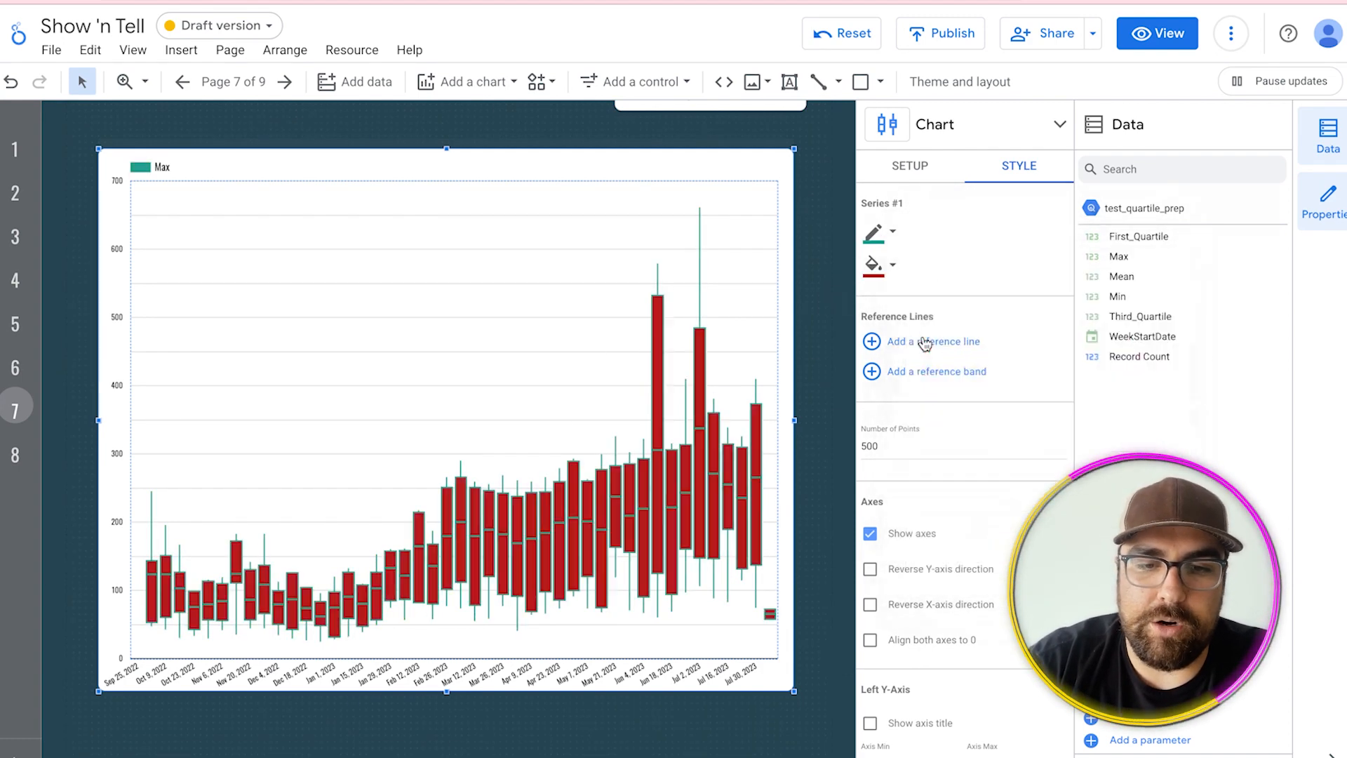
# - Add a constant-value reference line on the boxplot's Right Y-axis, labelled "Our avg weekly high goal"
pyautogui.scroll(-3, 946, 487)
pyautogui.click(937, 238)
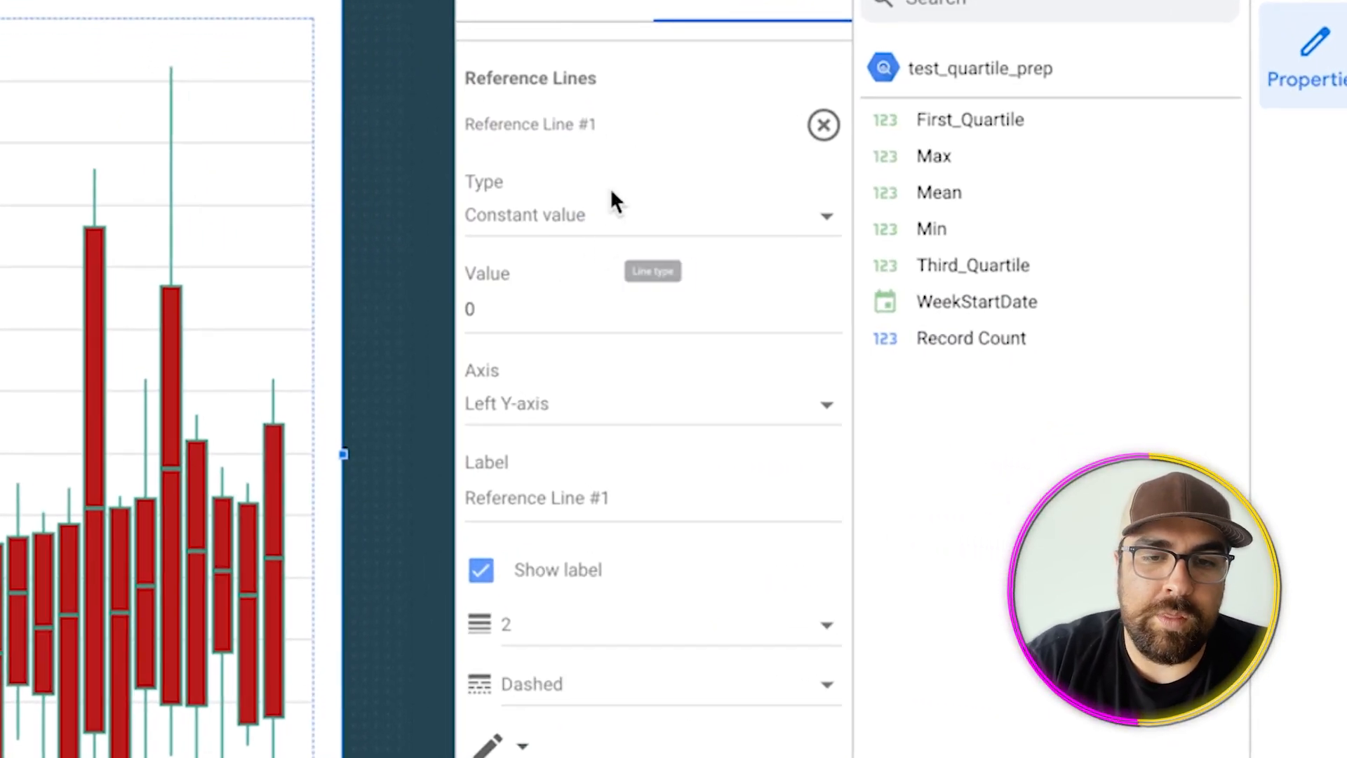
pyautogui.click(616, 240)
pyautogui.click(624, 416)
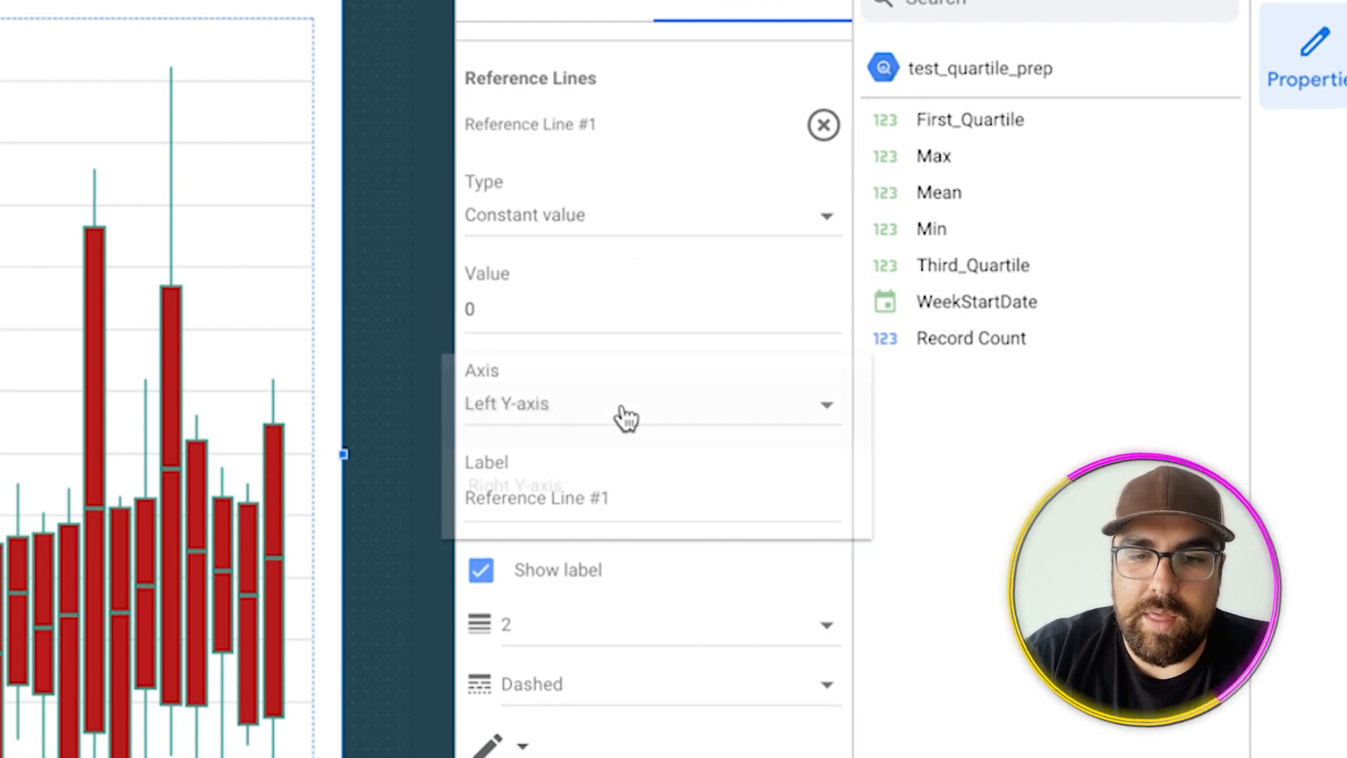
pyautogui.click(612, 510)
pyautogui.click(579, 418)
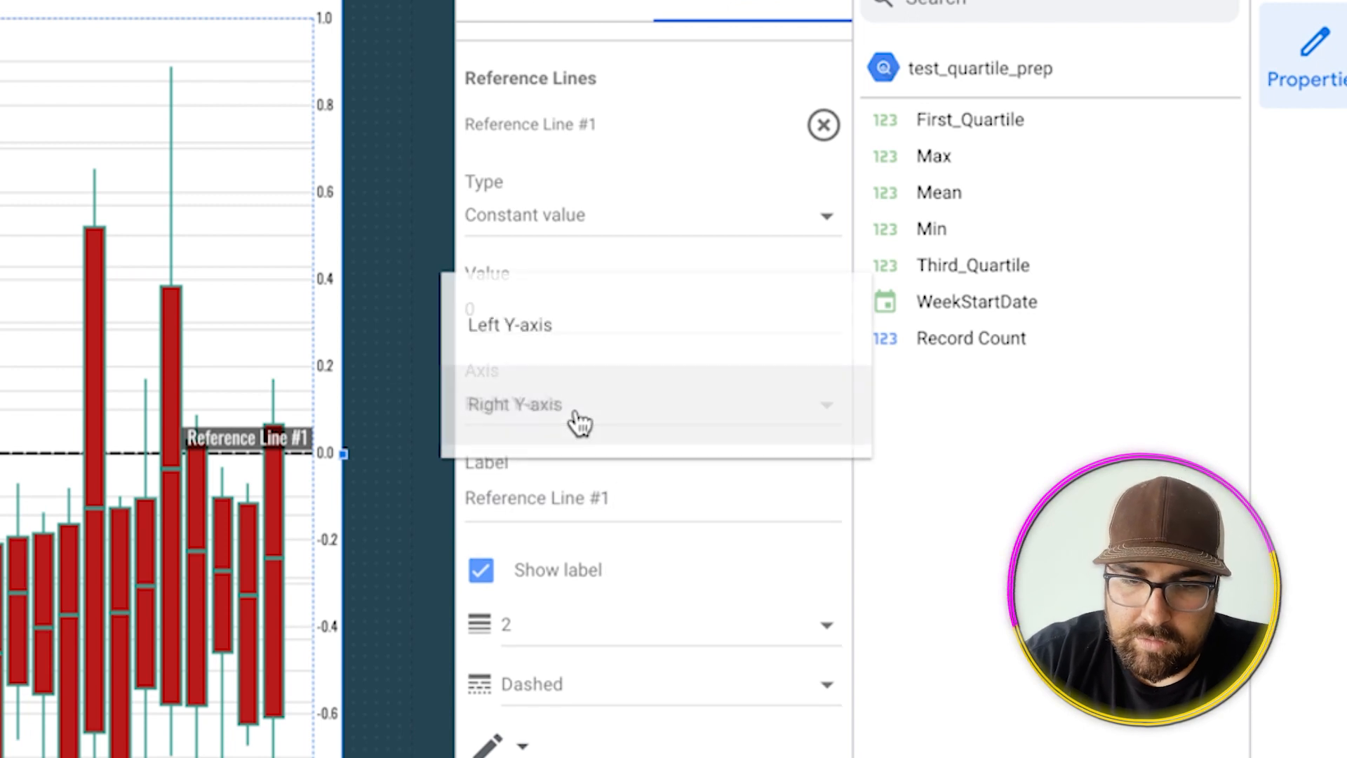
pyautogui.click(657, 338)
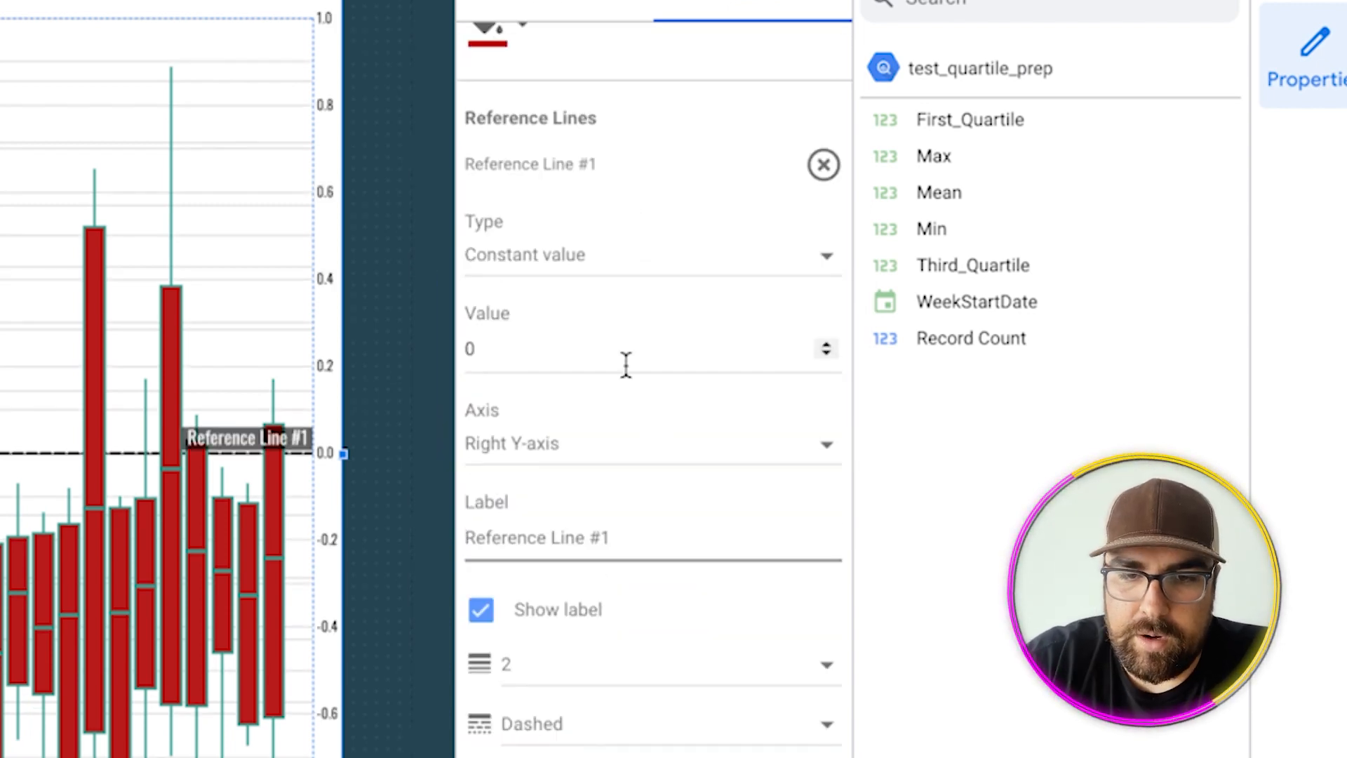
pyautogui.scroll(-1, 626, 364)
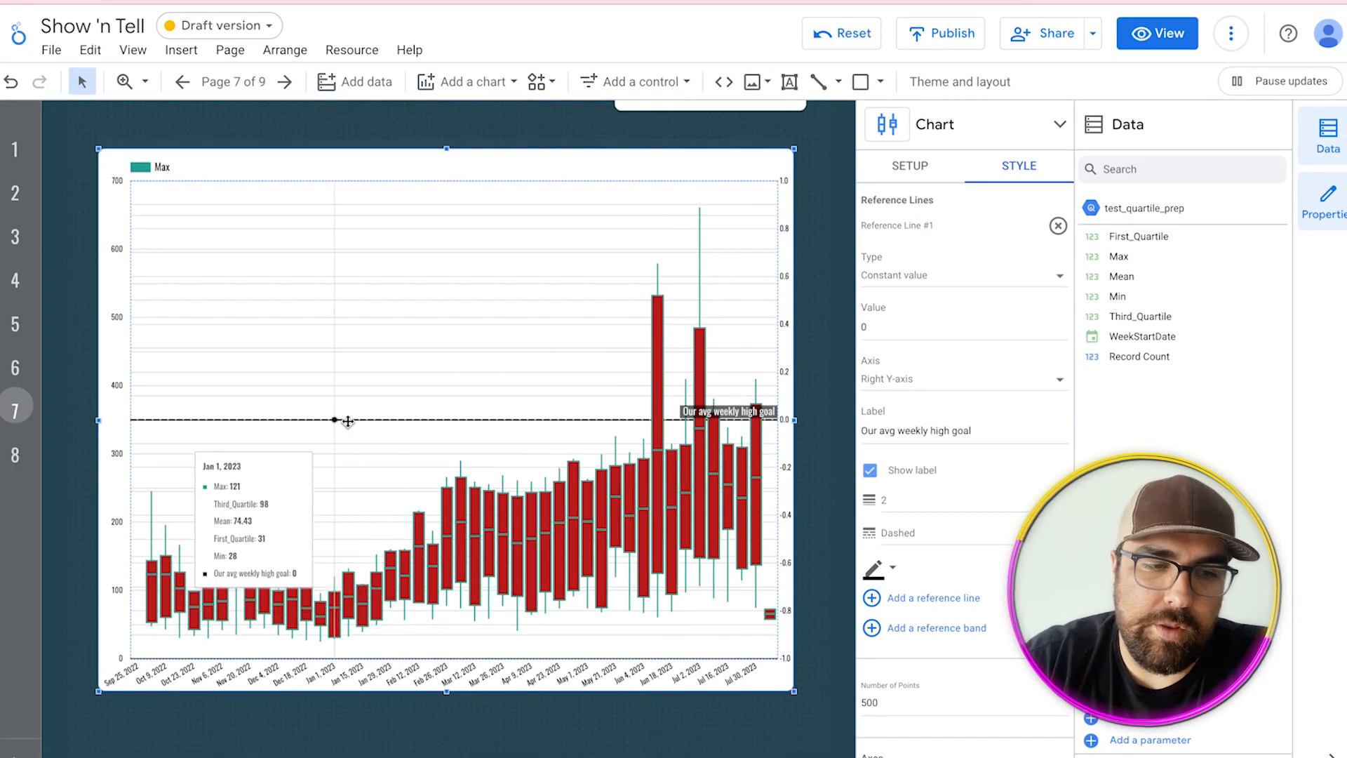
pyautogui.scroll(-1, 735, 473)
pyautogui.scroll(1, 735, 473)
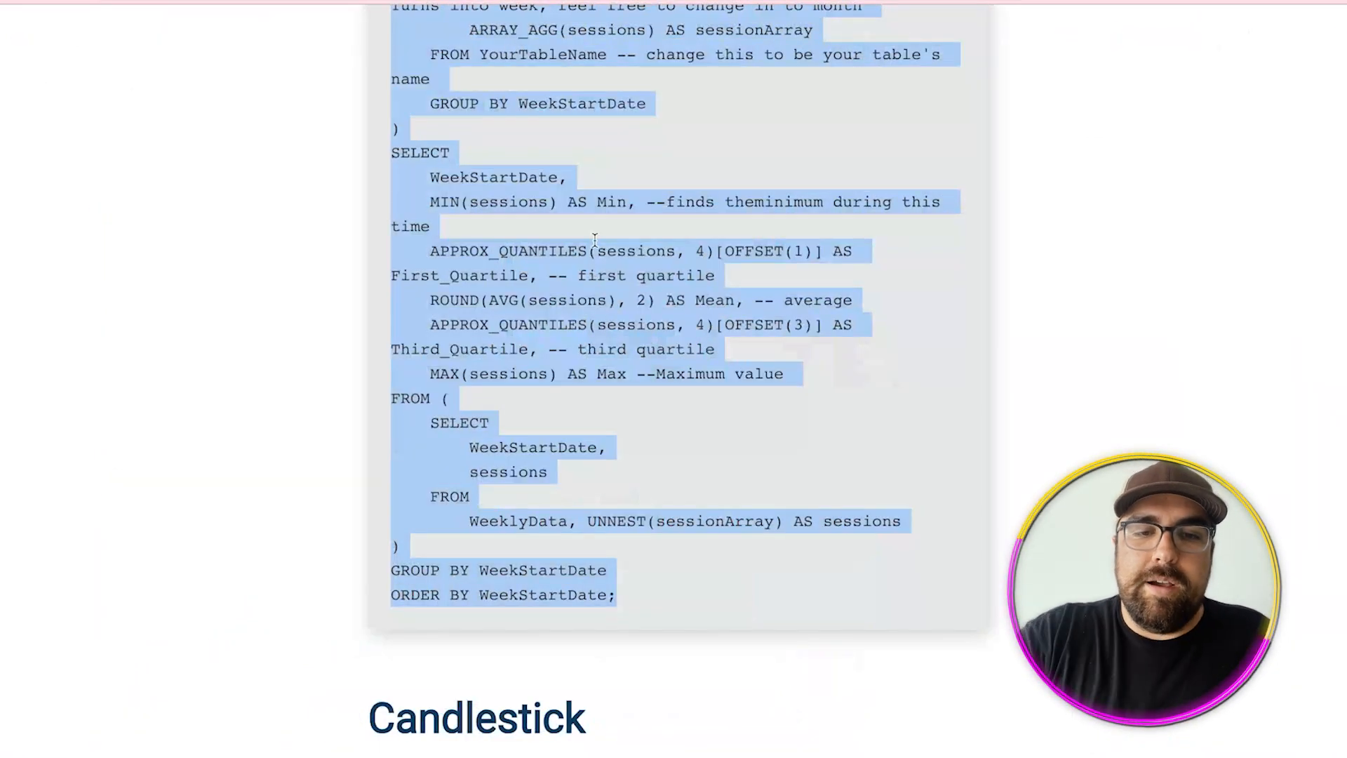
pyautogui.scroll(4, 596, 211)
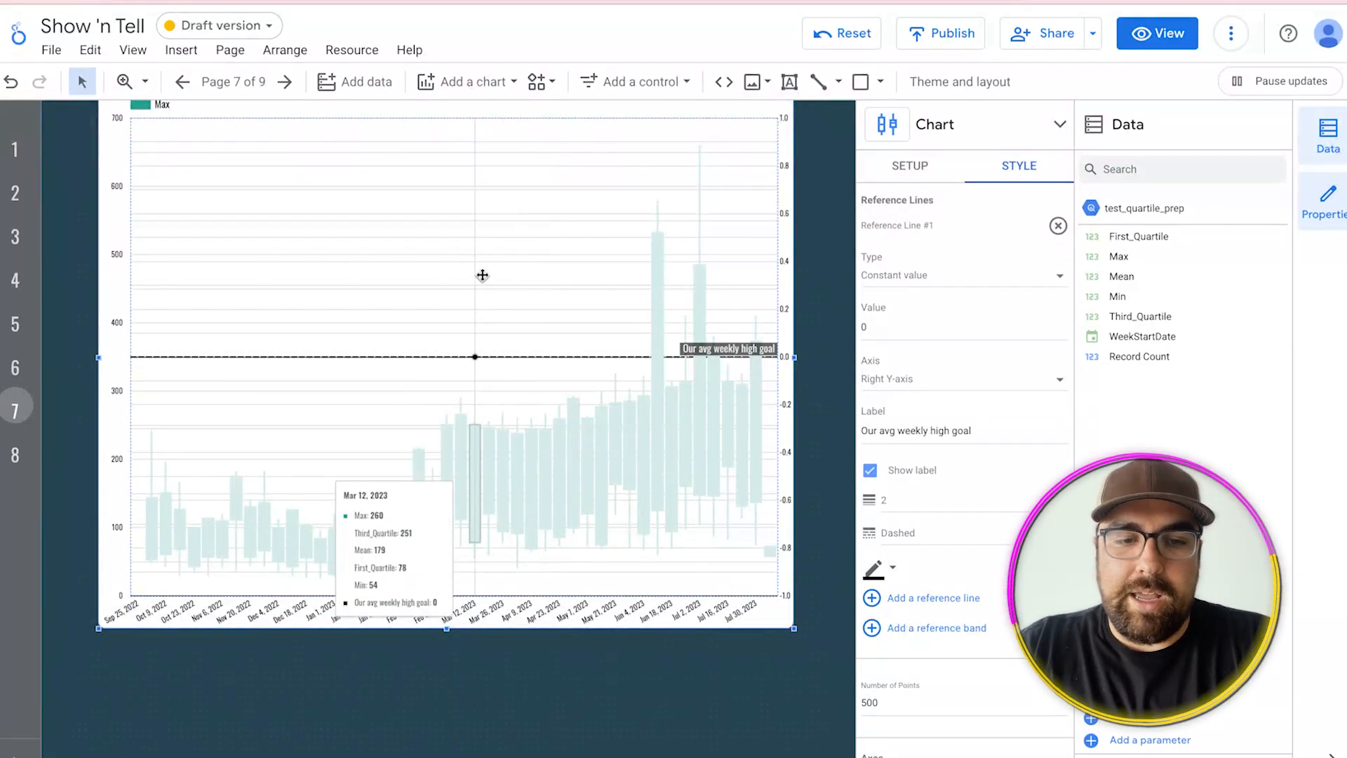
# - Duplicate the styled boxplot and place the copy directly beneath the original on page 7
pyautogui.hotkey('ctrl', 'v')
pyautogui.moveTo(482, 275); pyautogui.dragTo(457, 578)
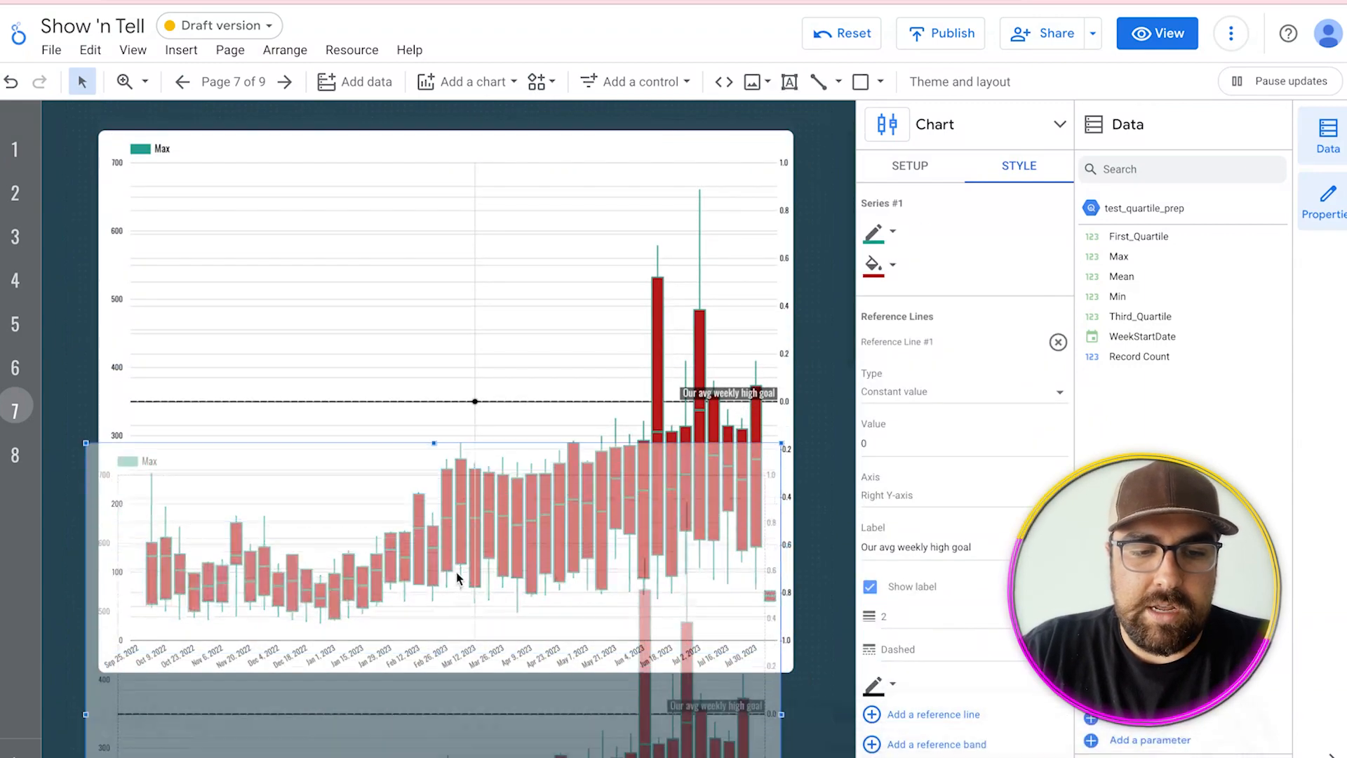
pyautogui.scroll(-3, 457, 578)
pyautogui.moveTo(489, 337); pyautogui.dragTo(492, 583)
# - Convert the duplicated boxplot to a candlestick chart
pyautogui.click(1024, 133)
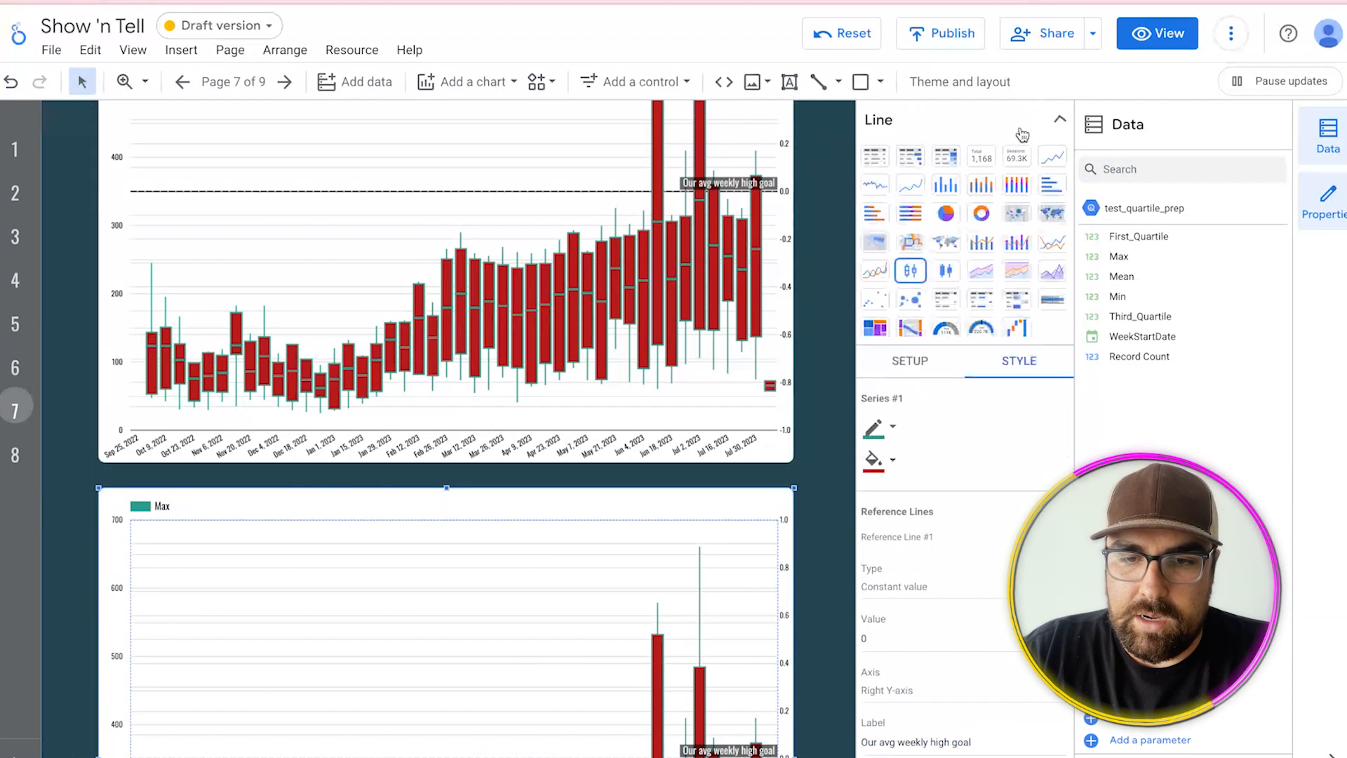
pyautogui.click(946, 271)
pyautogui.scroll(-5, 641, 460)
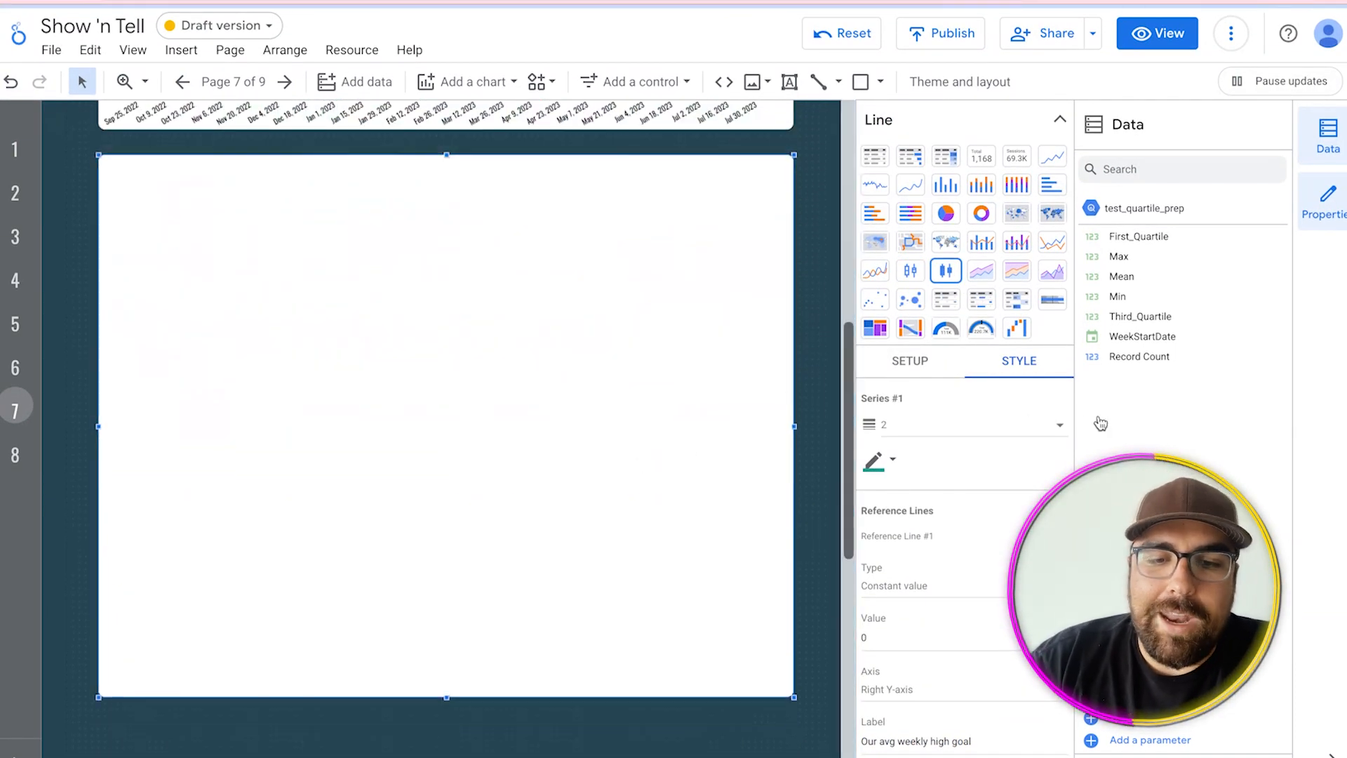
# - Set the candlestick chart's metrics to Max, Third_Quartile, First_Quartile and Min by replacing Mean with Min in the last slot
pyautogui.click(917, 361)
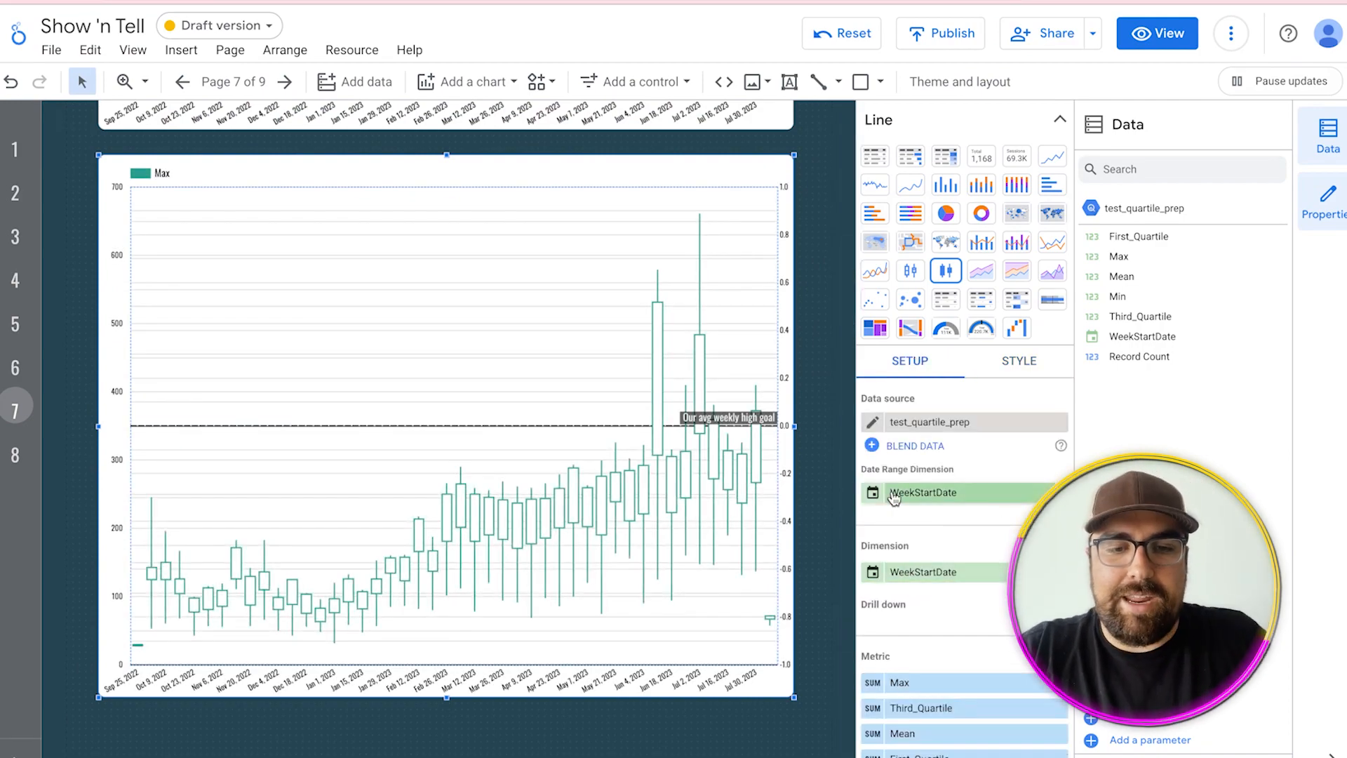
pyautogui.scroll(-2, 898, 642)
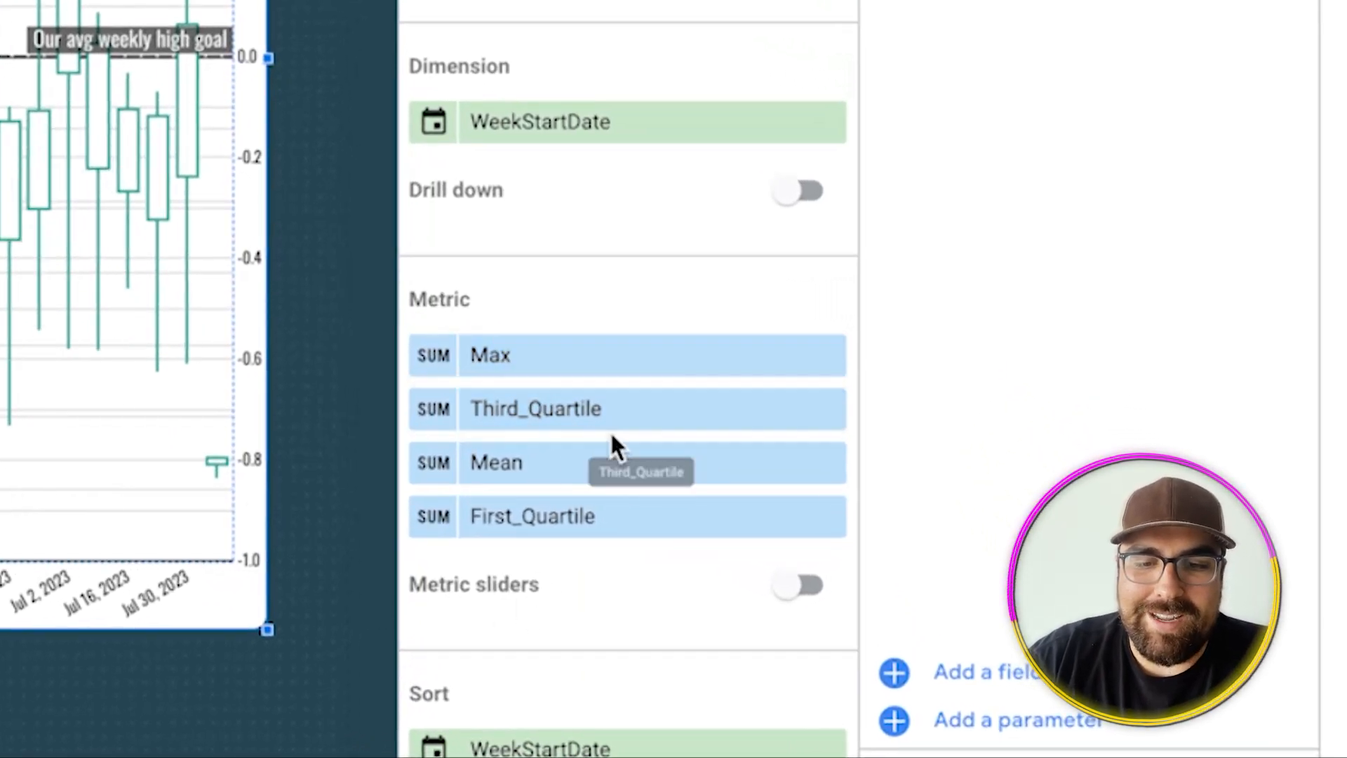
pyautogui.moveTo(624, 514); pyautogui.dragTo(608, 463)
pyautogui.click(556, 515)
pyautogui.write('min')
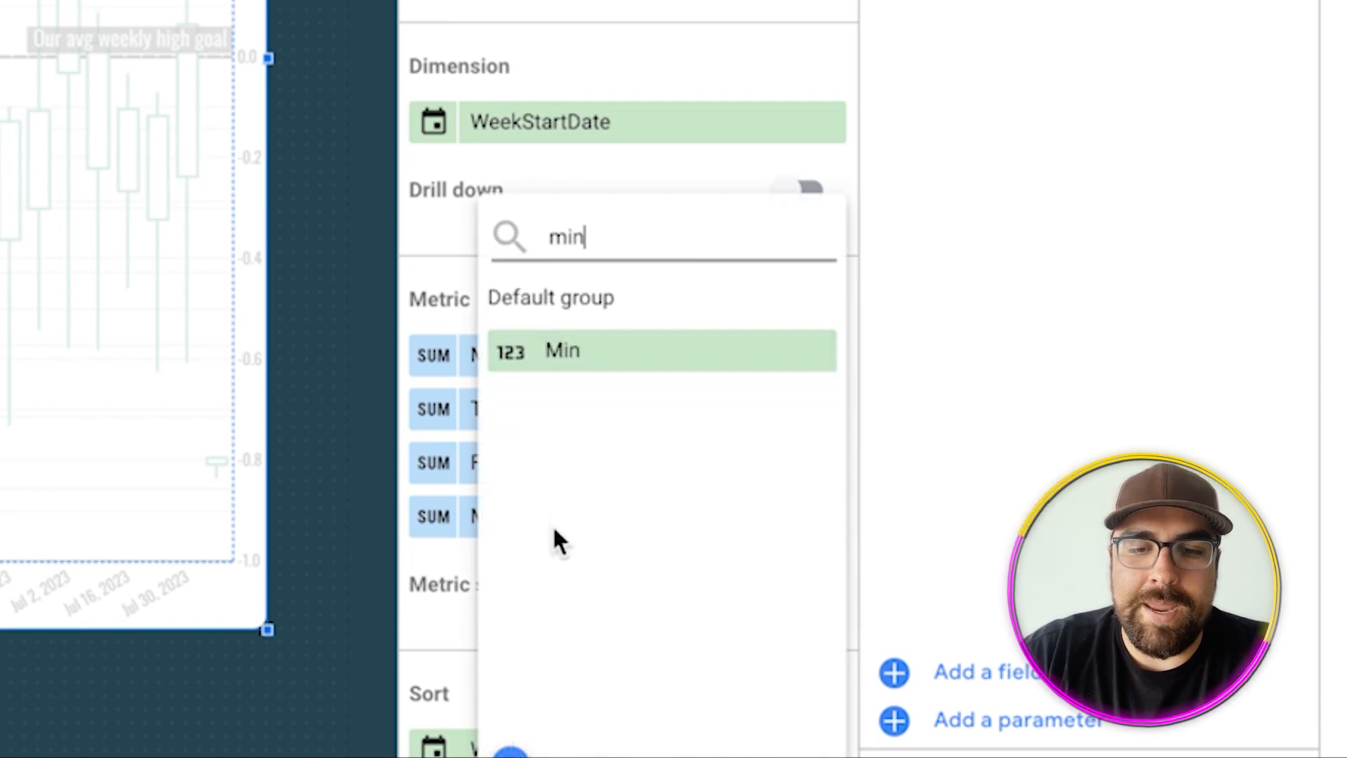
pyautogui.click(587, 372)
# - Sort the candlestick chart by WeekStartDate in ascending order and compare it with the boxplot above
pyautogui.scroll(-3, 645, 544)
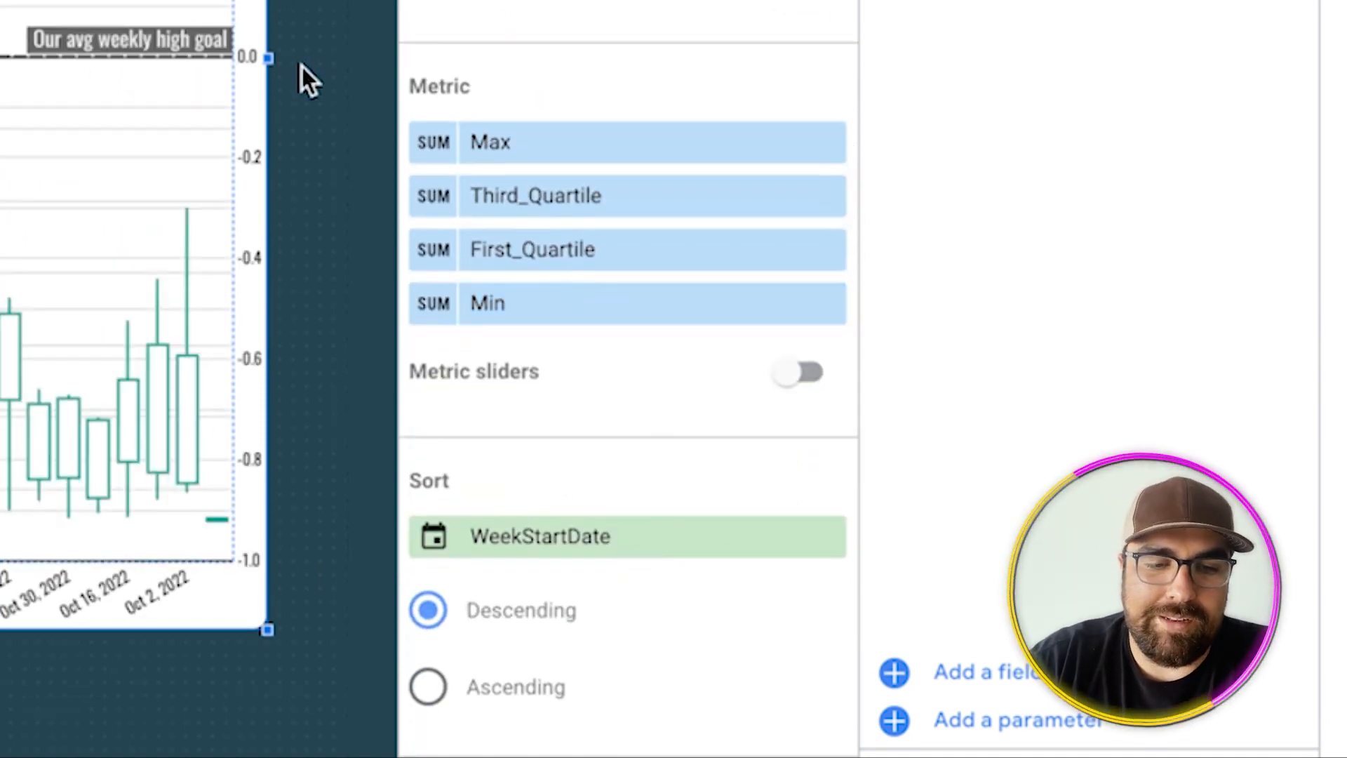
pyautogui.scroll(-3, 427, 482)
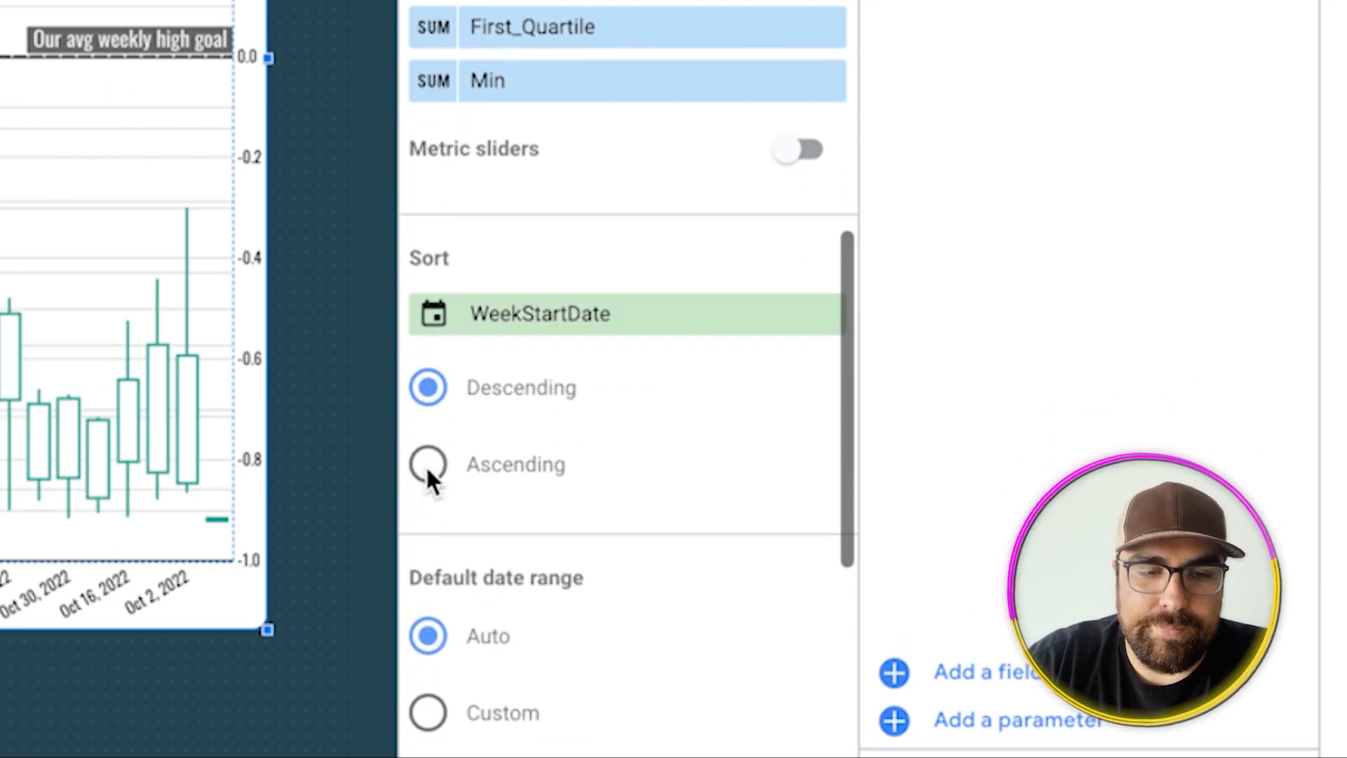
pyautogui.click(535, 484)
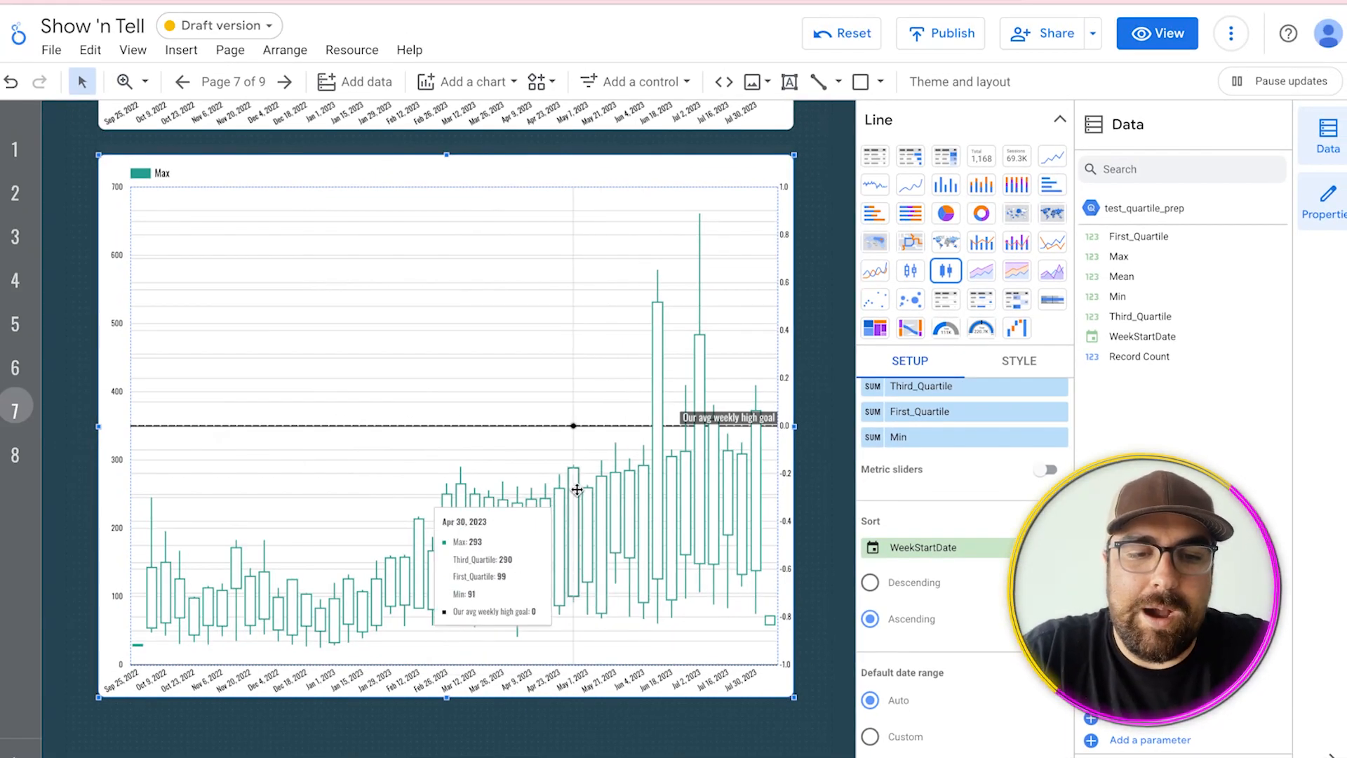
pyautogui.scroll(6, 577, 472)
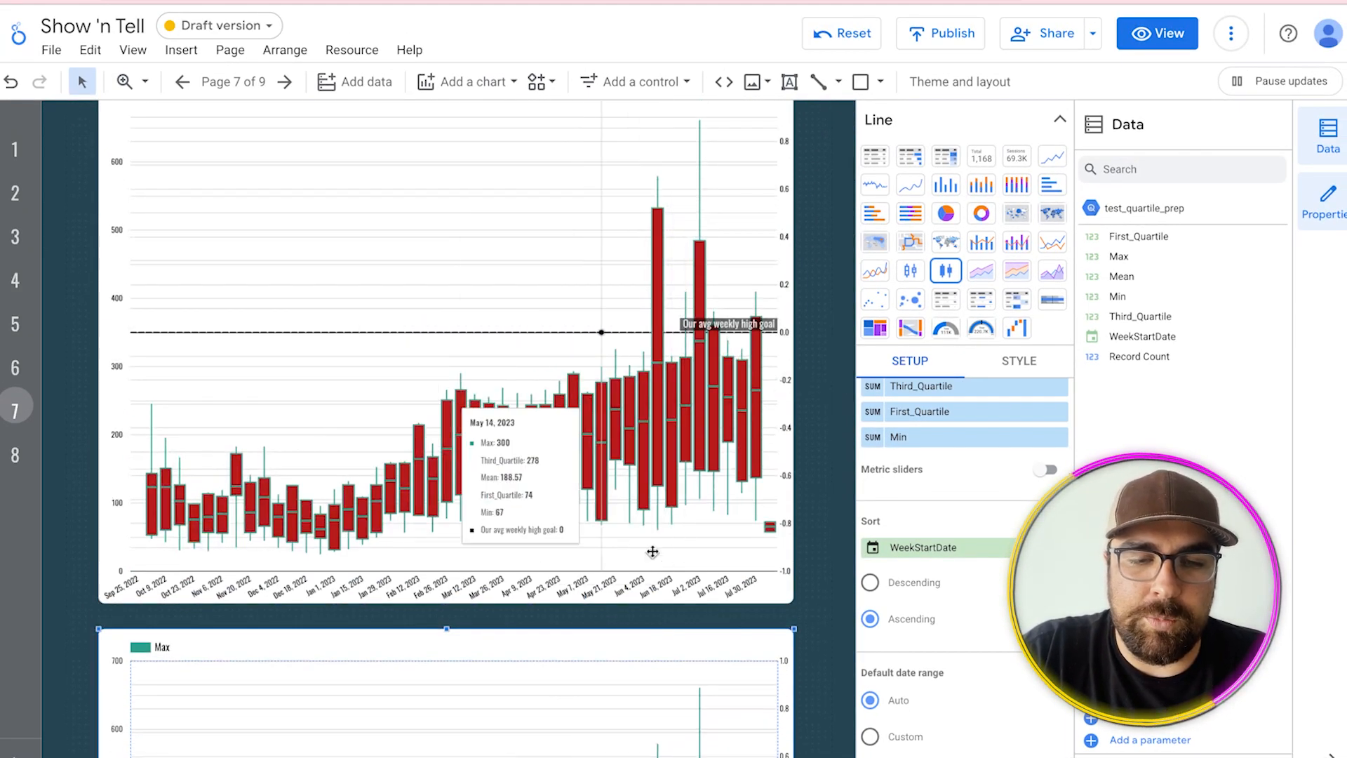
pyautogui.scroll(-6, 676, 427)
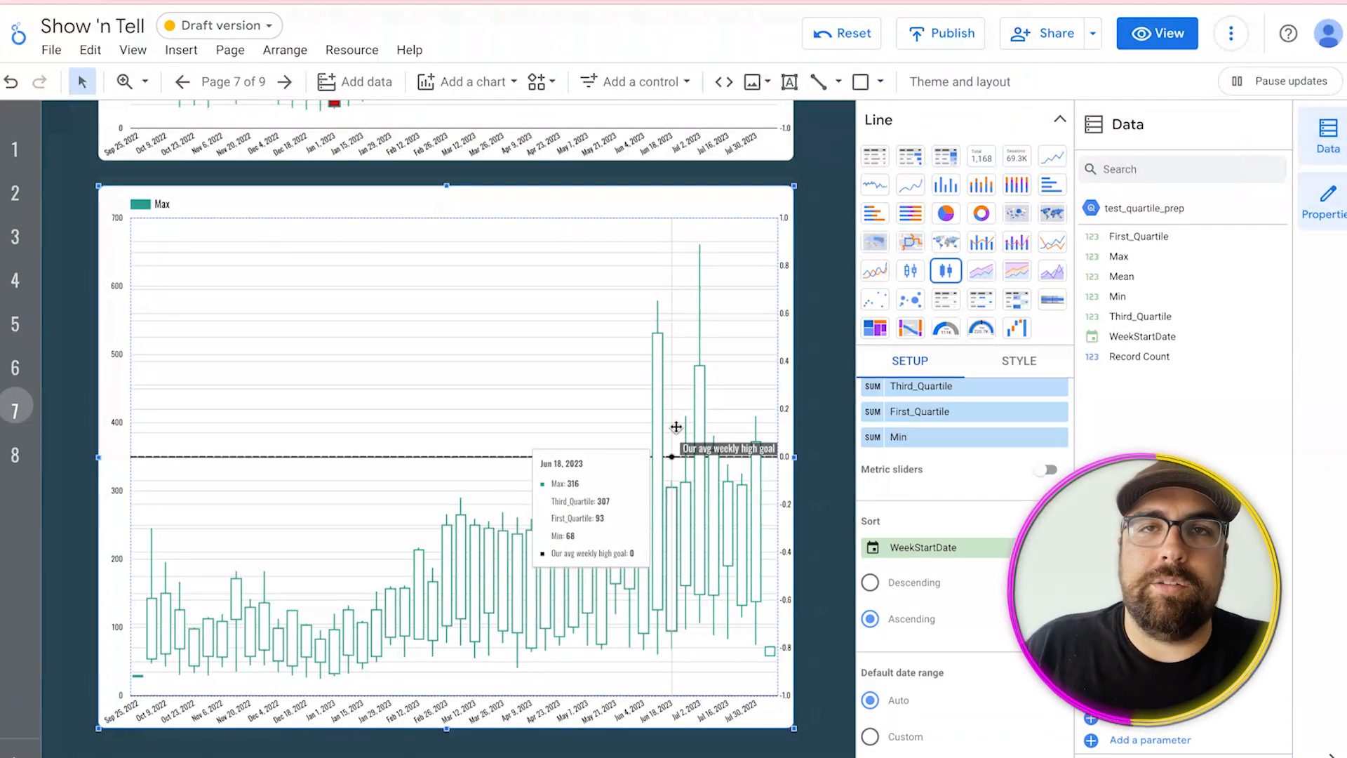
# - Change the boxplot's box fill colour from red to amber yellow
pyautogui.scroll(4, 675, 427)
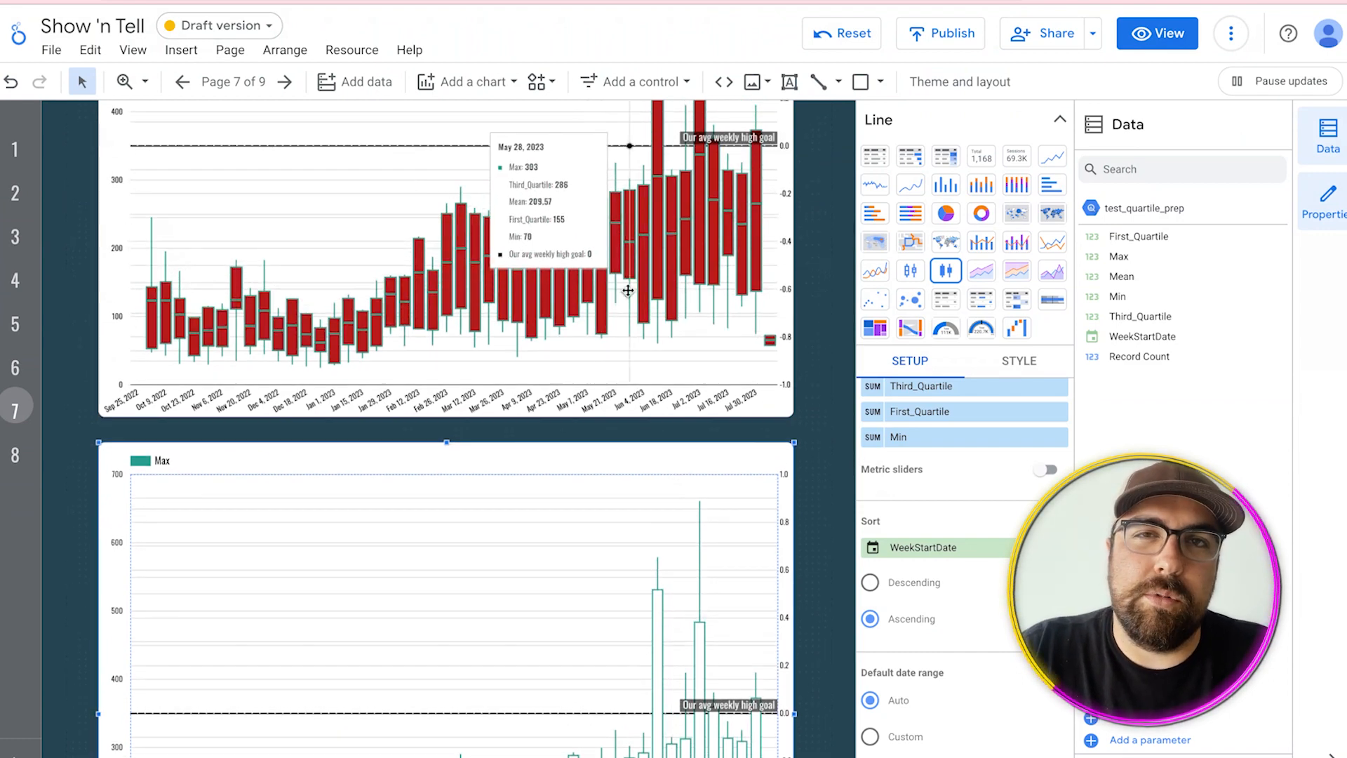
pyautogui.scroll(1, 628, 290)
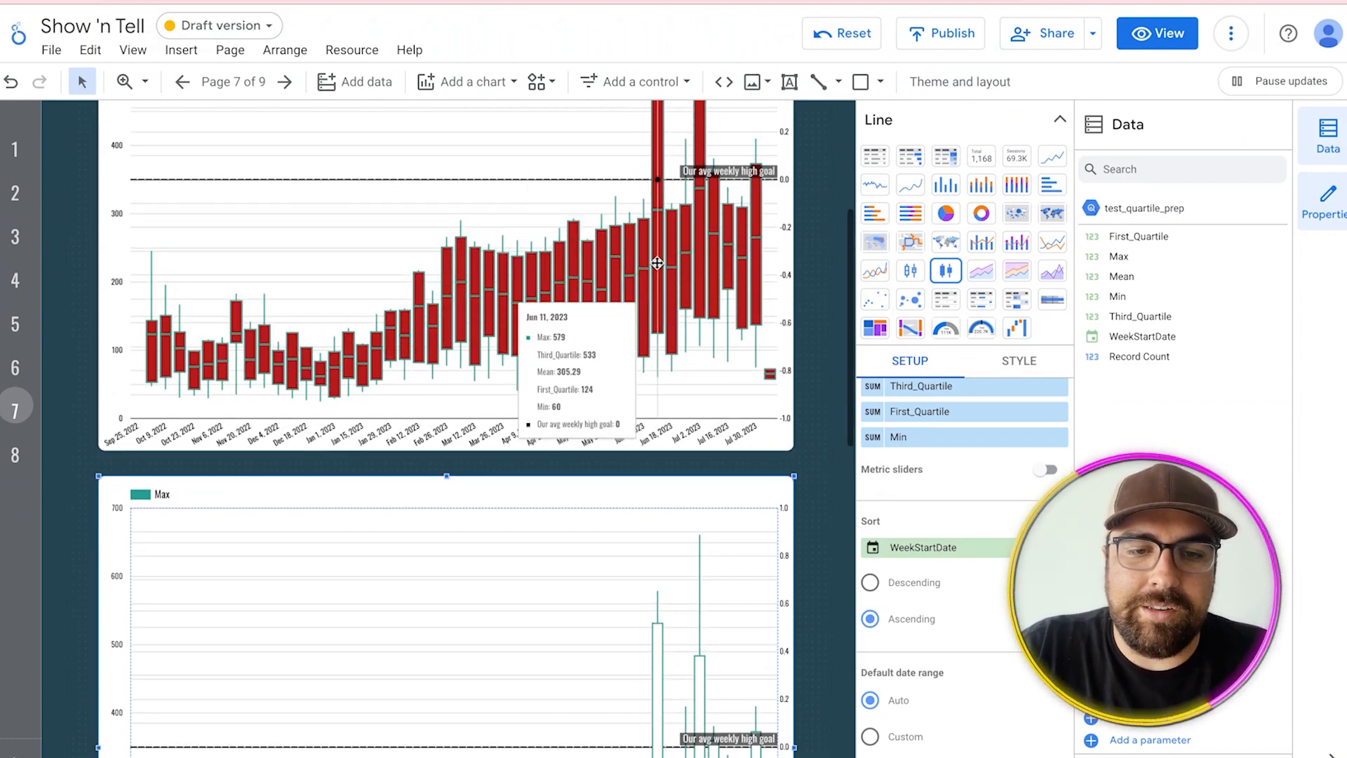
pyautogui.click(781, 233)
pyautogui.scroll(2, 737, 239)
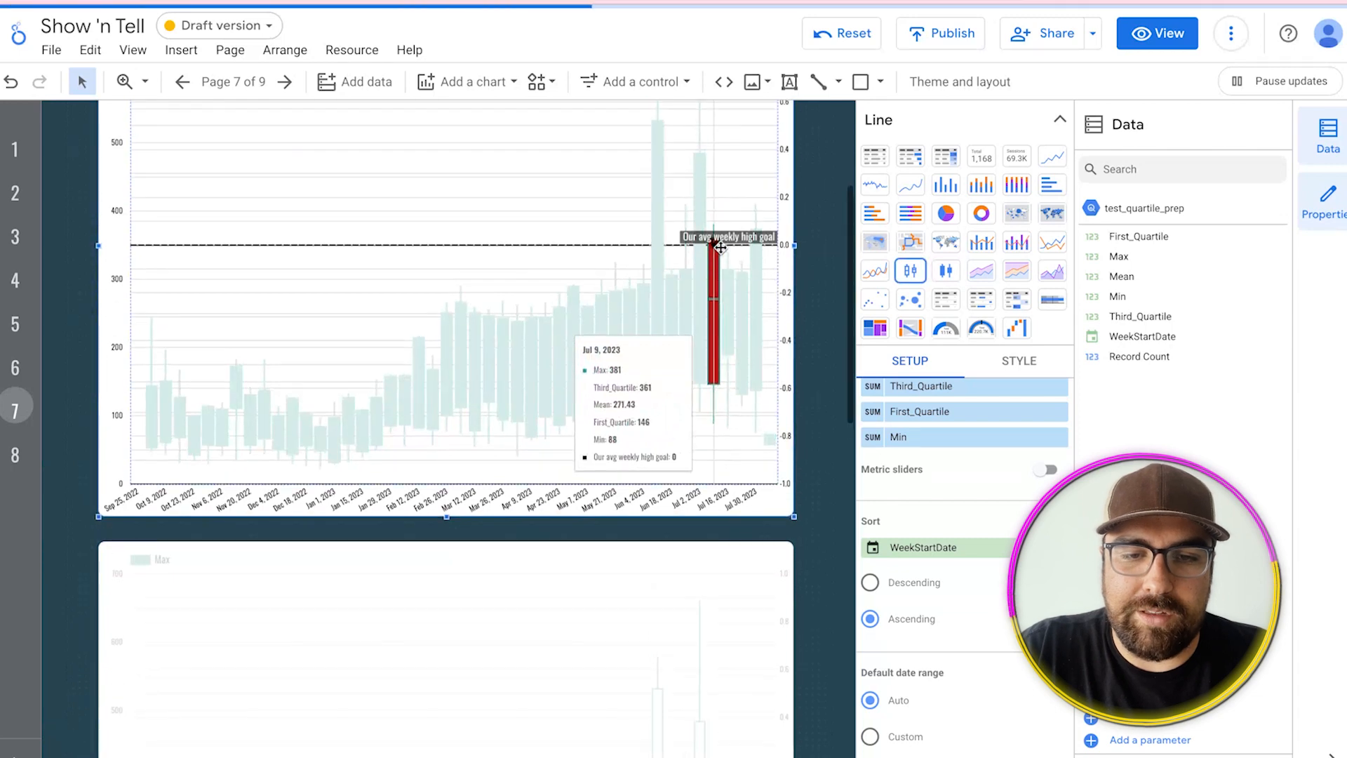
pyautogui.click(1011, 361)
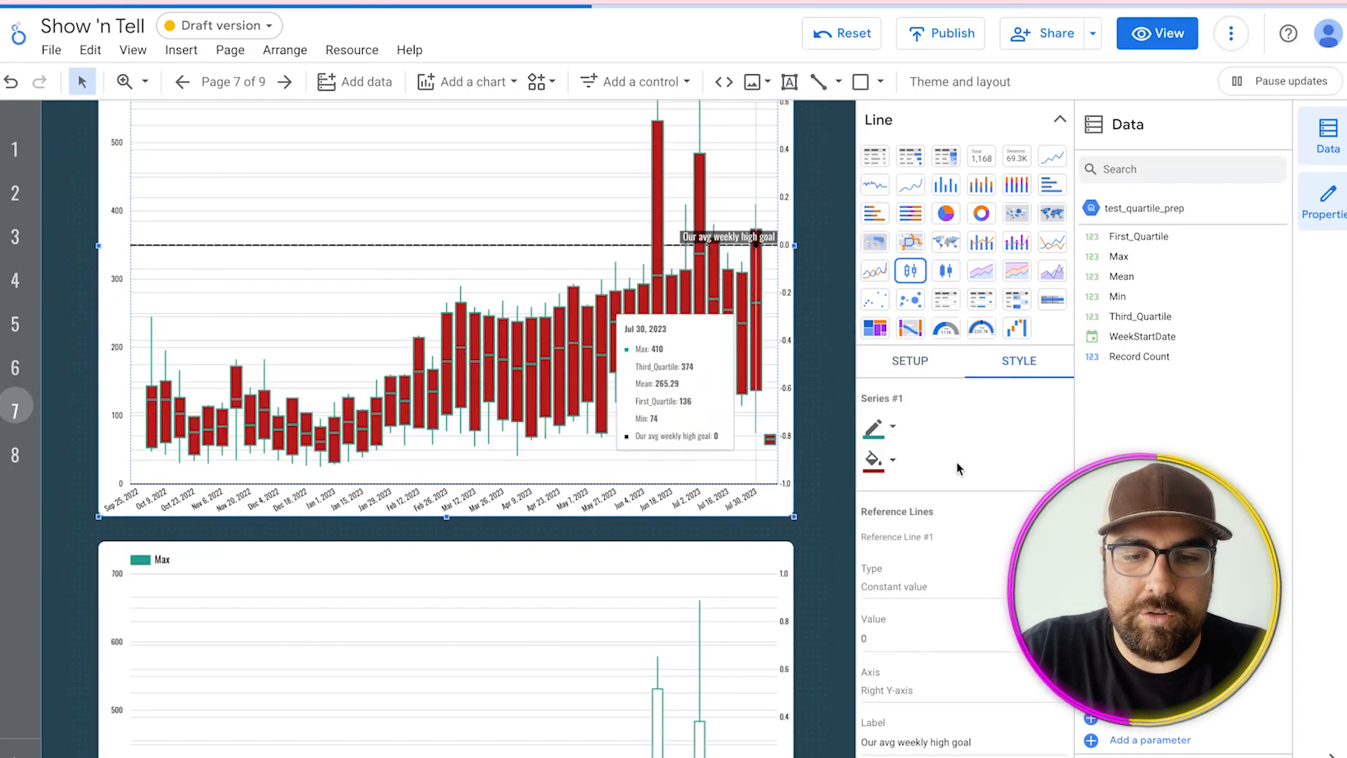
pyautogui.click(884, 459)
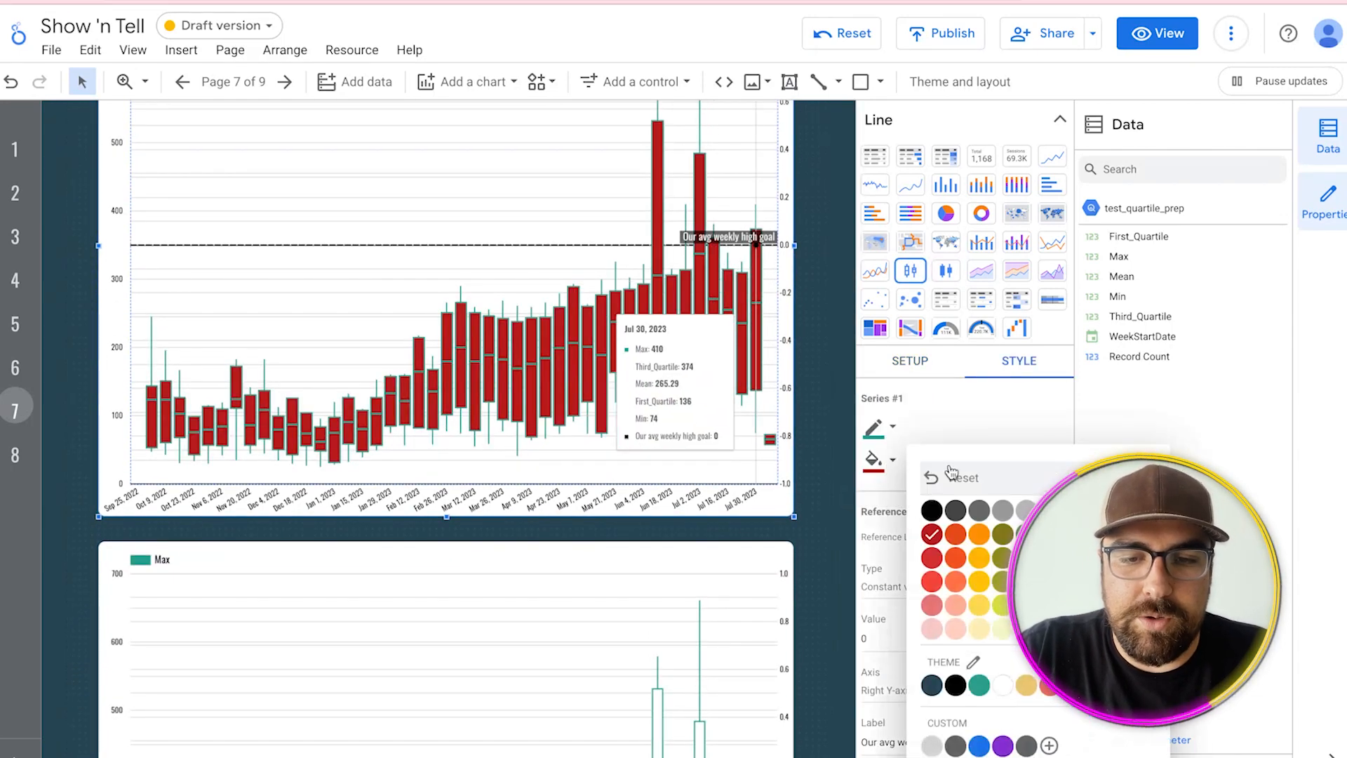
pyautogui.click(982, 562)
# - Duplicate the candlestick chart and place the copy directly beneath the original on page 7
pyautogui.scroll(-5, 616, 250)
pyautogui.click(548, 483)
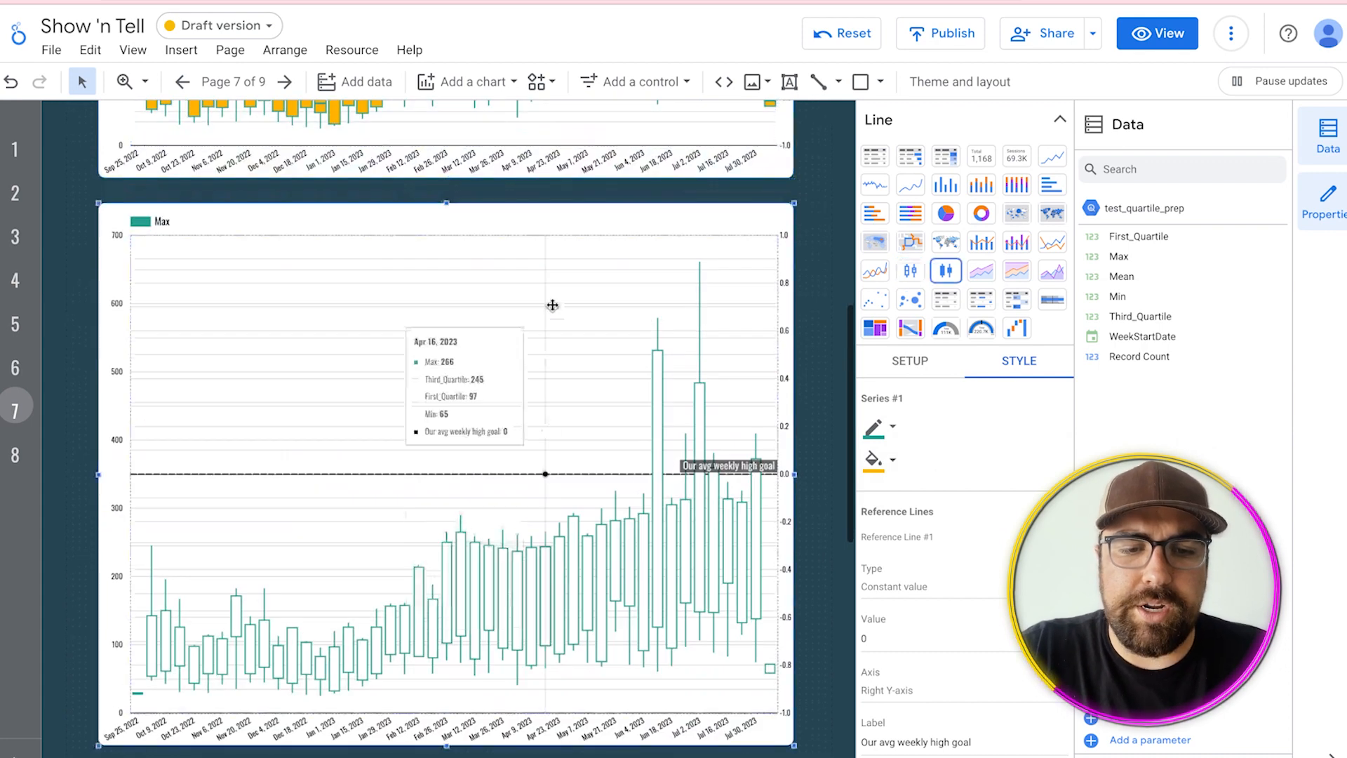
pyautogui.scroll(-2, 552, 305)
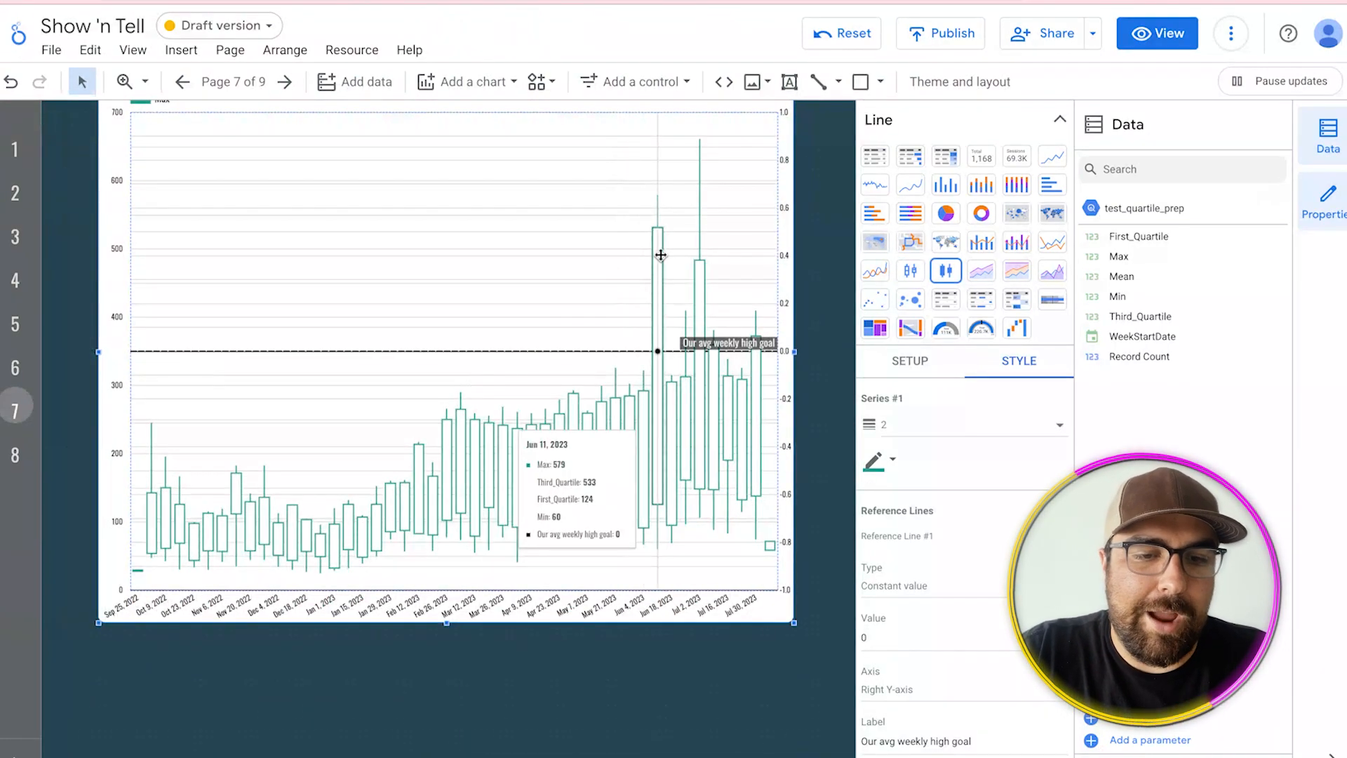
pyautogui.scroll(-3, 590, 473)
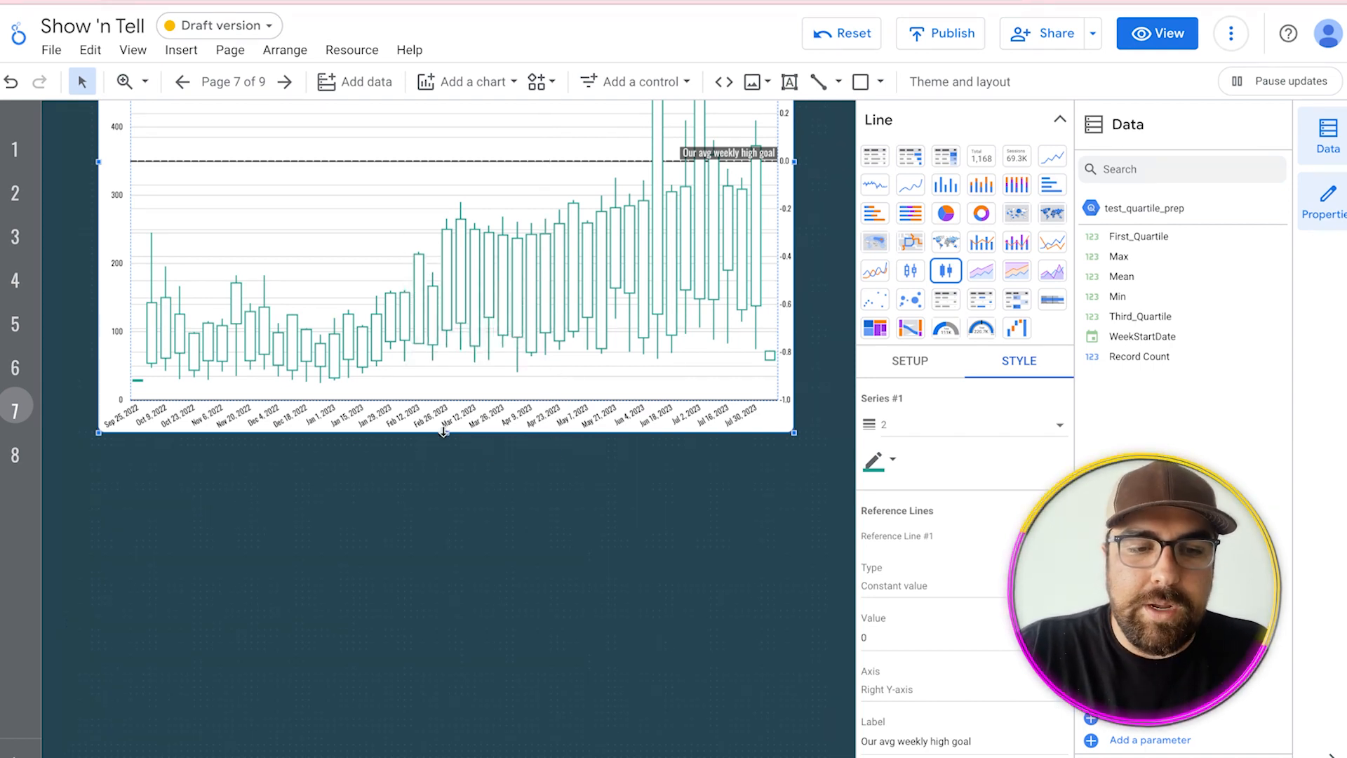
pyautogui.scroll(-3, 522, 457)
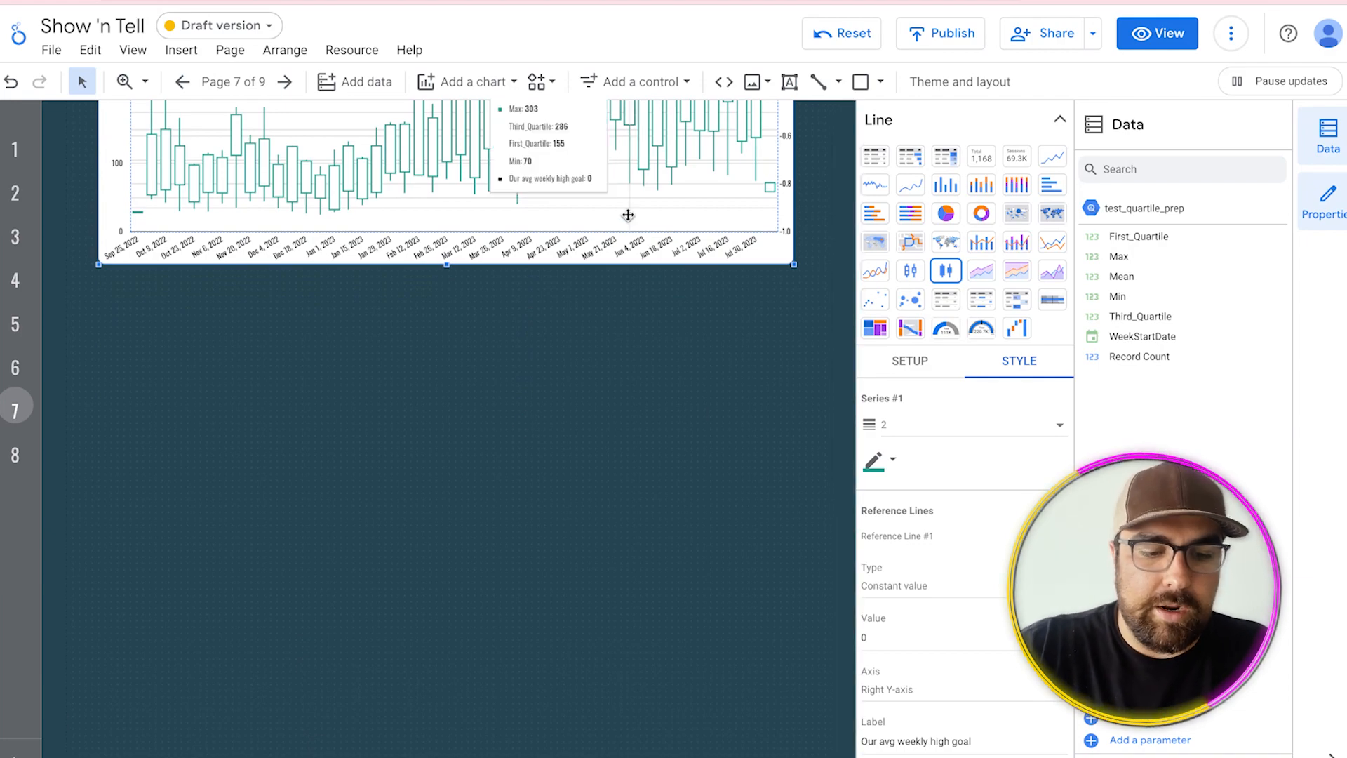
pyautogui.scroll(5, 603, 336)
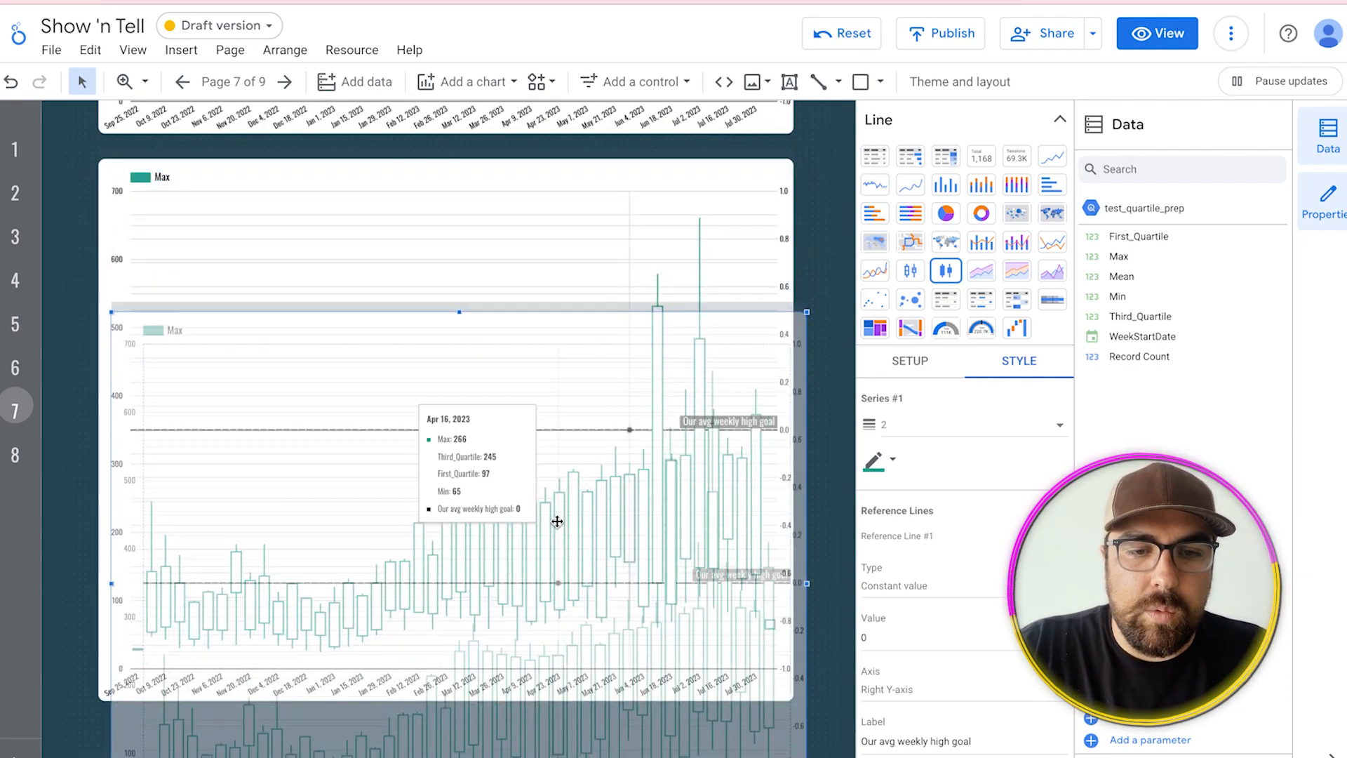
pyautogui.scroll(5, 557, 520)
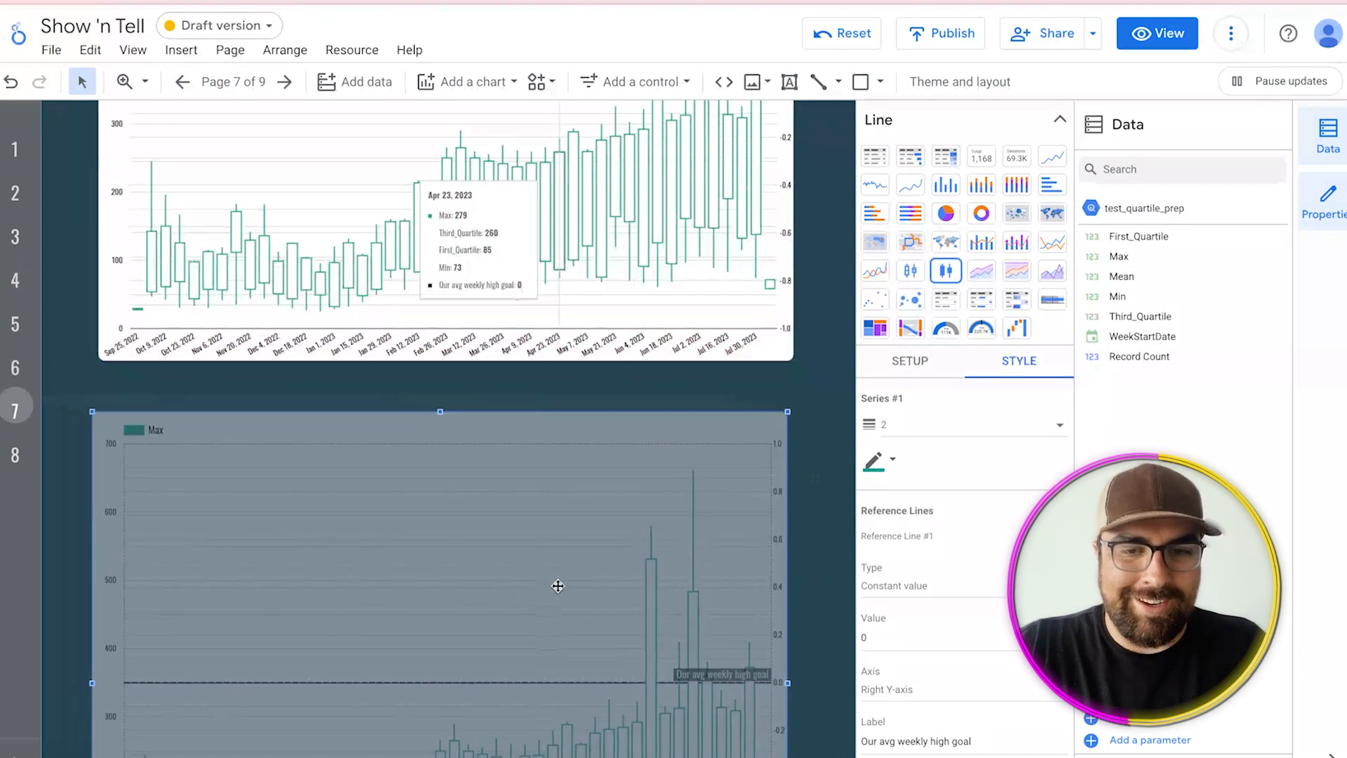
# - Convert the duplicated candlestick chart to a waterfall chart and collapse the chart type choices
pyautogui.click(1016, 327)
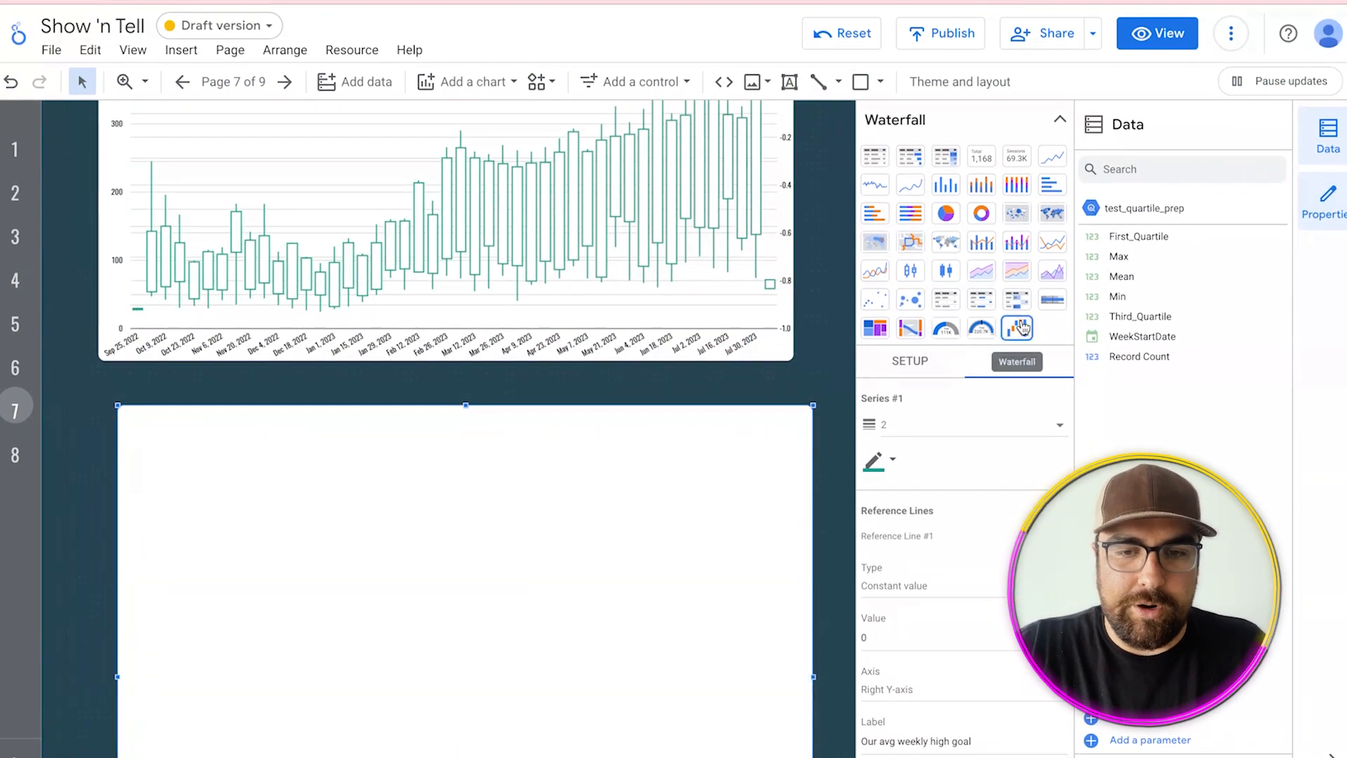
pyautogui.scroll(-3, 487, 435)
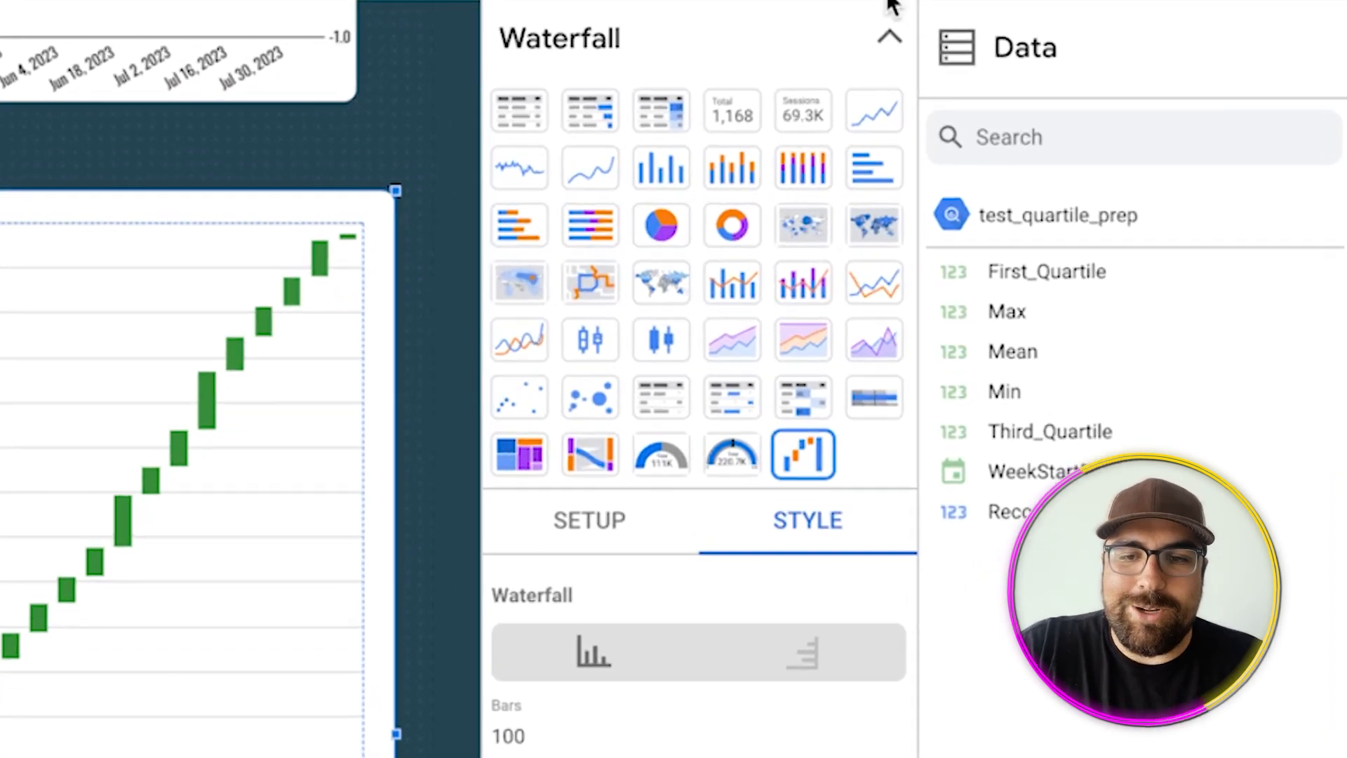
pyautogui.click(890, 37)
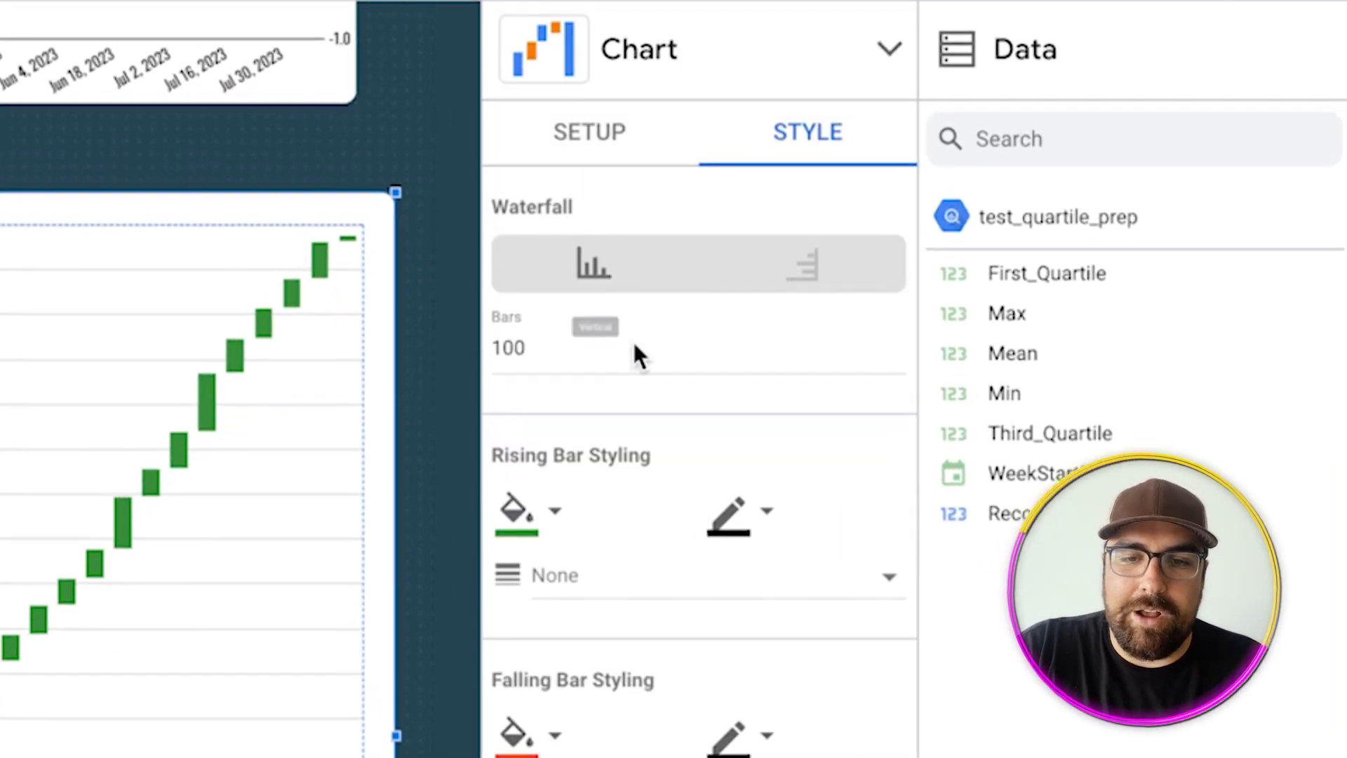
# - Switch the waterfall chart's data source to GA4 - Google Merch Shop
pyautogui.click(609, 129)
pyautogui.click(665, 273)
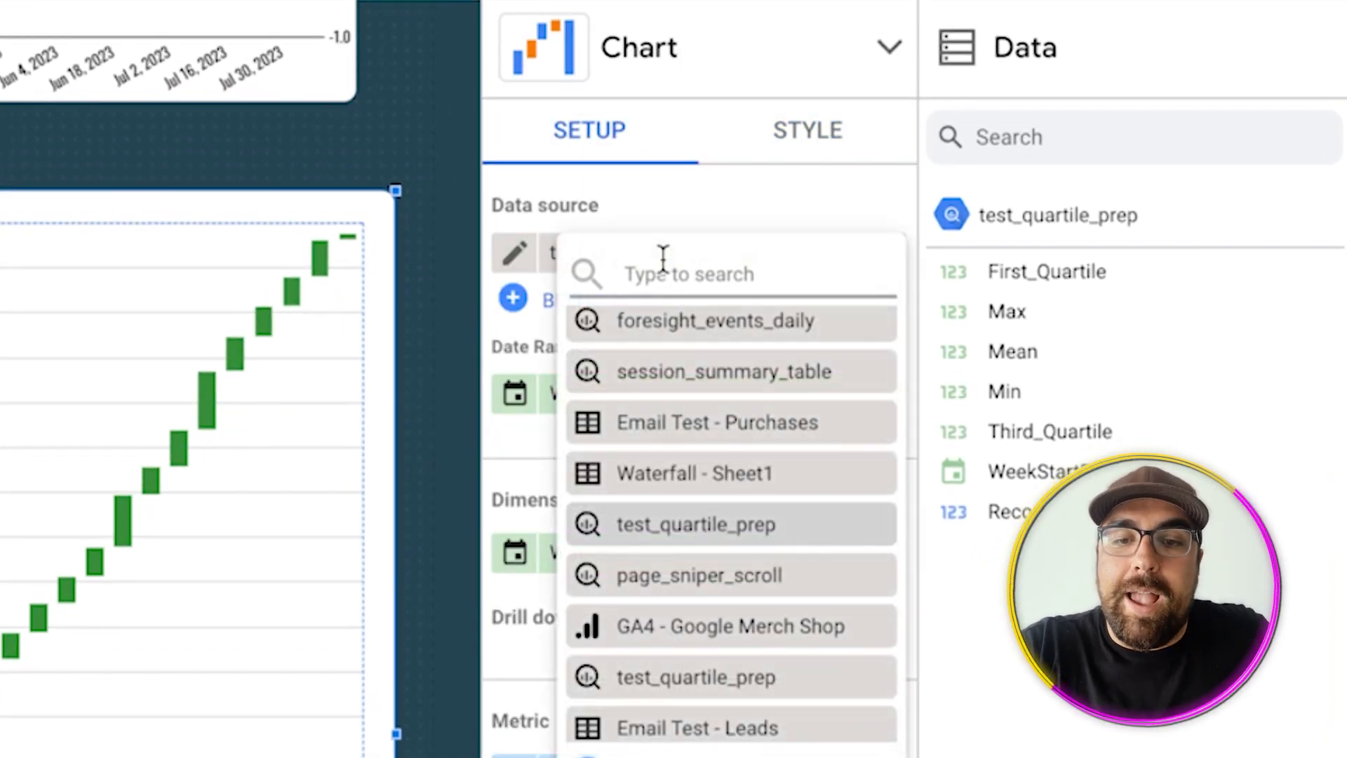
pyautogui.scroll(2, 752, 558)
pyautogui.scroll(-3, 752, 562)
pyautogui.click(752, 565)
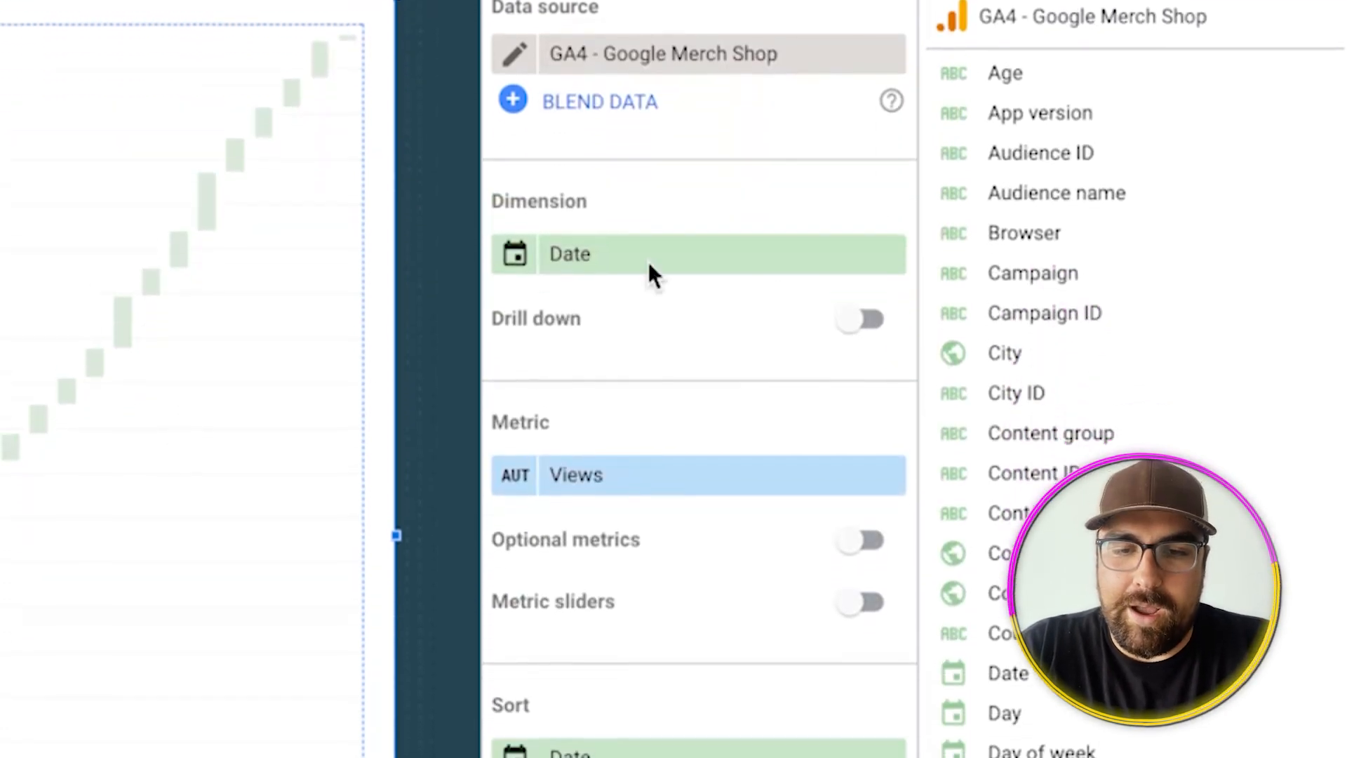
# - Replace the waterfall chart's Views metric with Sessions
pyautogui.click(623, 483)
pyautogui.write('sessions')
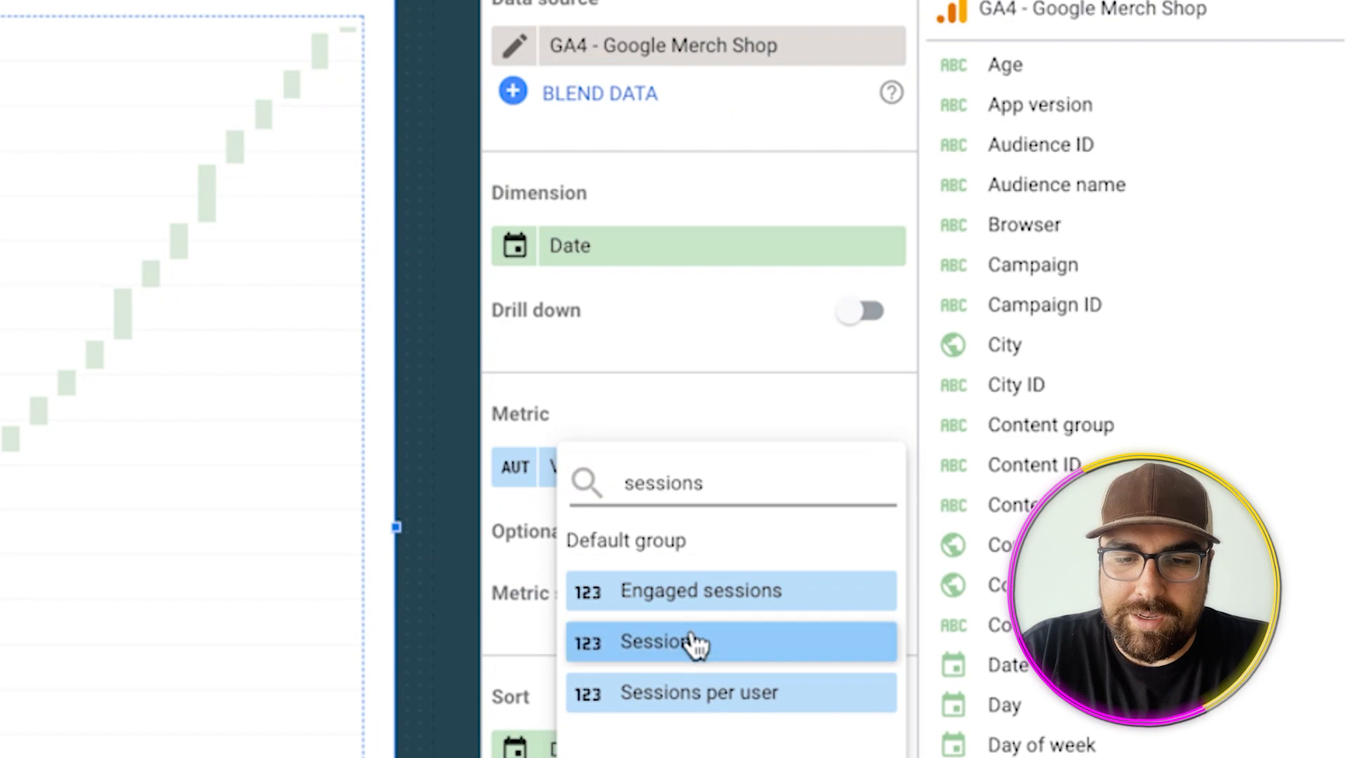
pyautogui.click(693, 640)
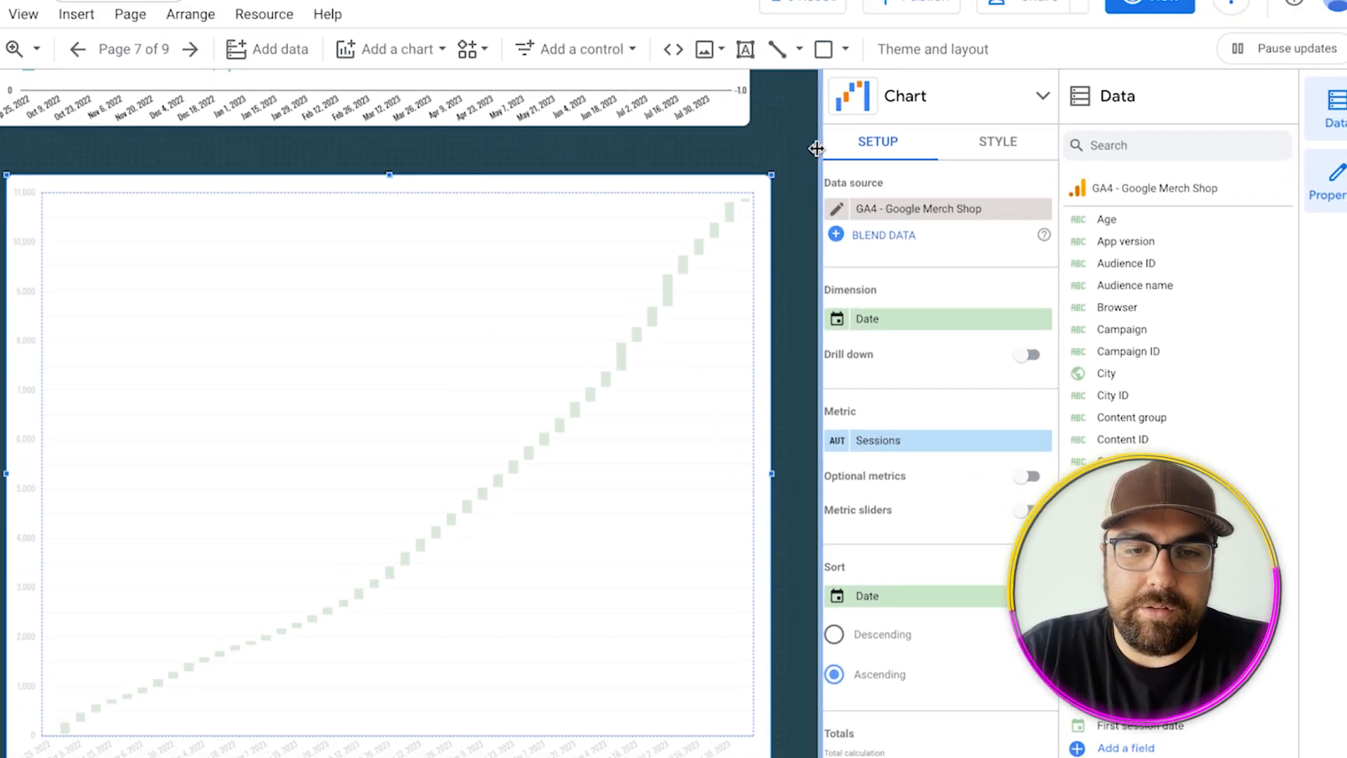
# - Set the start date of the page's date range control to June 1, 2022 and apply it
pyautogui.scroll(16, 807, 155)
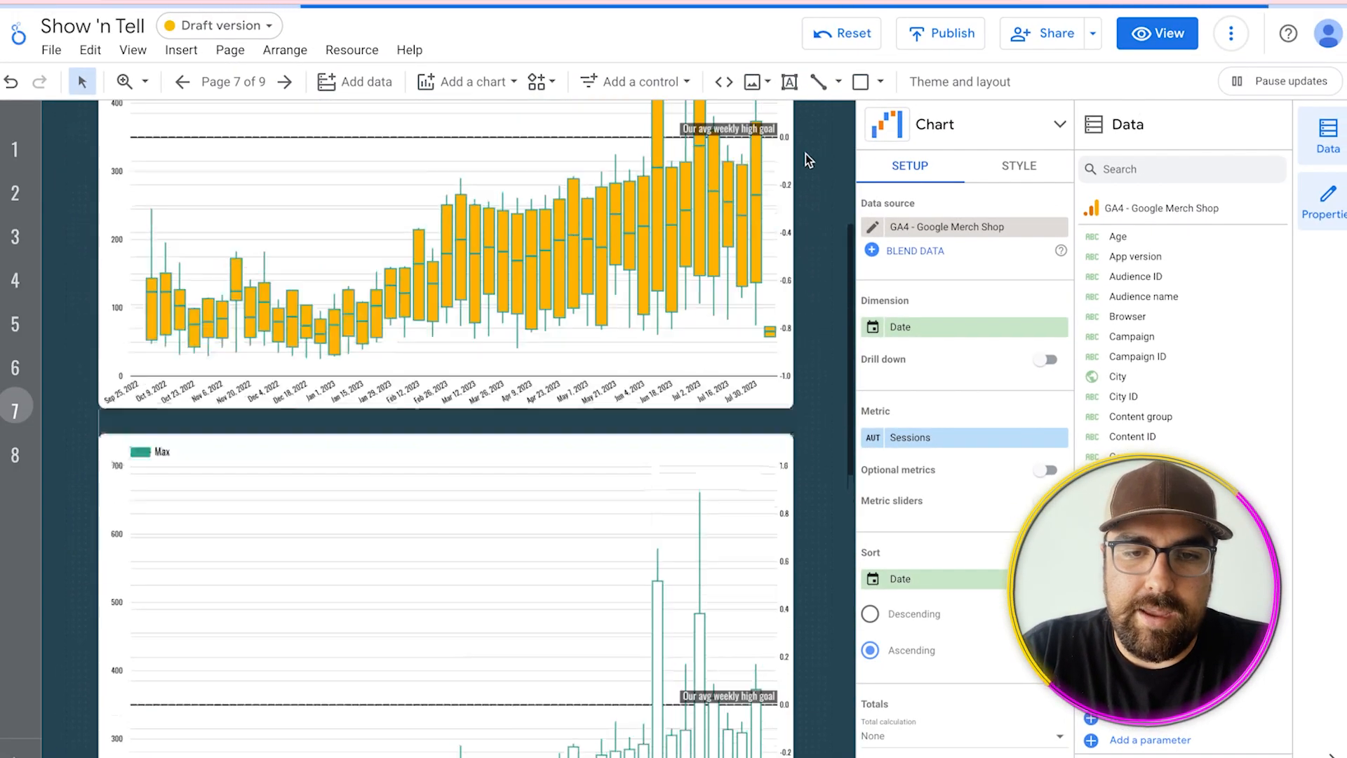
pyautogui.click(785, 166)
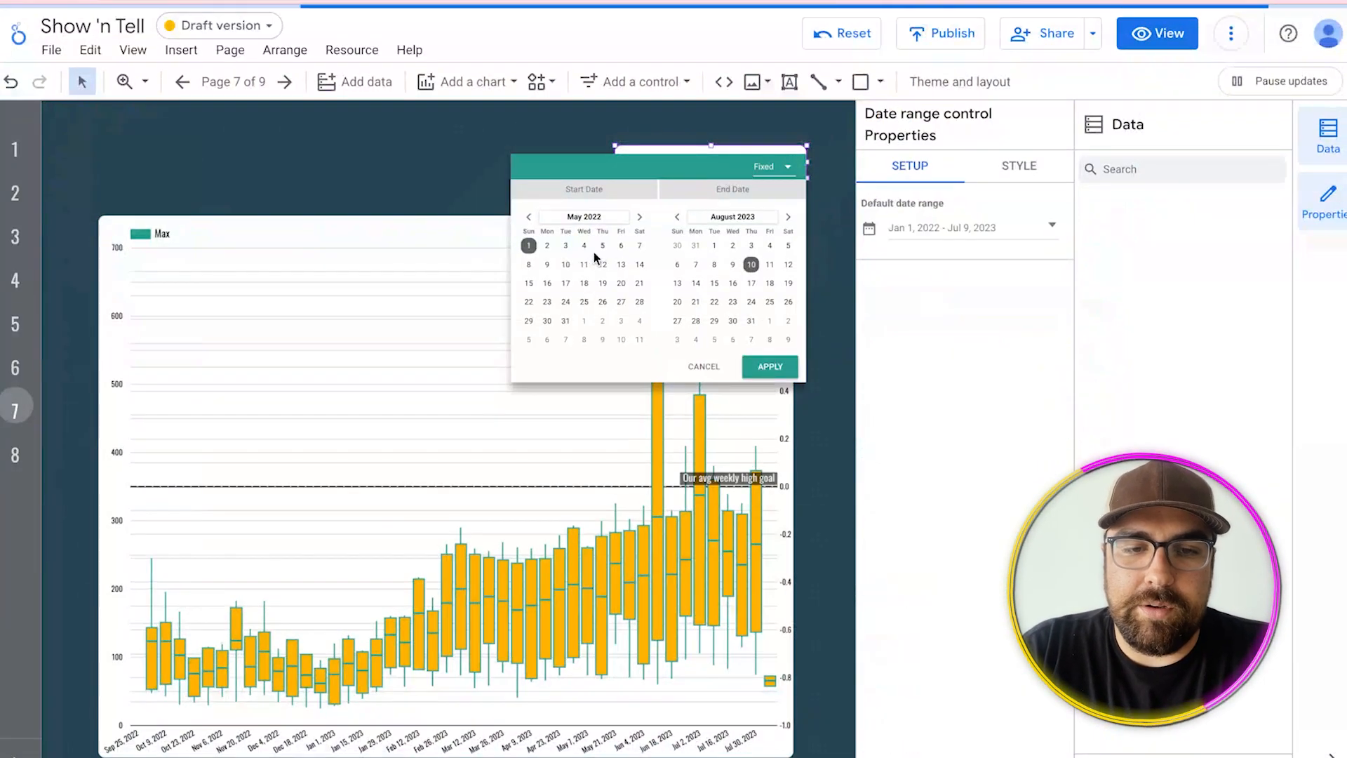
pyautogui.click(640, 217)
pyautogui.click(639, 218)
pyautogui.click(639, 217)
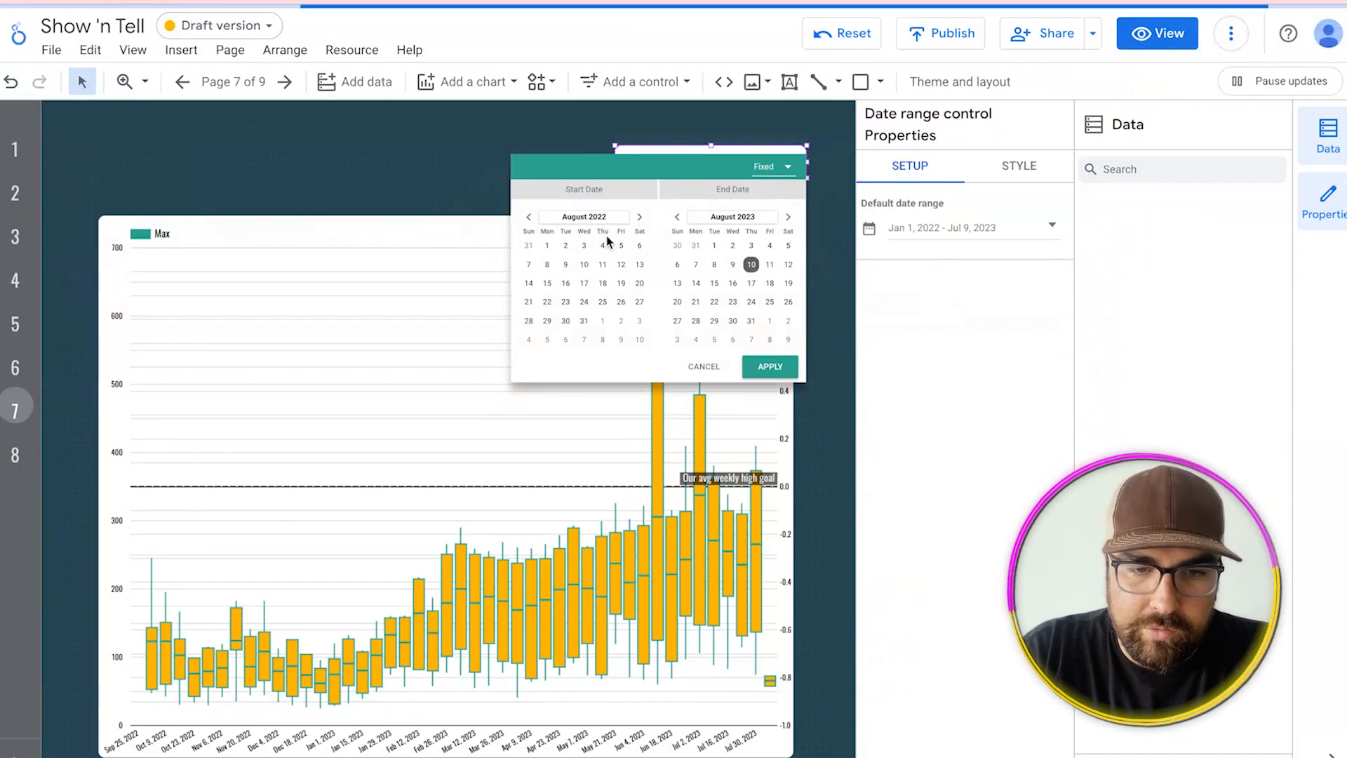
pyautogui.click(528, 217)
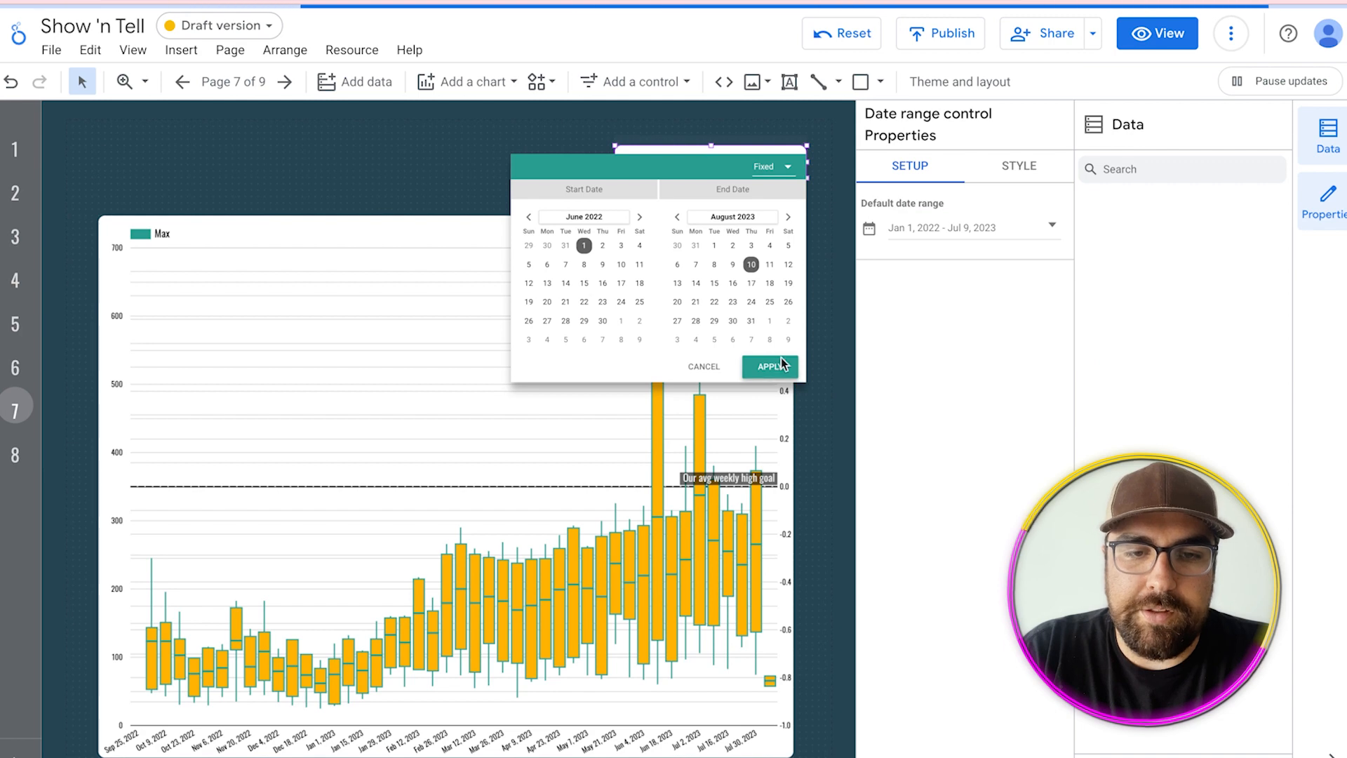
pyautogui.click(769, 366)
# - Change the waterfall chart's data source to GA4 Native - Better Than Data
pyautogui.scroll(-9, 590, 422)
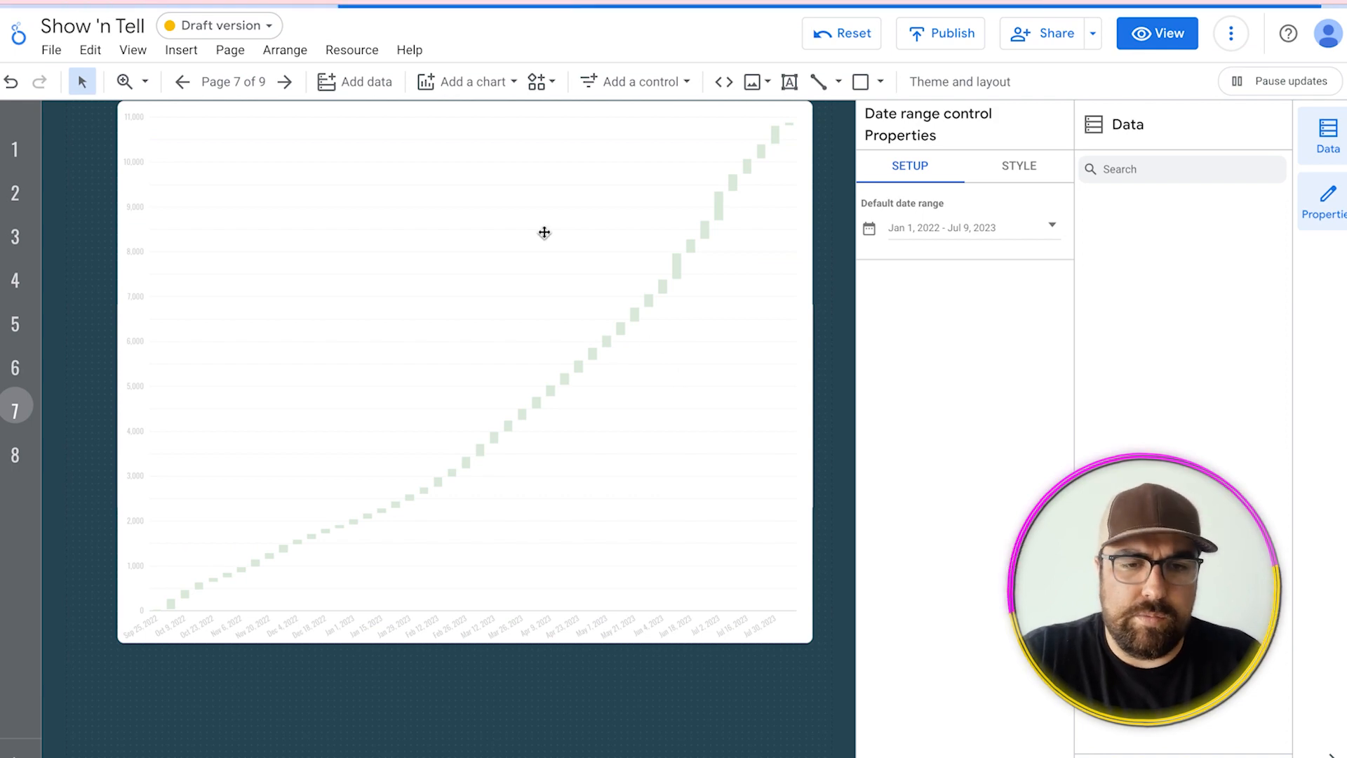
pyautogui.scroll(6, 651, 319)
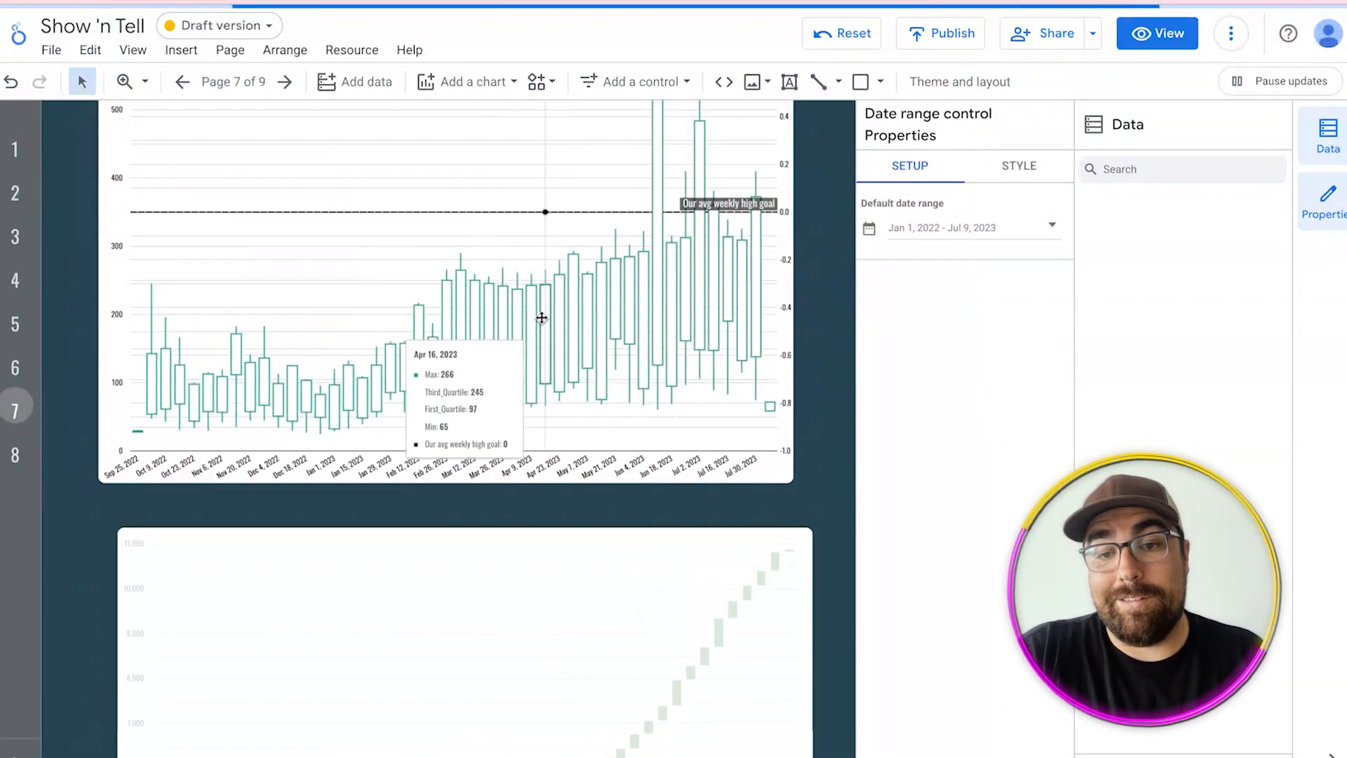
pyautogui.scroll(-2, 542, 318)
pyautogui.scroll(-3, 512, 496)
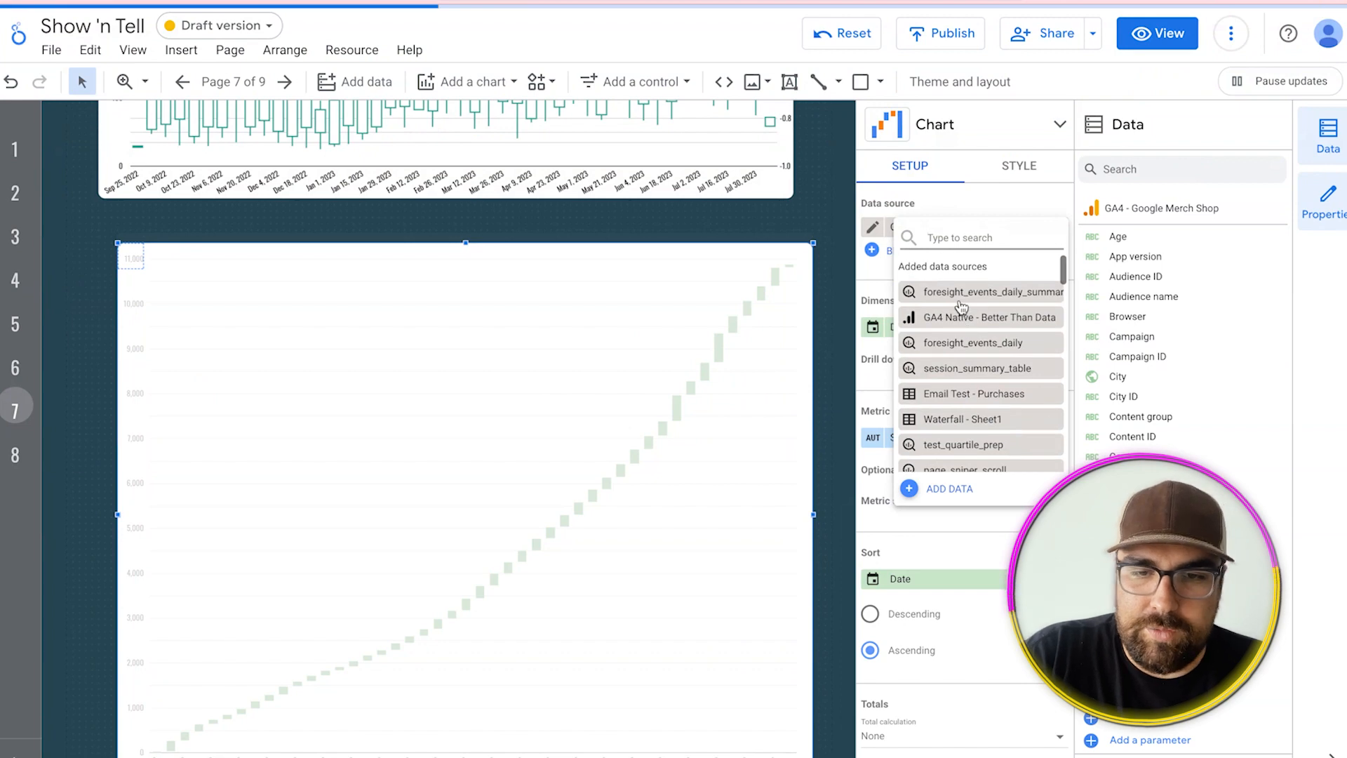
pyautogui.click(972, 315)
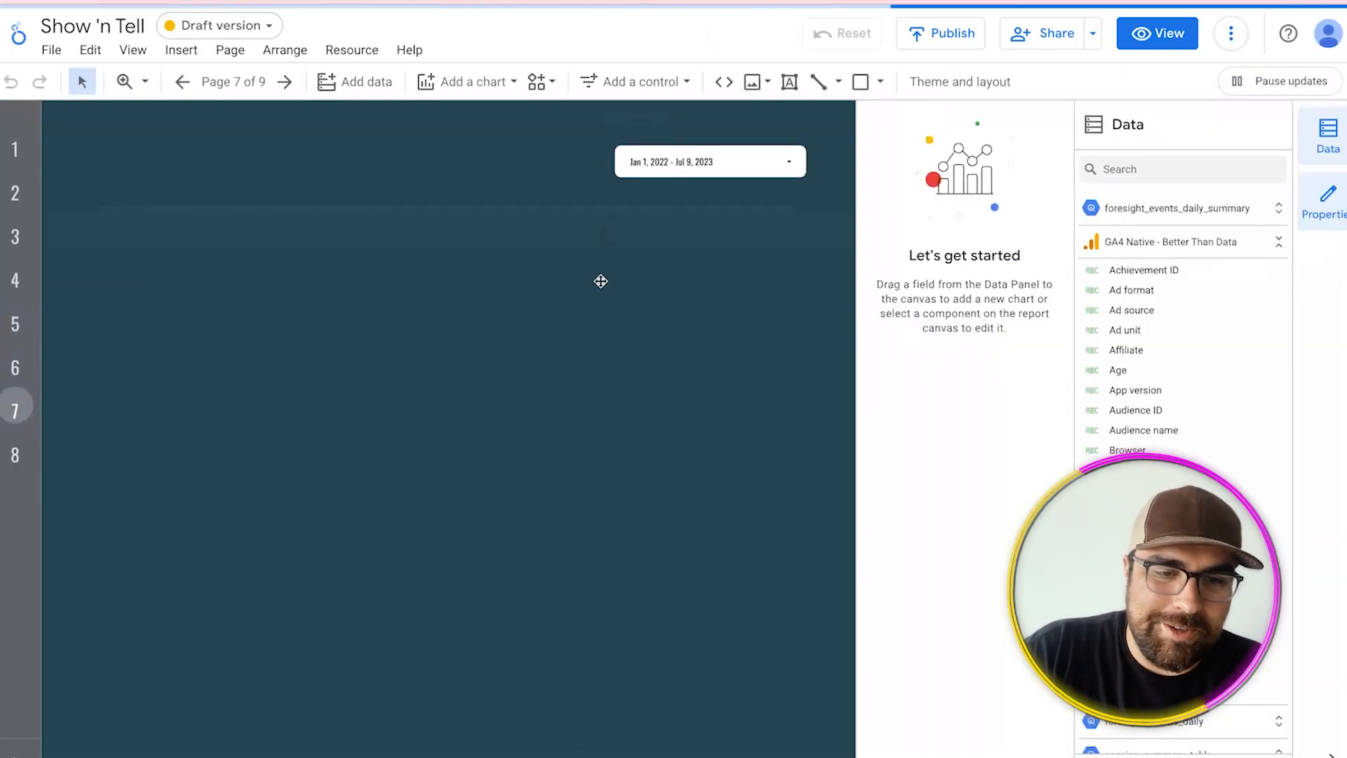
# - Select the waterfall chart below the candlestick chart and hide the data field list to enlarge the canvas
pyautogui.scroll(-3, 554, 539)
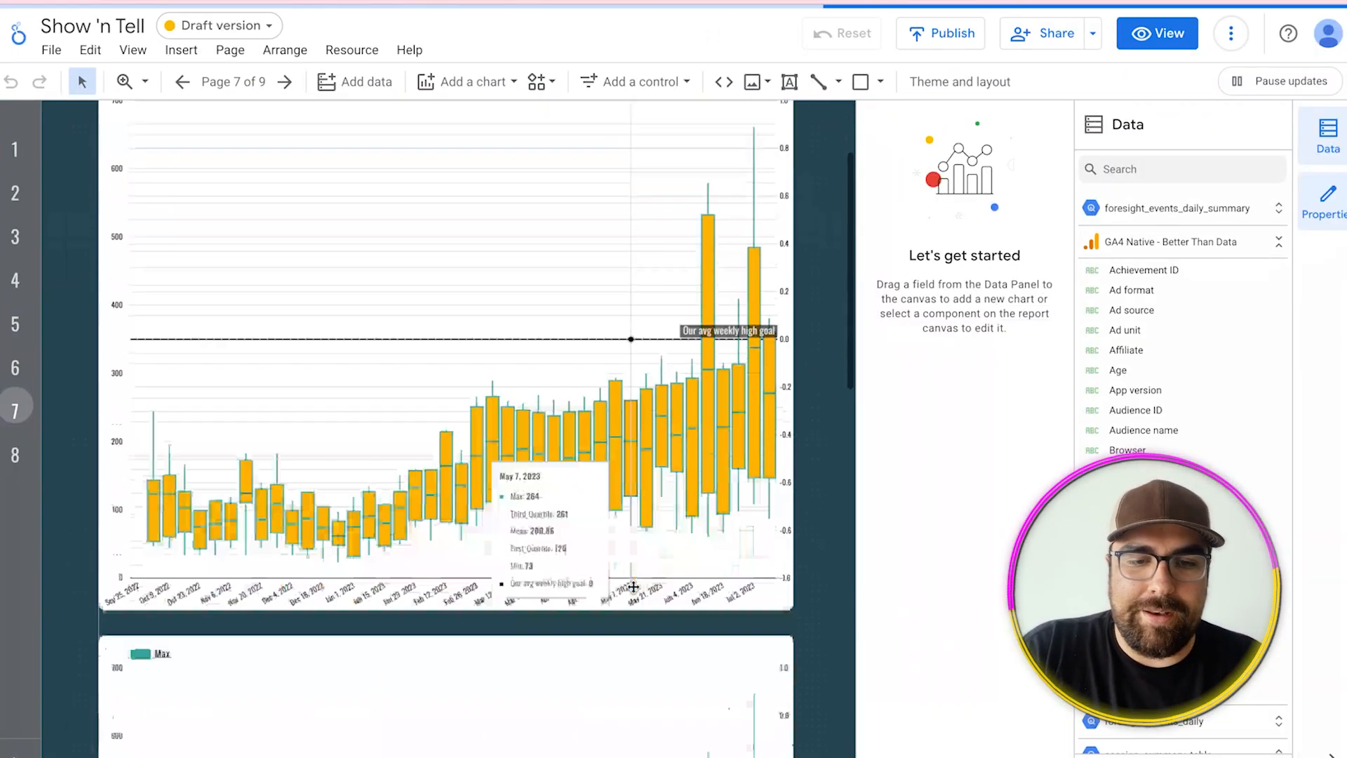
pyautogui.scroll(-5, 634, 586)
pyautogui.click(613, 519)
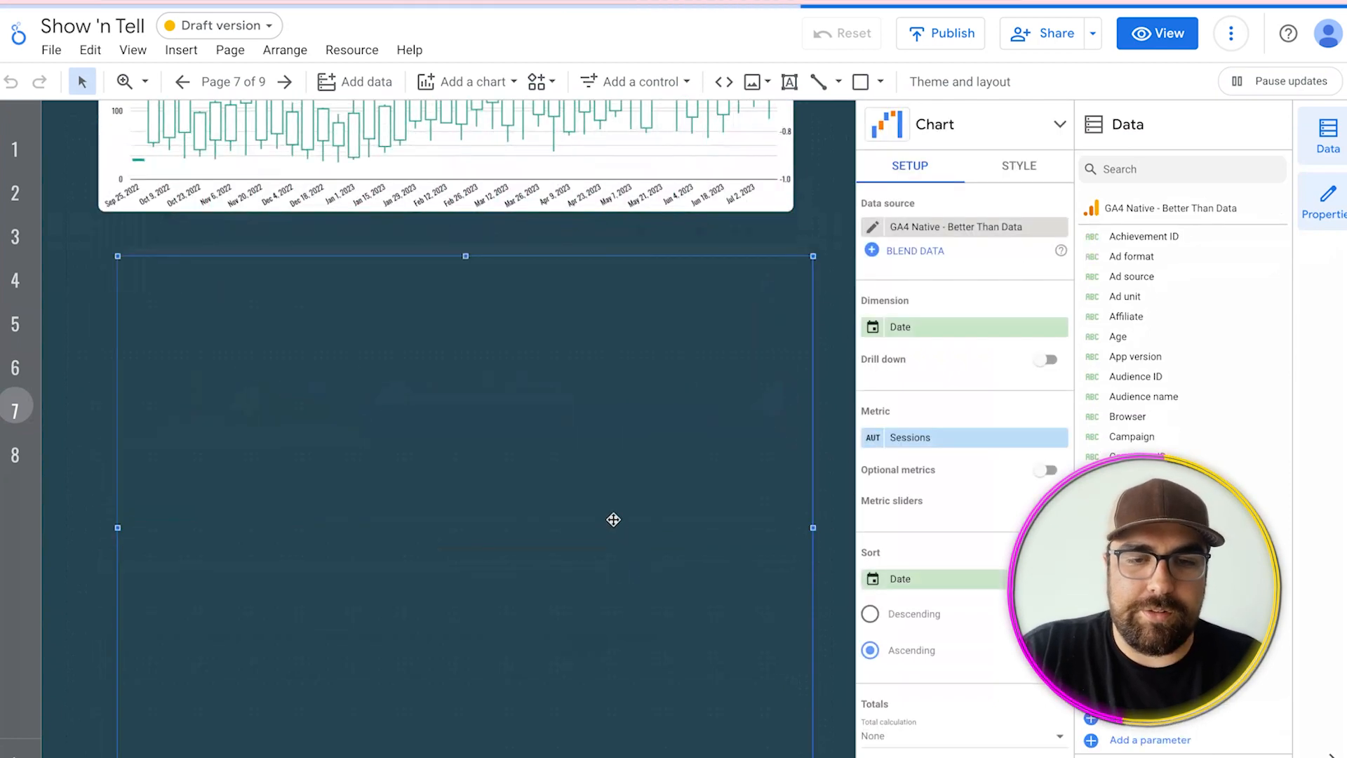
pyautogui.click(1328, 135)
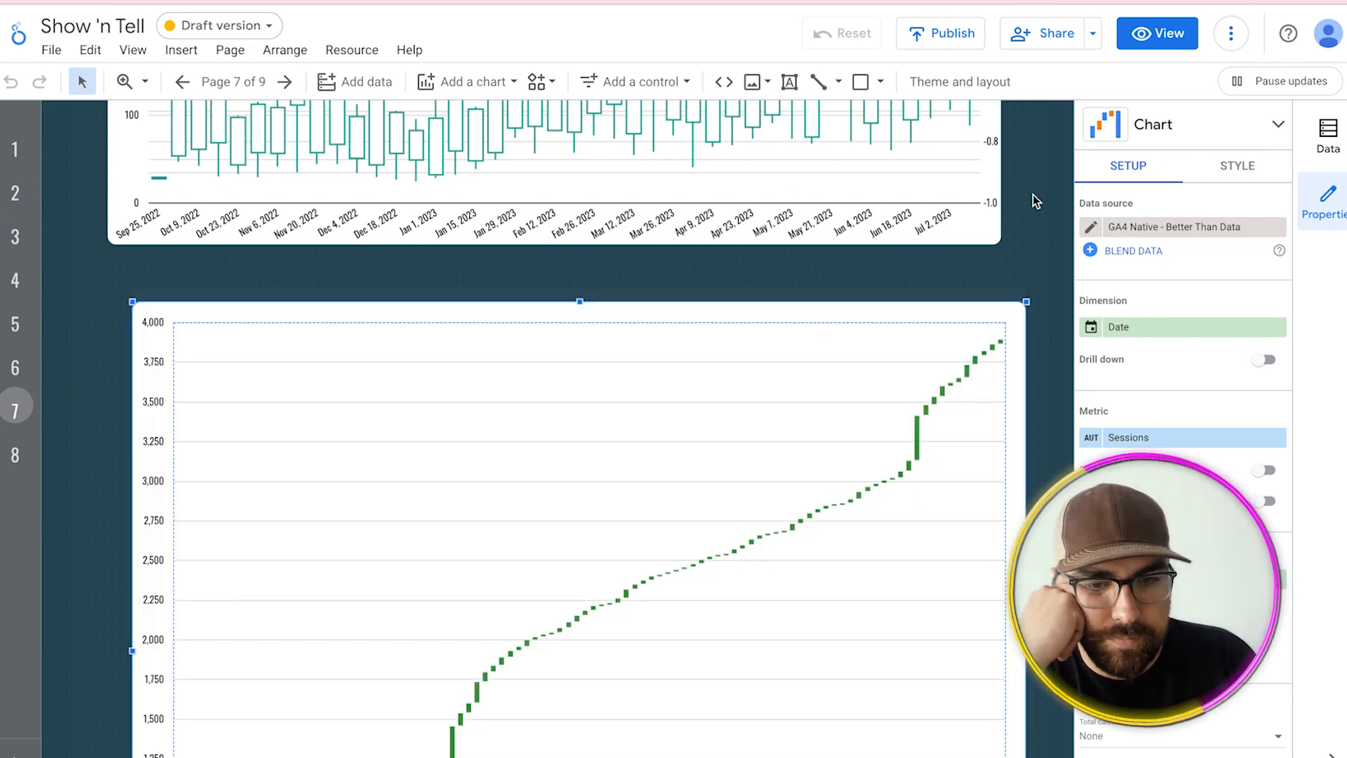
# - Examine how sessions accumulate by date across the waterfall chart, from its first bars to its last
pyautogui.scroll(-3, 730, 601)
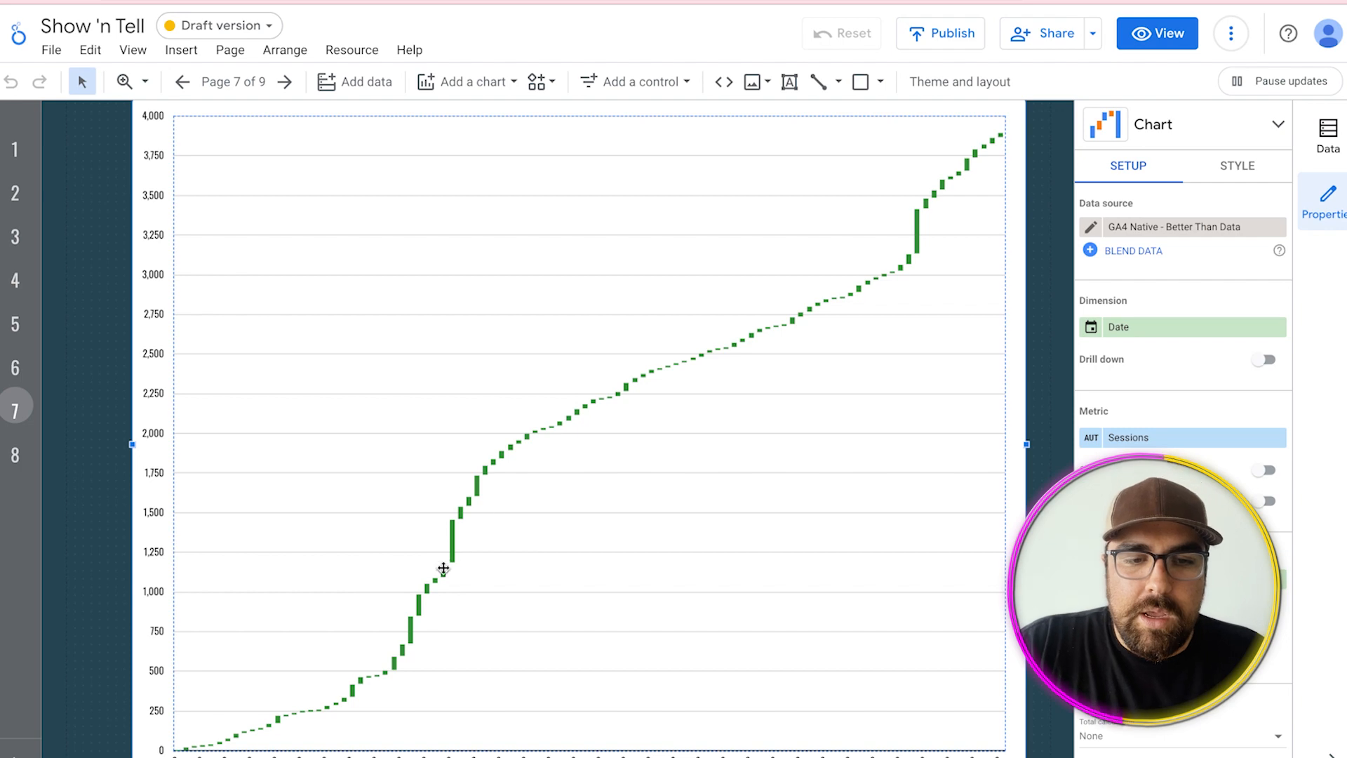
pyautogui.scroll(-2, 647, 398)
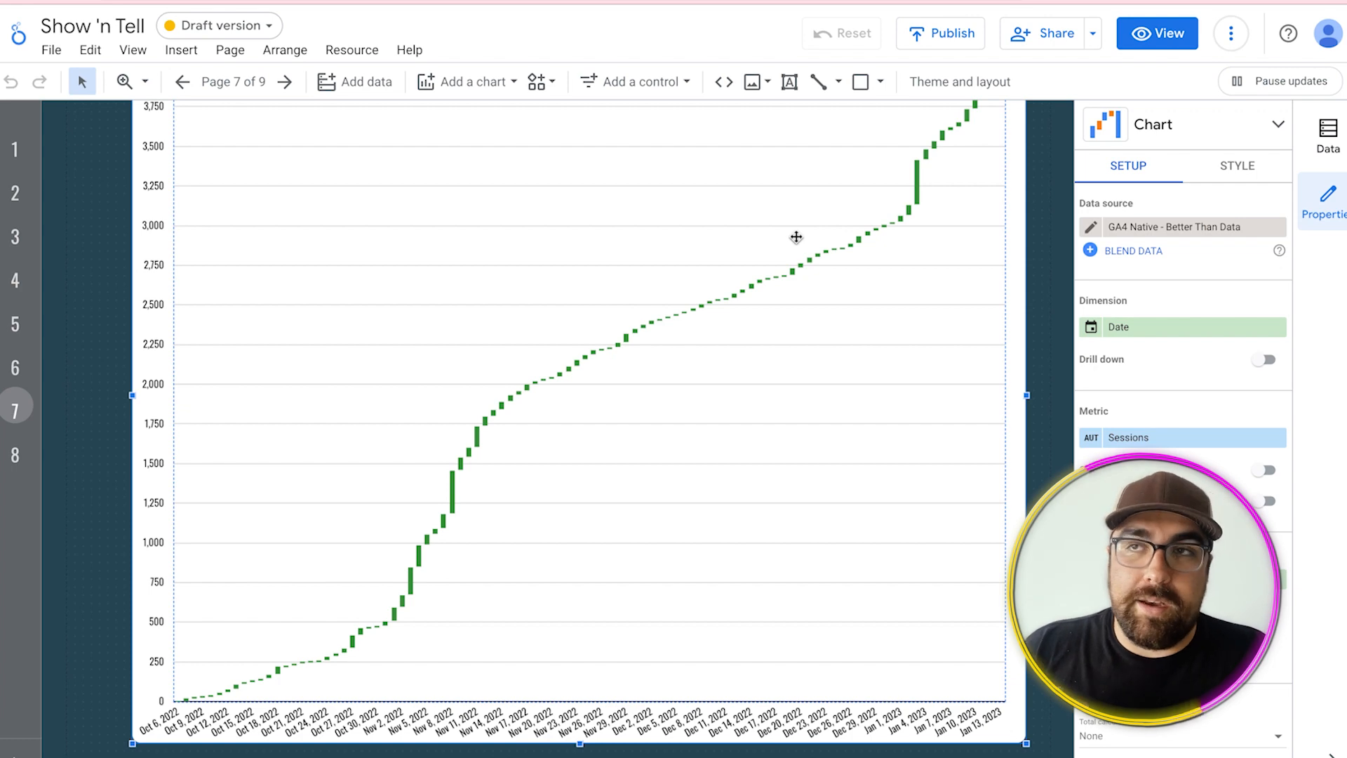
pyautogui.scroll(2, 997, 203)
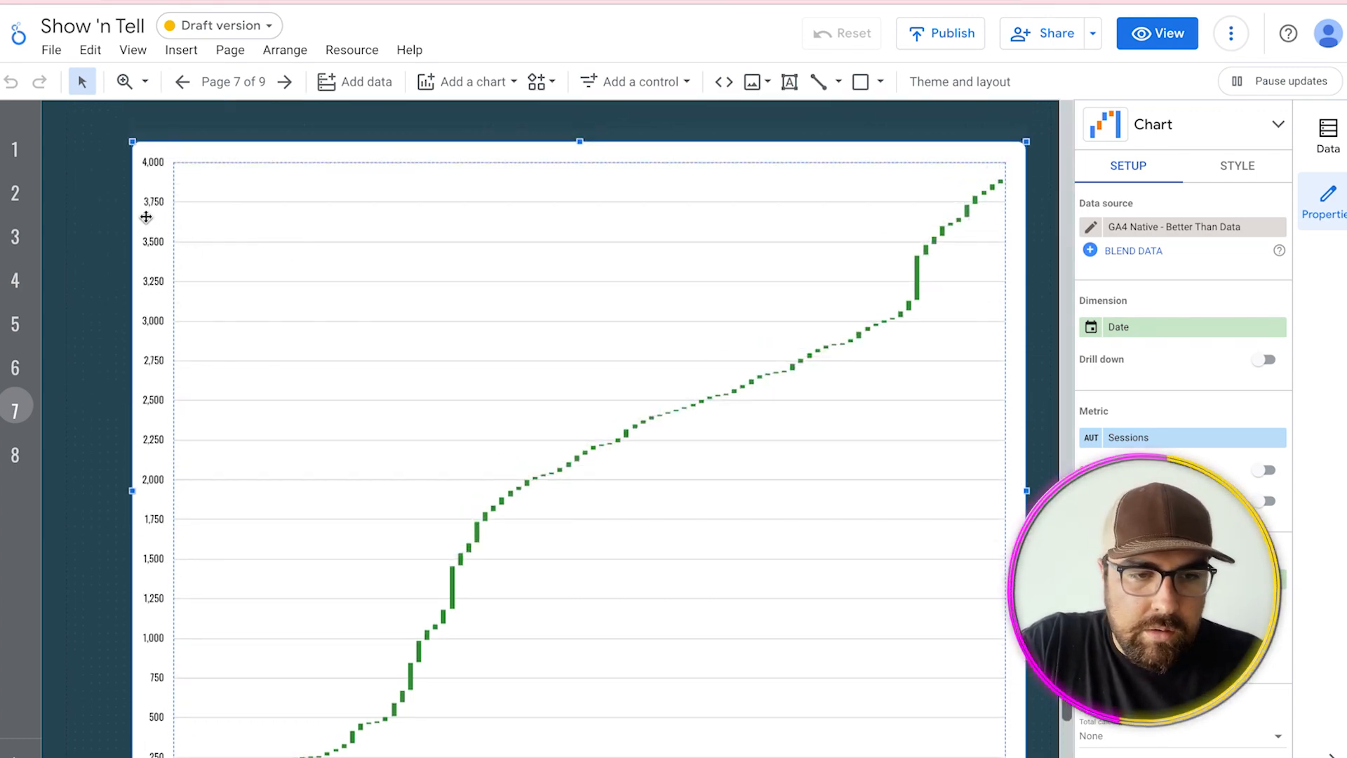
pyautogui.scroll(-5, 623, 331)
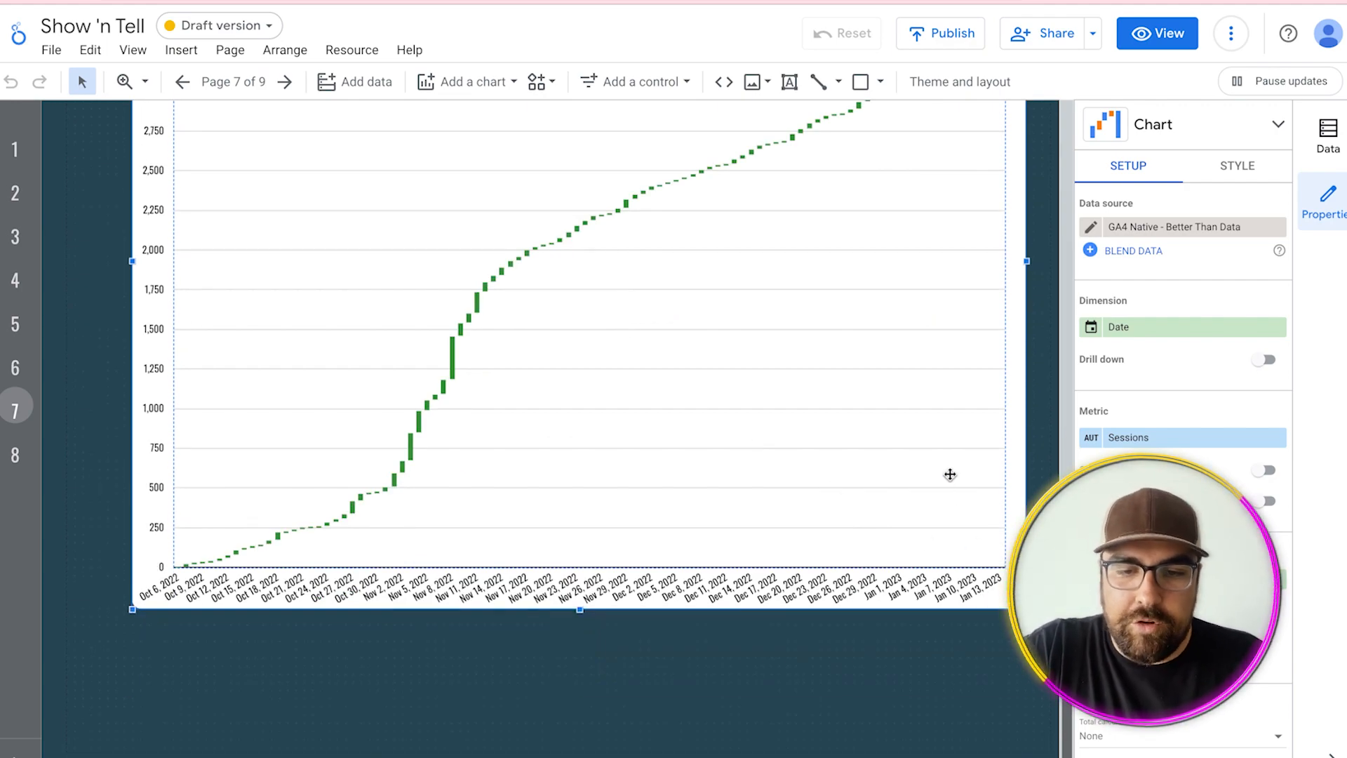
pyautogui.scroll(6, 950, 474)
pyautogui.scroll(-5, 950, 474)
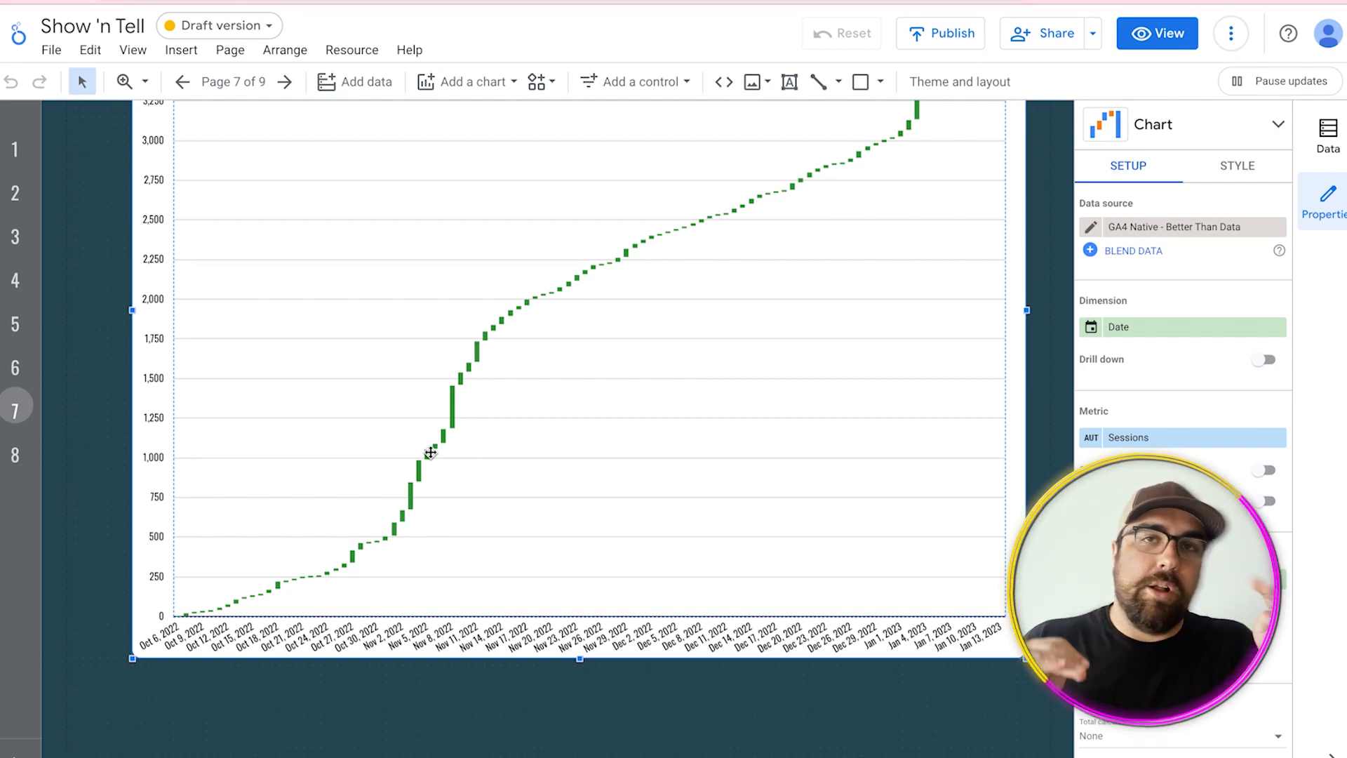
pyautogui.scroll(3, 431, 453)
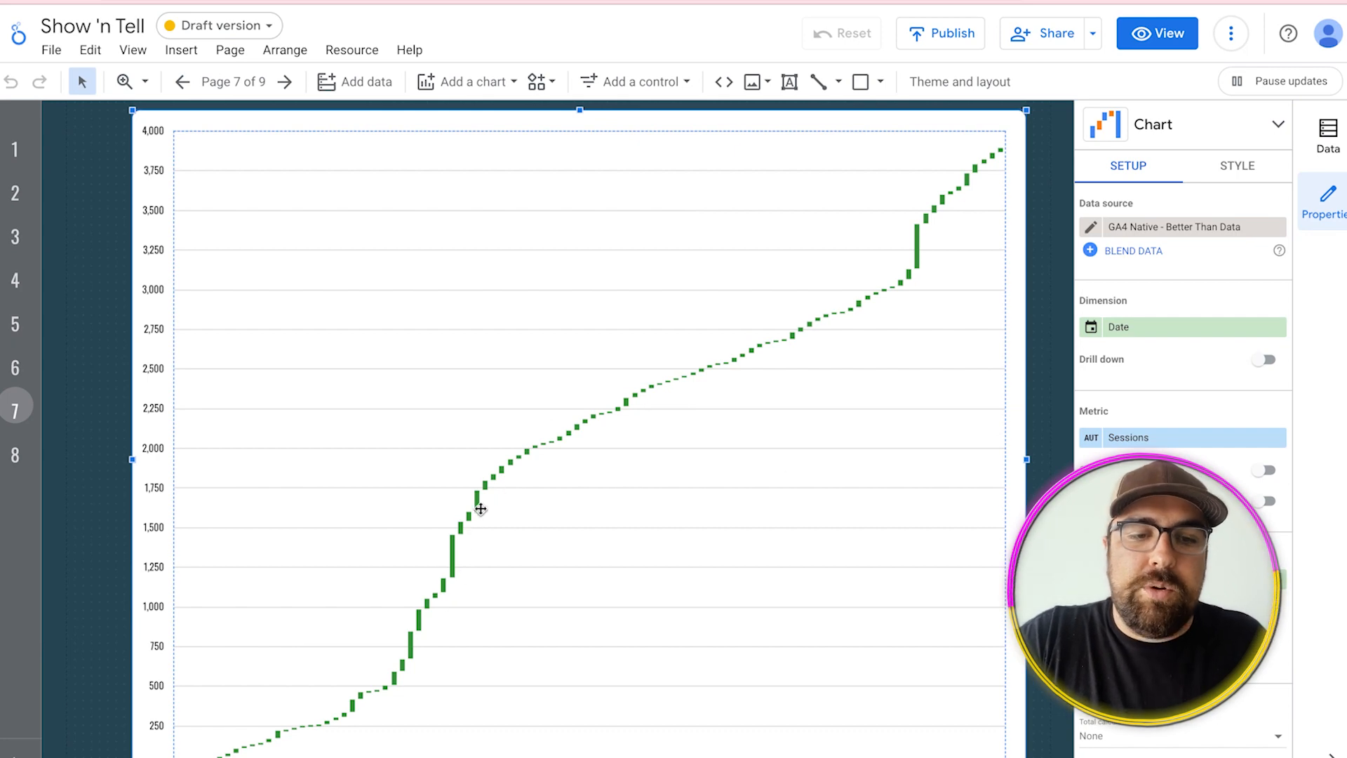
# - Duplicate the waterfall chart directly below the original and change the copy to a time series chart
pyautogui.scroll(-1, 694, 467)
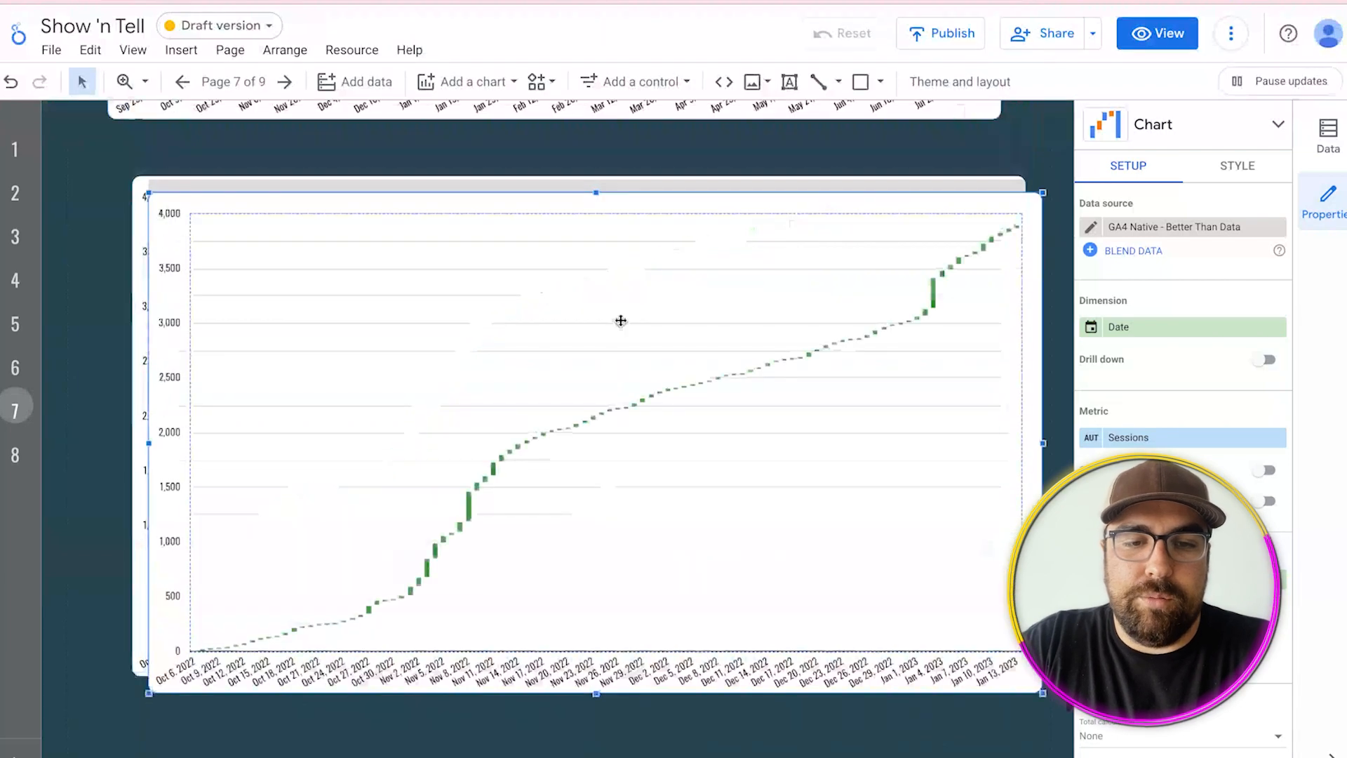
pyautogui.scroll(-3, 850, 407)
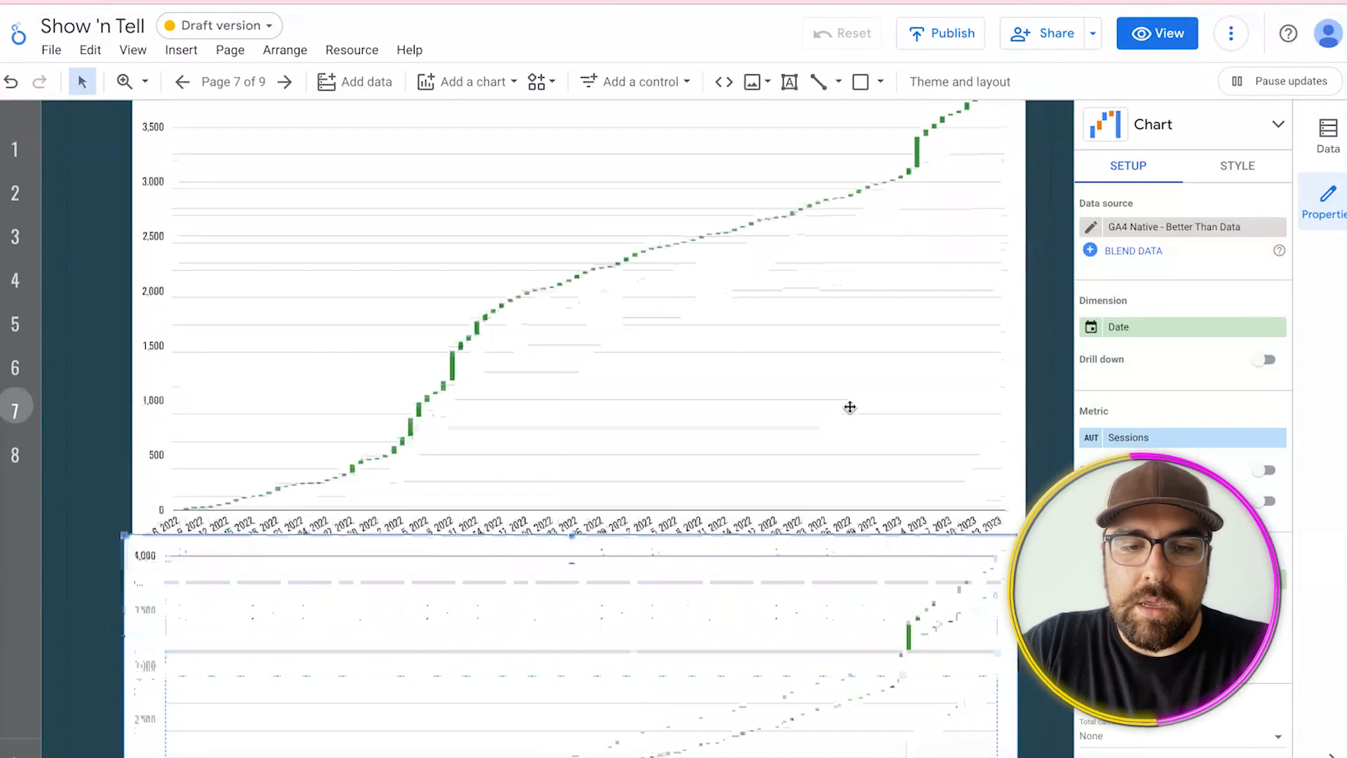
pyautogui.scroll(-2, 850, 407)
pyautogui.moveTo(745, 467); pyautogui.dragTo(746, 506)
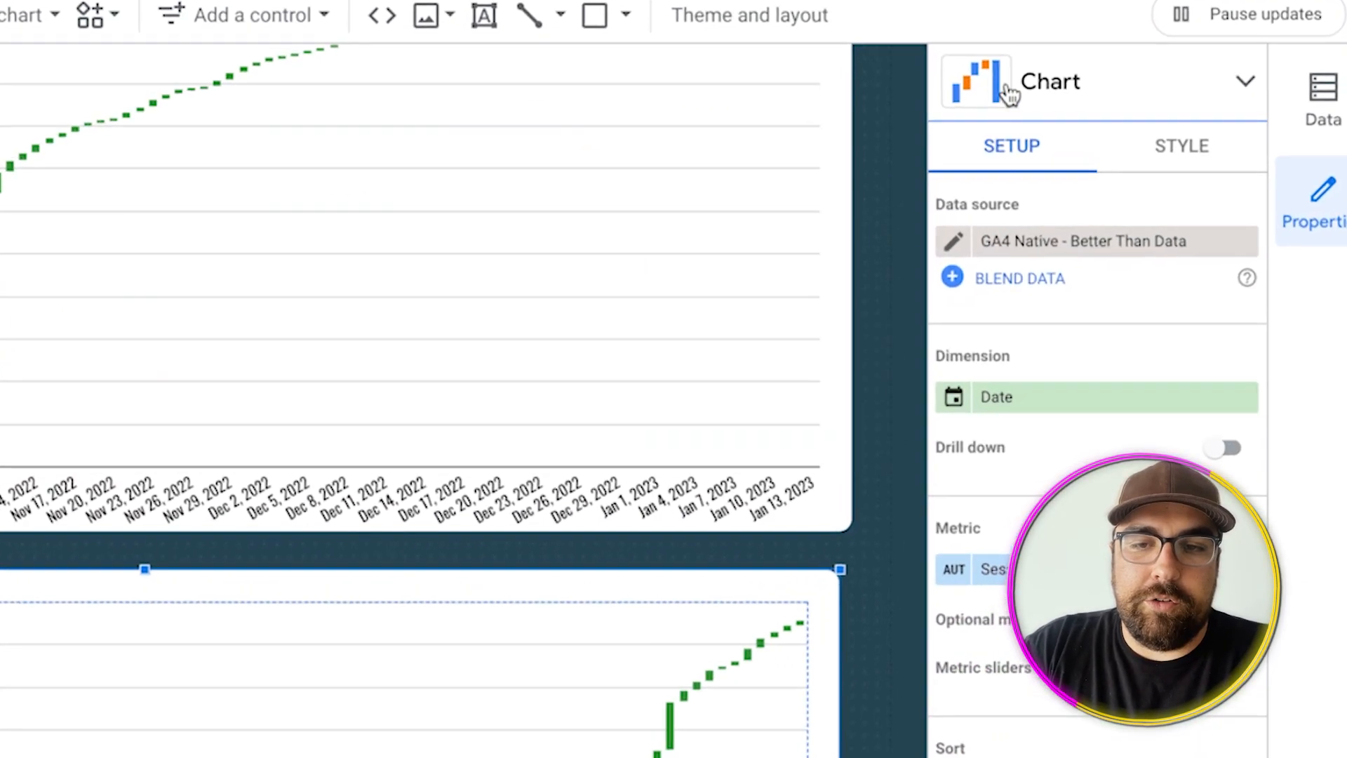
pyautogui.click(1130, 129)
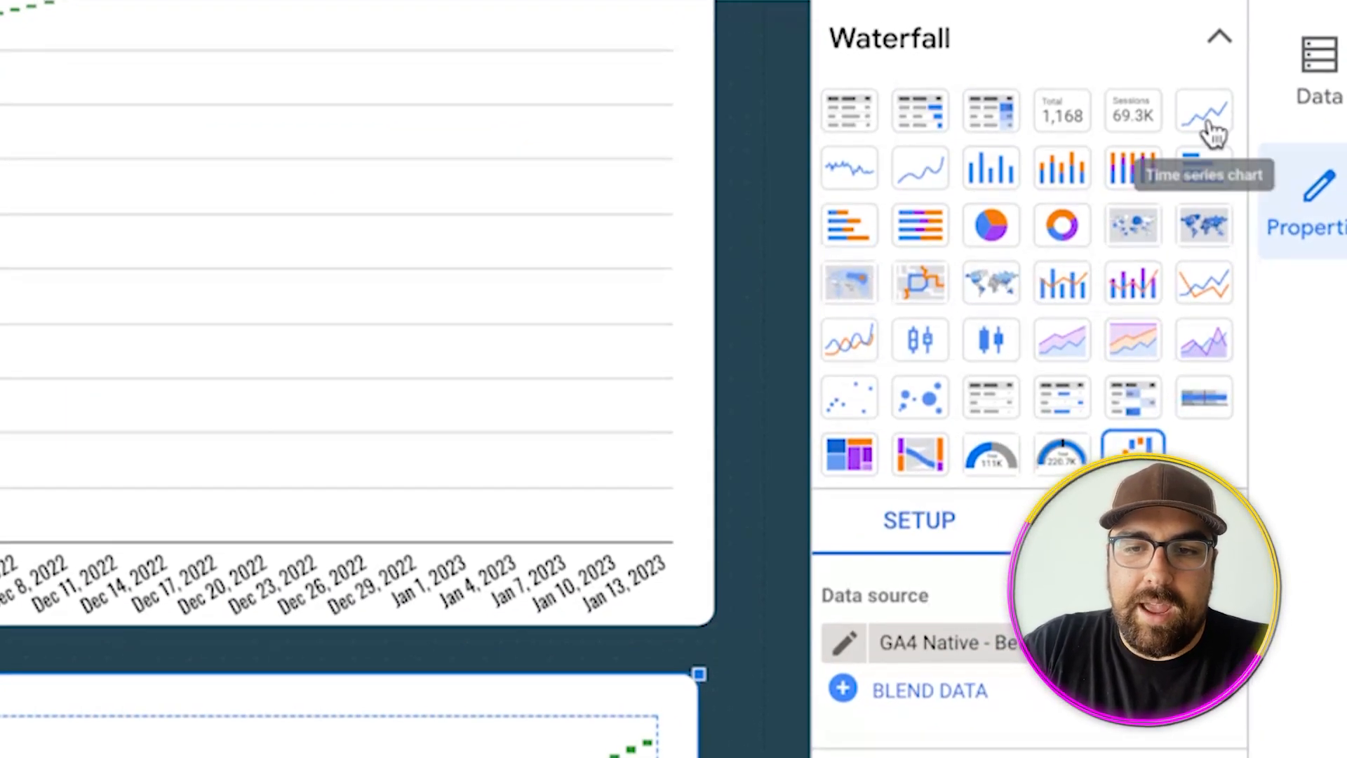
pyautogui.click(1208, 123)
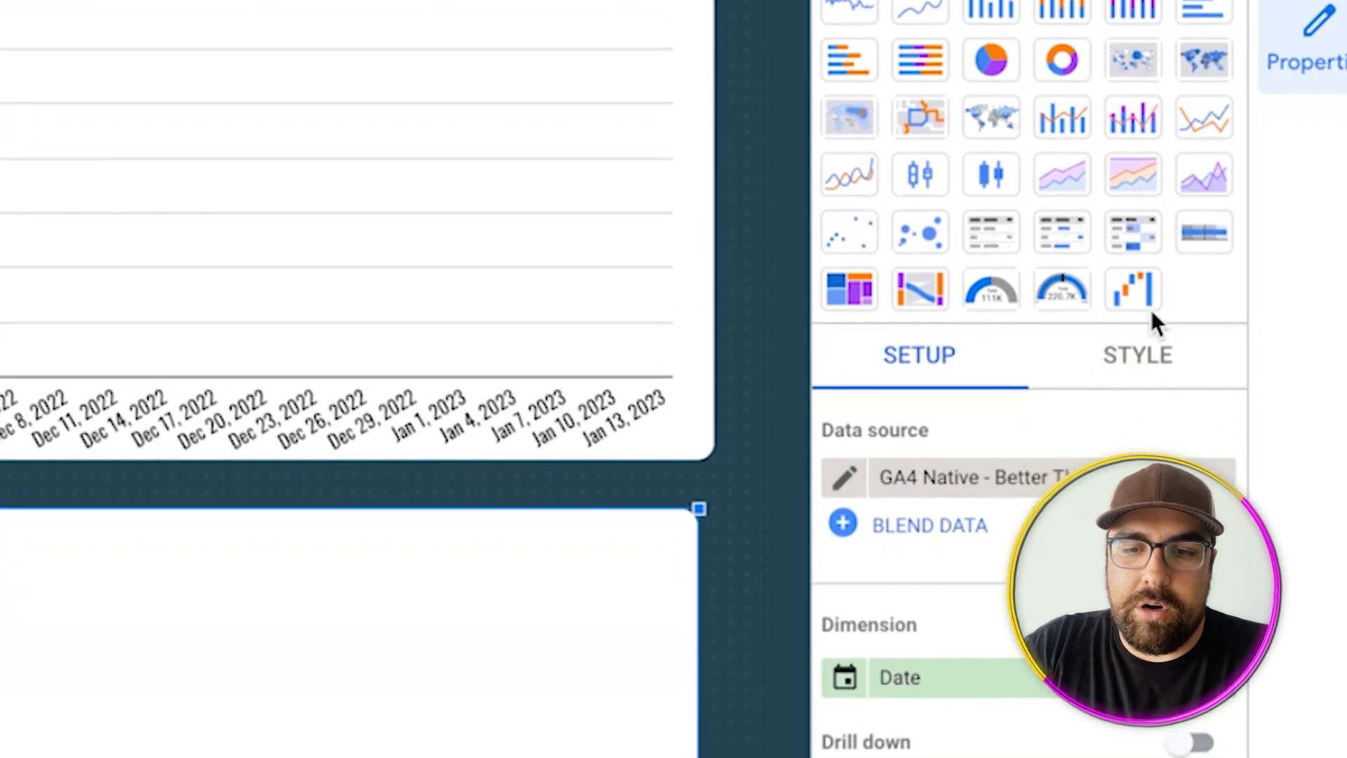
# - Make the time series chart's Sessions line cumulative and colour it dark teal
pyautogui.scroll(-5, 1131, 678)
pyautogui.click(1129, 155)
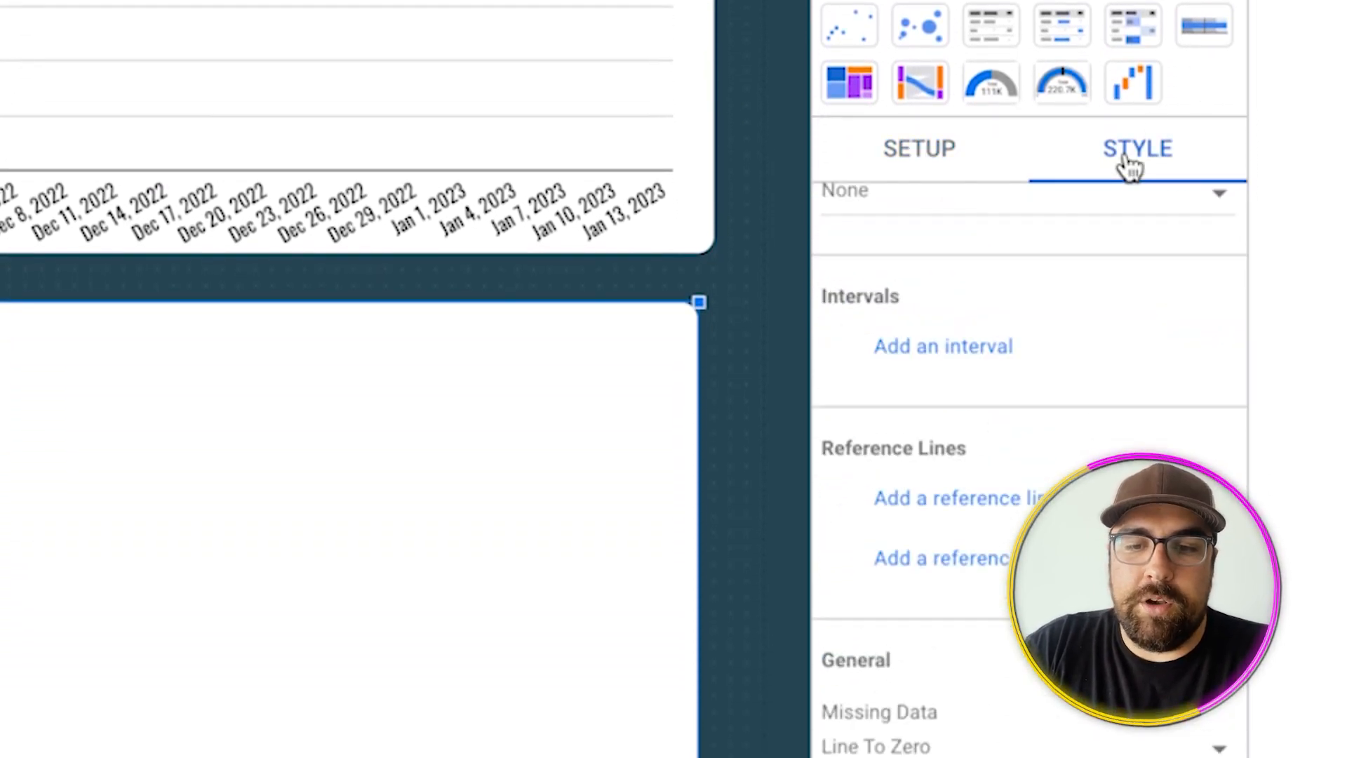
pyautogui.scroll(-5, 1135, 67)
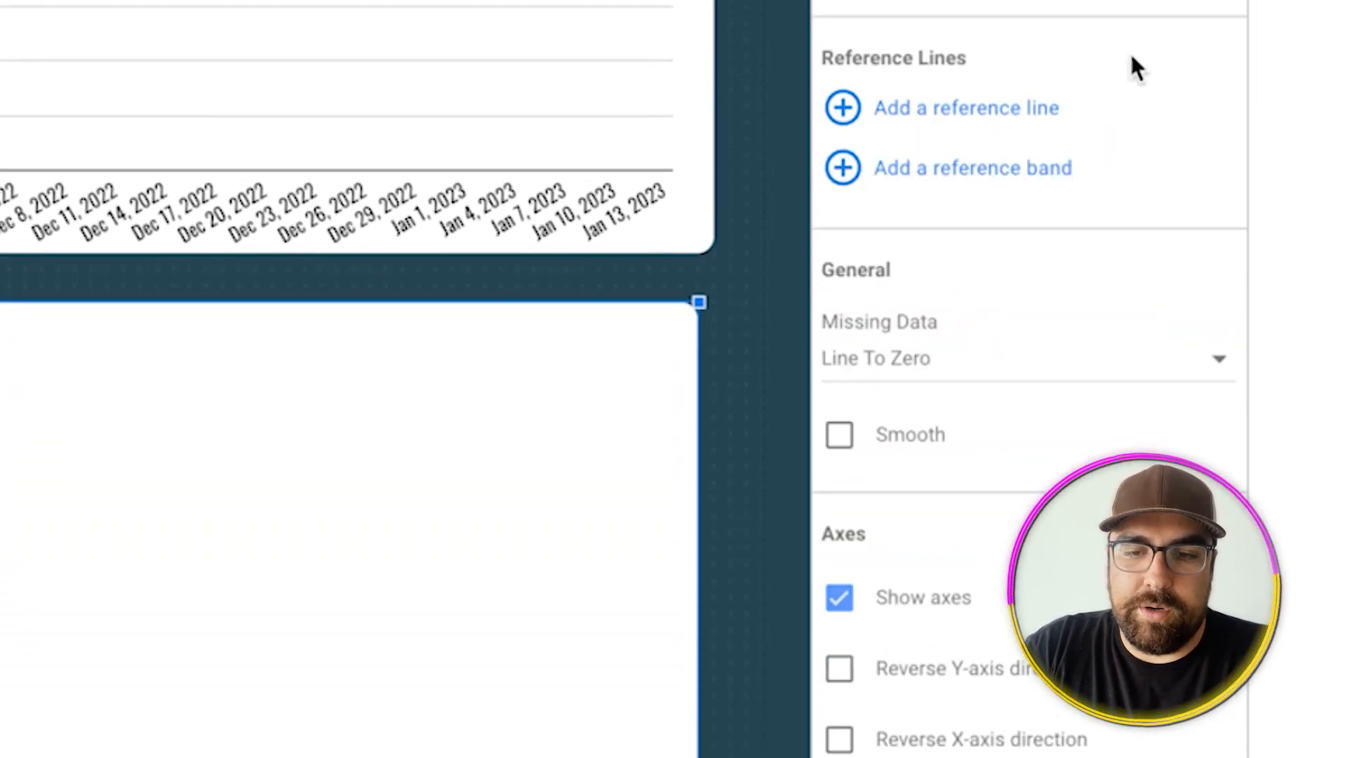
pyautogui.scroll(-9, 1061, 365)
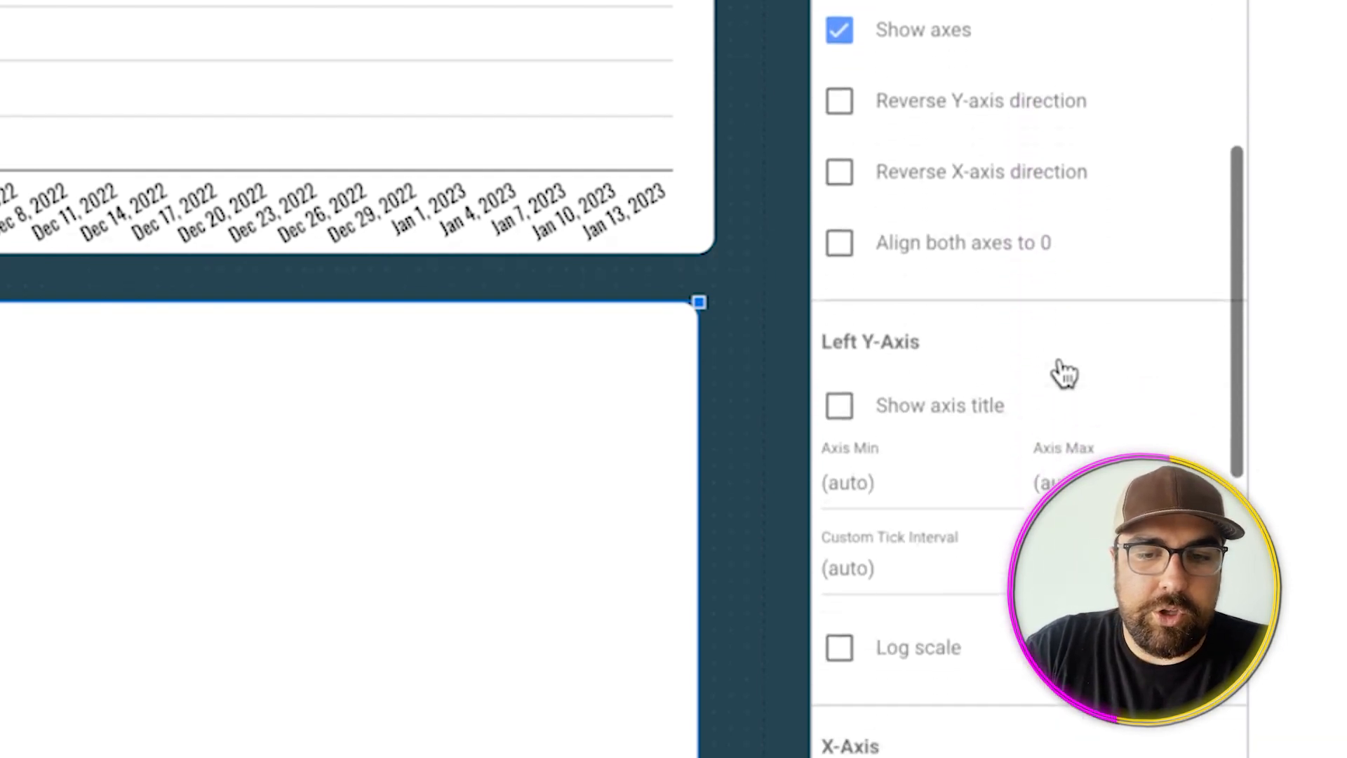
pyautogui.scroll(-6, 941, 701)
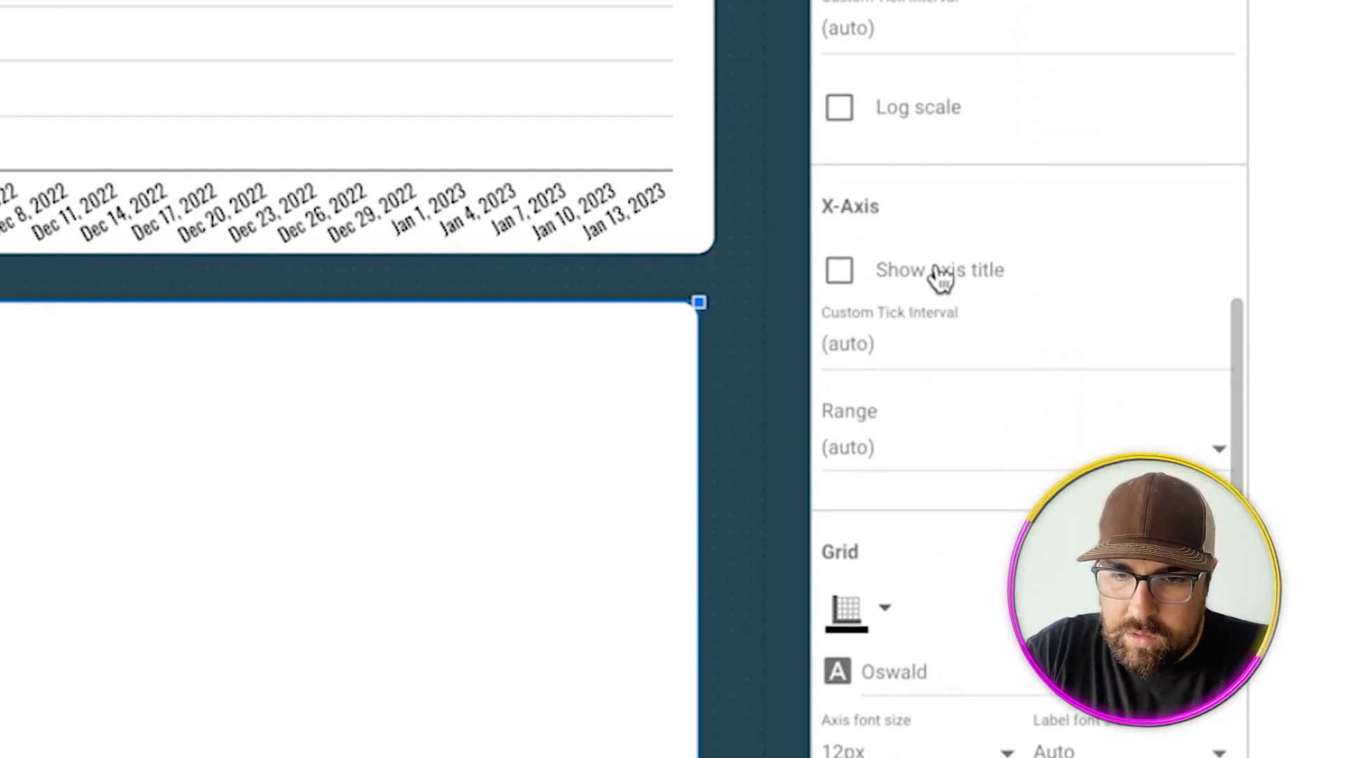
pyautogui.scroll(20, 936, 276)
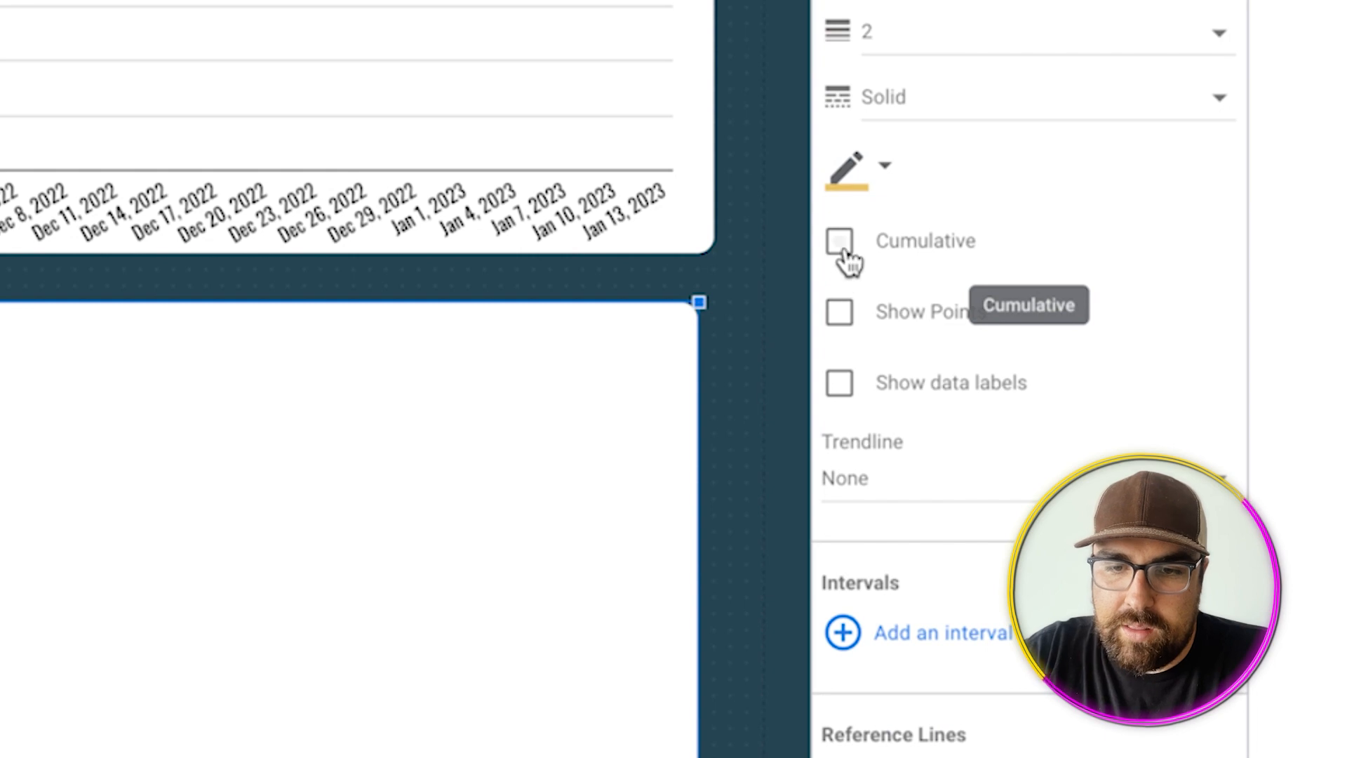
pyautogui.click(887, 167)
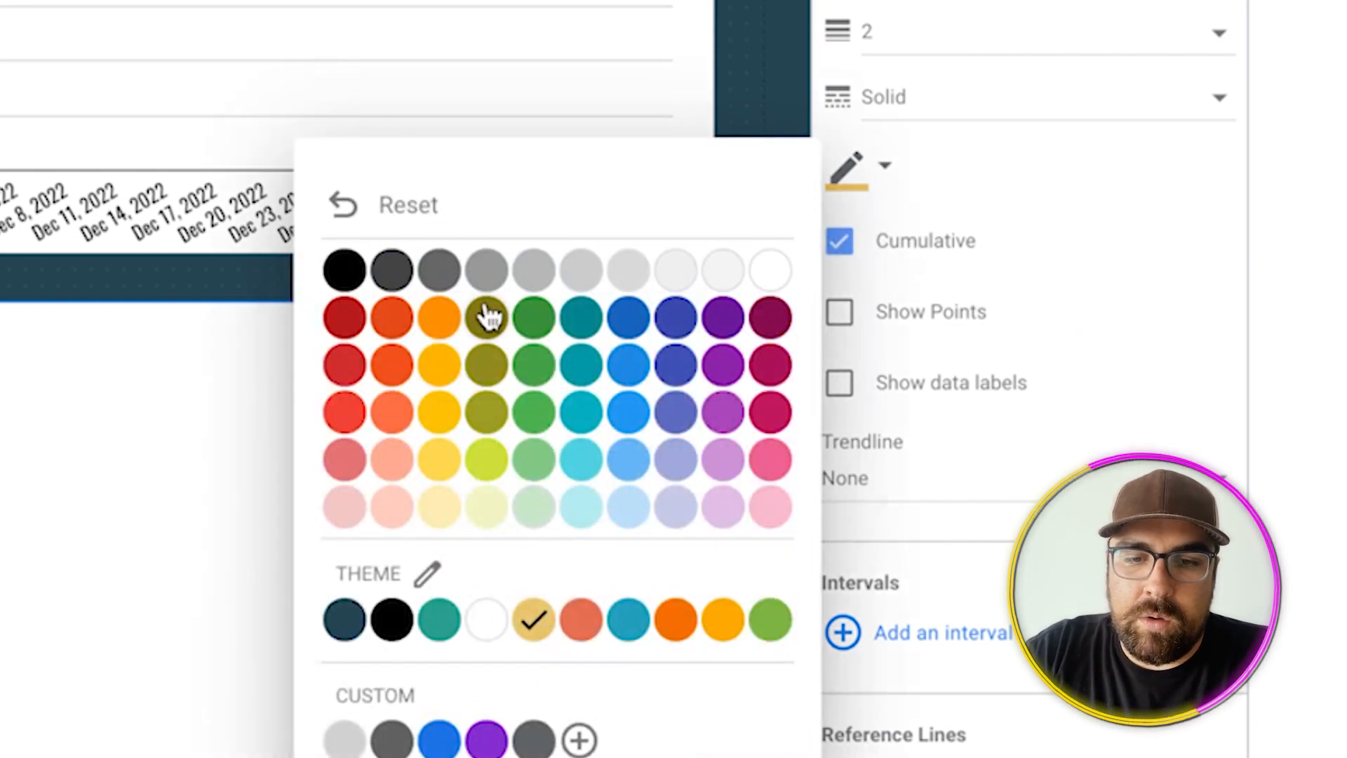
pyautogui.click(581, 321)
pyautogui.scroll(-2, 572, 307)
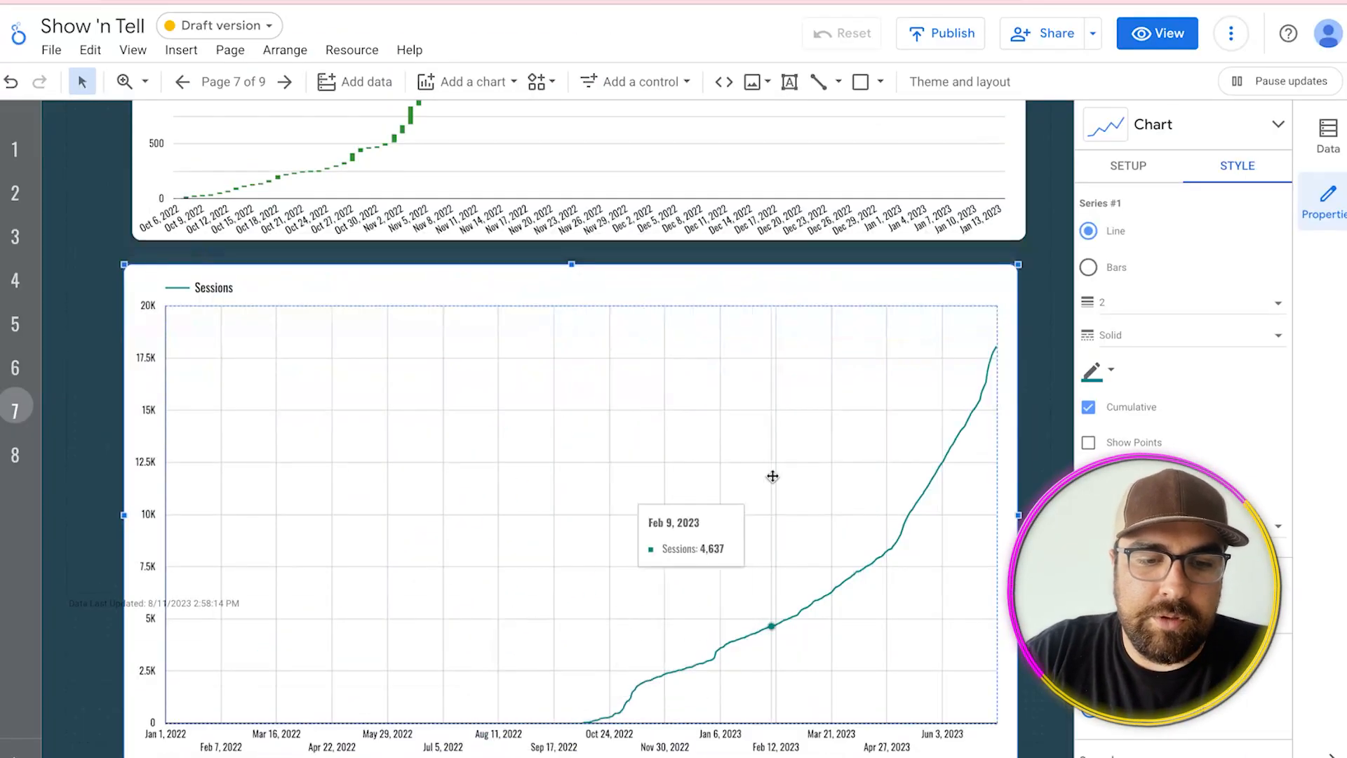
# - Set the start date of the page's date range control to August 1, 2022 and apply it
pyautogui.scroll(2, 773, 477)
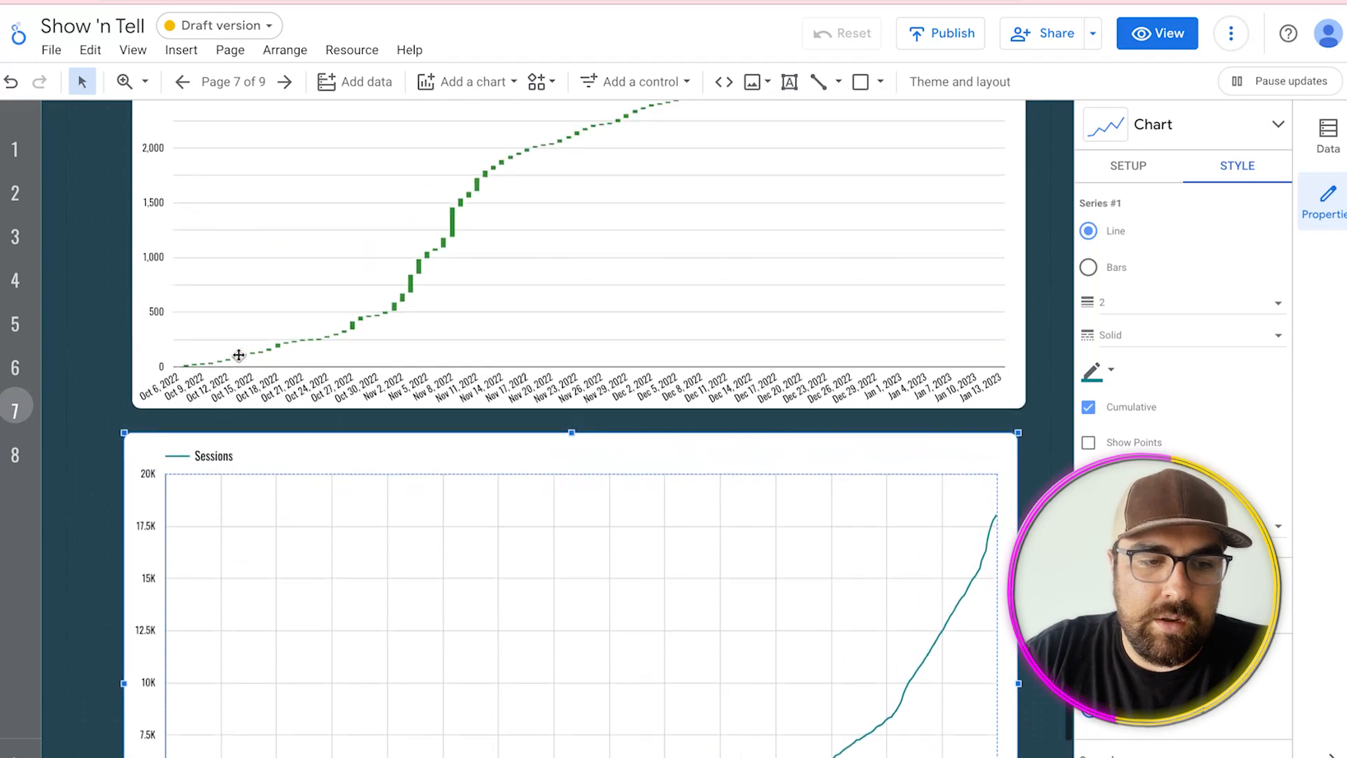
pyautogui.scroll(-3, 239, 355)
pyautogui.scroll(3, 226, 481)
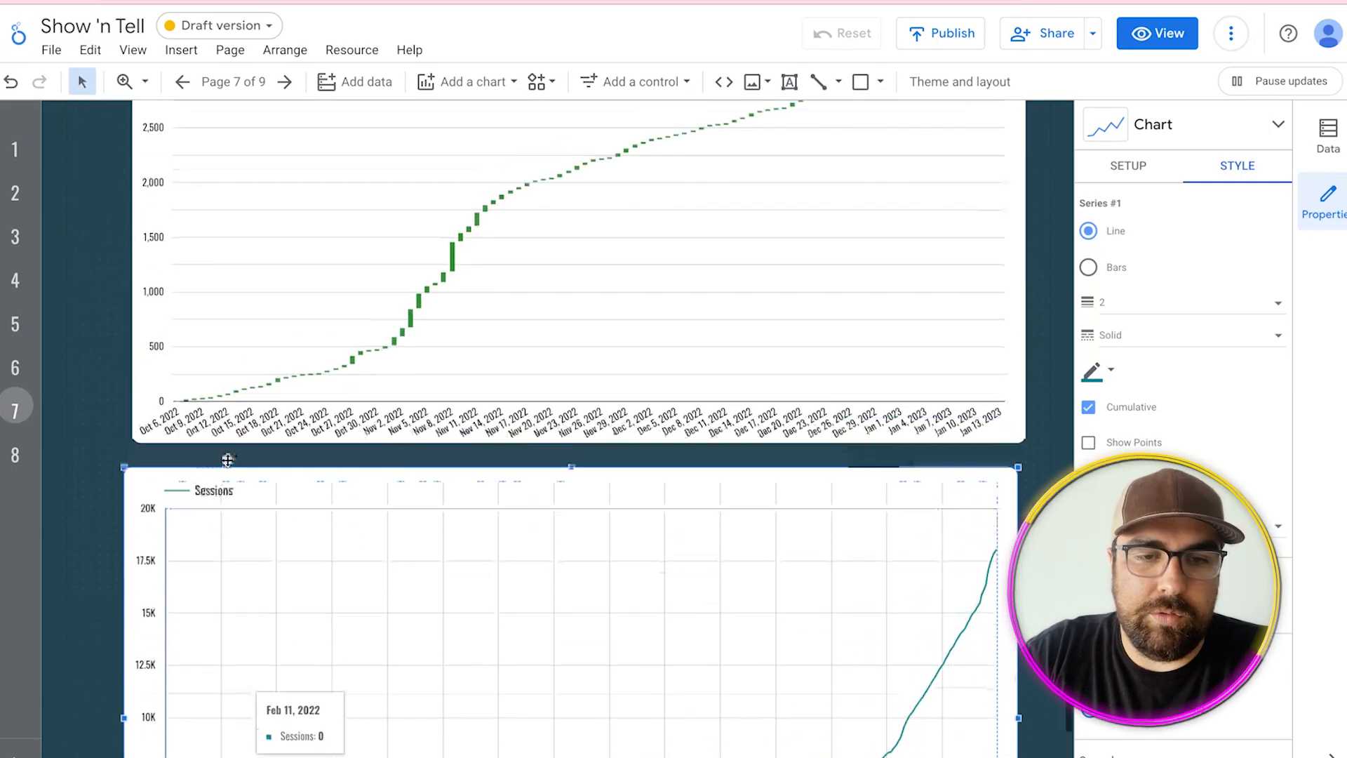
pyautogui.scroll(10, 229, 461)
pyautogui.click(941, 180)
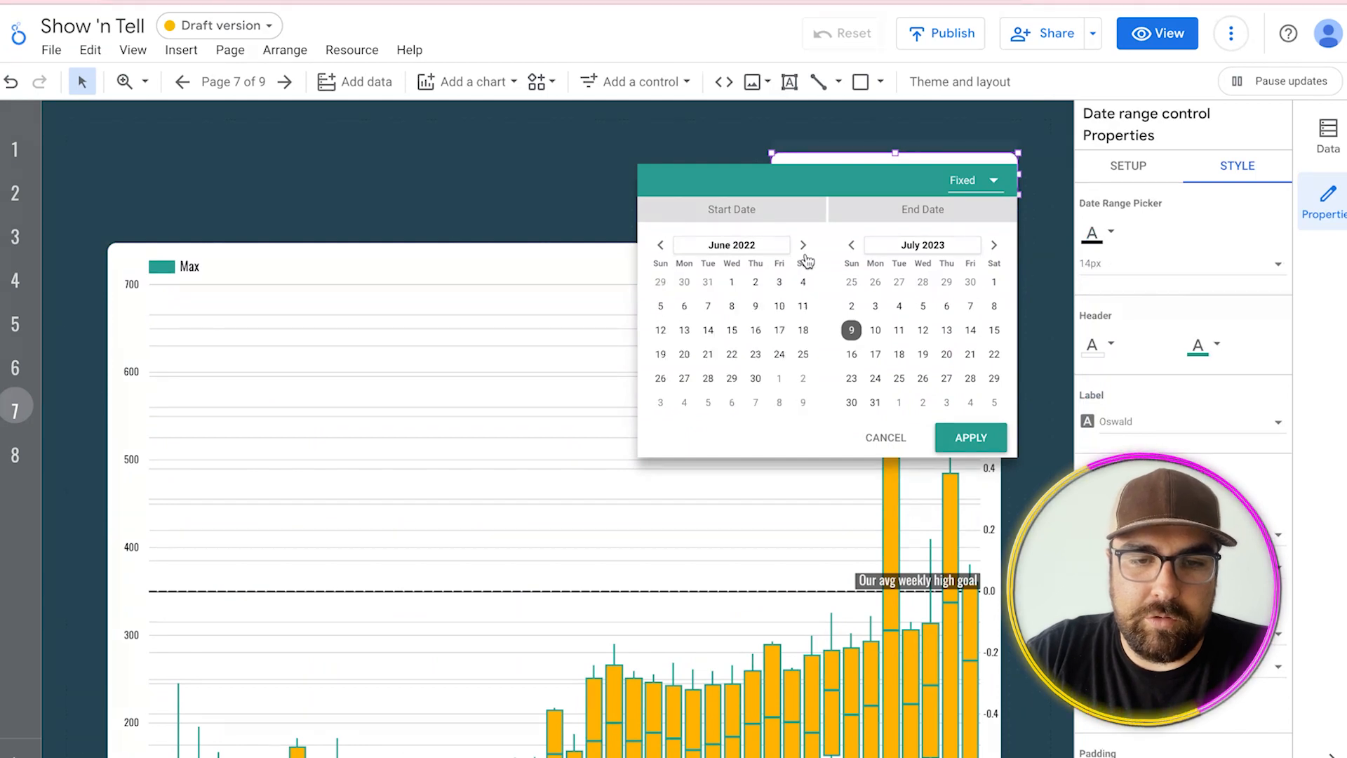
pyautogui.click(1004, 429)
pyautogui.scroll(-8, 996, 441)
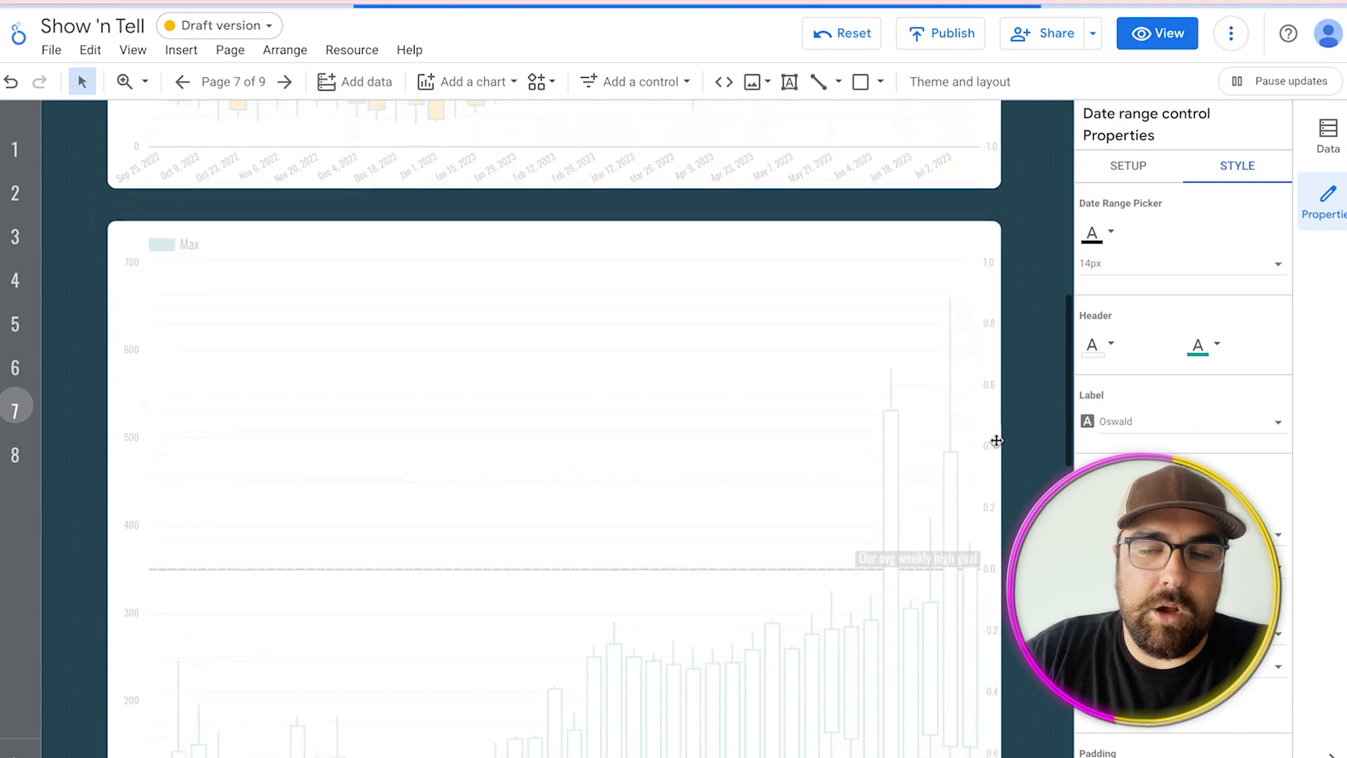
# - Compare the dates and session totals covered by the waterfall chart with those of the cumulative time series chart below it
pyautogui.scroll(-10, 442, 575)
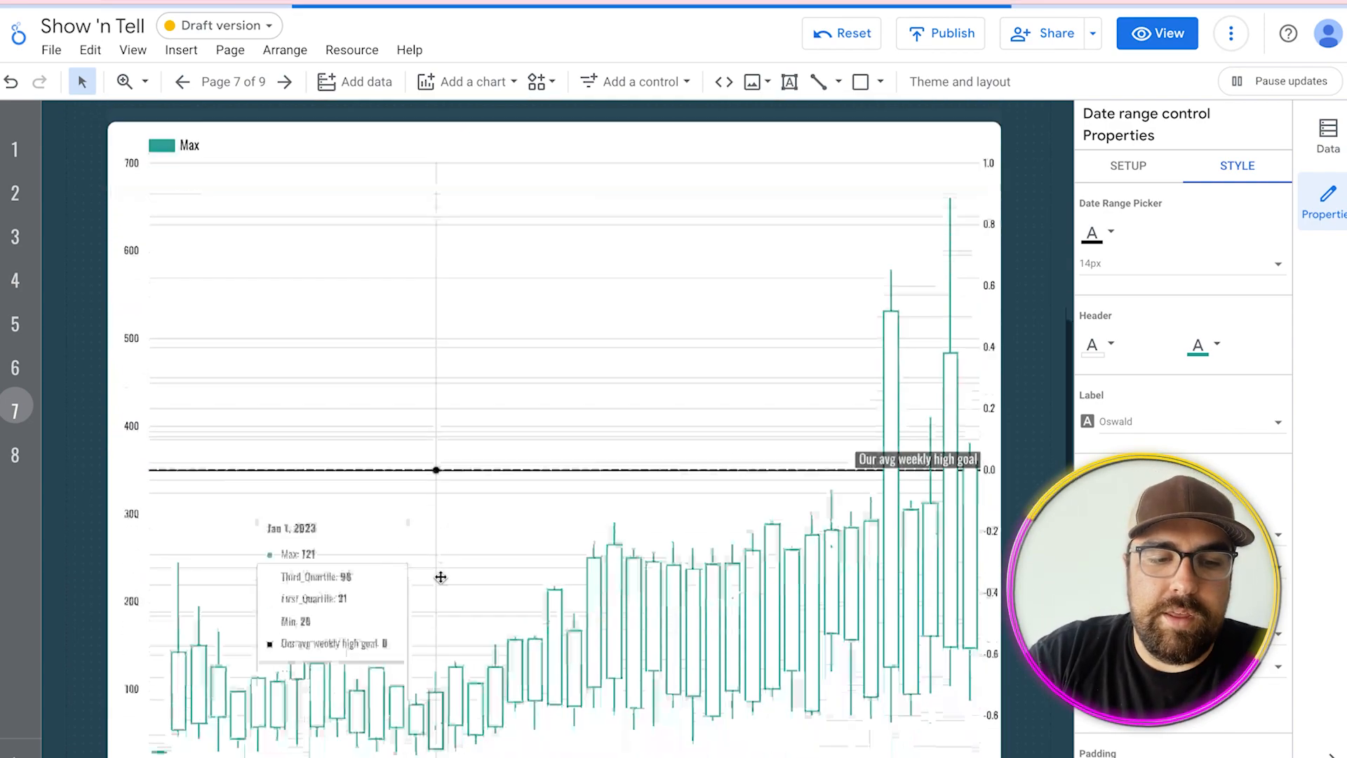
pyautogui.scroll(-3, 441, 577)
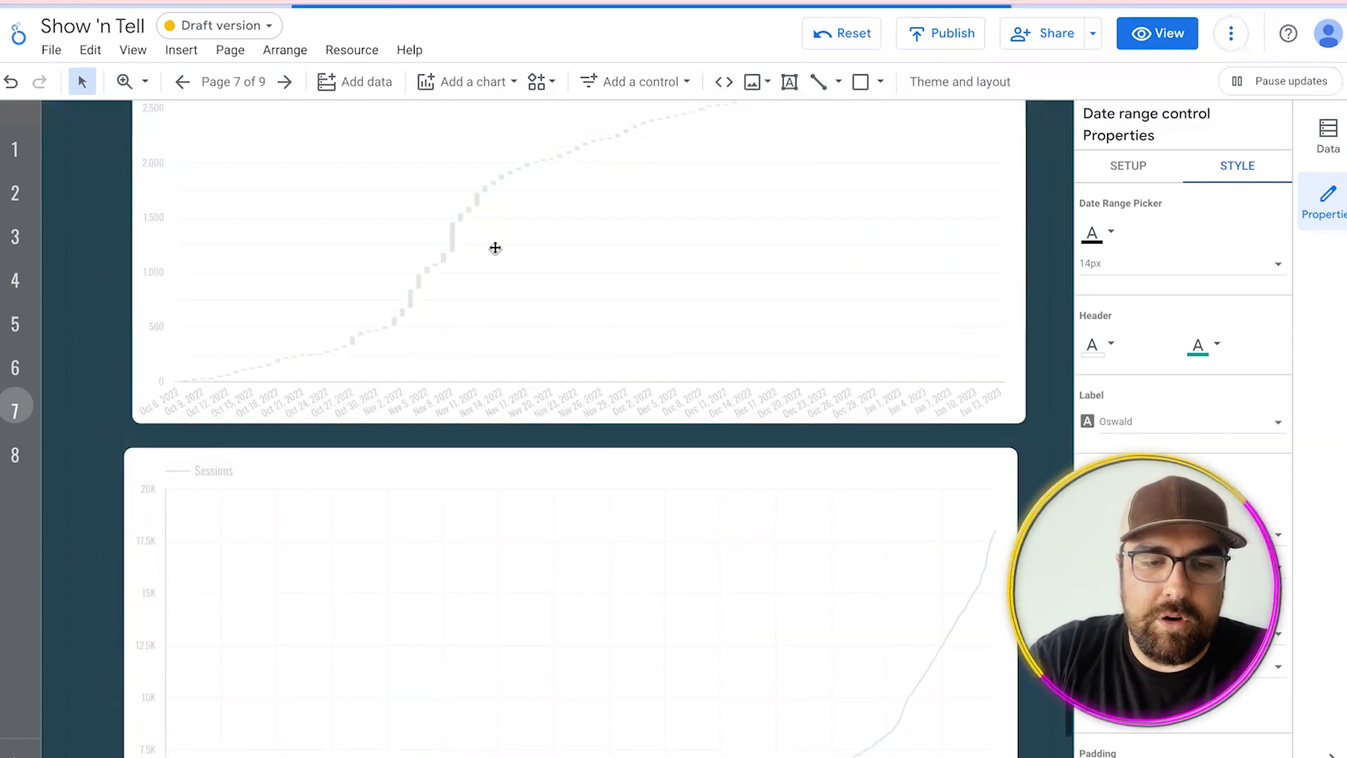
pyautogui.click(764, 318)
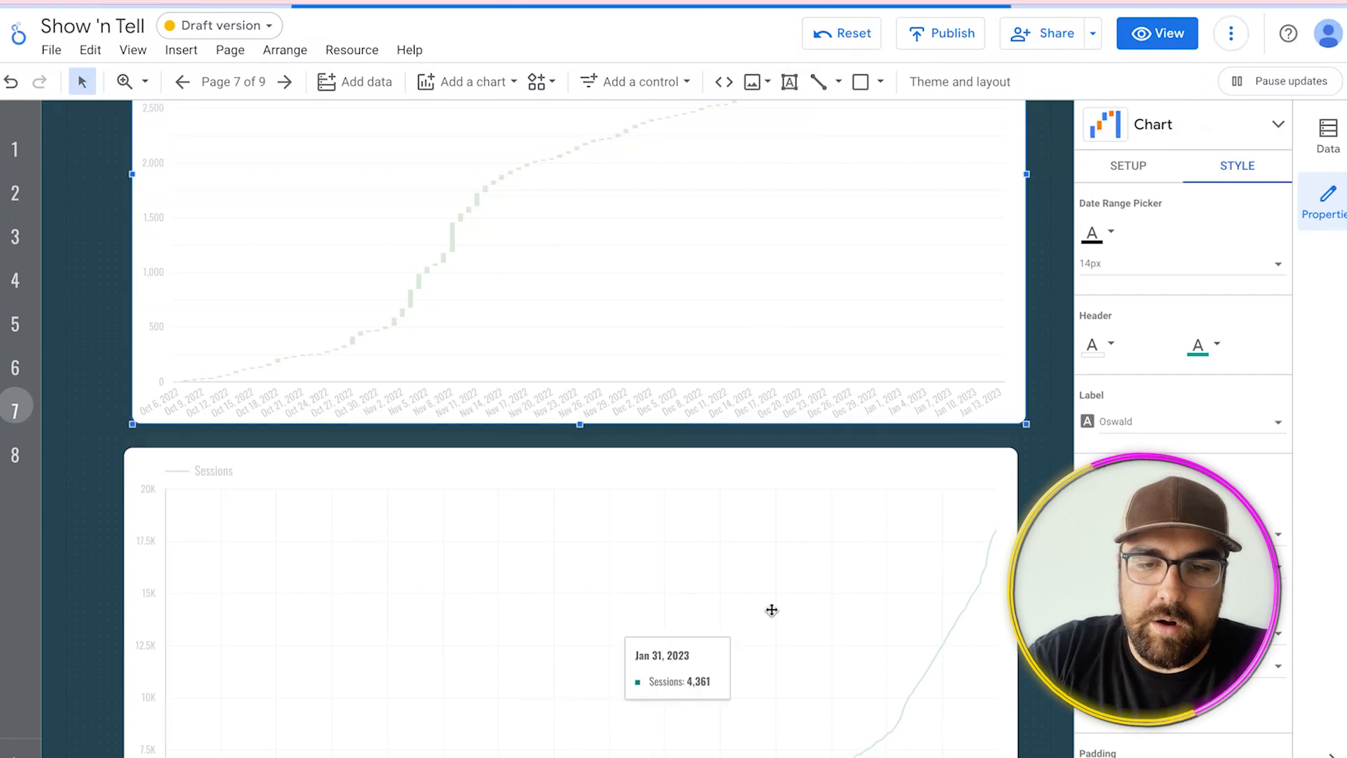
pyautogui.click(1130, 170)
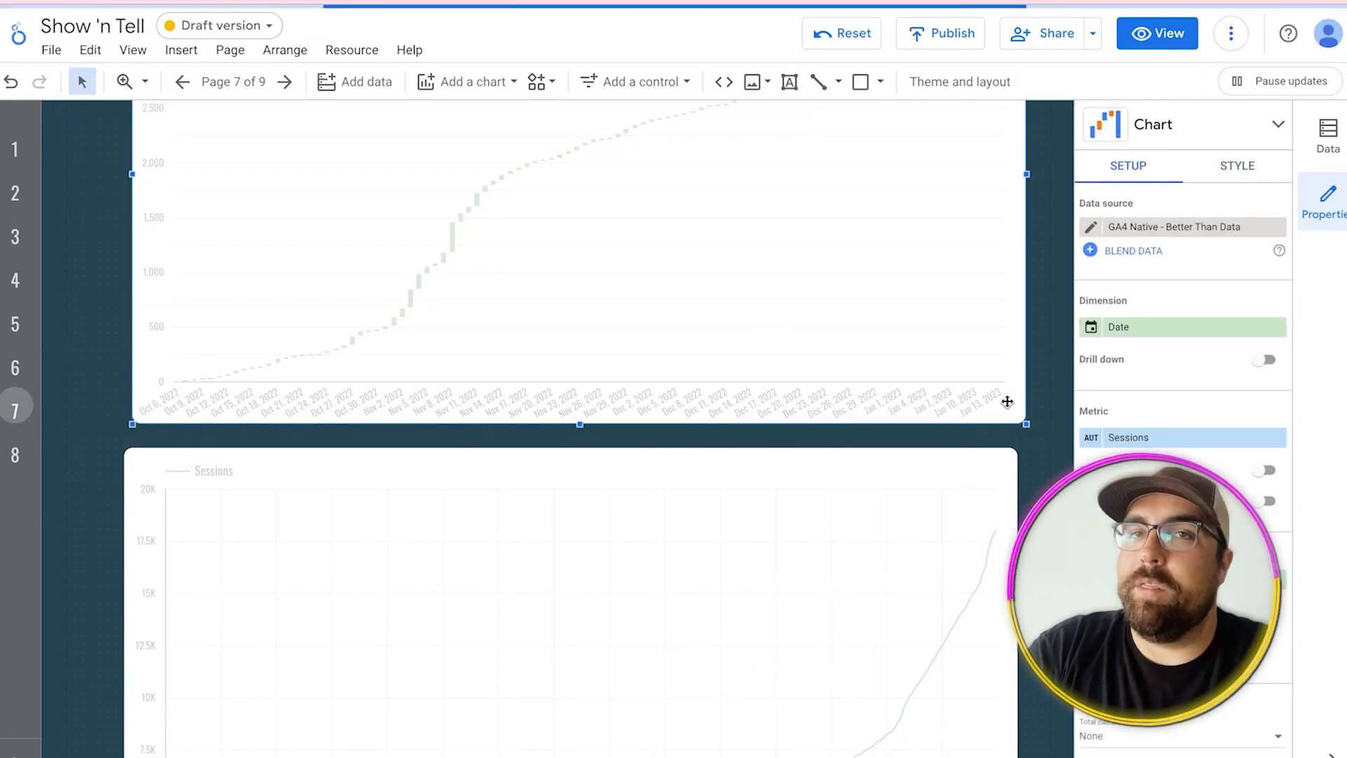
pyautogui.click(1181, 228)
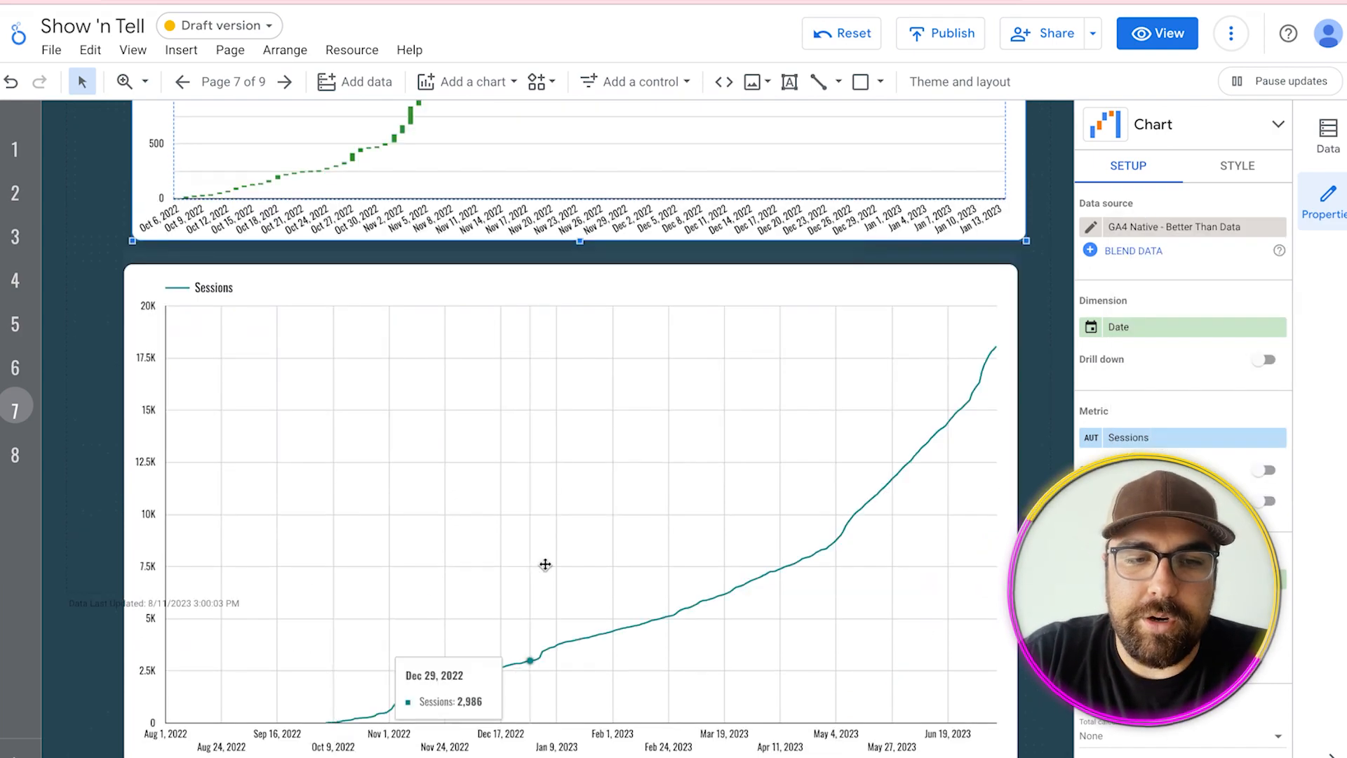
pyautogui.scroll(1, 608, 264)
pyautogui.scroll(-1, 608, 265)
pyautogui.scroll(5, 652, 426)
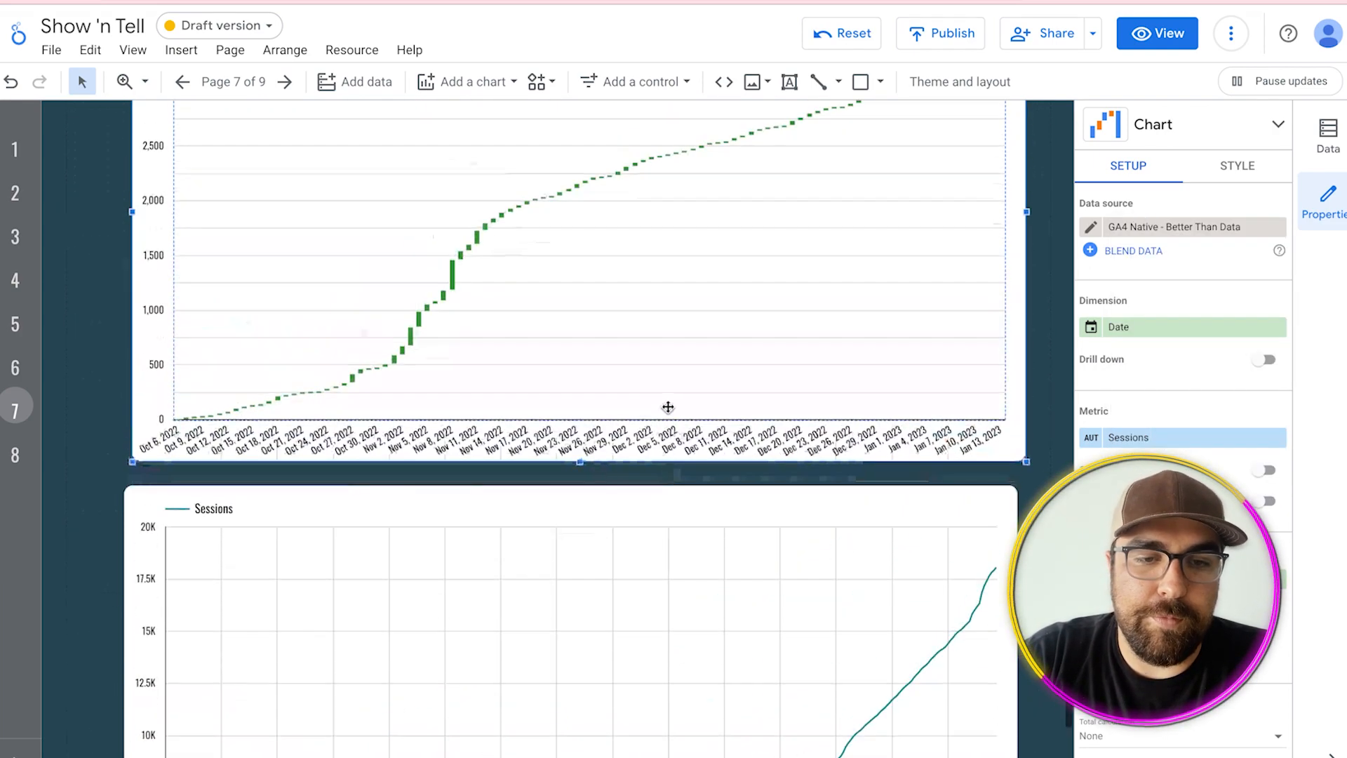
pyautogui.scroll(-5, 829, 346)
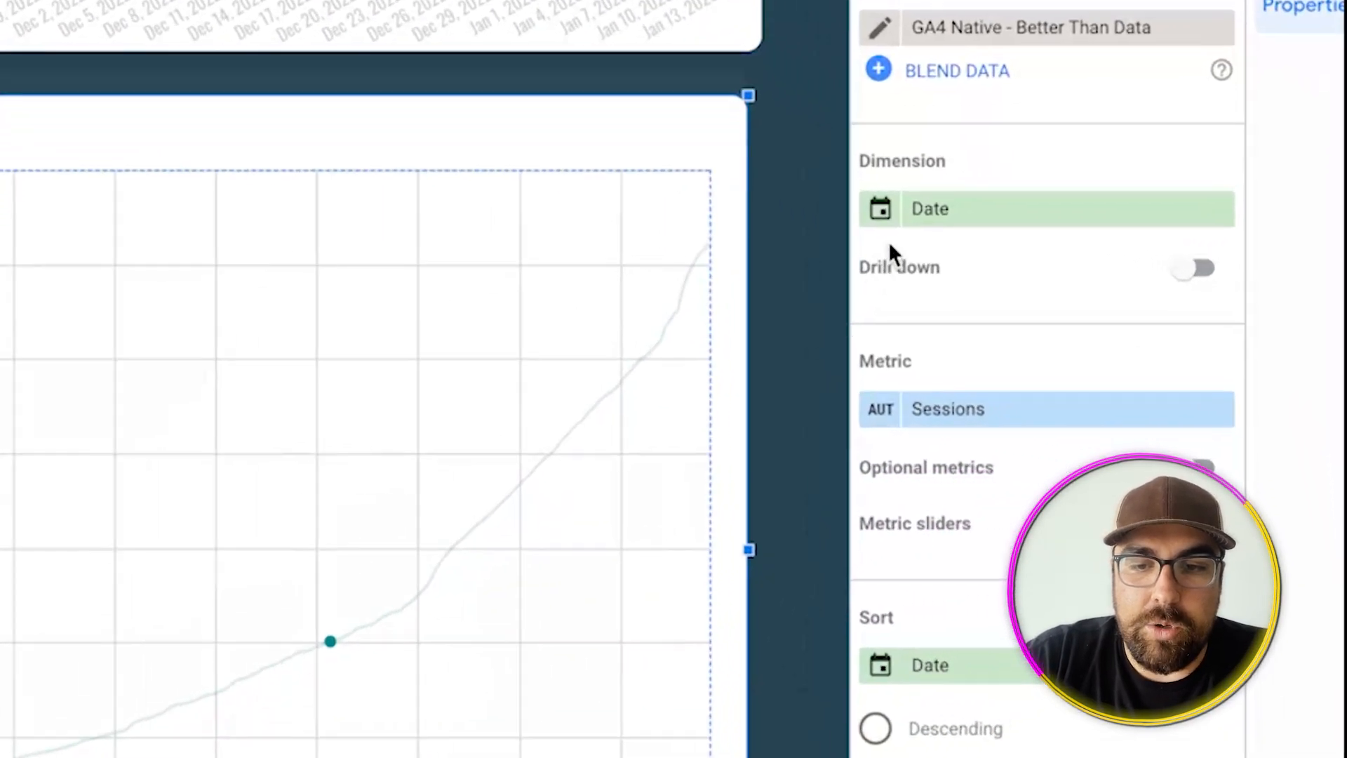
# - Change the time series chart's Date dimension to the ISO Year Week data type and reset the report's filters and selections
pyautogui.click(1091, 326)
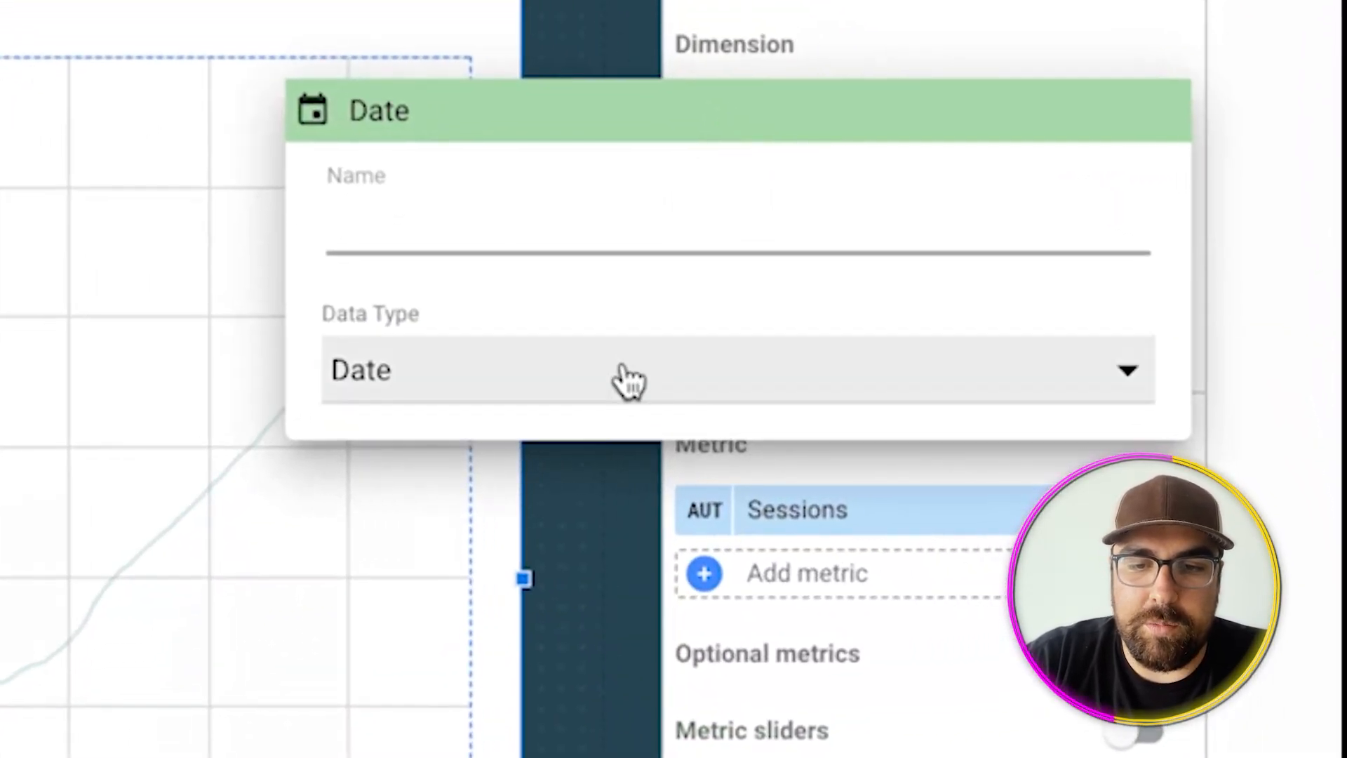
pyautogui.click(688, 386)
pyautogui.moveTo(499, 569)
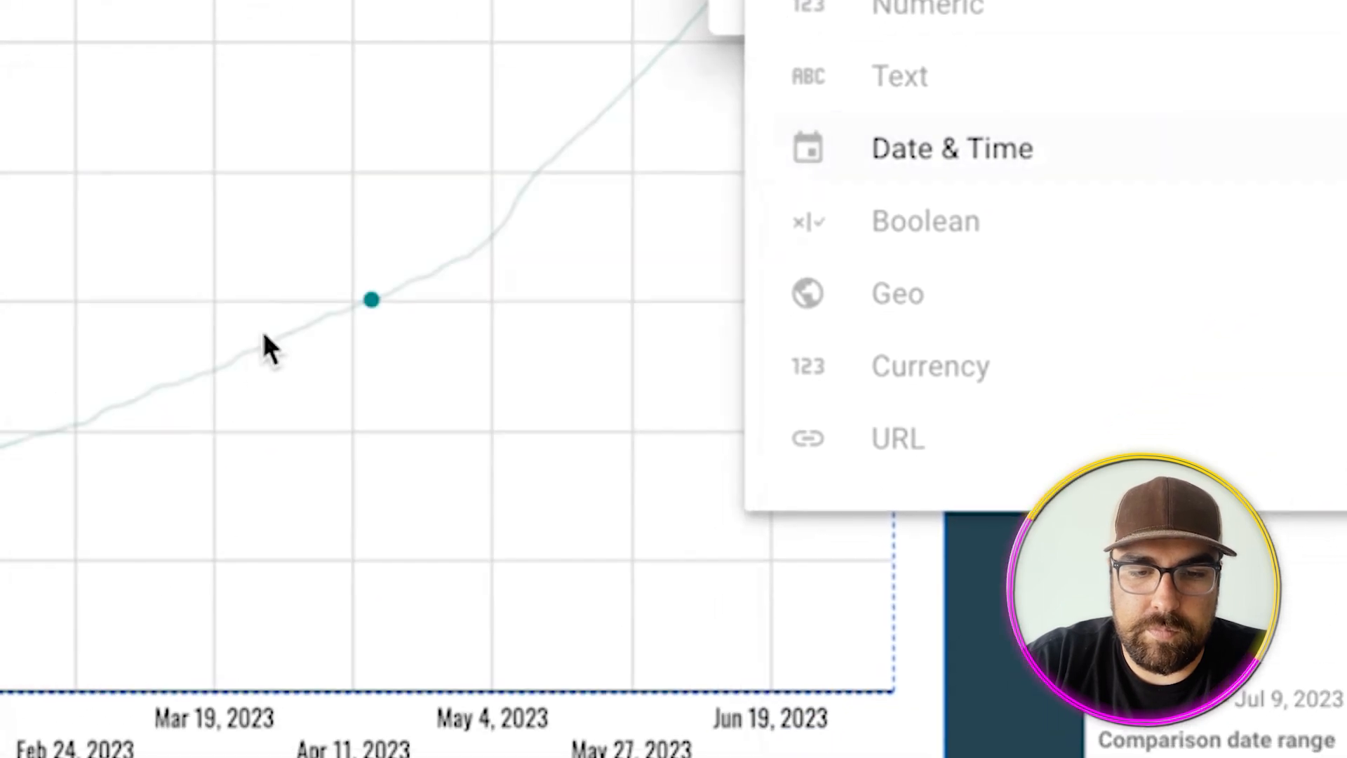
pyautogui.moveTo(938, 165)
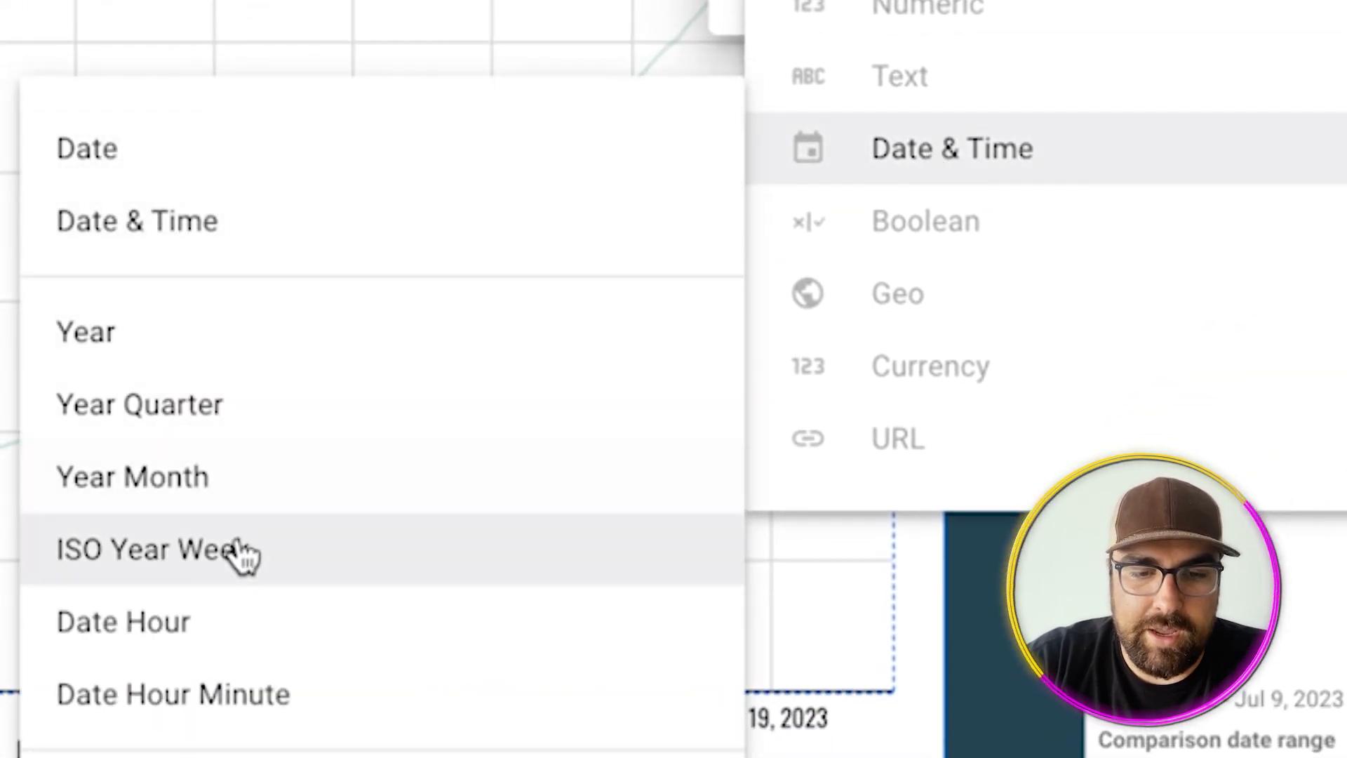
pyautogui.click(268, 578)
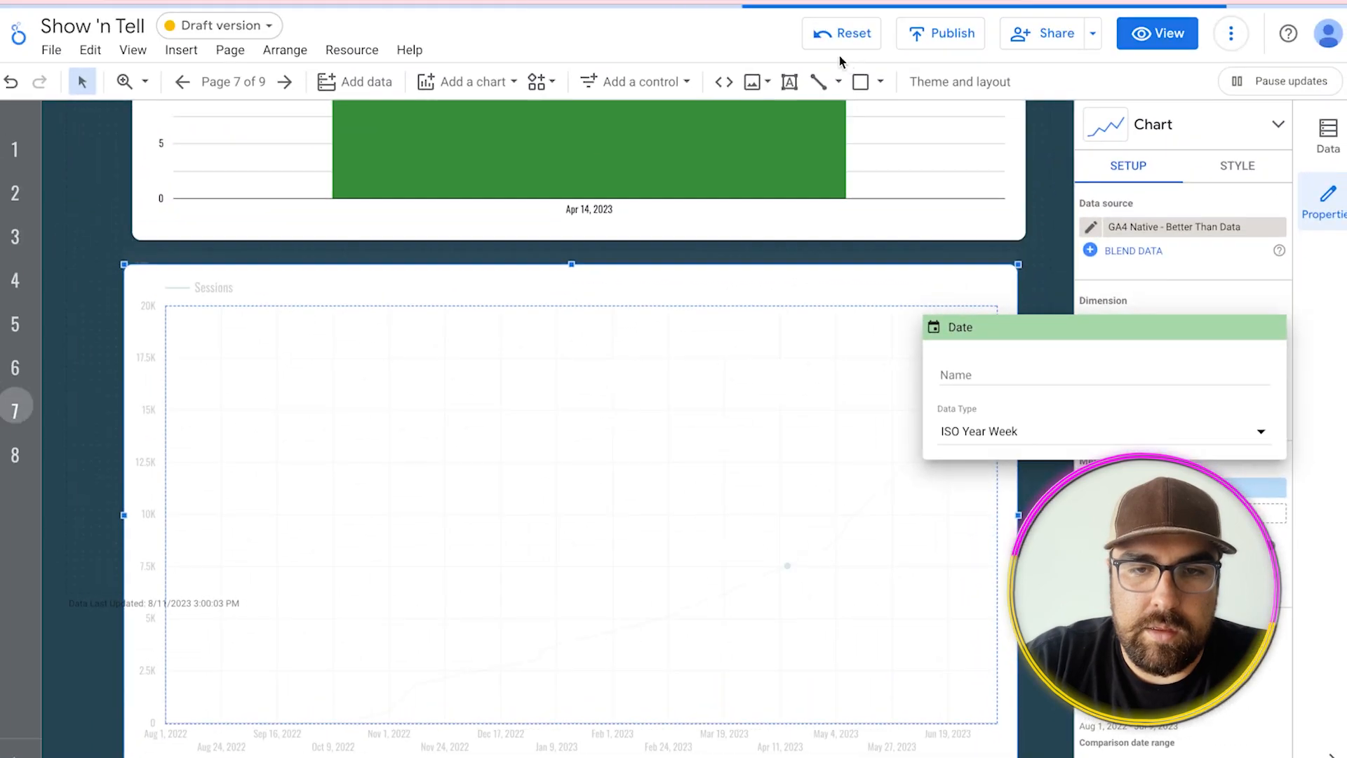
pyautogui.click(832, 42)
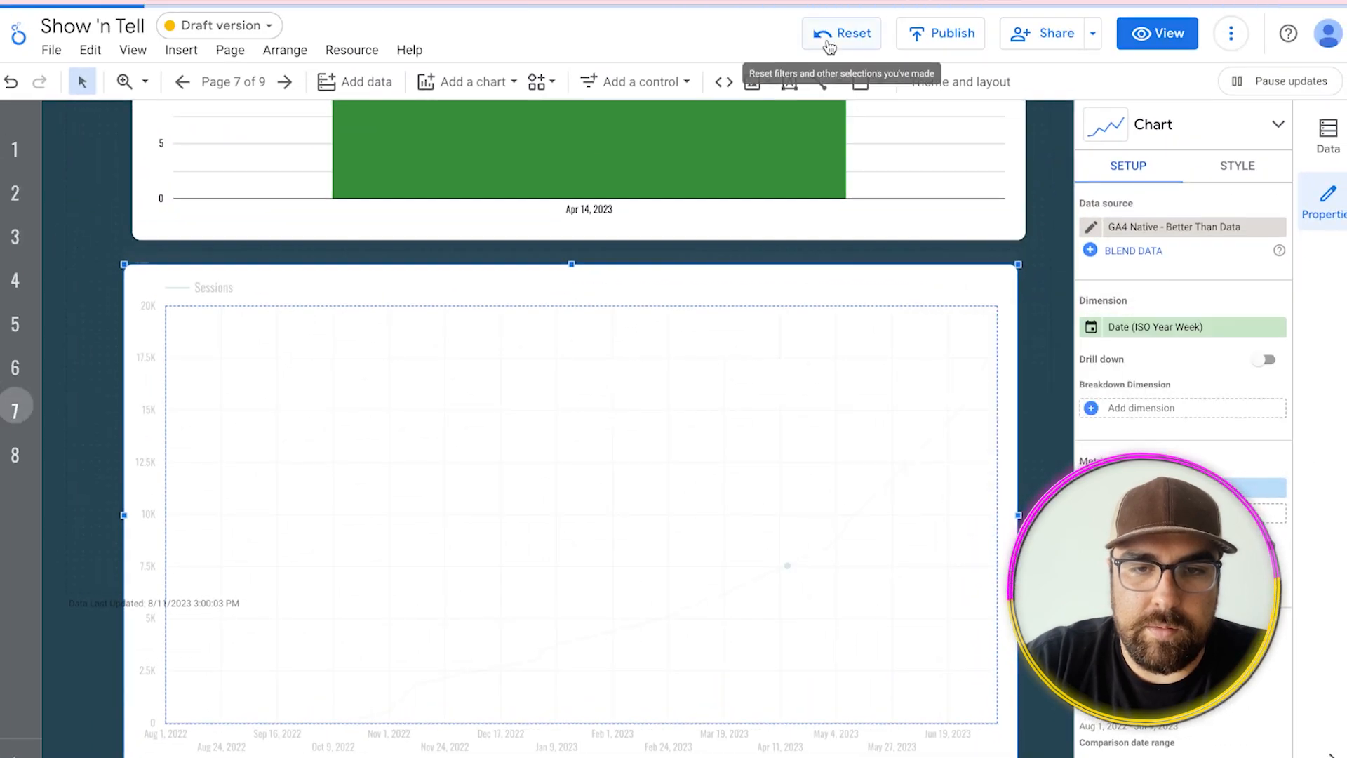
pyautogui.click(838, 38)
# - Choose the Last 30 days preset in the page's date range control, set the start date to May 1, 2023 and apply it
pyautogui.scroll(8, 847, 277)
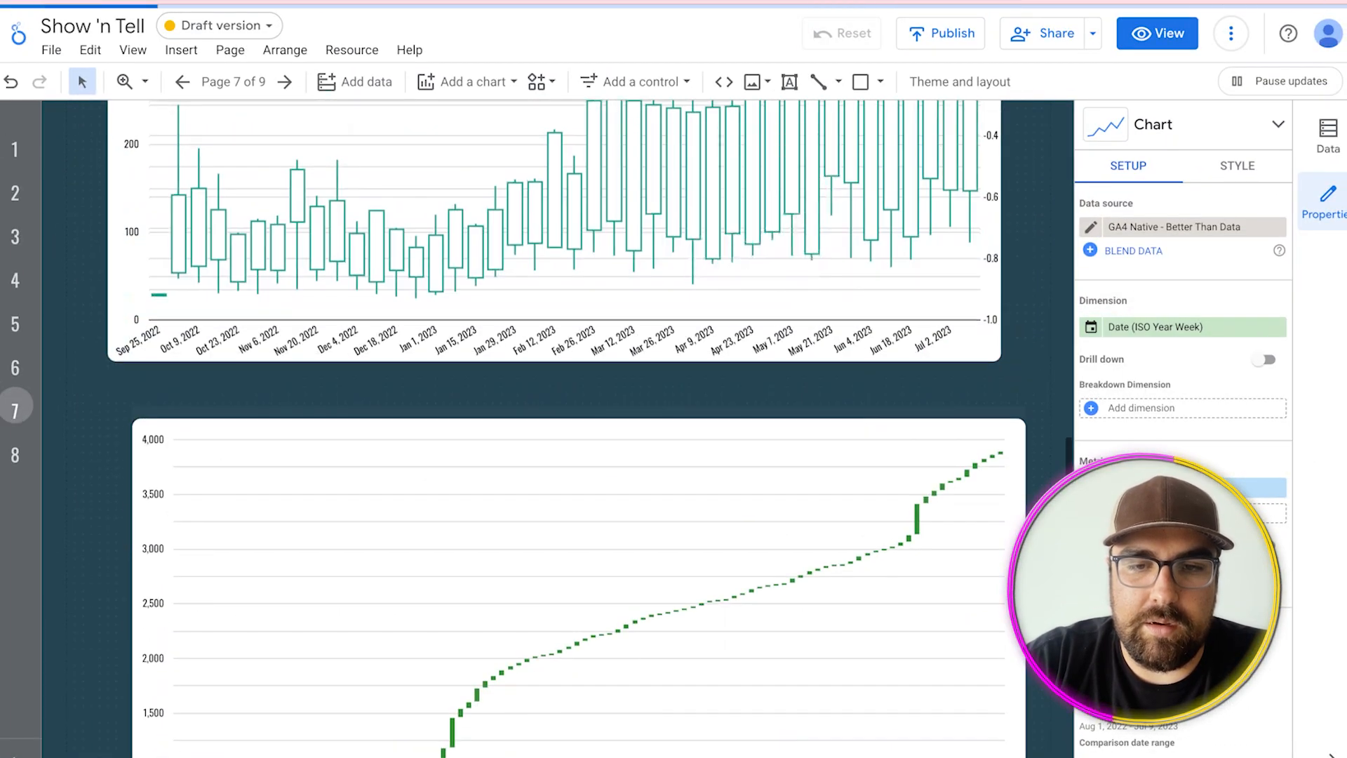
pyautogui.scroll(6, 912, 246)
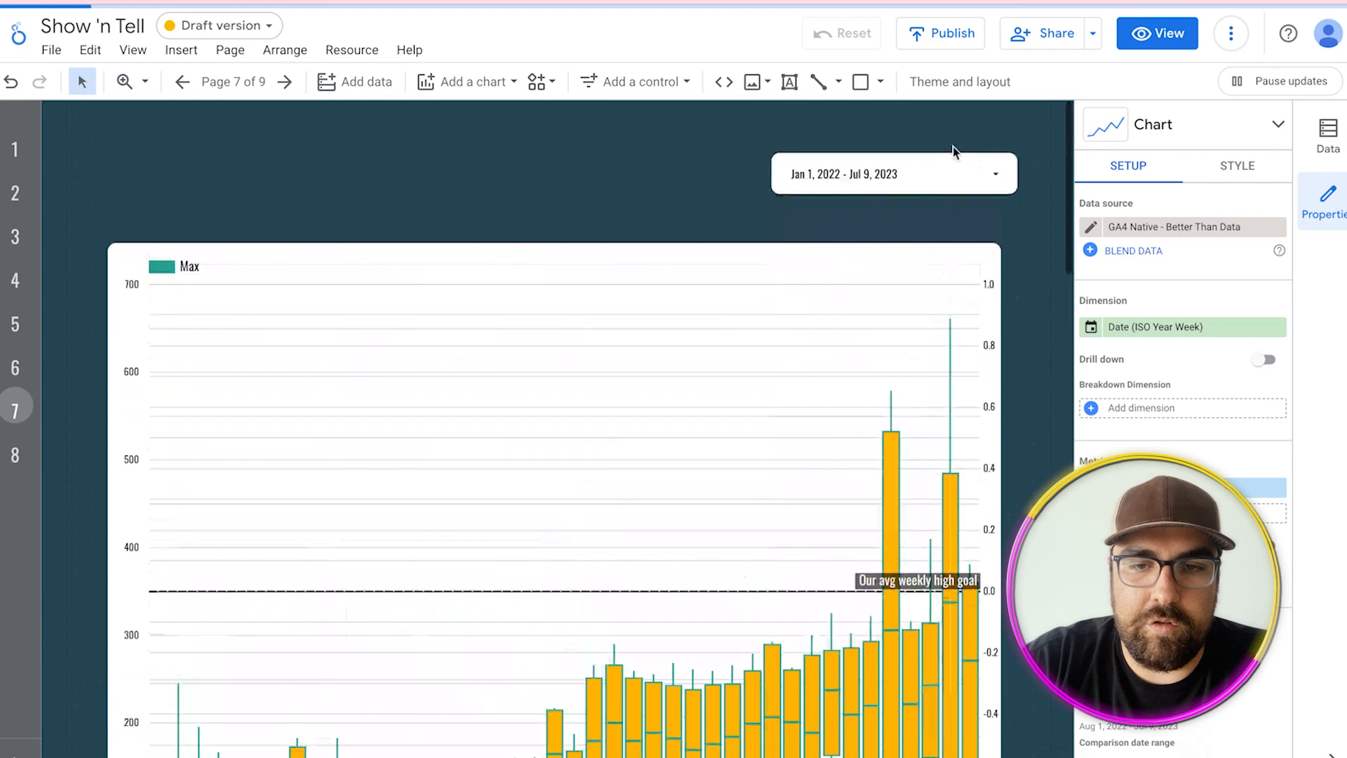
pyautogui.click(955, 157)
pyautogui.click(990, 183)
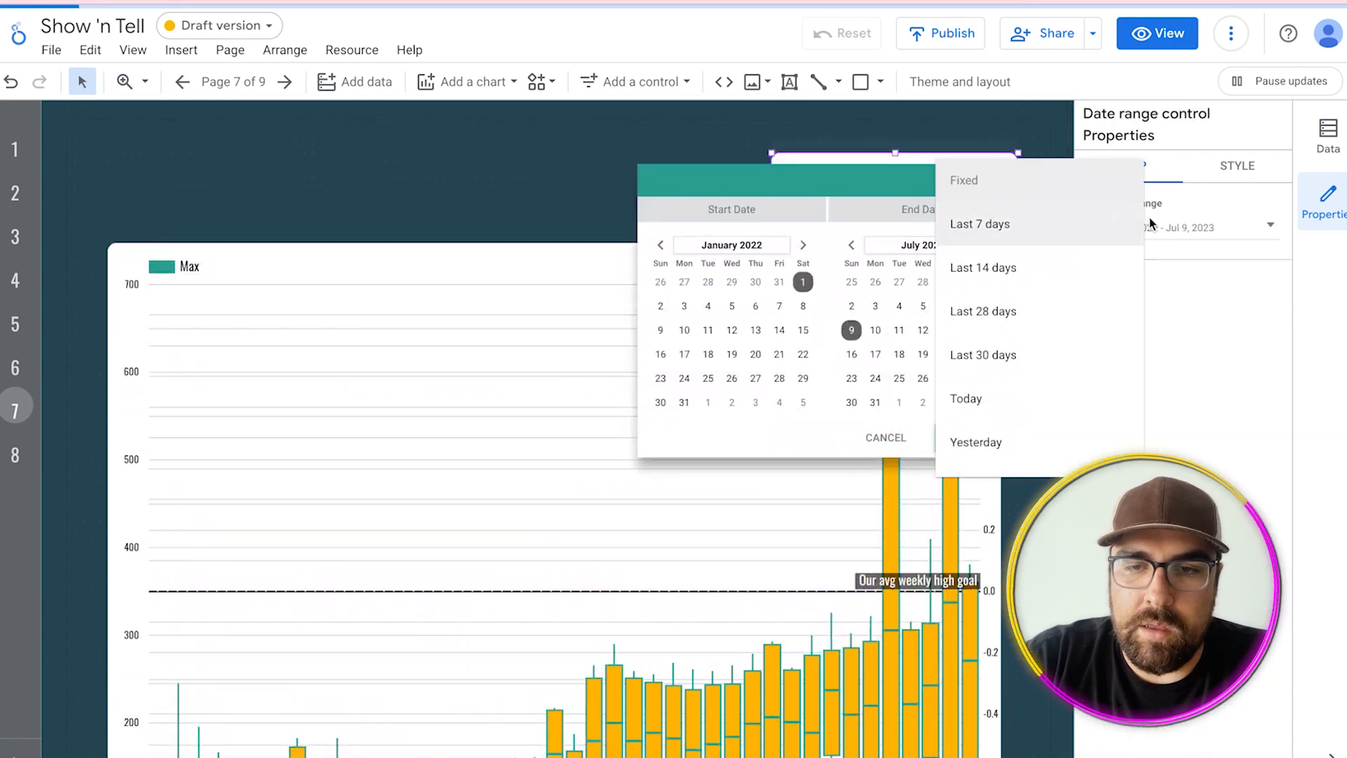
pyautogui.click(1068, 354)
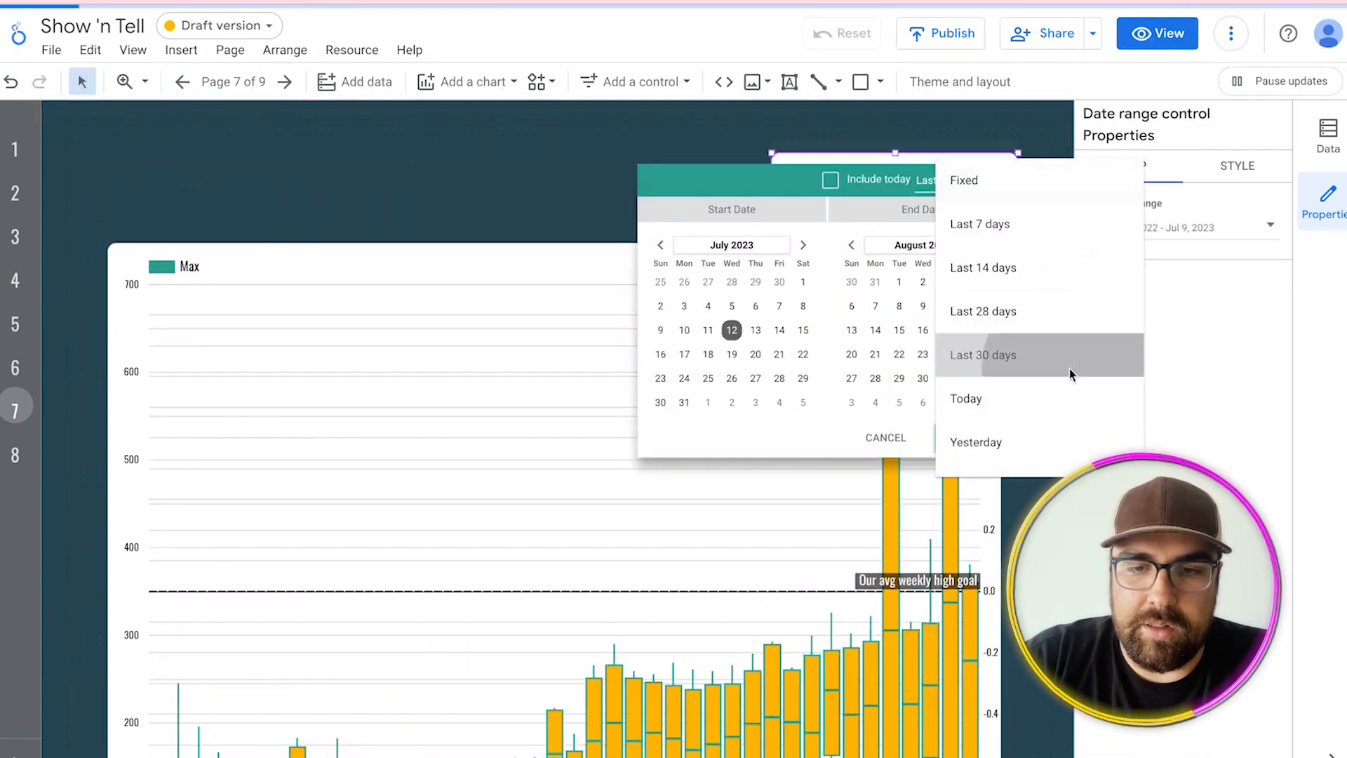
pyautogui.click(660, 245)
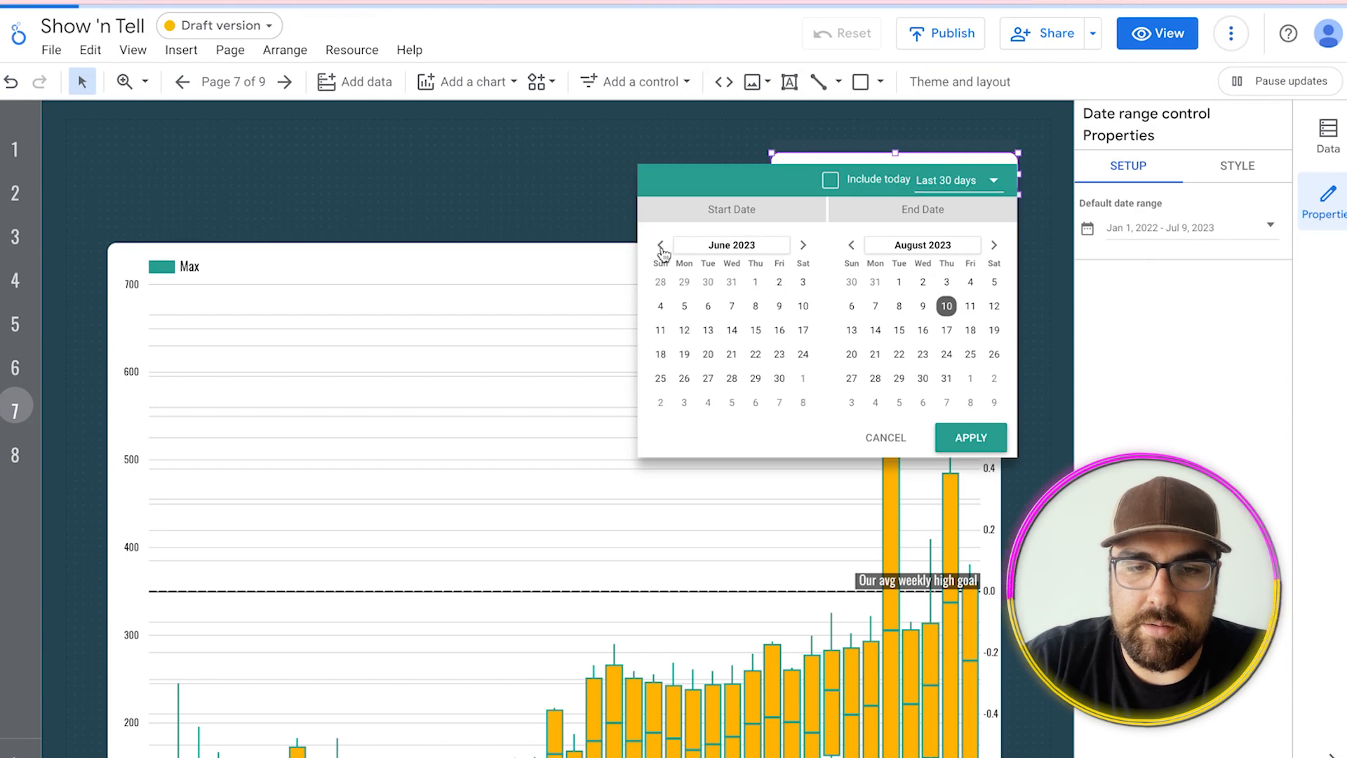
pyautogui.click(684, 282)
pyautogui.click(971, 437)
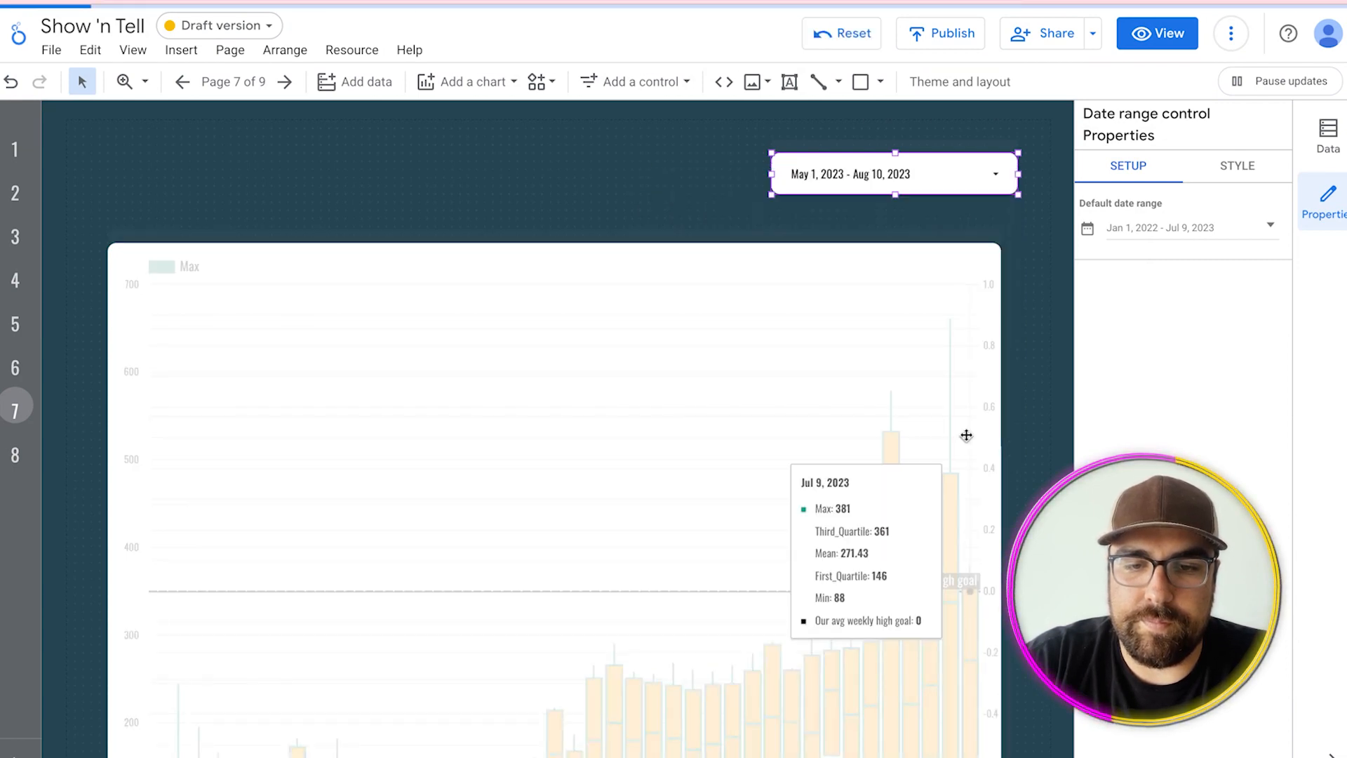
pyautogui.scroll(-5, 966, 435)
pyautogui.scroll(-3, 966, 435)
pyautogui.scroll(-5, 848, 622)
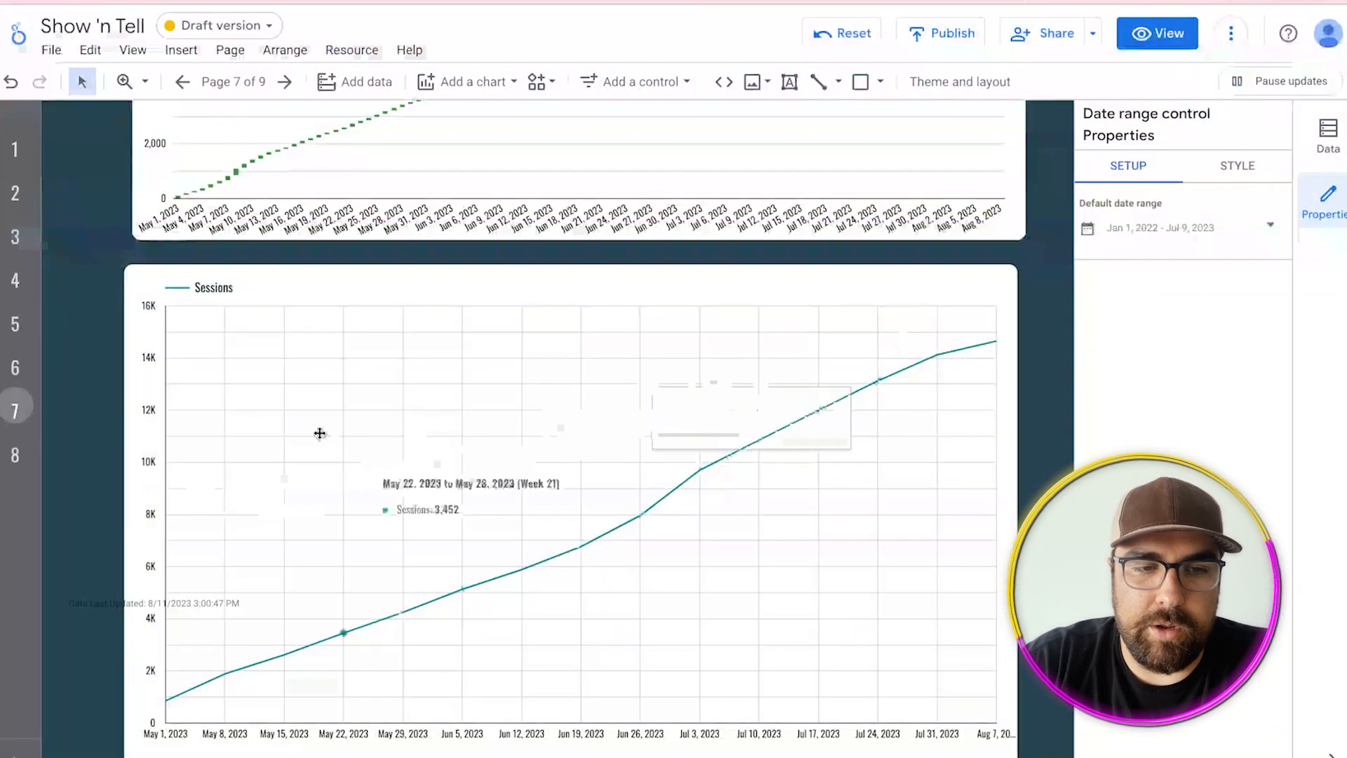
# - Compare the cumulative weekly sessions in the time series chart with the waterfall chart above it
pyautogui.scroll(2, 316, 433)
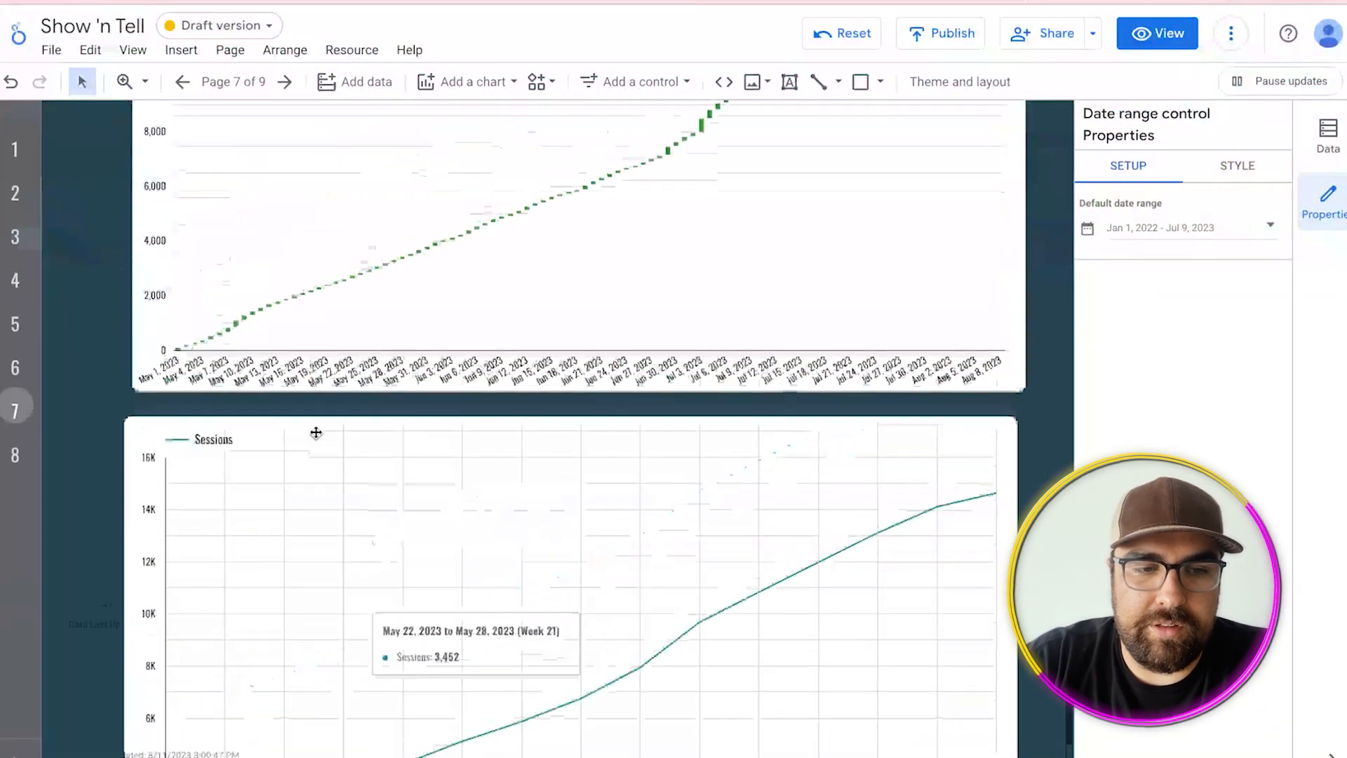
pyautogui.scroll(-2, 314, 443)
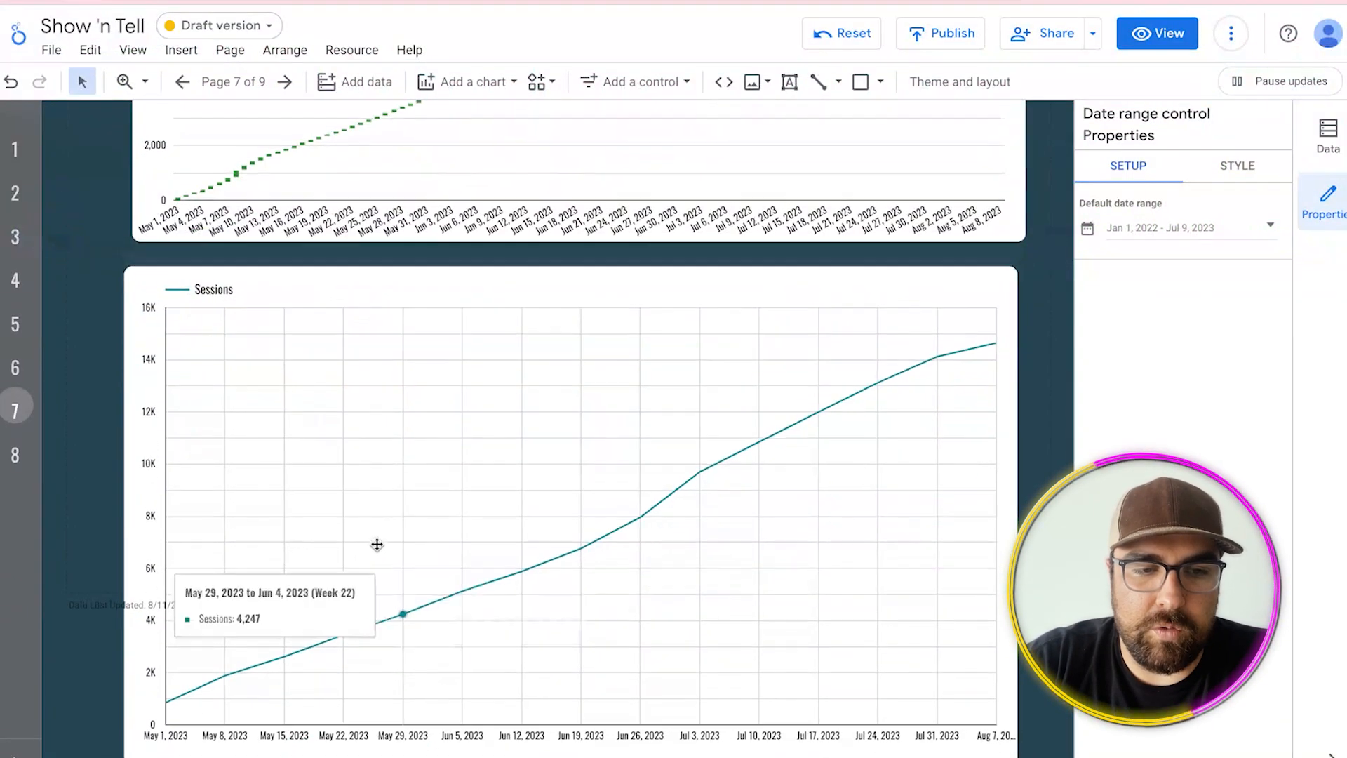
pyautogui.scroll(4, 352, 359)
pyautogui.scroll(2, 712, 279)
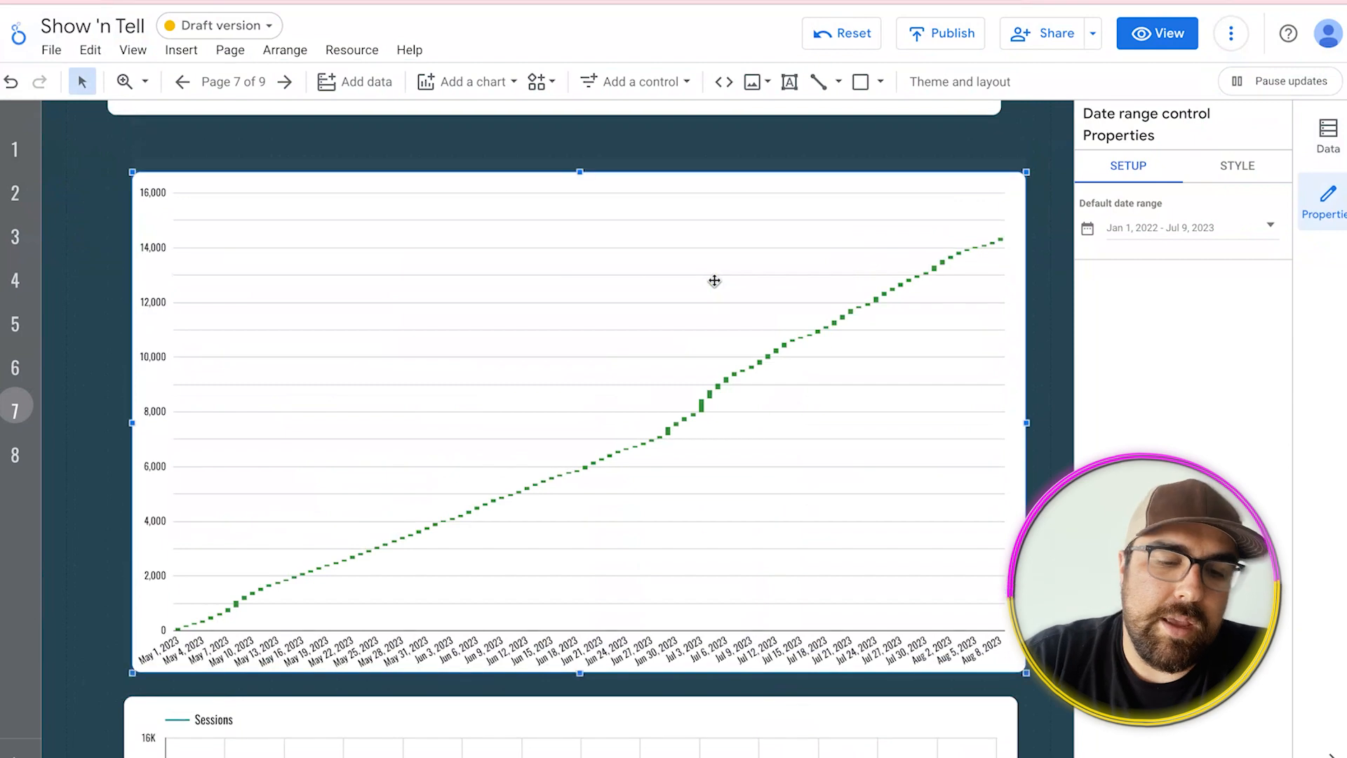
pyautogui.click(697, 346)
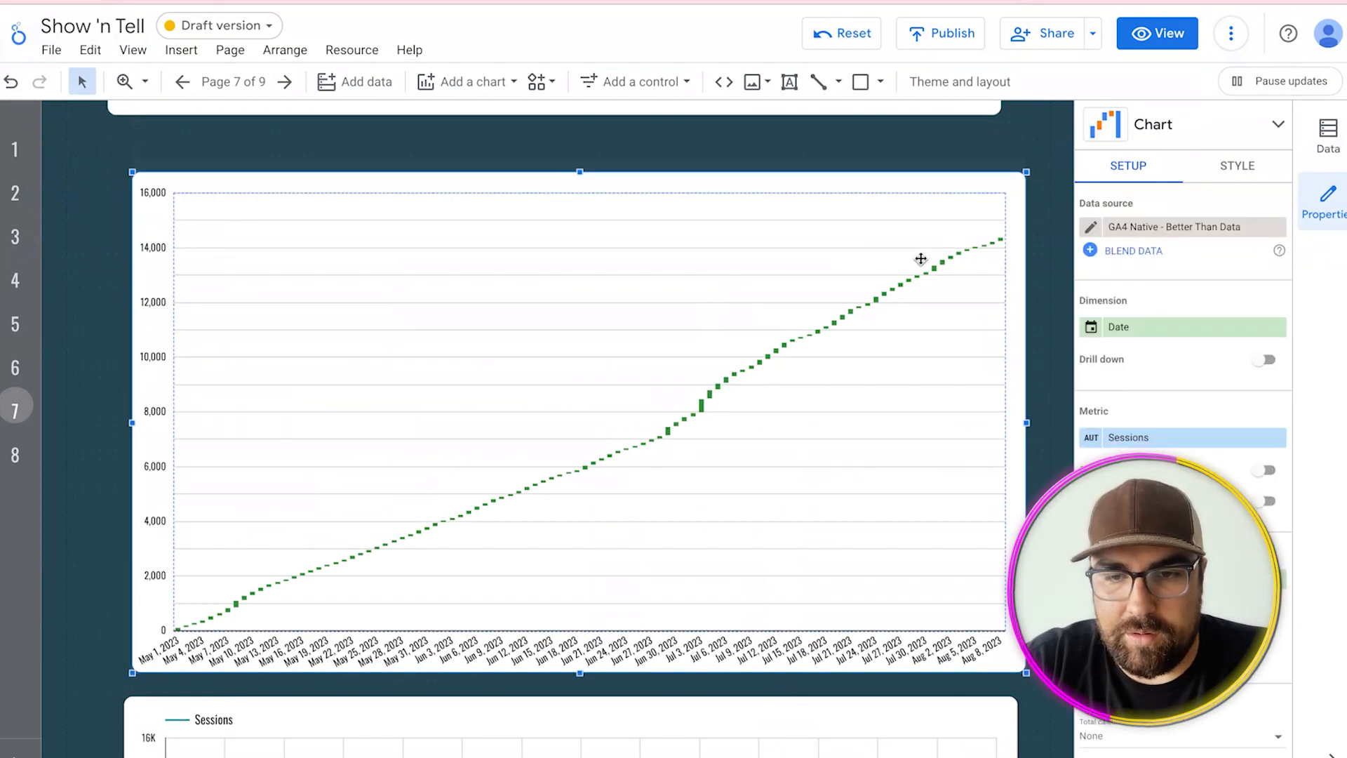
pyautogui.click(1091, 327)
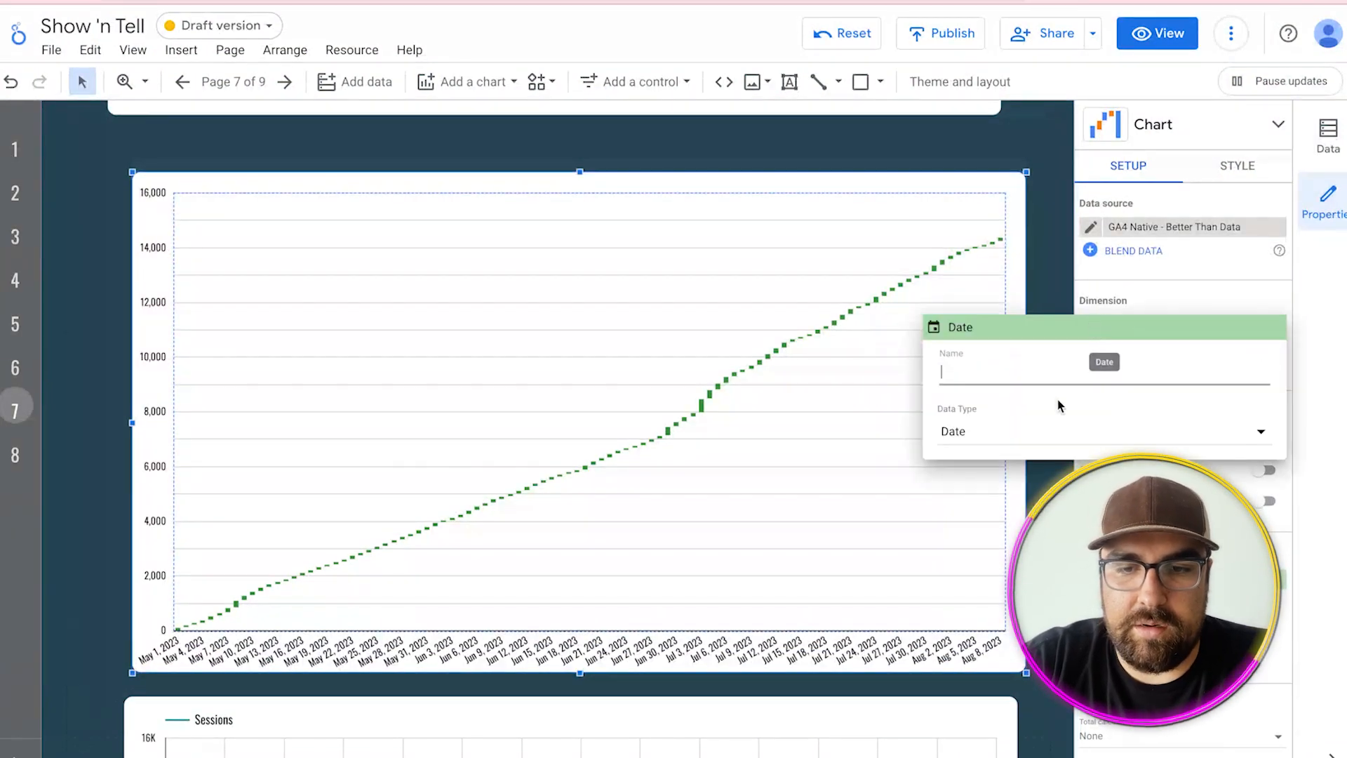
pyautogui.click(1037, 431)
pyautogui.moveTo(1011, 505)
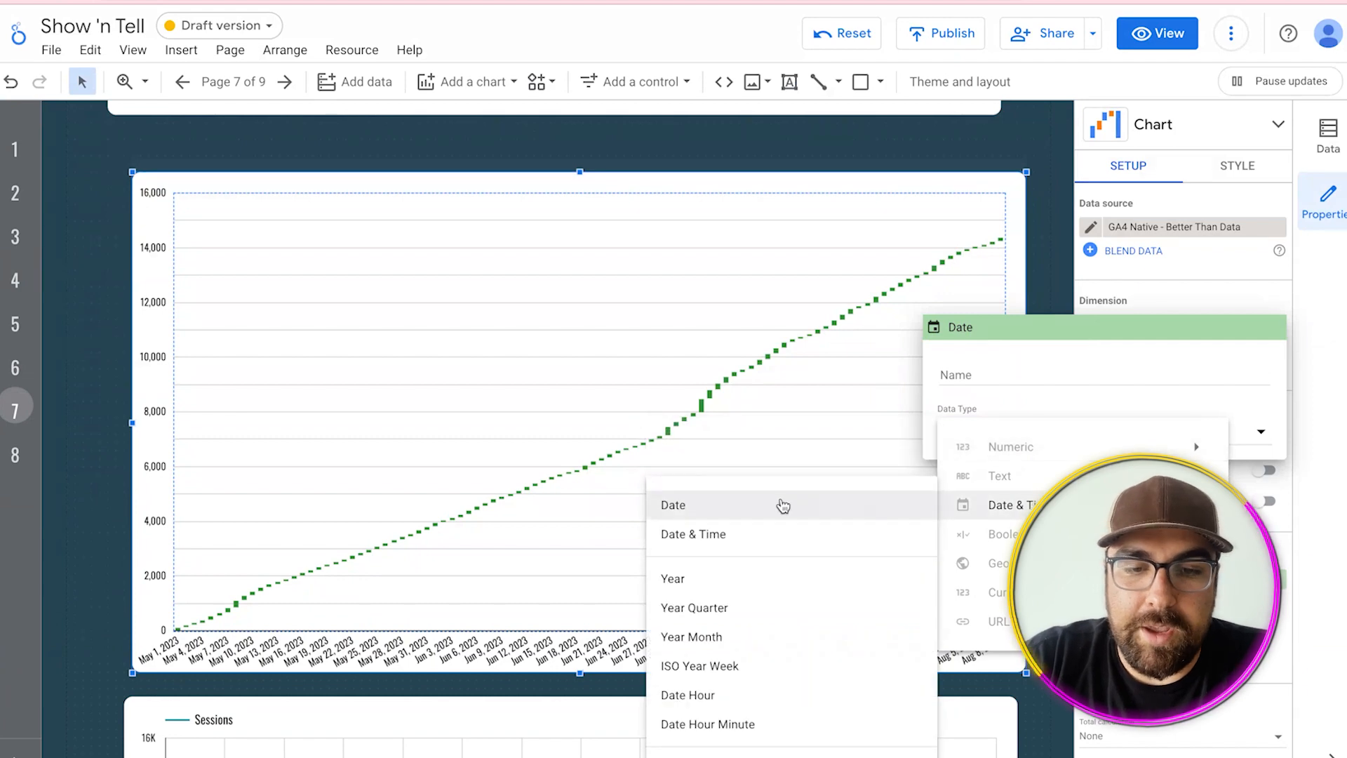
pyautogui.click(720, 217)
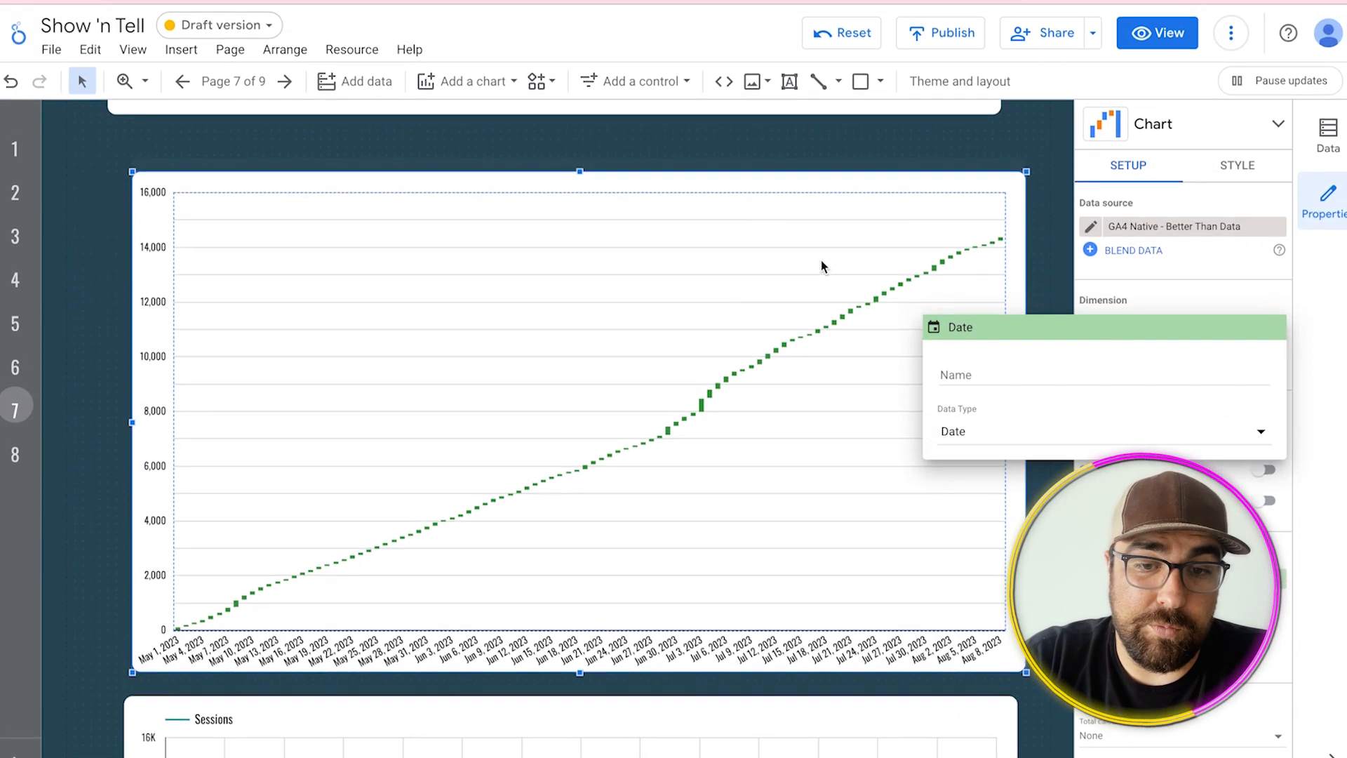
pyautogui.click(821, 274)
# - Review the candlestick chart, sample query and waterfall example on page 6 of the report, and return to page 7
pyautogui.scroll(-2, 820, 285)
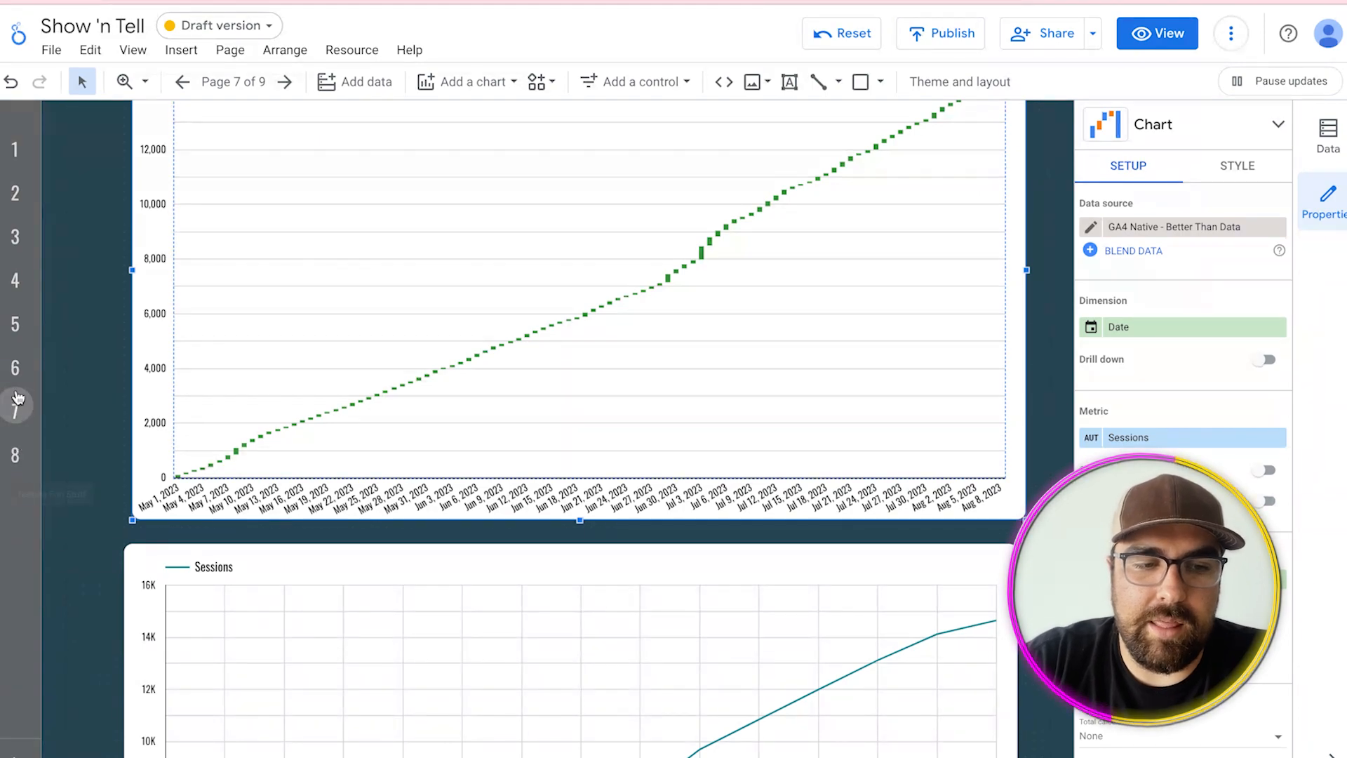
pyautogui.click(15, 367)
pyautogui.scroll(-10, 571, 524)
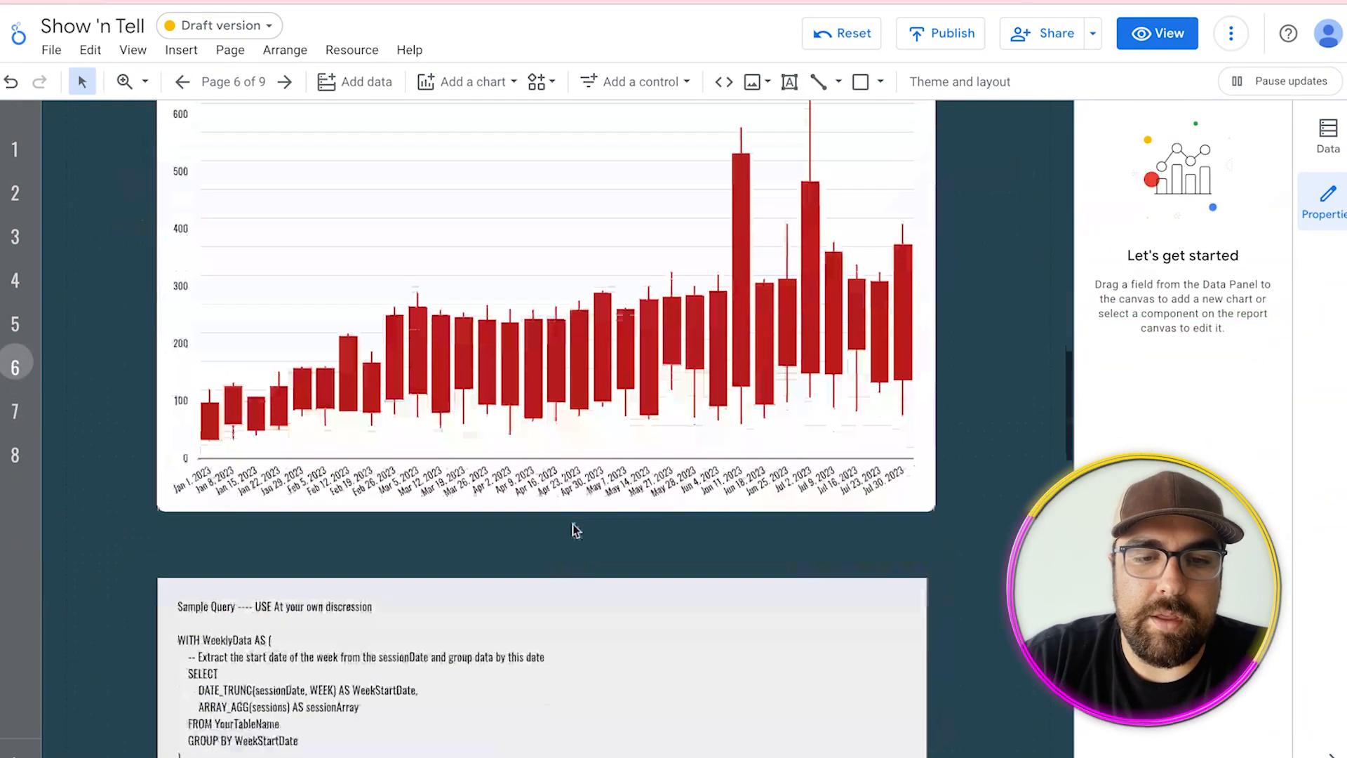
pyautogui.scroll(-5, 572, 527)
pyautogui.scroll(15, 572, 527)
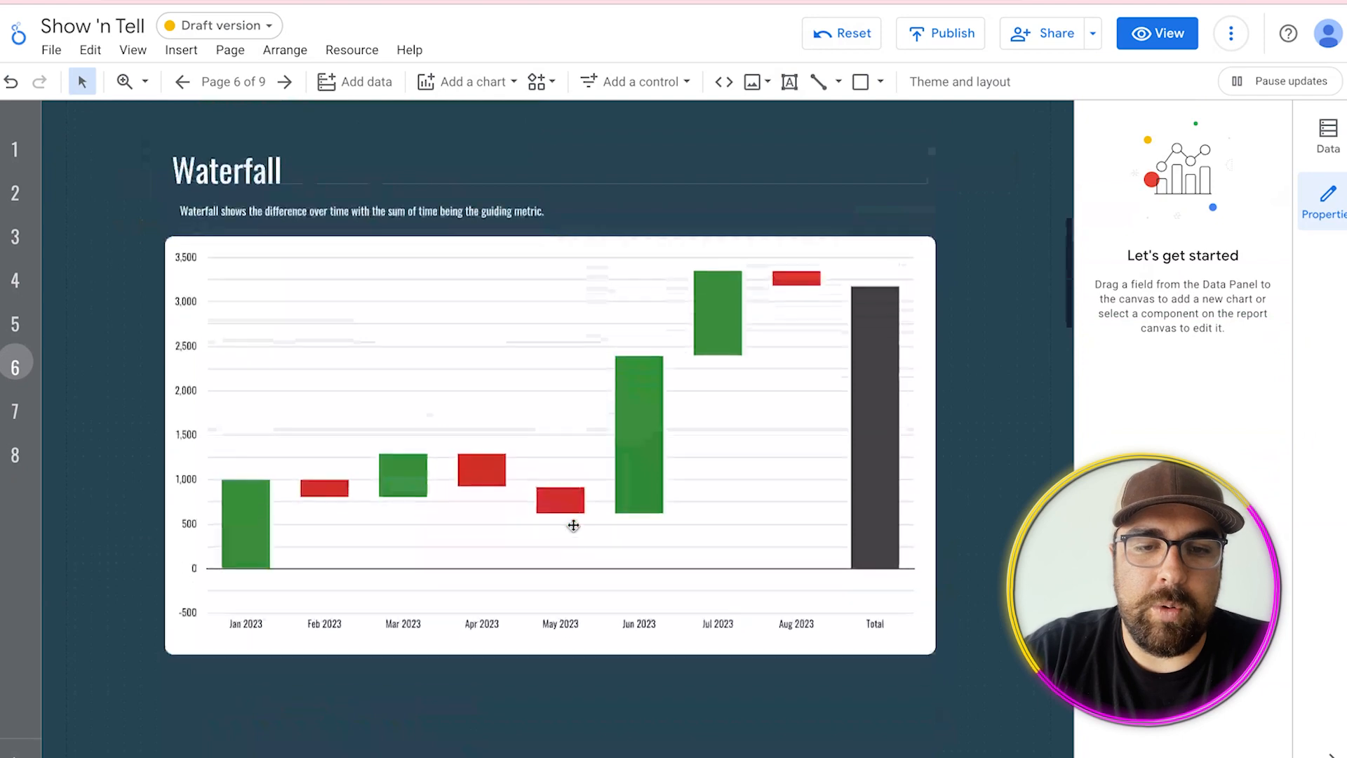
pyautogui.scroll(-1, 573, 526)
pyautogui.click(23, 421)
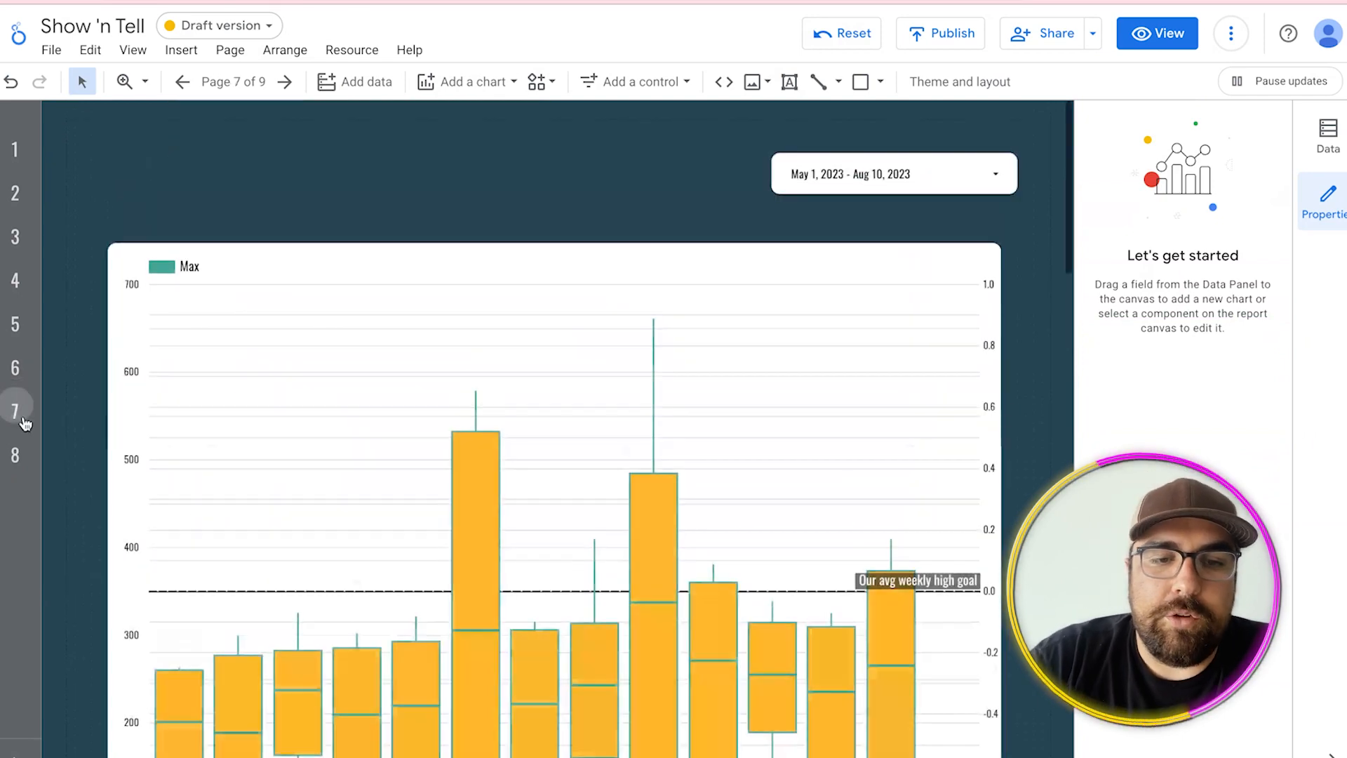
pyautogui.scroll(-6, 409, 557)
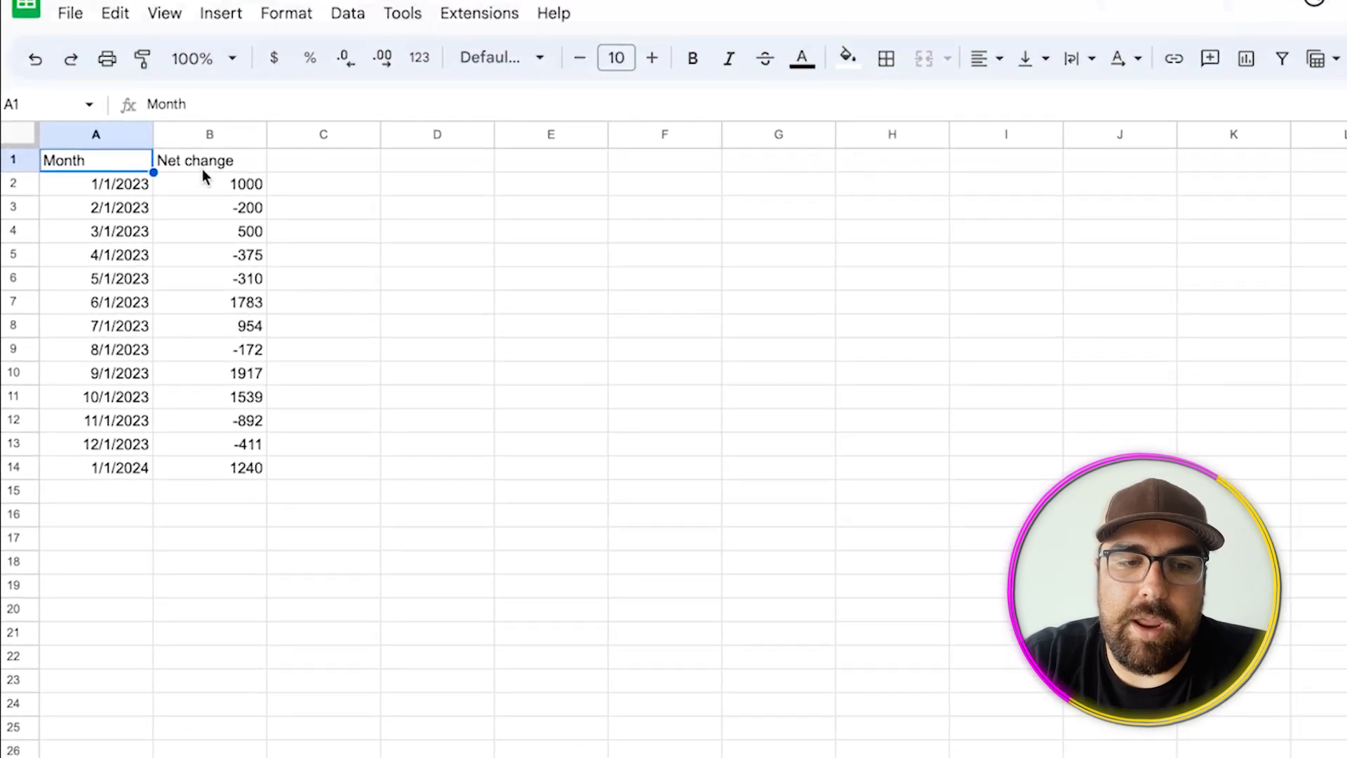
# - Switch to the Google Sheets waterfall data and examine the monthly values in the Net change column, starting from January 2023
pyautogui.click(204, 184)
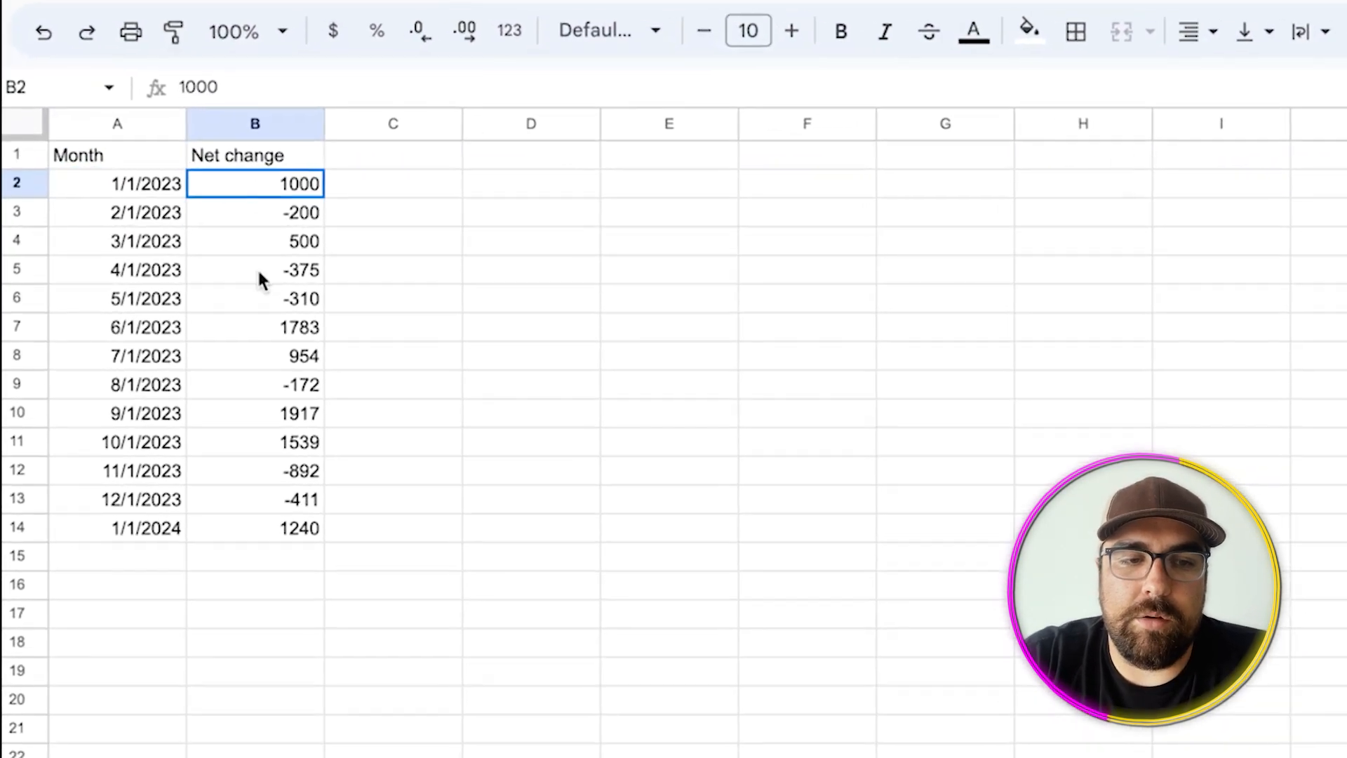
pyautogui.keyDown('shift'); pyautogui.click(214, 538); pyautogui.keyUp('shift')
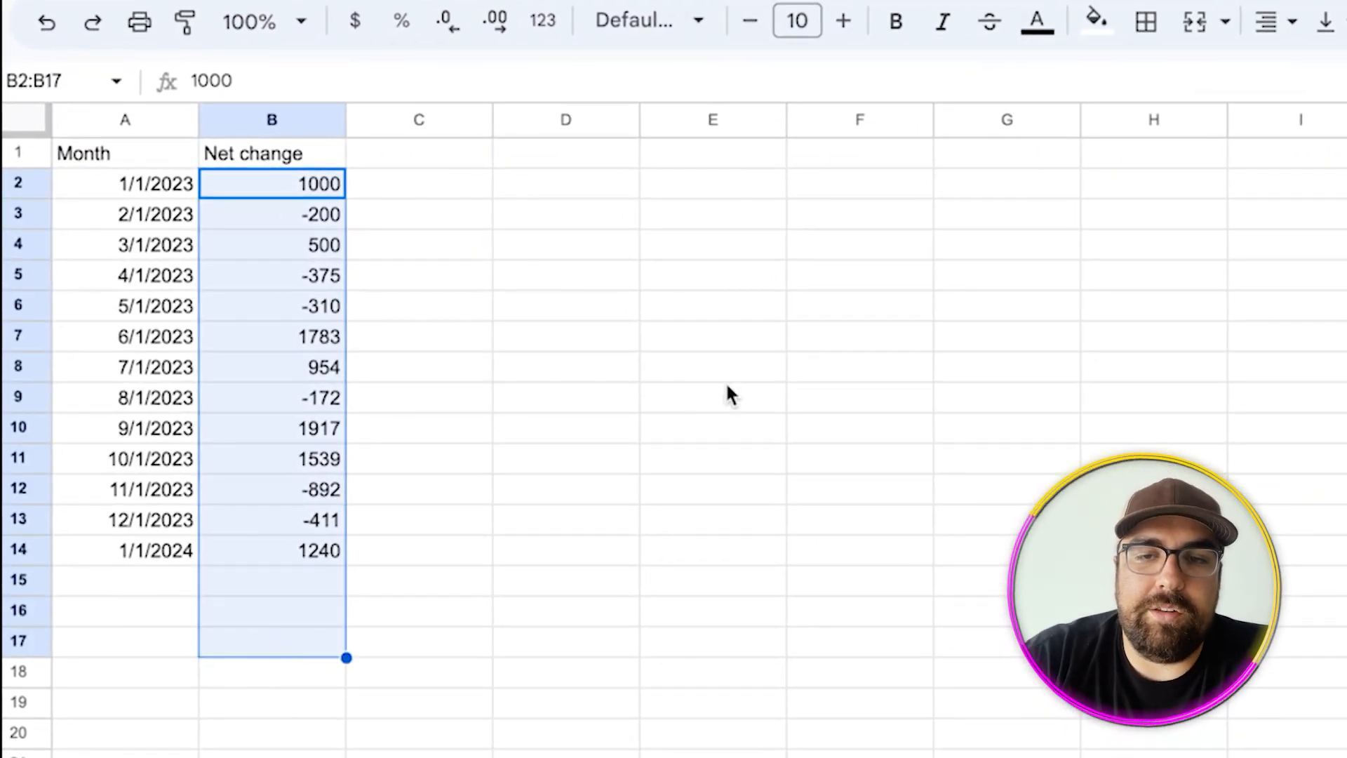
pyautogui.moveTo(334, 238); pyautogui.dragTo(340, 229)
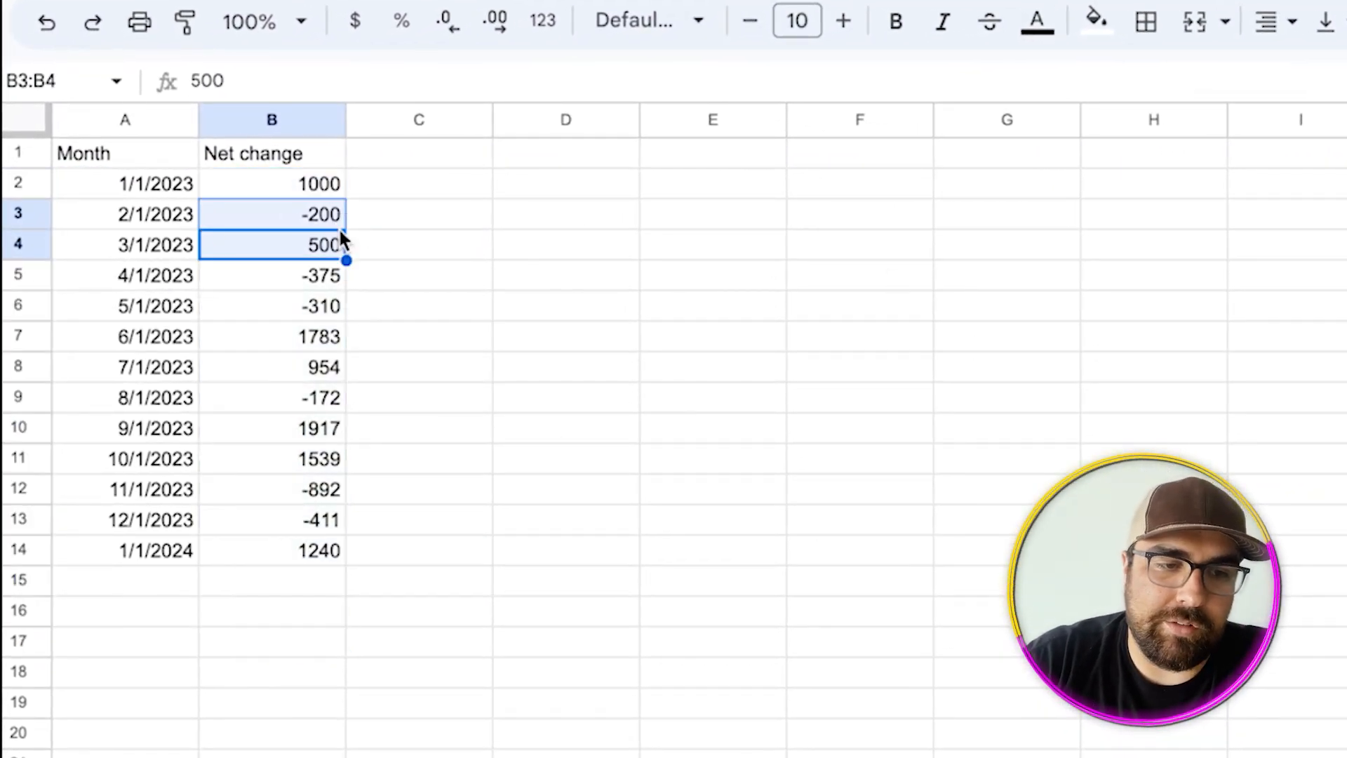
pyautogui.click(176, 191)
pyautogui.click(339, 189)
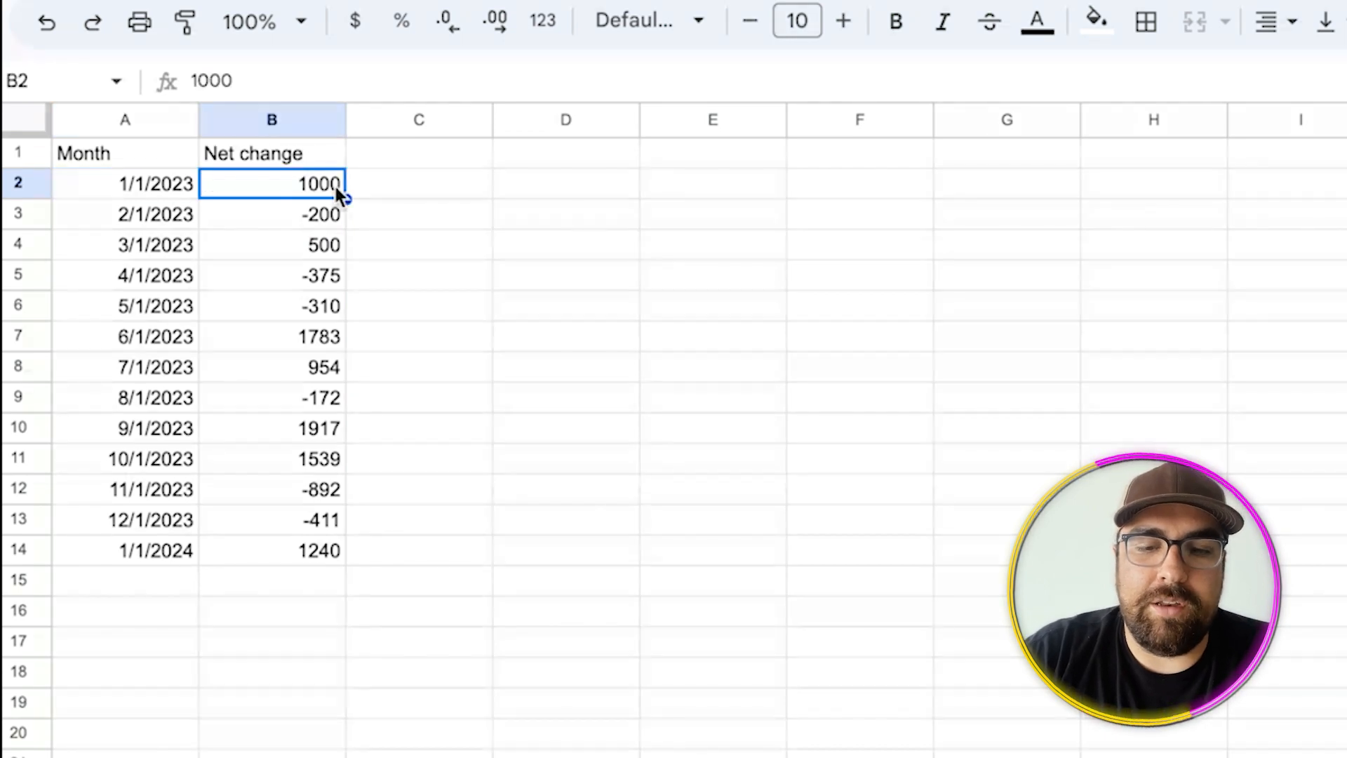
pyautogui.press('Down')
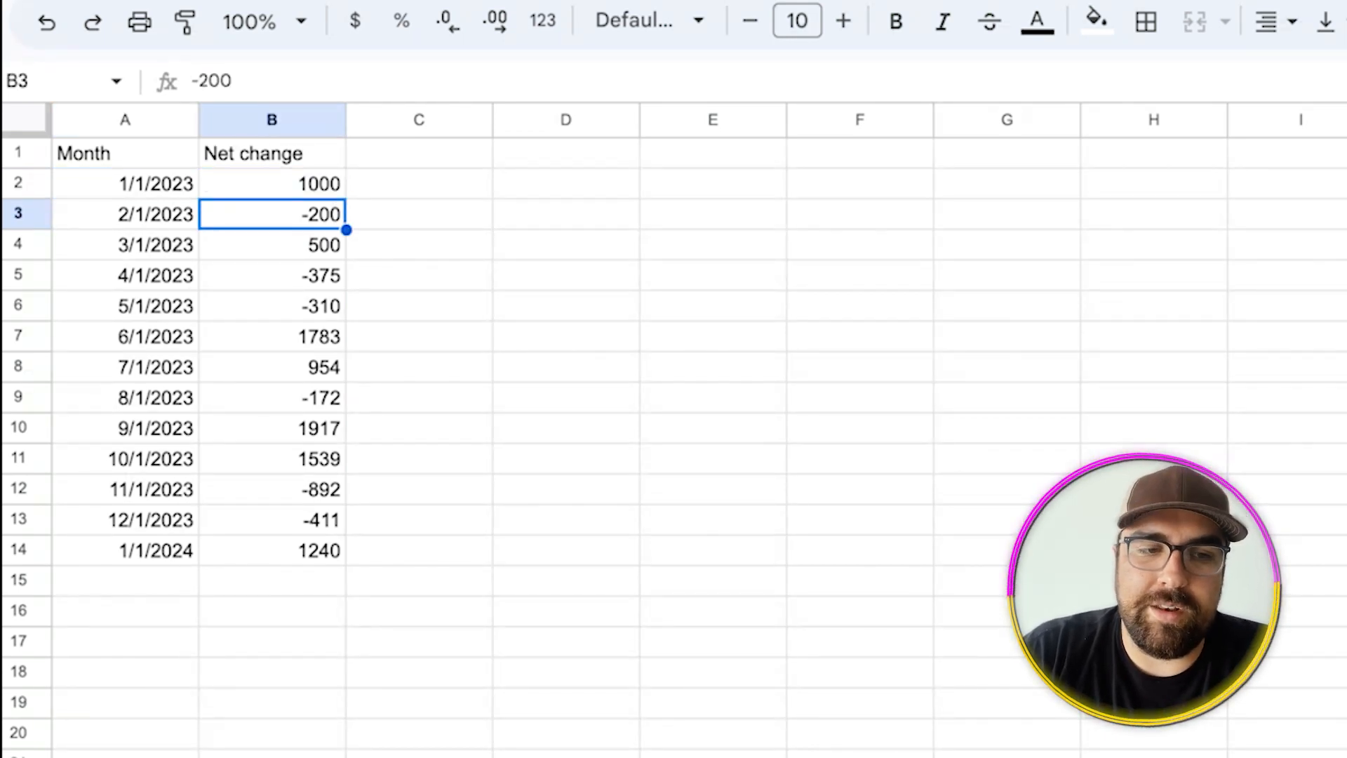
pyautogui.press('Down')
pyautogui.press('Down')
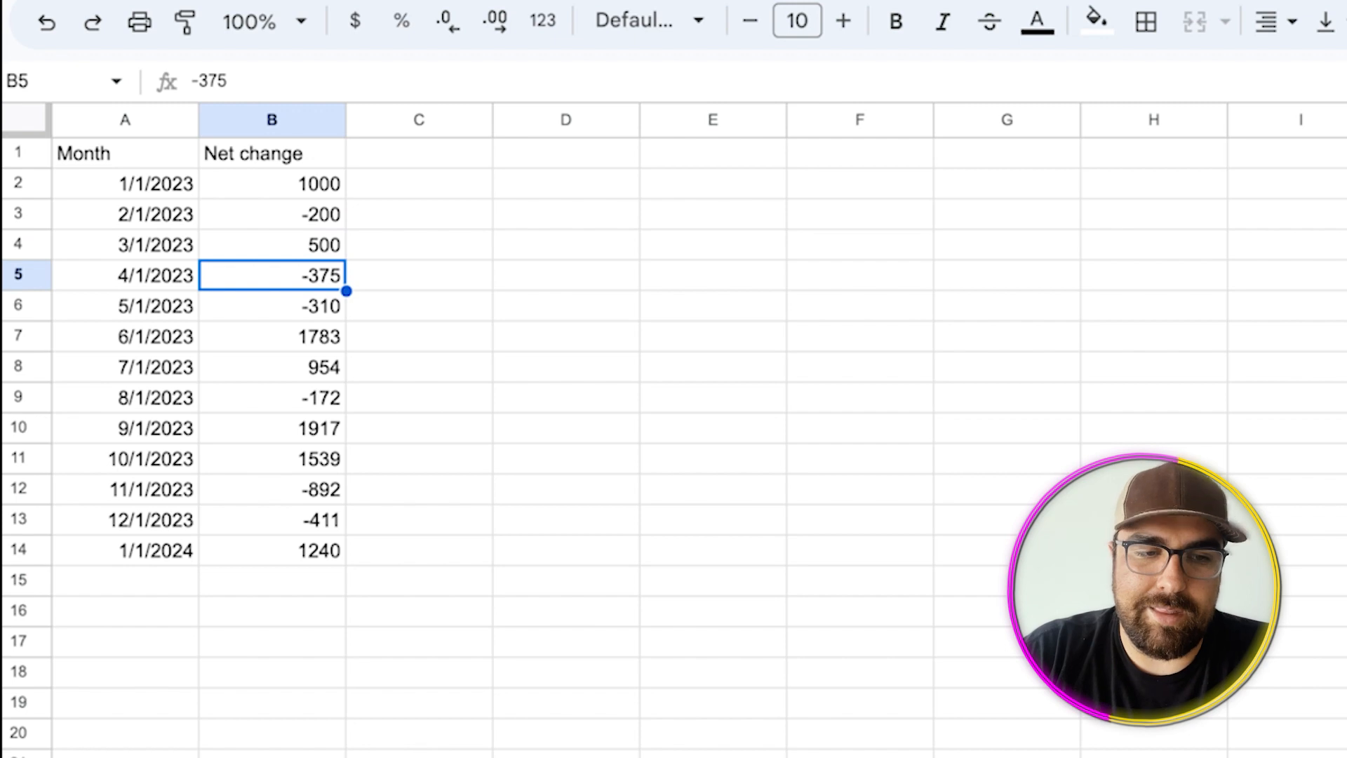
pyautogui.press('Down')
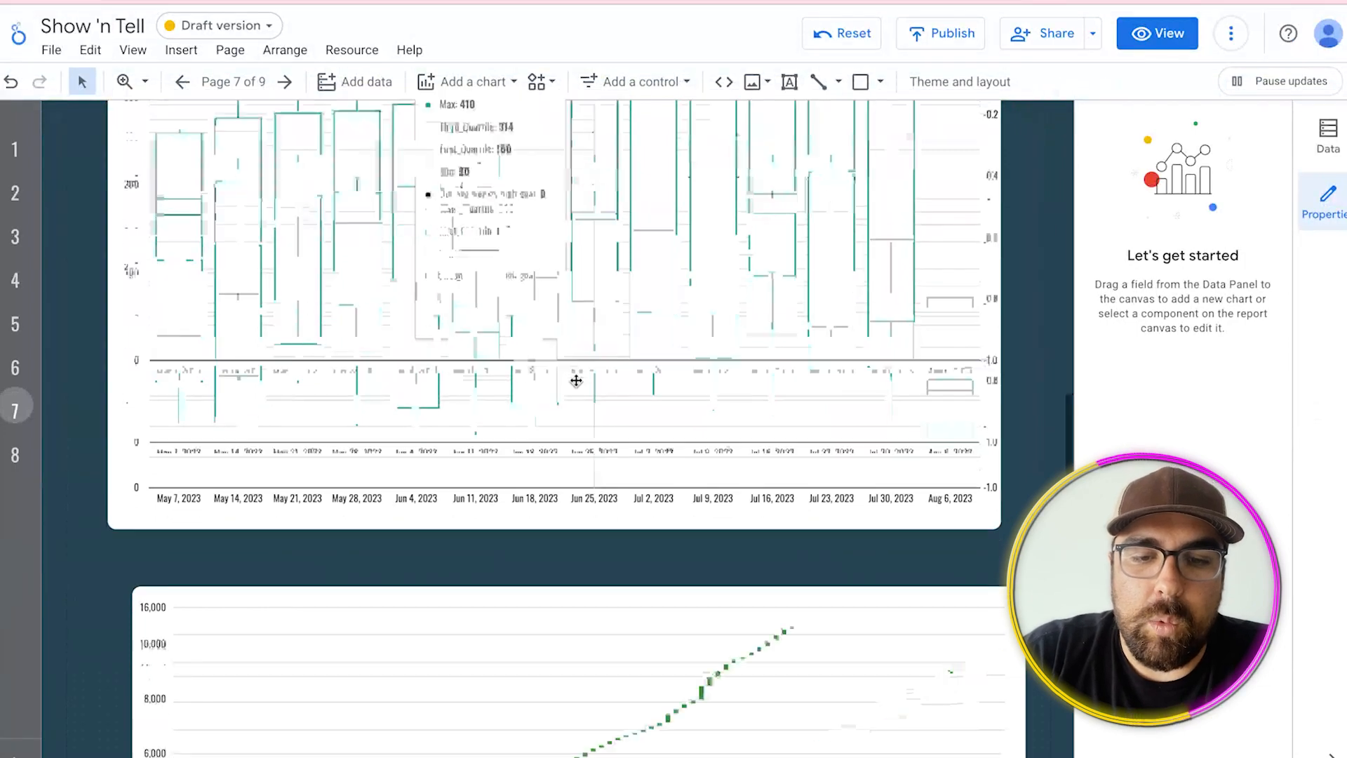
# - Return to the Looker Studio report and change the page 7 waterfall chart's data source to Waterfall - Sheet1
pyautogui.scroll(-10, 575, 533)
pyautogui.click(629, 169)
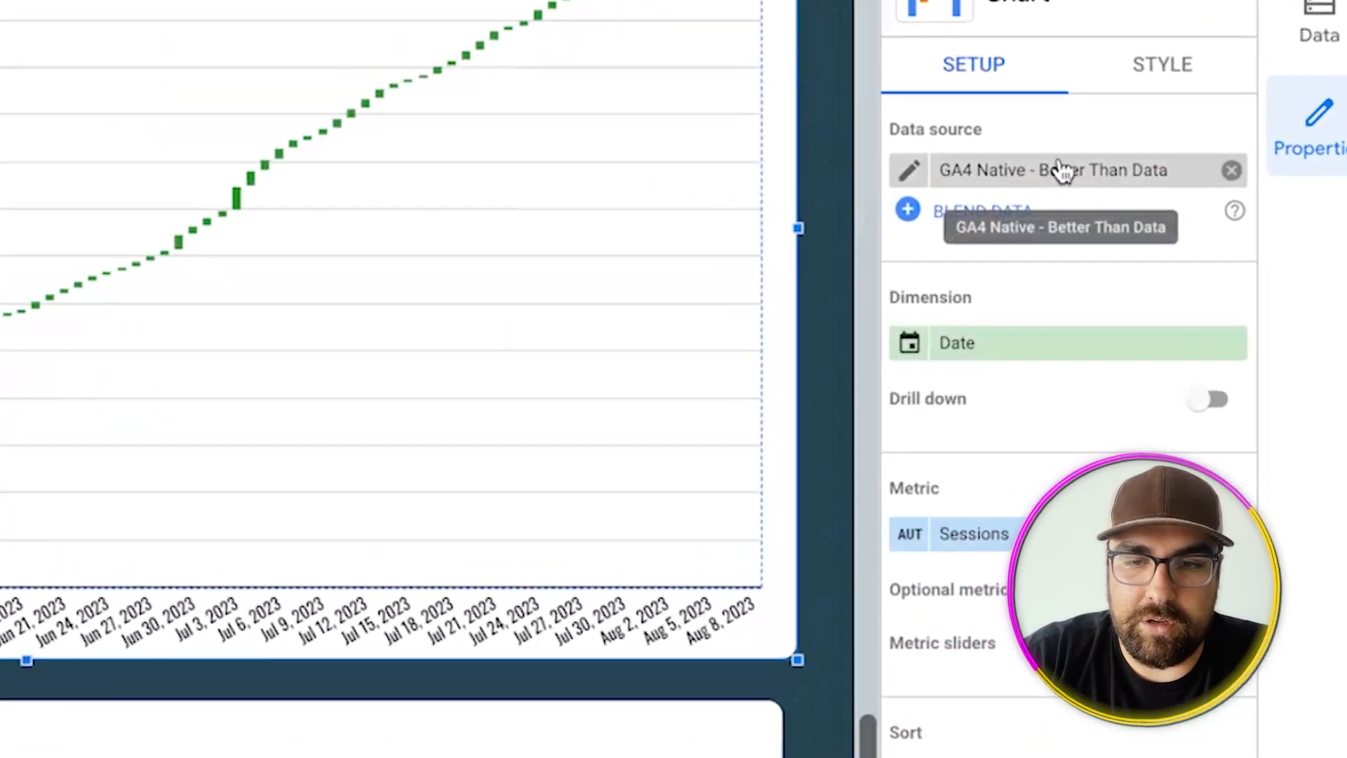
pyautogui.click(1063, 170)
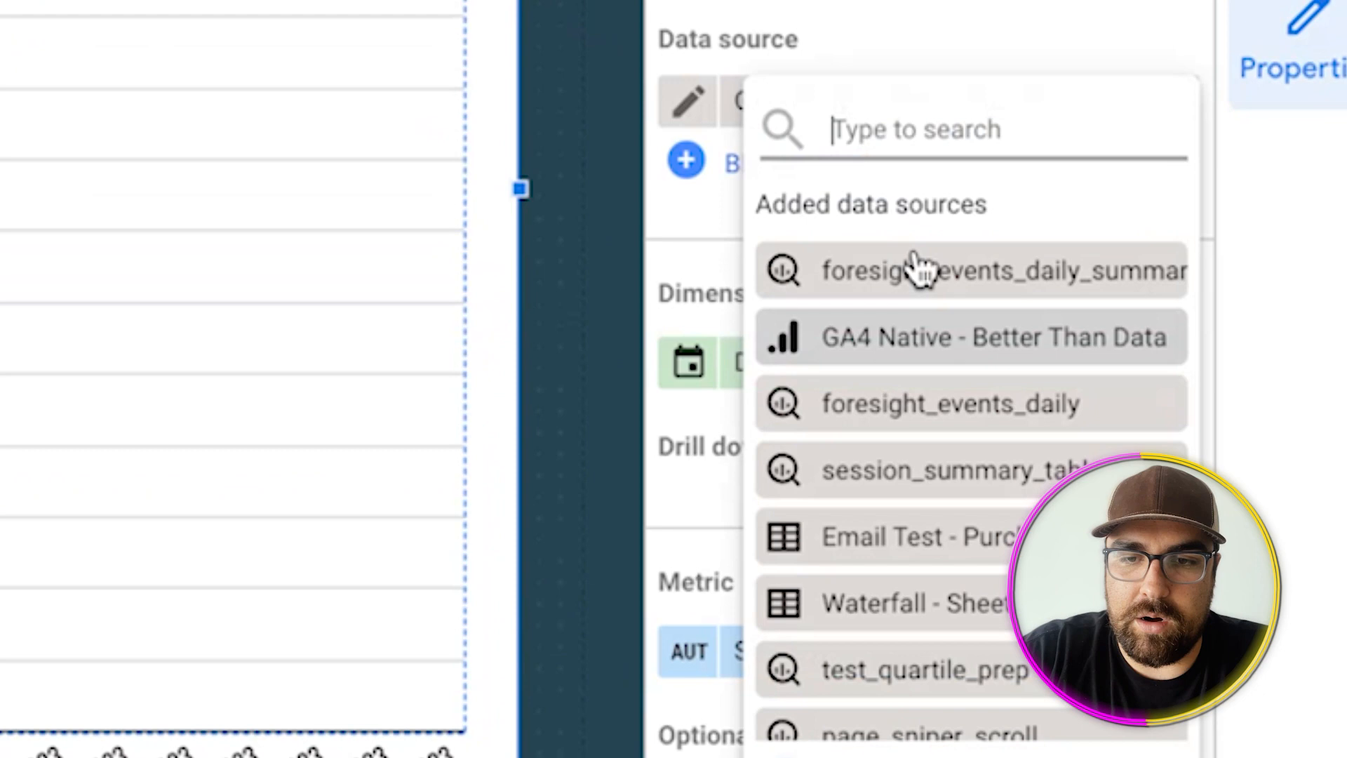
pyautogui.write('water')
pyautogui.click(887, 270)
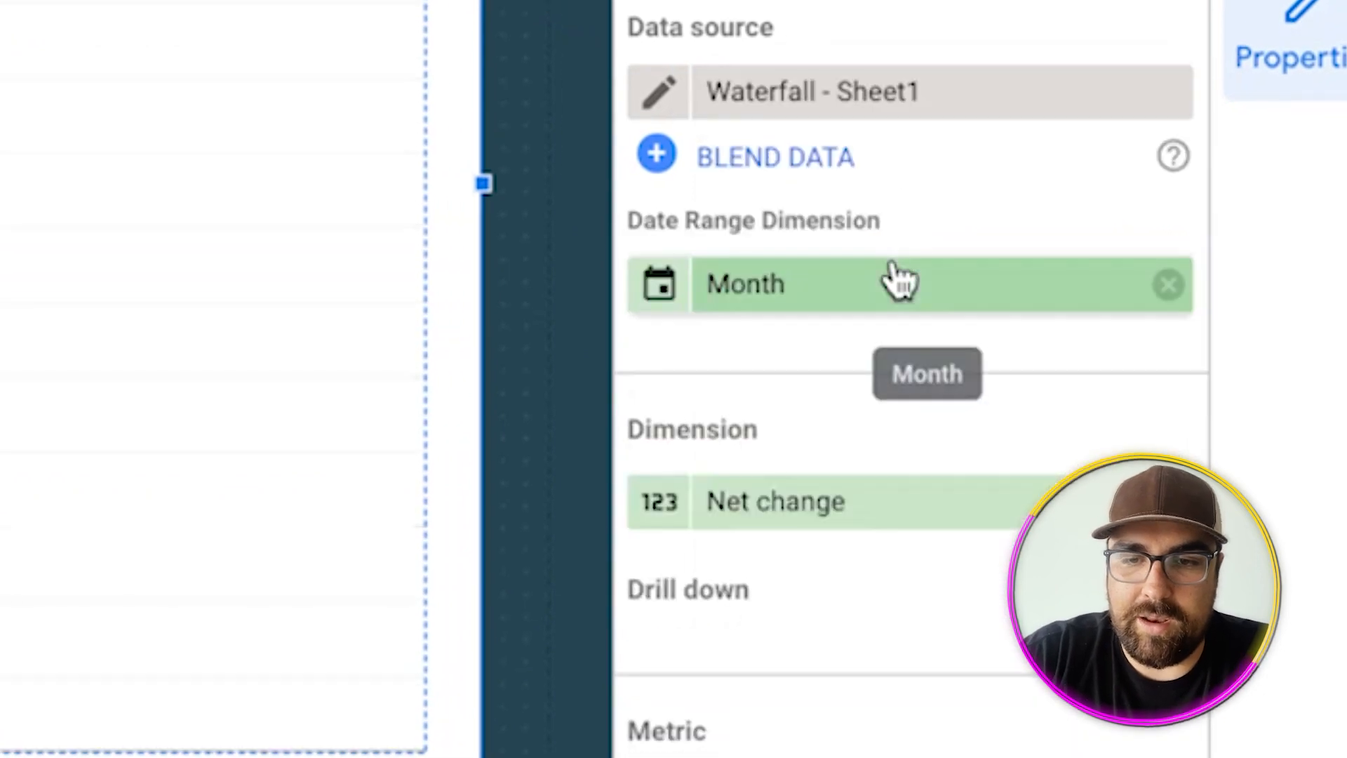
# - Set the waterfall chart's metric to Net change and its dimension to Month
pyautogui.scroll(-2, 702, 234)
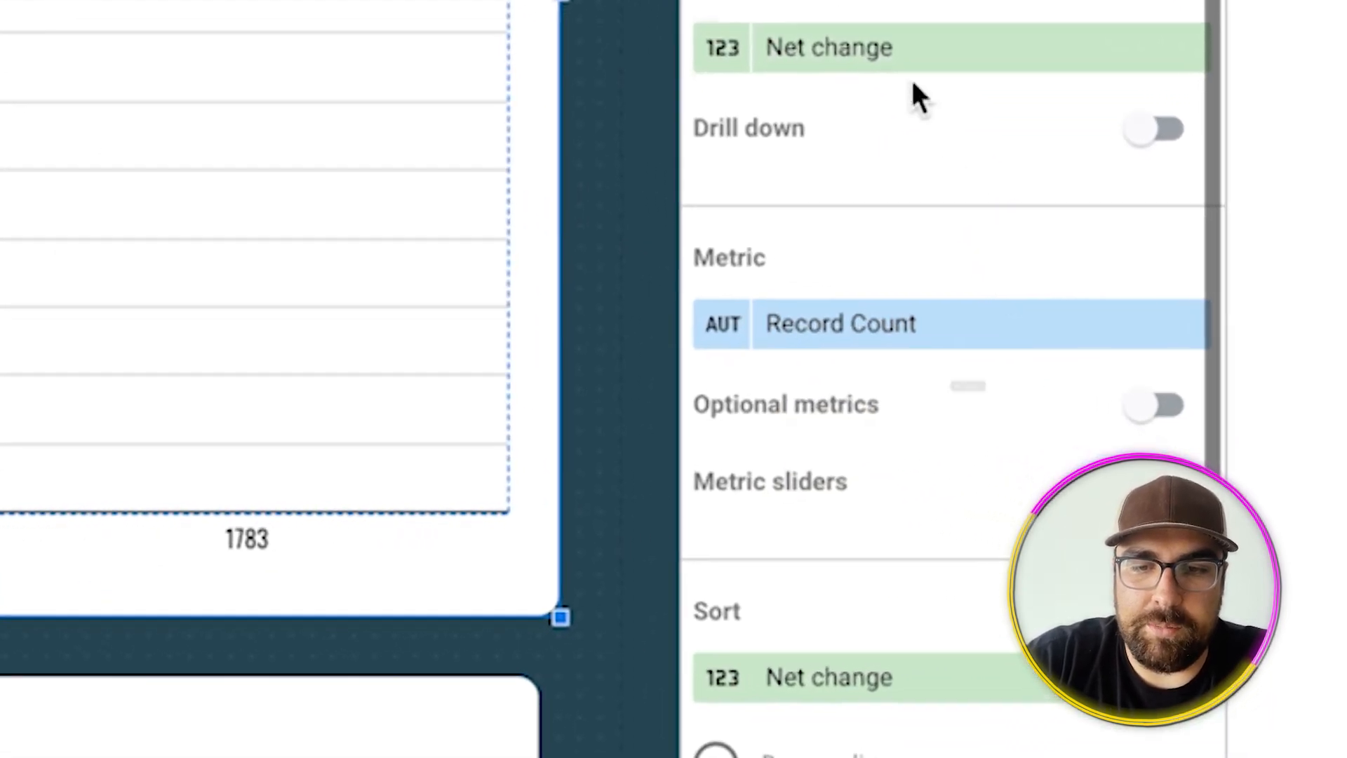
pyautogui.moveTo(1150, 366); pyautogui.dragTo(1142, 501)
pyautogui.moveTo(890, 360)
pyautogui.mouseDown()
pyautogui.moveTo(886, 326)
pyautogui.moveTo(894, 349)
pyautogui.mouseUp()
pyautogui.click(921, 50)
pyautogui.write('dat')
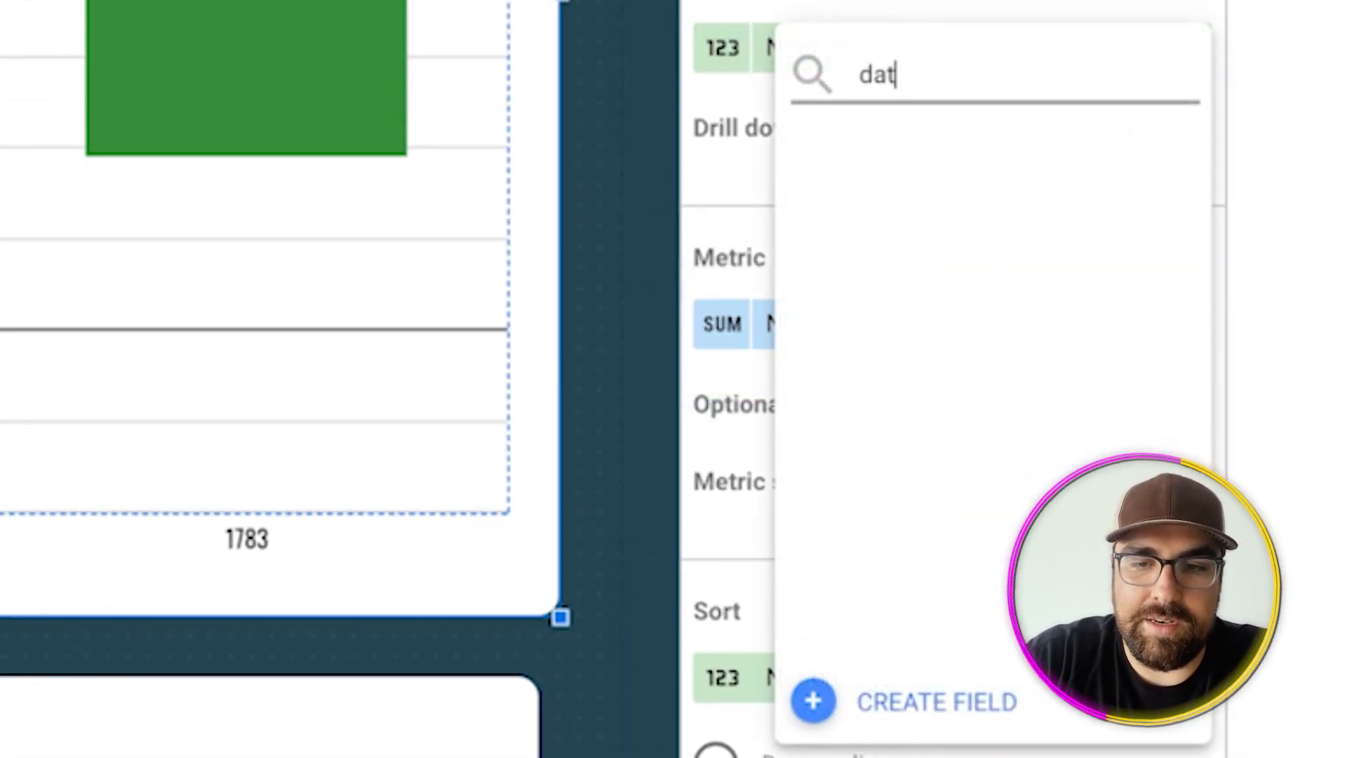
pyautogui.press('BackSpace')
pyautogui.press('BackSpace')
pyautogui.press('BackSpace')
pyautogui.press('BackSpace')
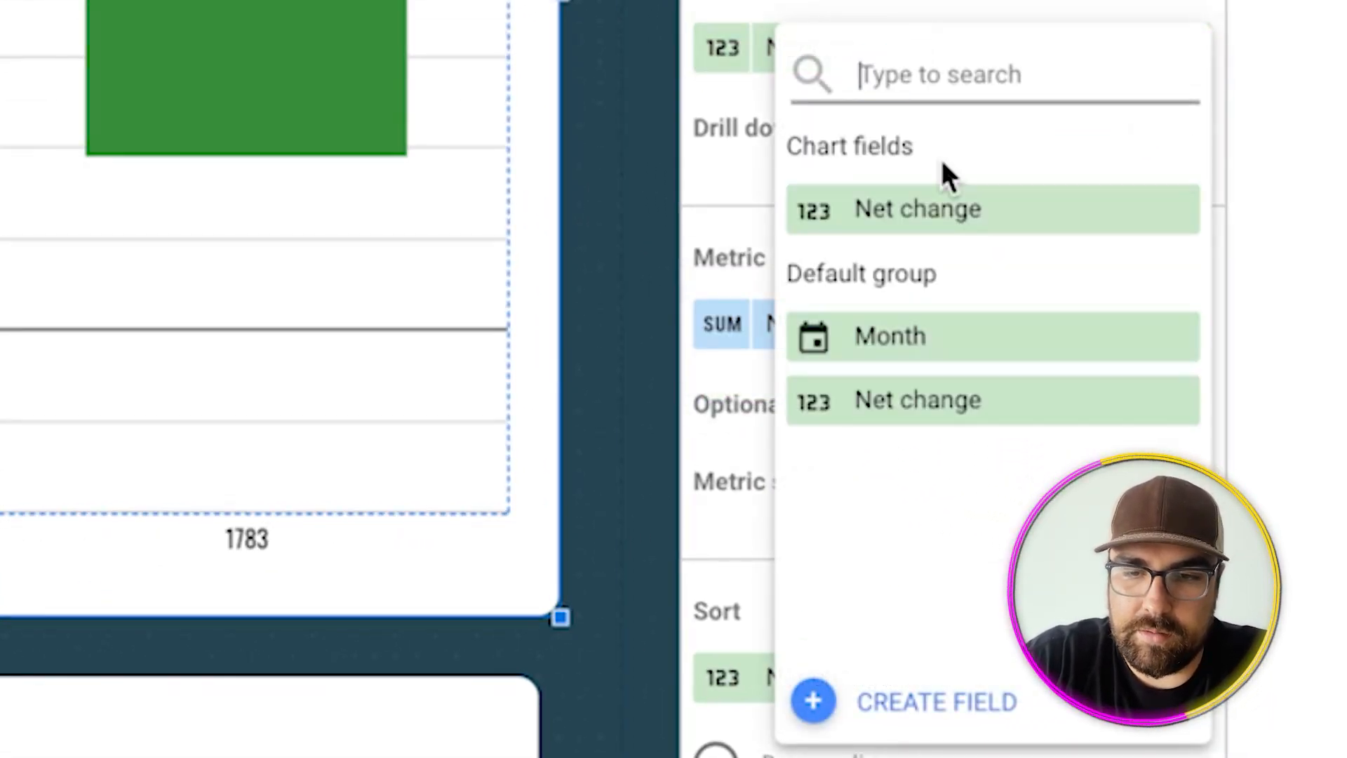
pyautogui.click(1016, 351)
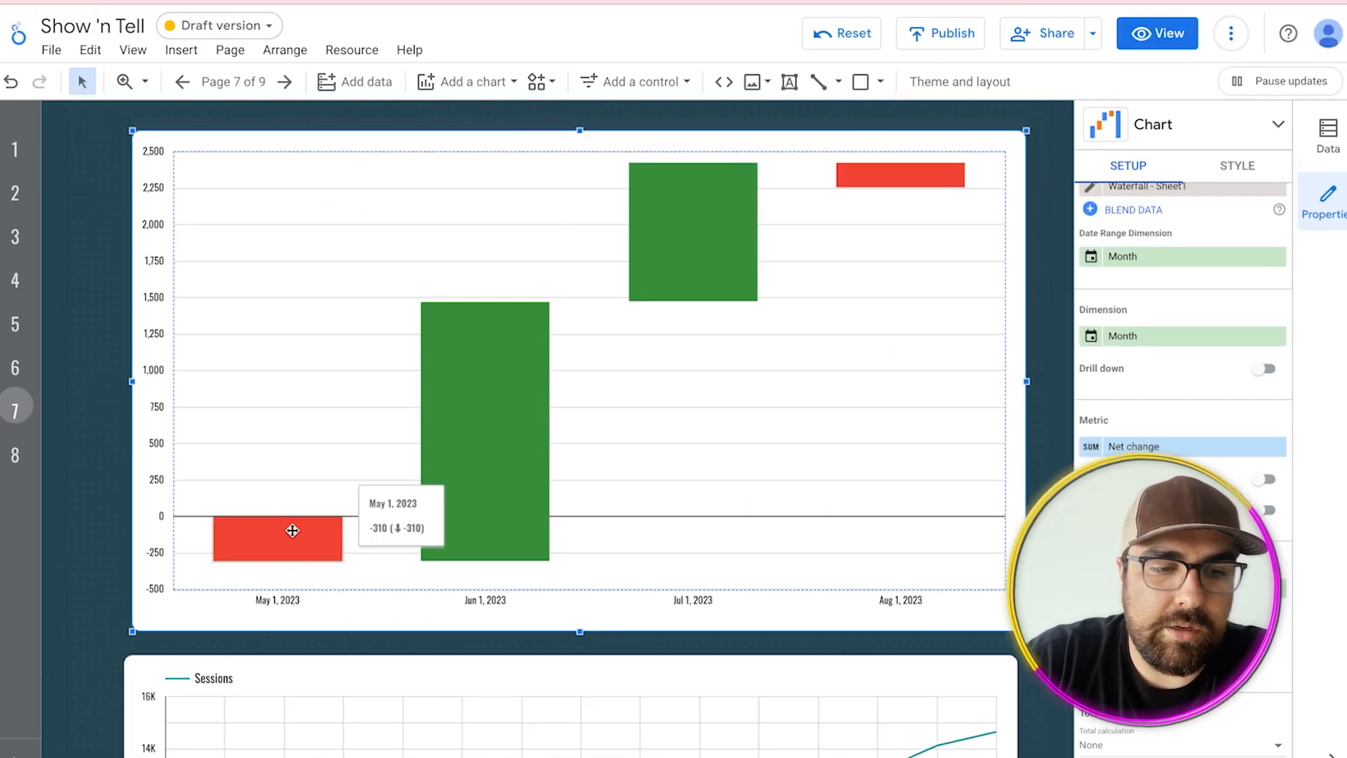
# - Highlight the May, June and July 2023 bars of the waterfall chart one after another
pyautogui.click(289, 536)
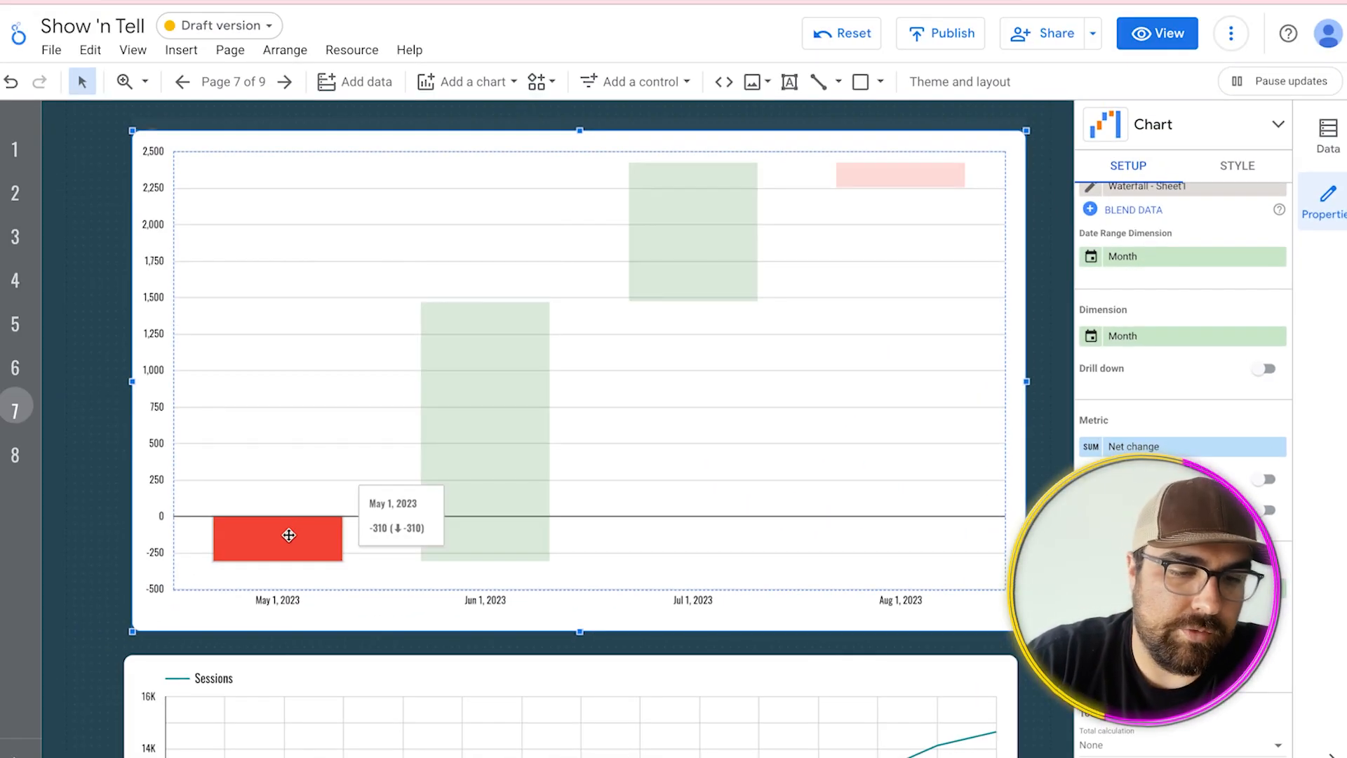
pyautogui.click(460, 424)
pyautogui.click(727, 240)
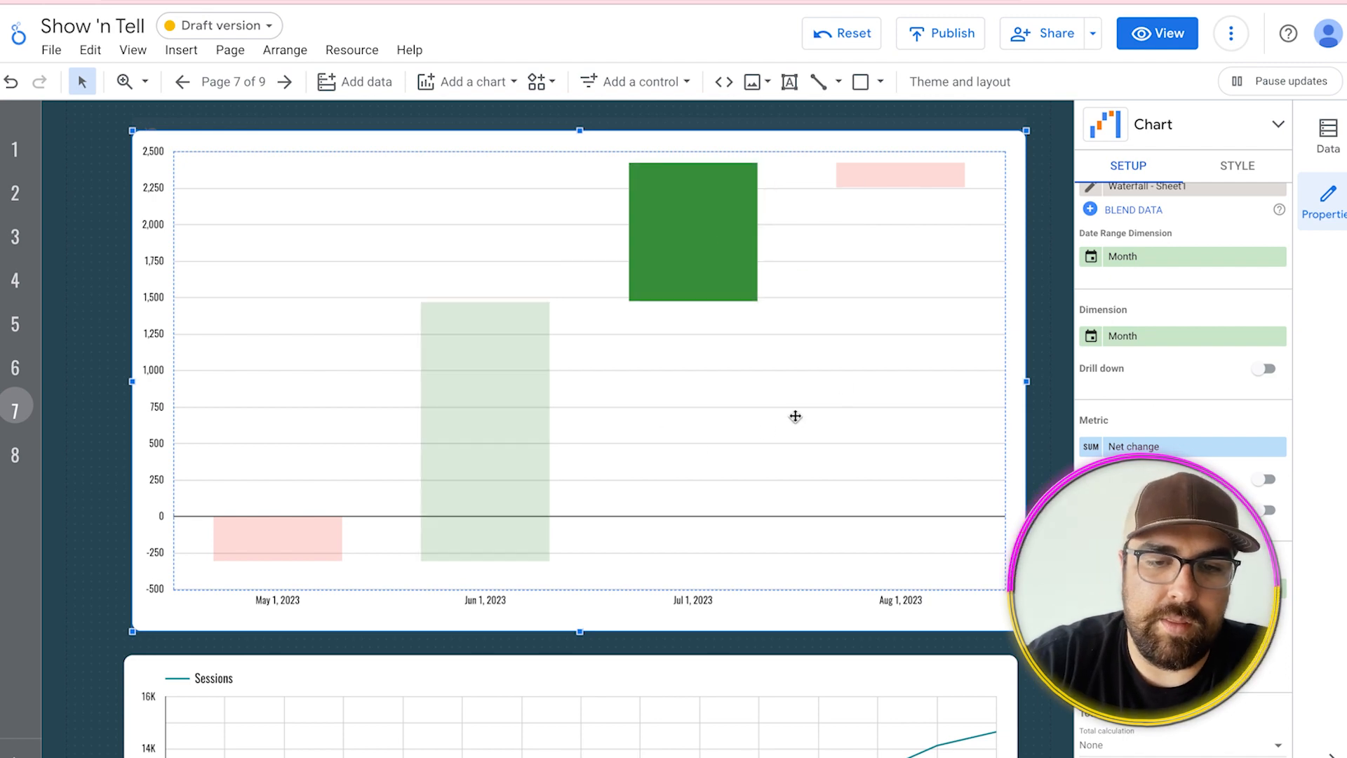
# - Fill the waterfall chart's rising bars with pink and its falling bars with green, and reset the report's filters and selections
pyautogui.scroll(2, 1196, 307)
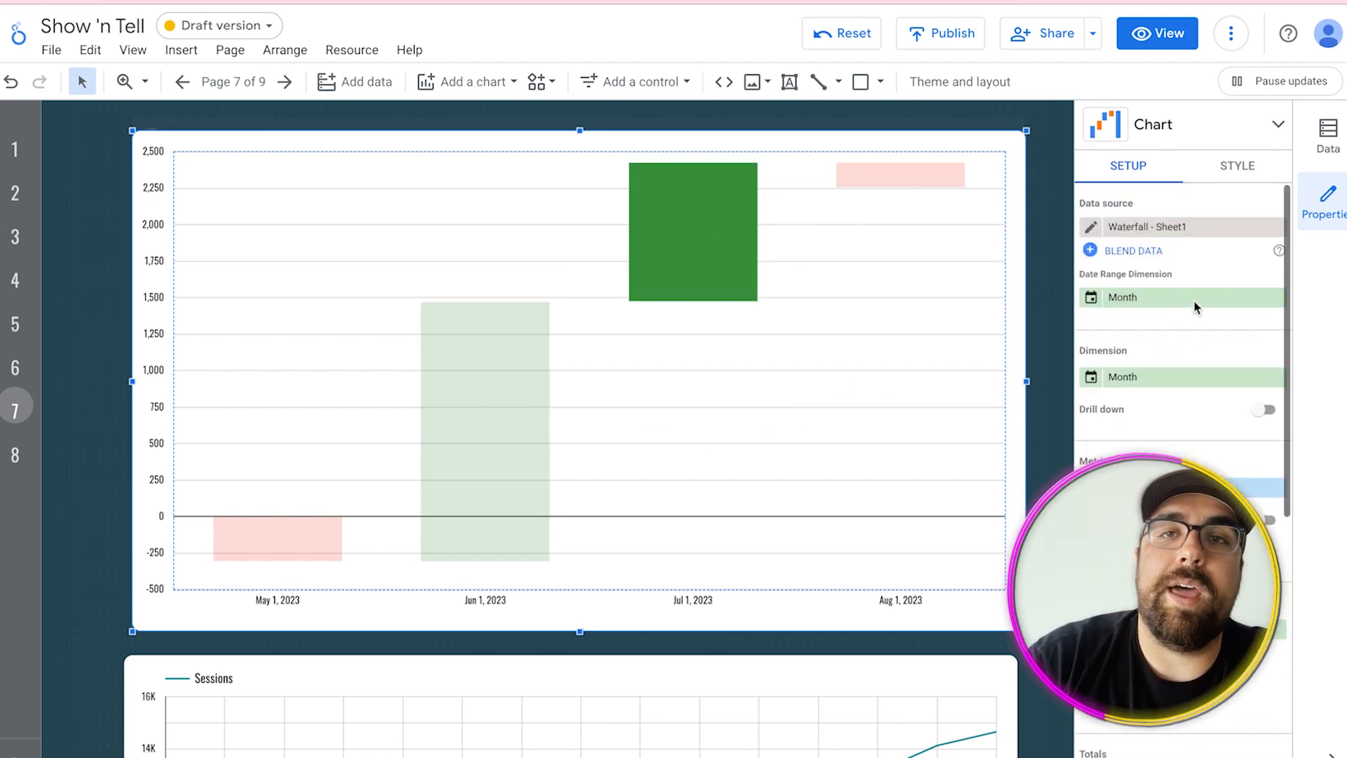
pyautogui.click(1213, 165)
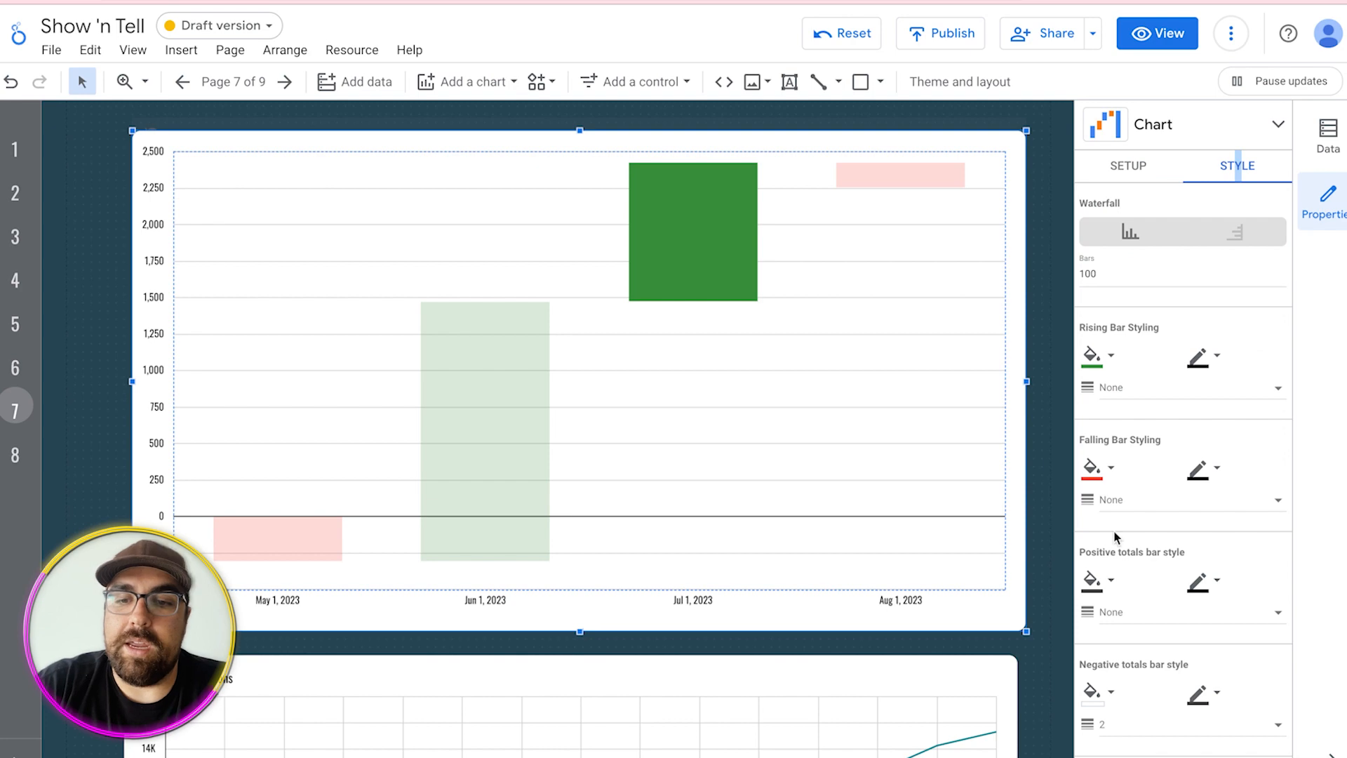
pyautogui.scroll(-1, 1115, 535)
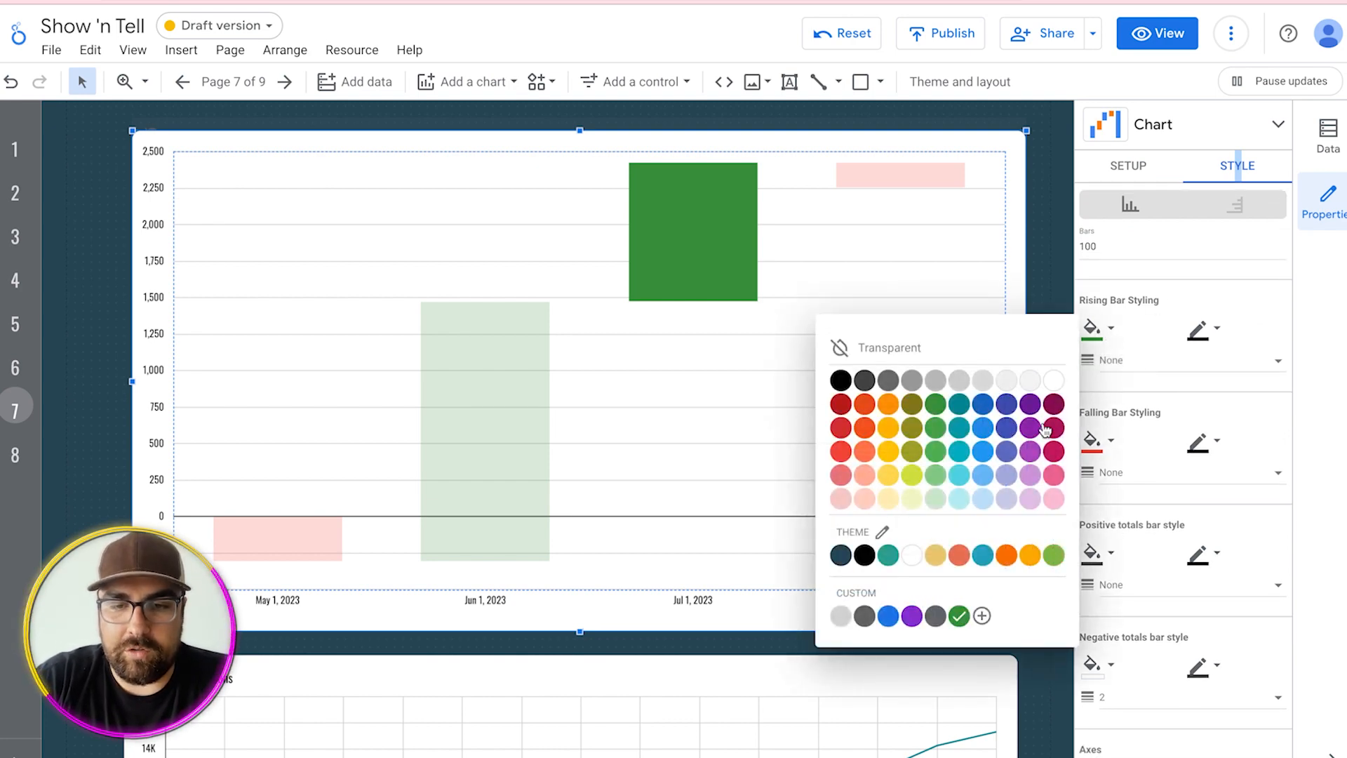
pyautogui.click(1055, 475)
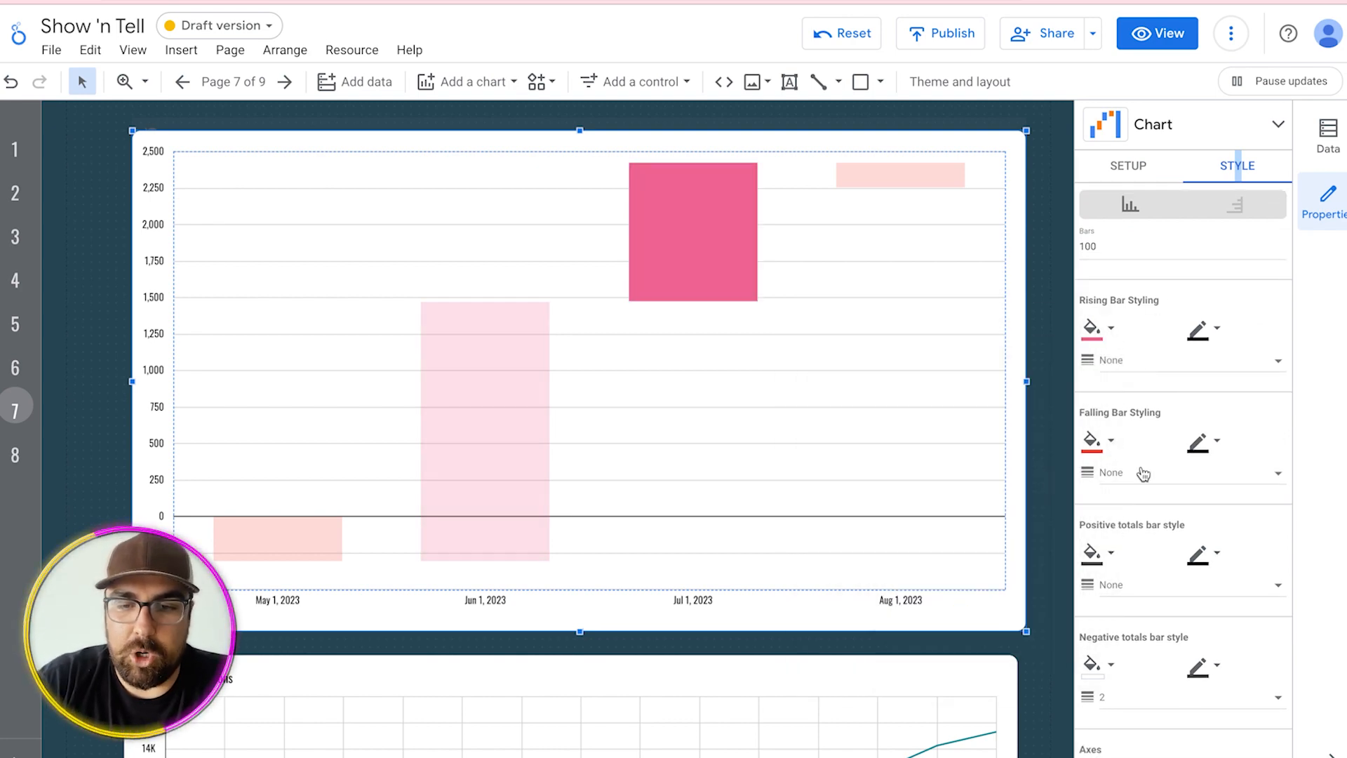
pyautogui.click(1115, 445)
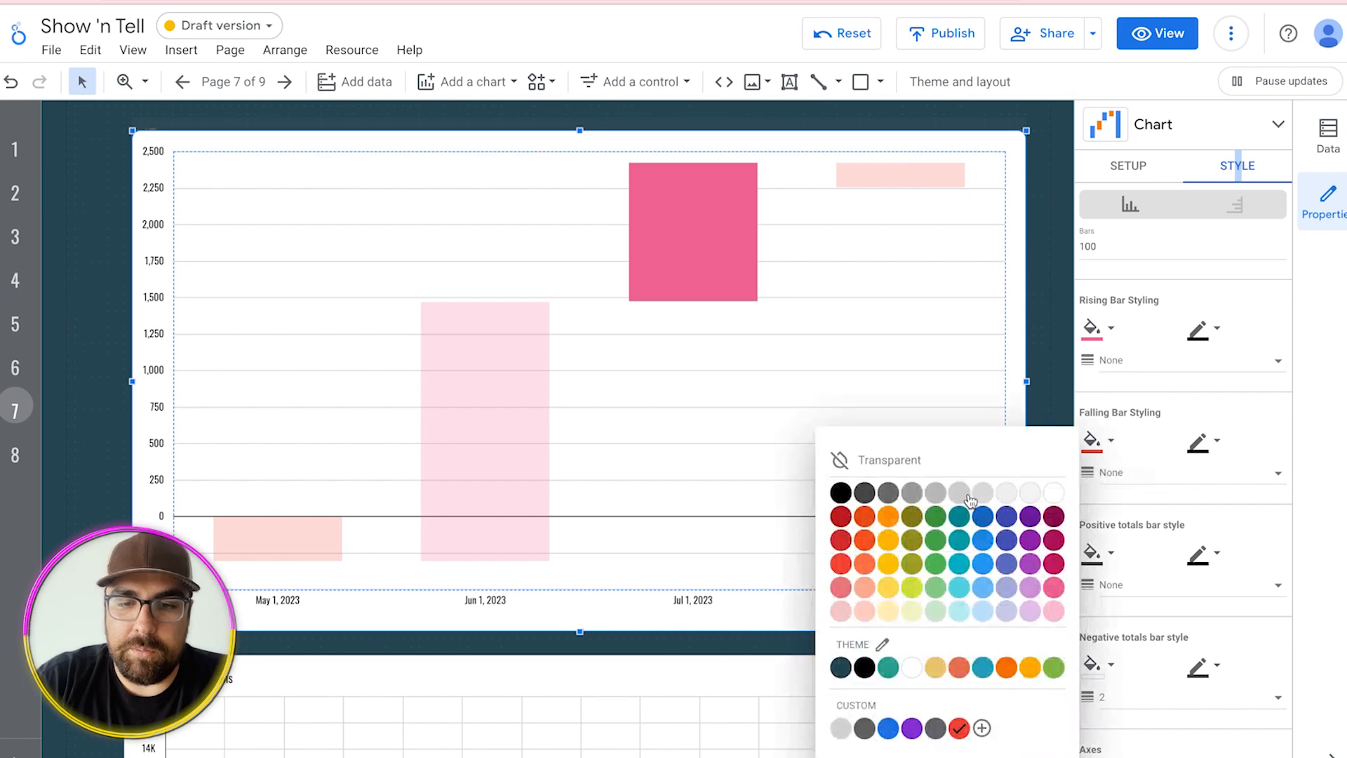
pyautogui.click(939, 527)
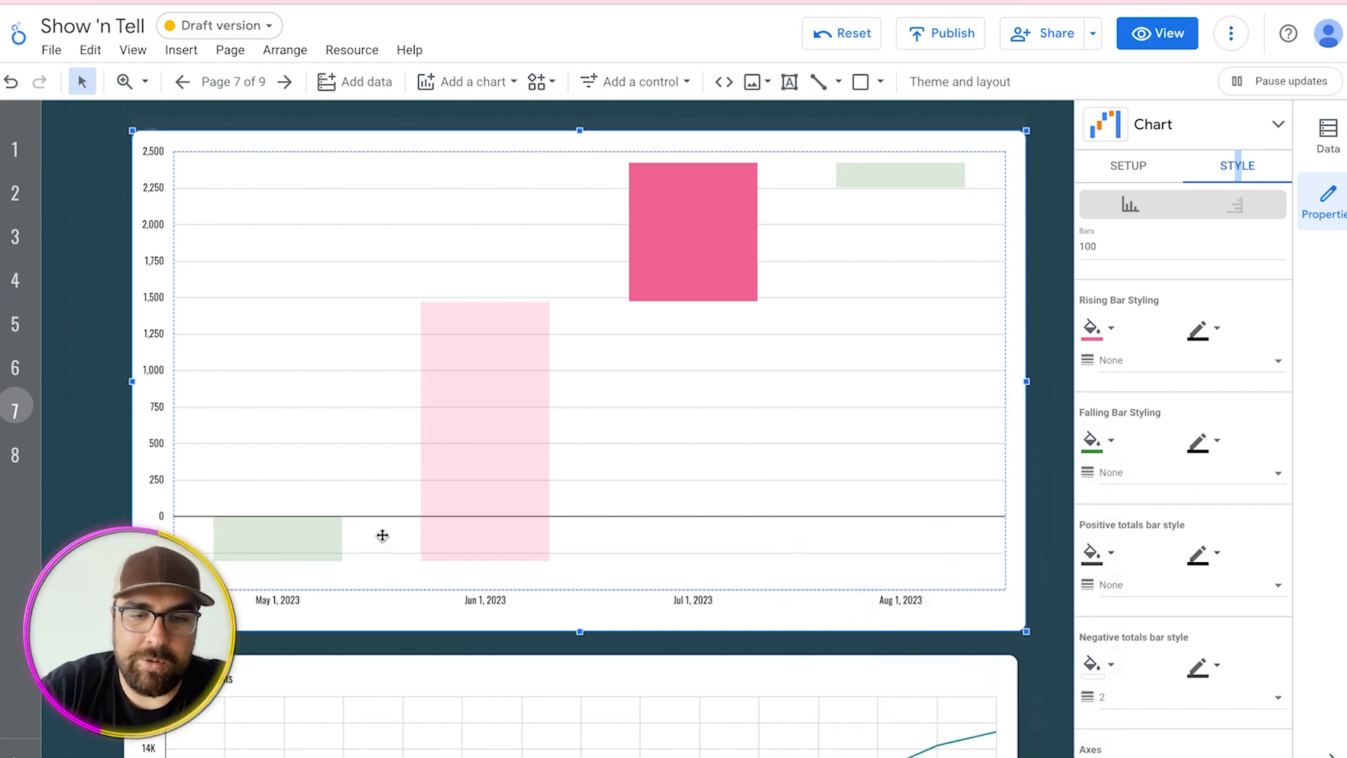
pyautogui.click(848, 37)
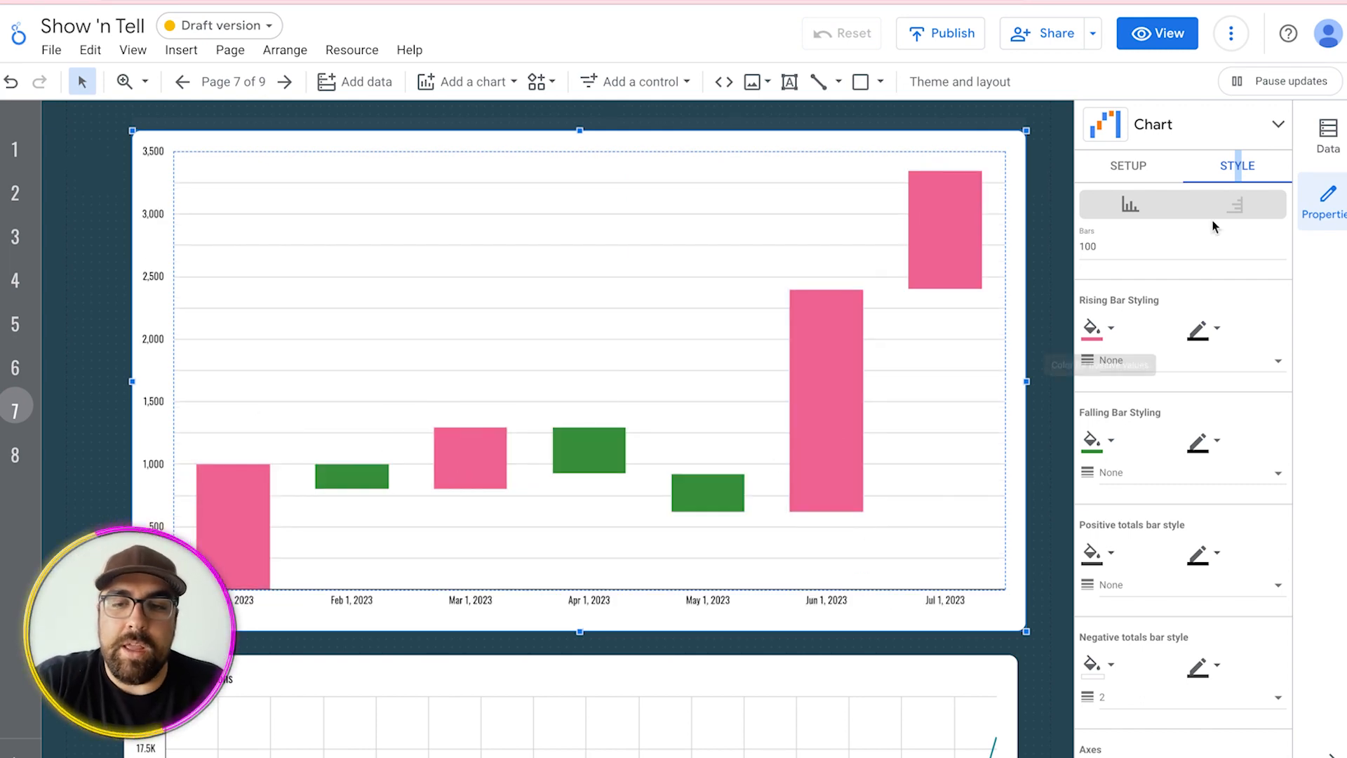
# - Set the waterfall chart's total calculation to At End
pyautogui.scroll(-7, 1130, 376)
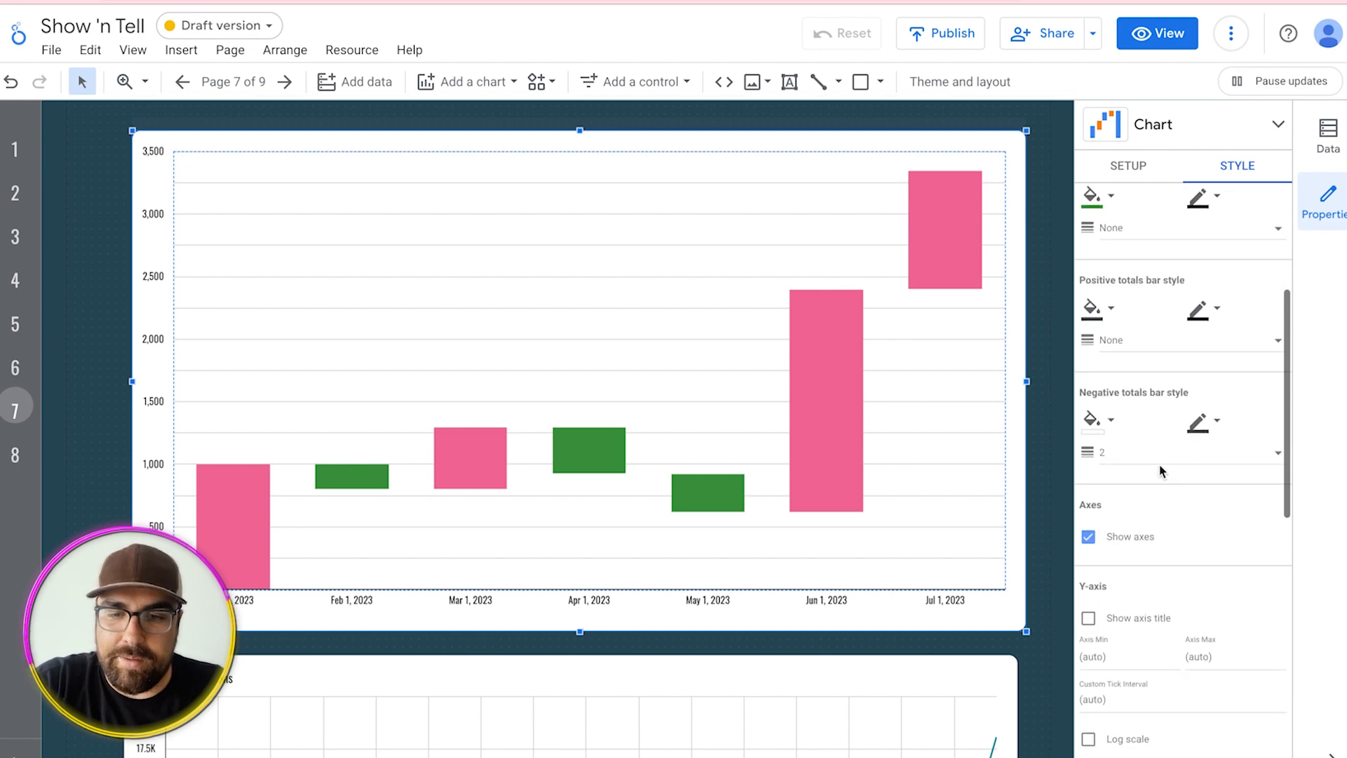
pyautogui.click(1128, 141)
pyautogui.click(1152, 367)
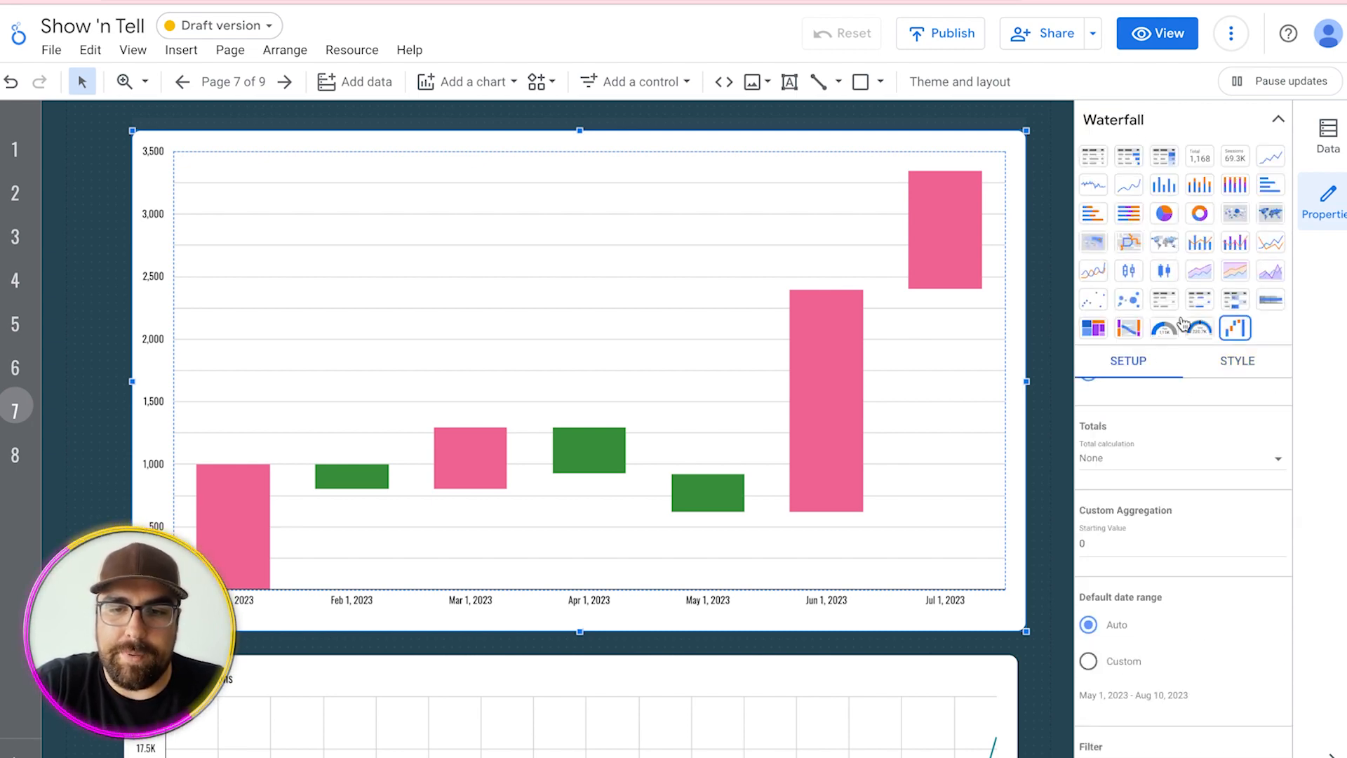
pyautogui.click(1280, 123)
pyautogui.scroll(2, 1169, 419)
pyautogui.scroll(-3, 1168, 419)
pyautogui.scroll(2, 1168, 419)
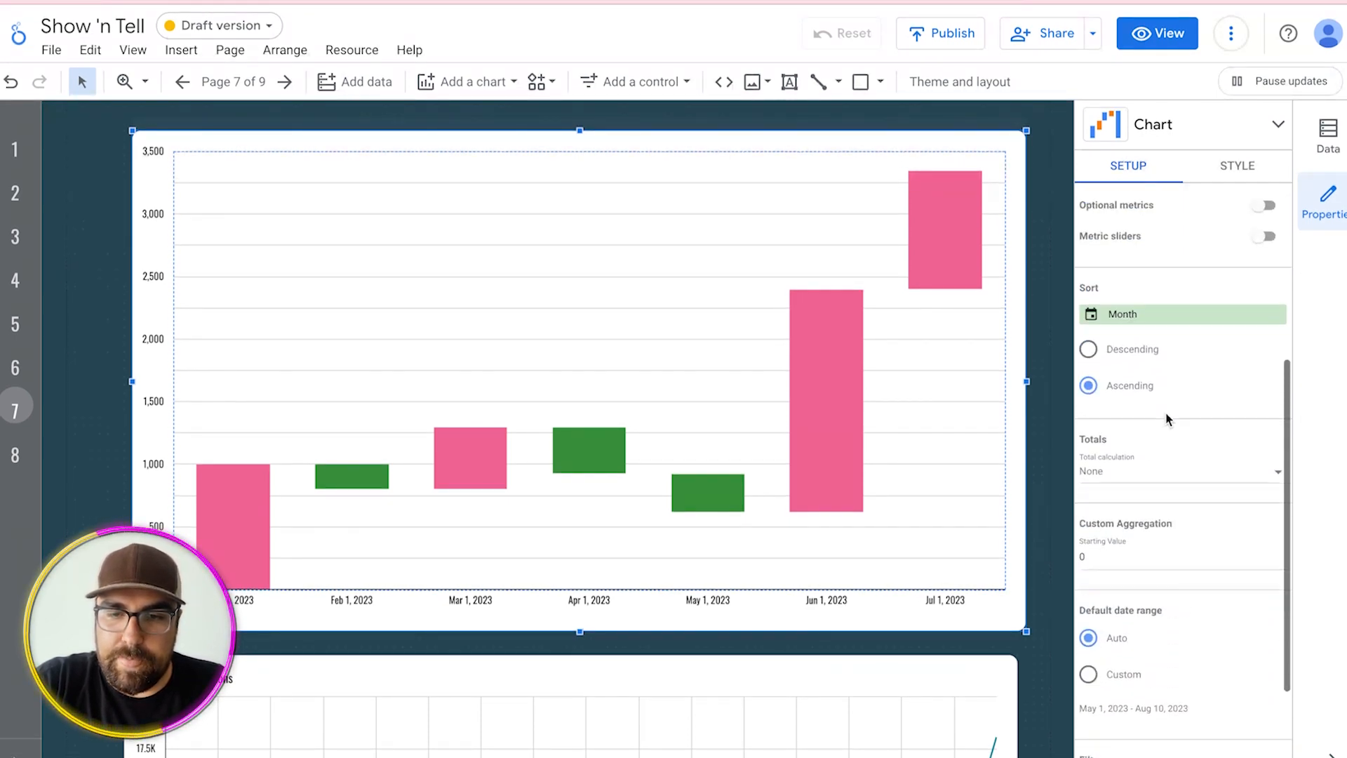
pyautogui.click(1141, 494)
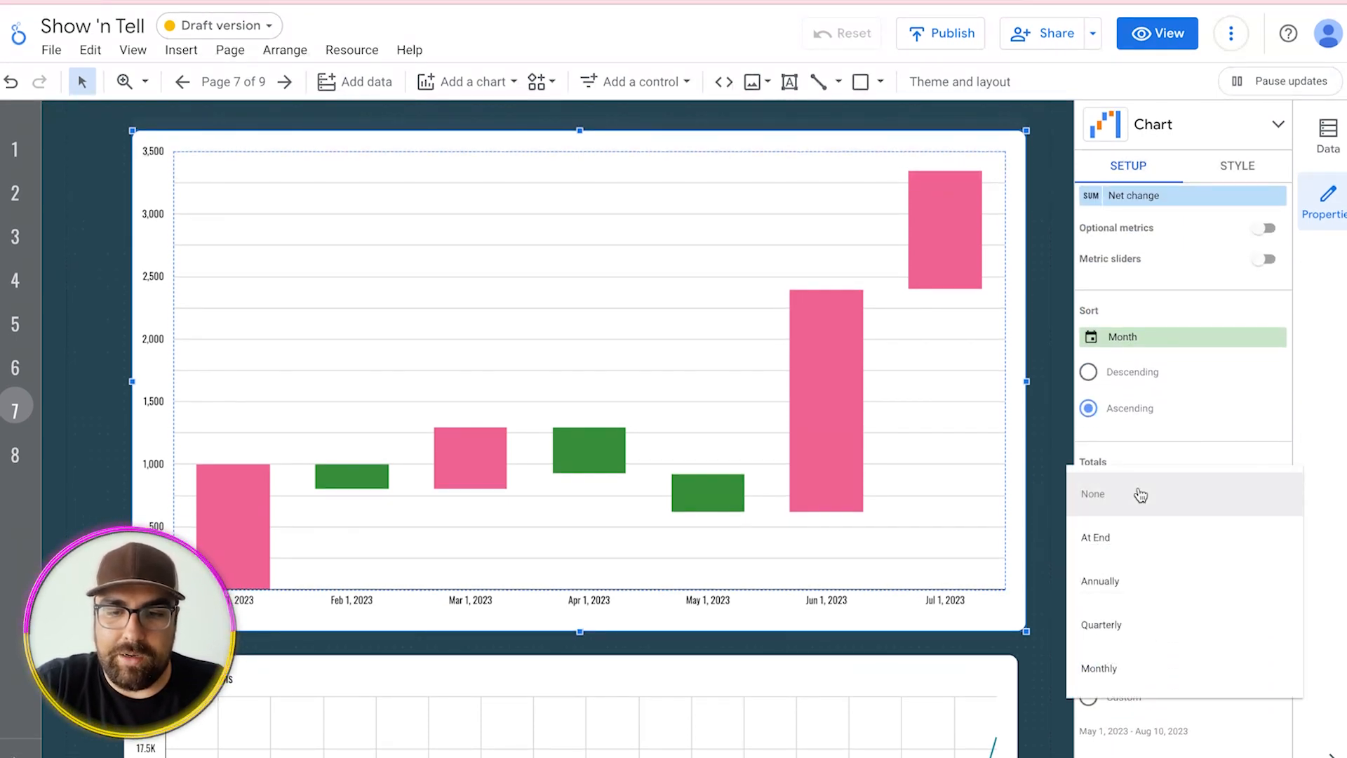
pyautogui.click(1142, 541)
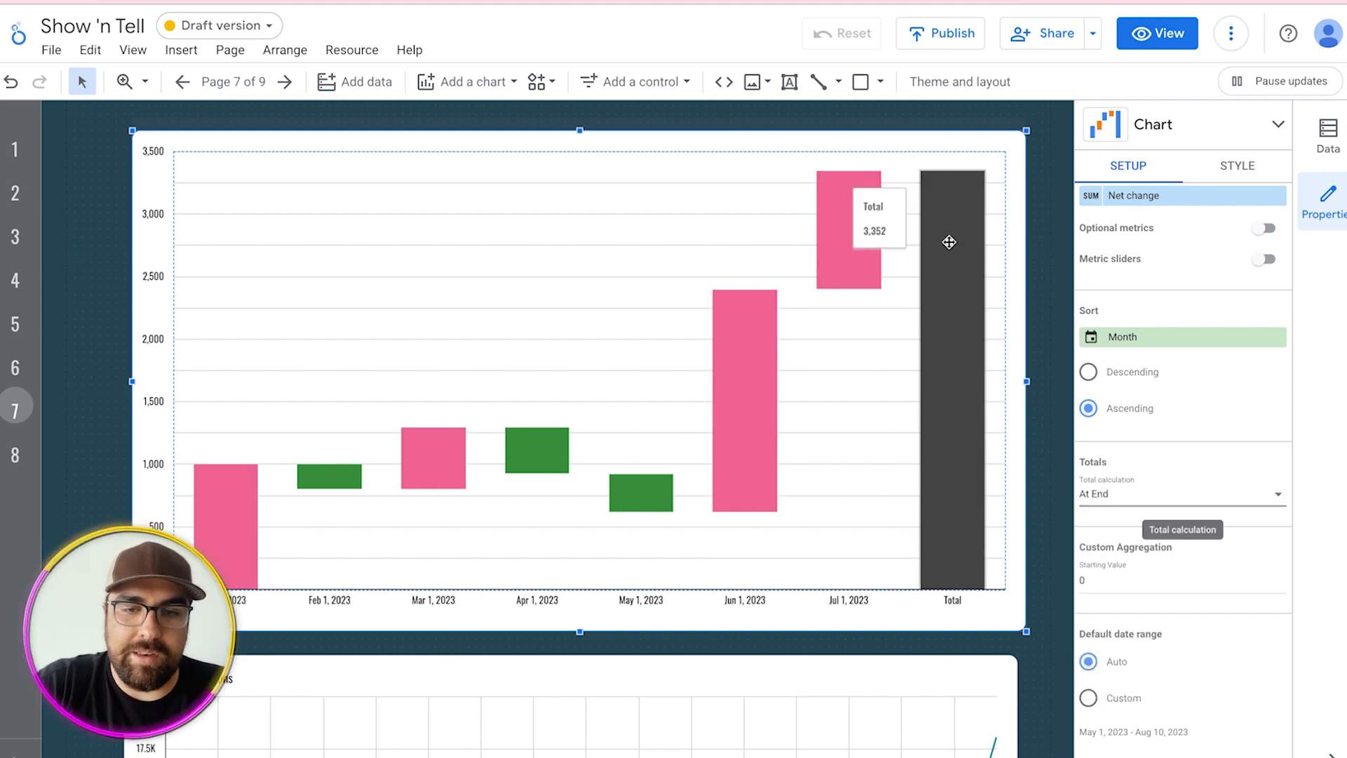
# - Set the waterfall chart's total calculation to Monthly and look over the resulting total bars
pyautogui.click(1138, 508)
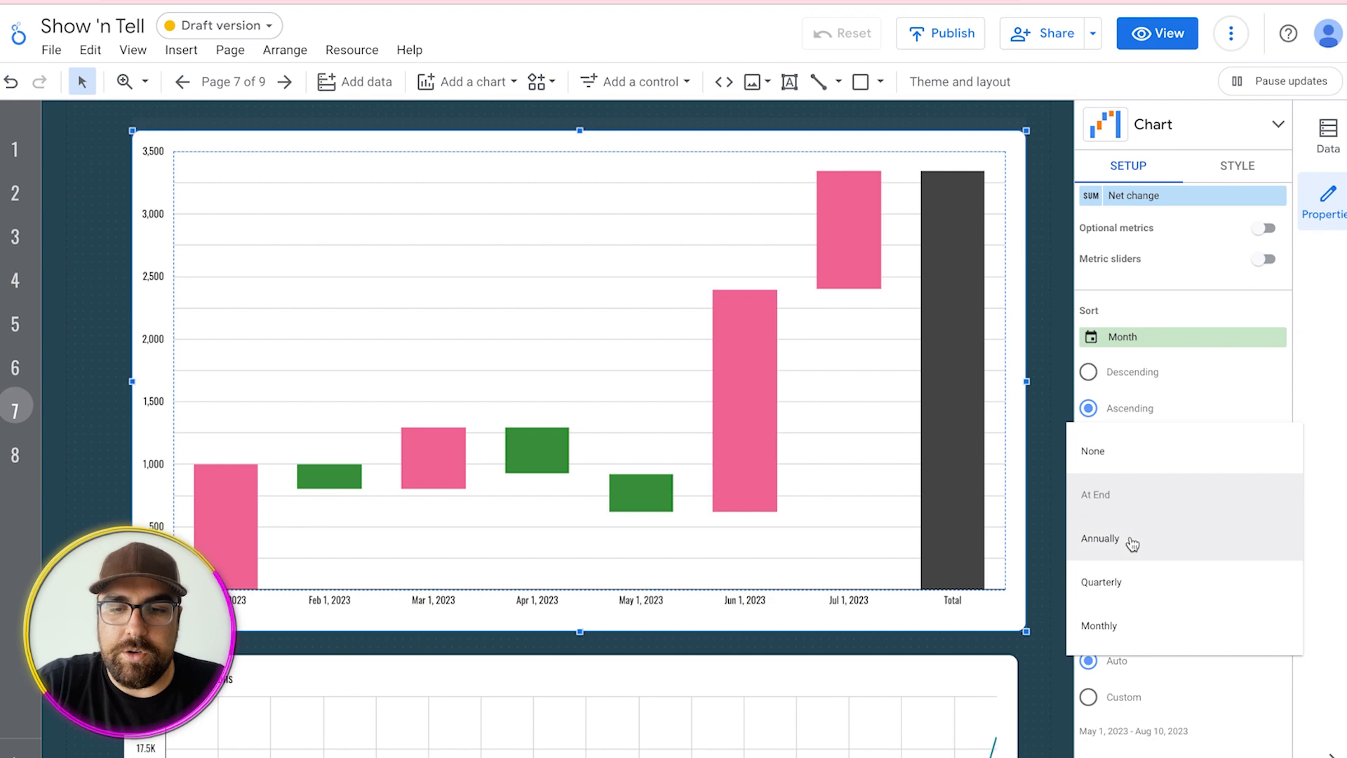
pyautogui.click(1173, 628)
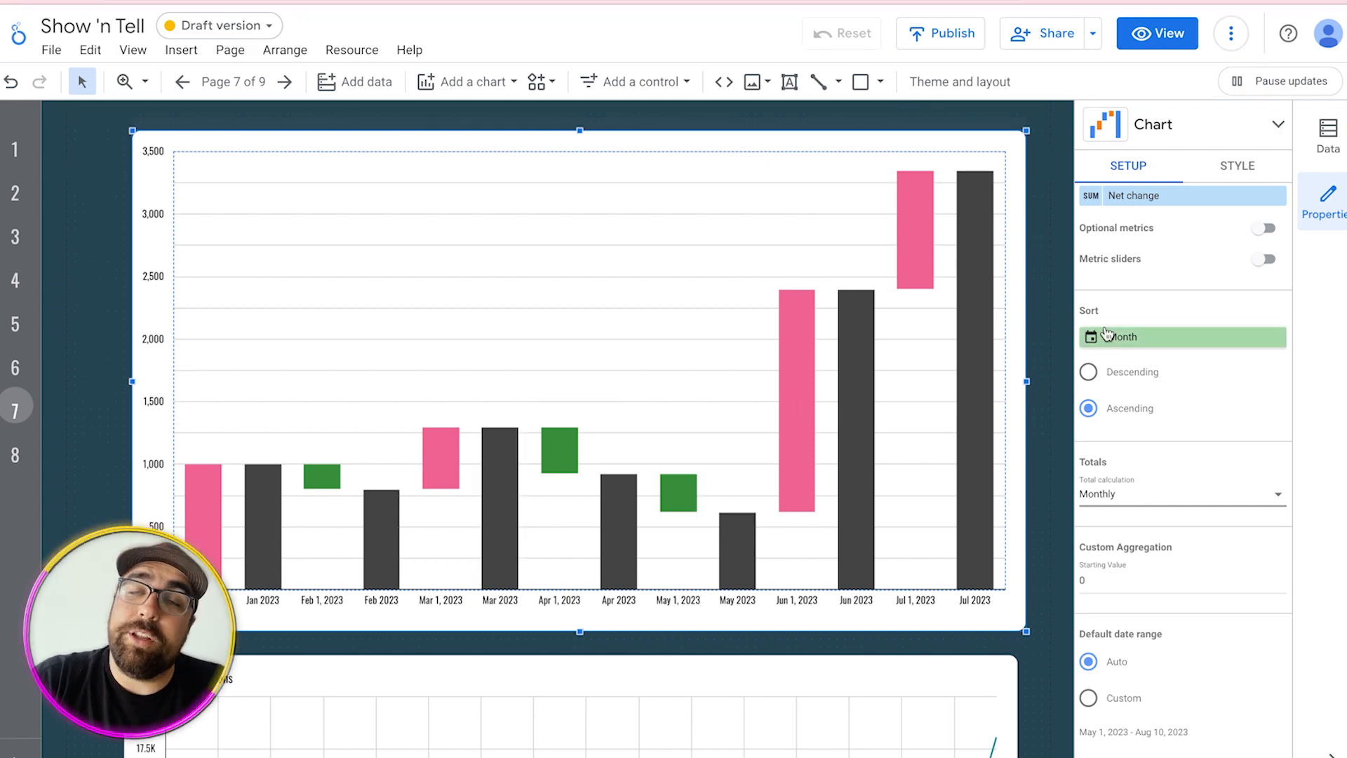
pyautogui.scroll(-2, 1061, 469)
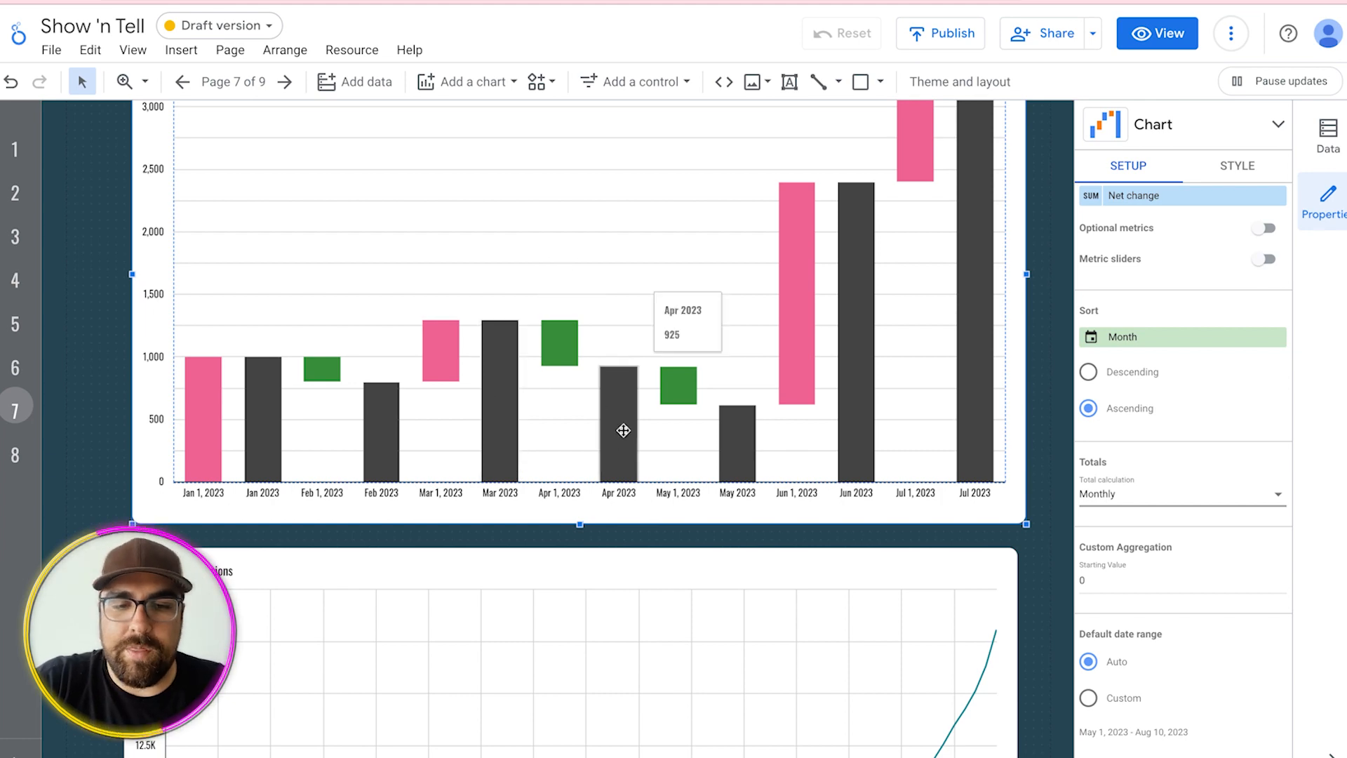
pyautogui.scroll(2, 887, 201)
pyautogui.scroll(-7, 842, 245)
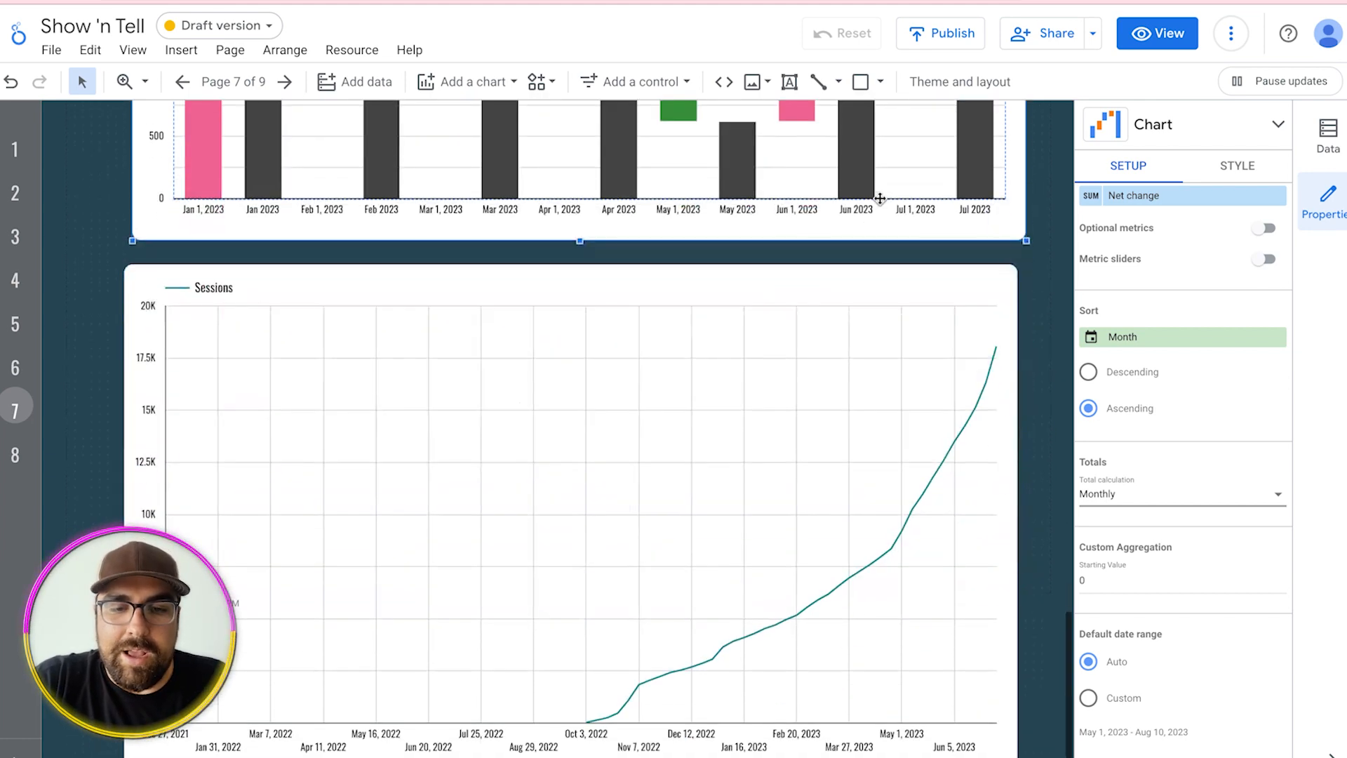
pyautogui.scroll(7, 782, 326)
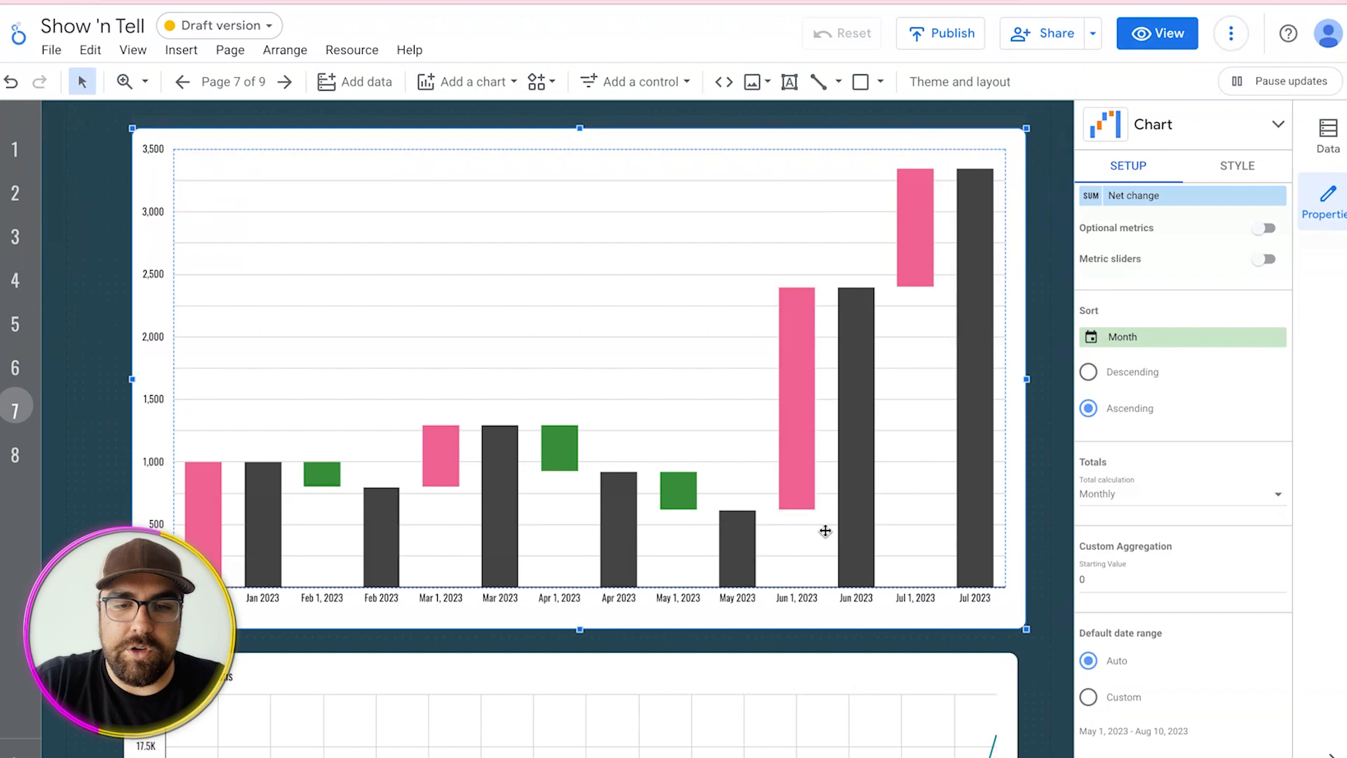
pyautogui.scroll(-2, 824, 529)
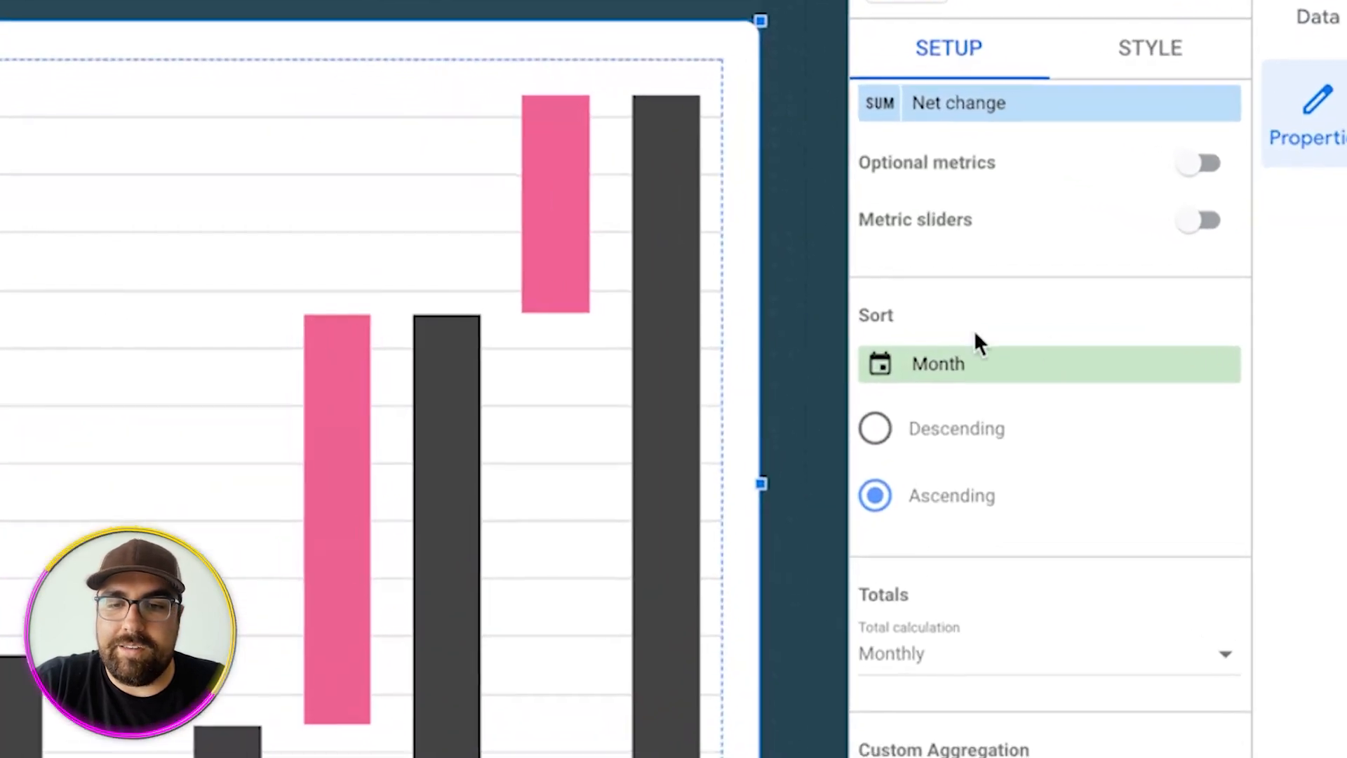
# - Change the waterfall chart's data source to foresight_events_daily
pyautogui.scroll(5, 1114, 311)
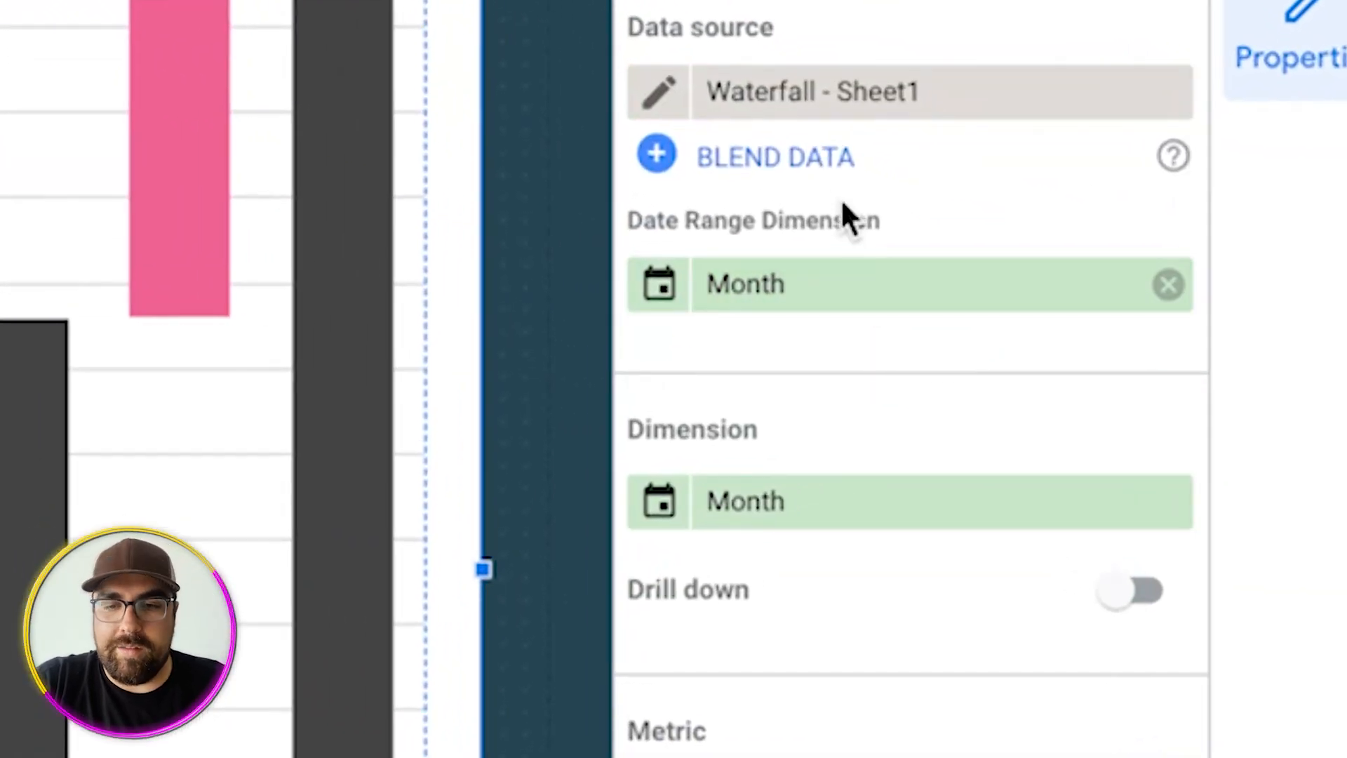
pyautogui.click(839, 105)
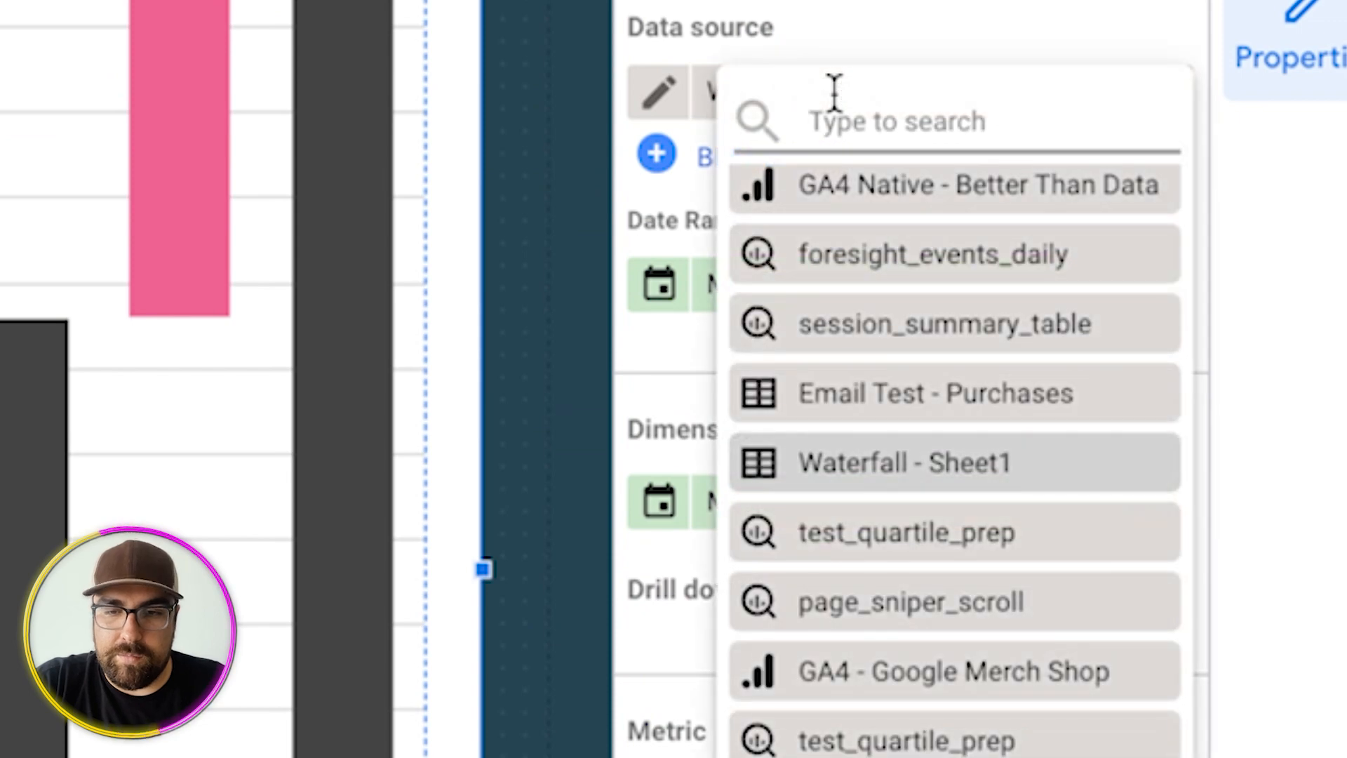
pyautogui.click(989, 267)
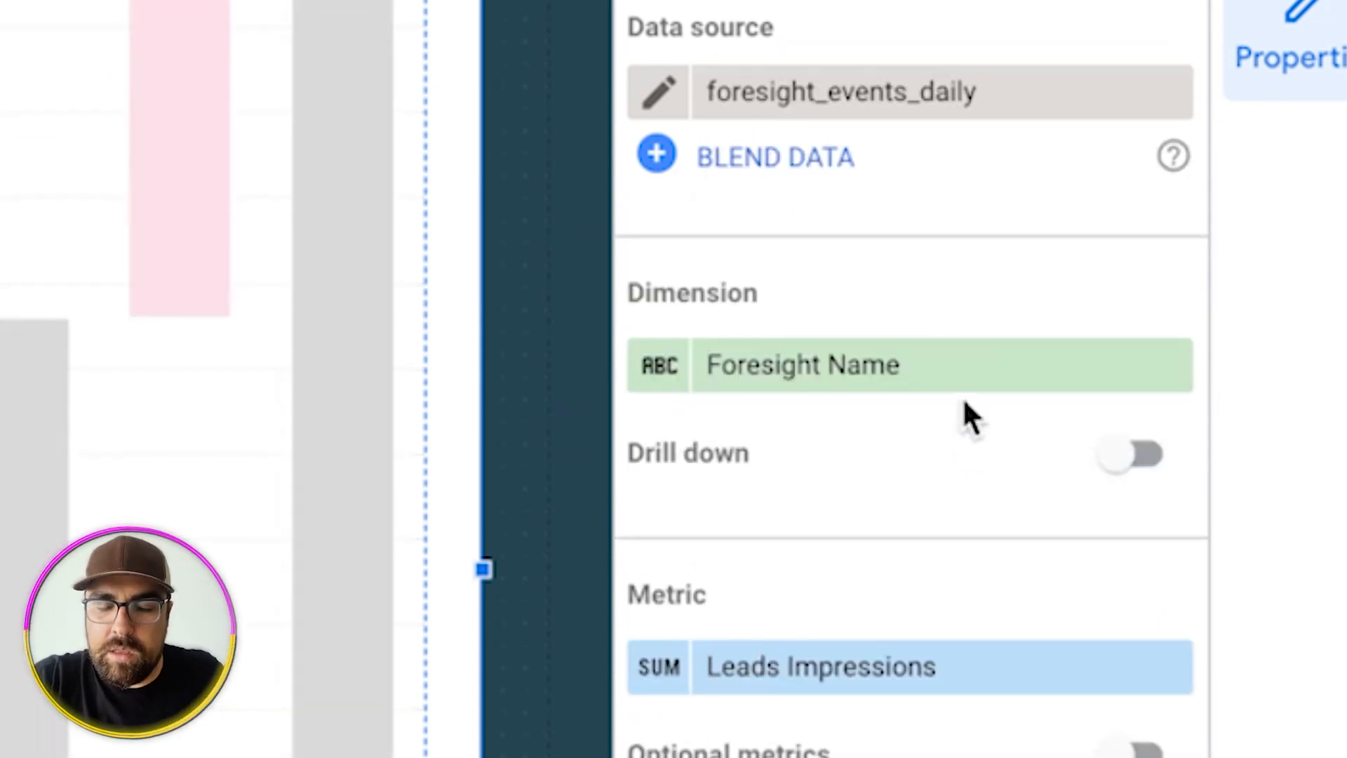
# - Set the waterfall chart's dimension to Date and its metric to Sessions
pyautogui.click(889, 372)
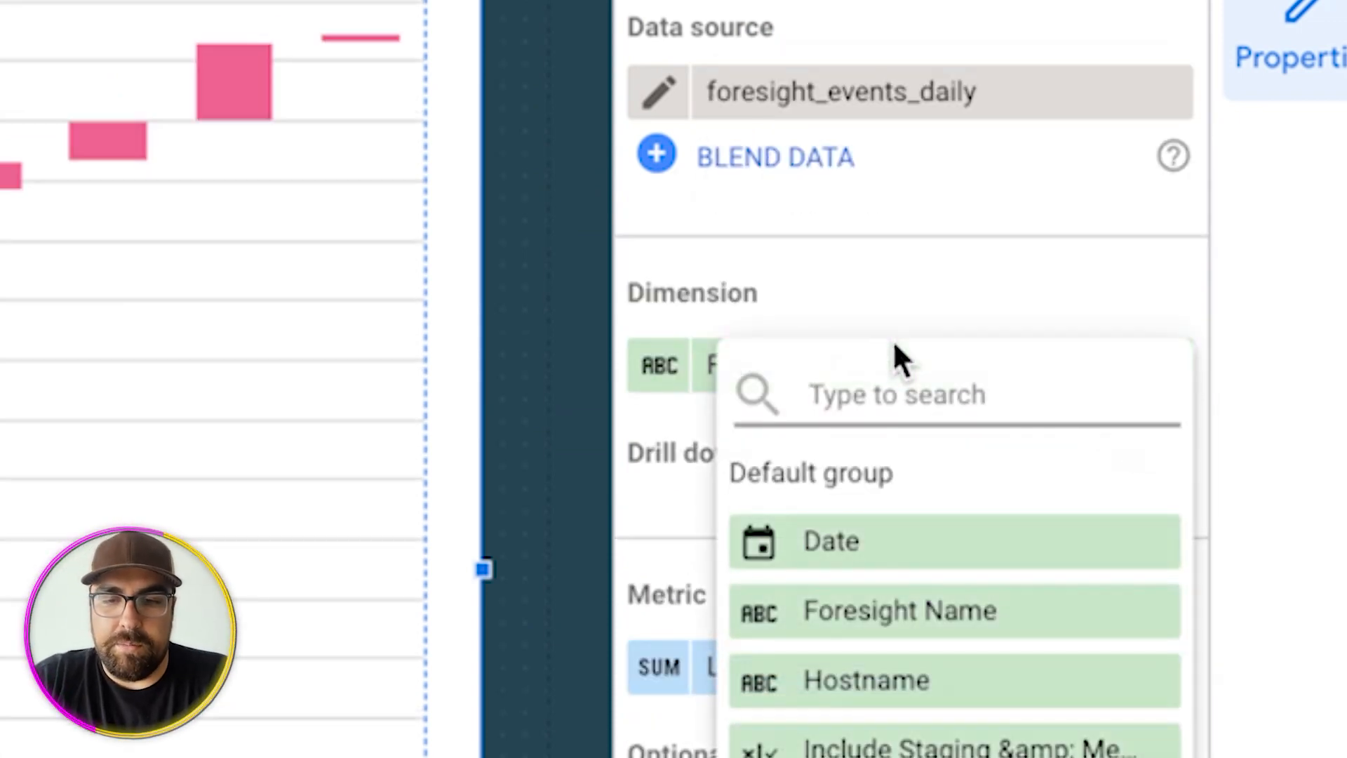
pyautogui.write('date')
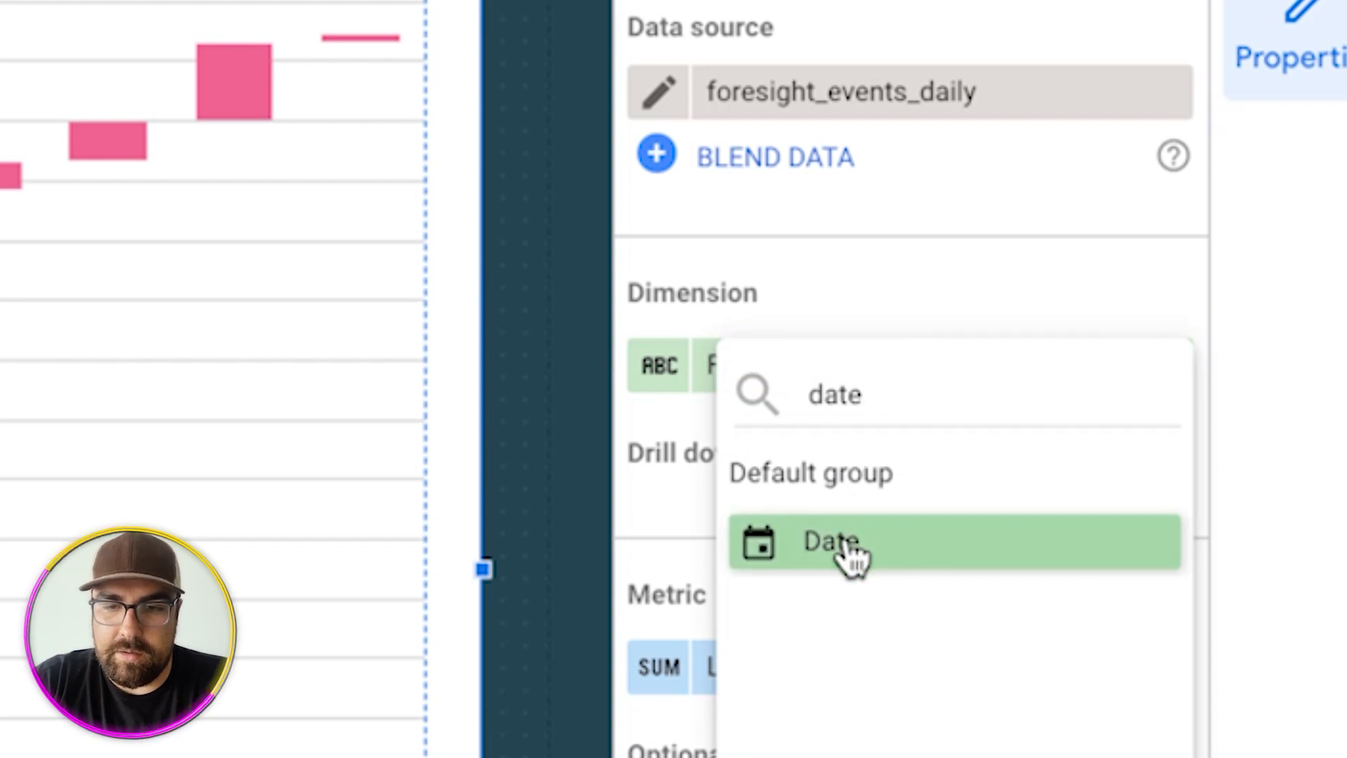
pyautogui.click(852, 548)
pyautogui.click(814, 575)
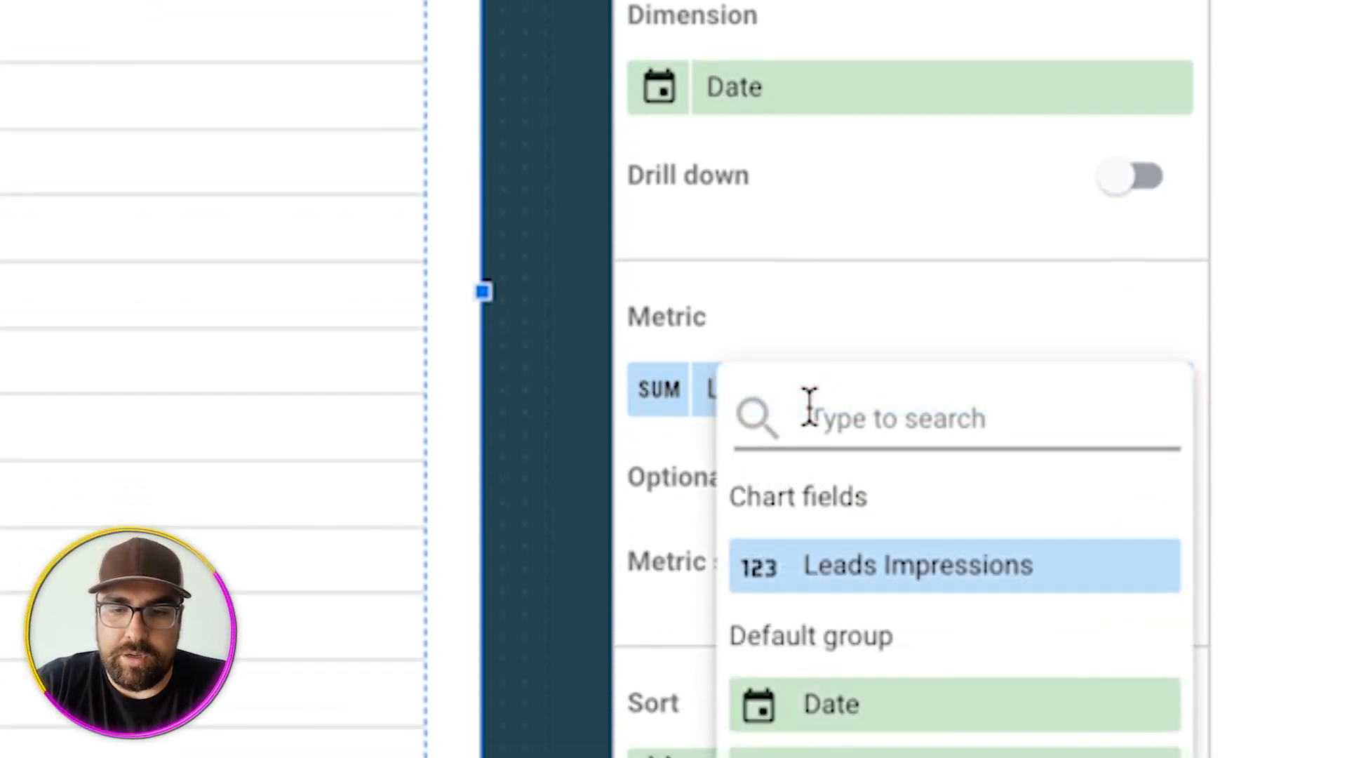
pyautogui.write('session')
pyautogui.click(913, 752)
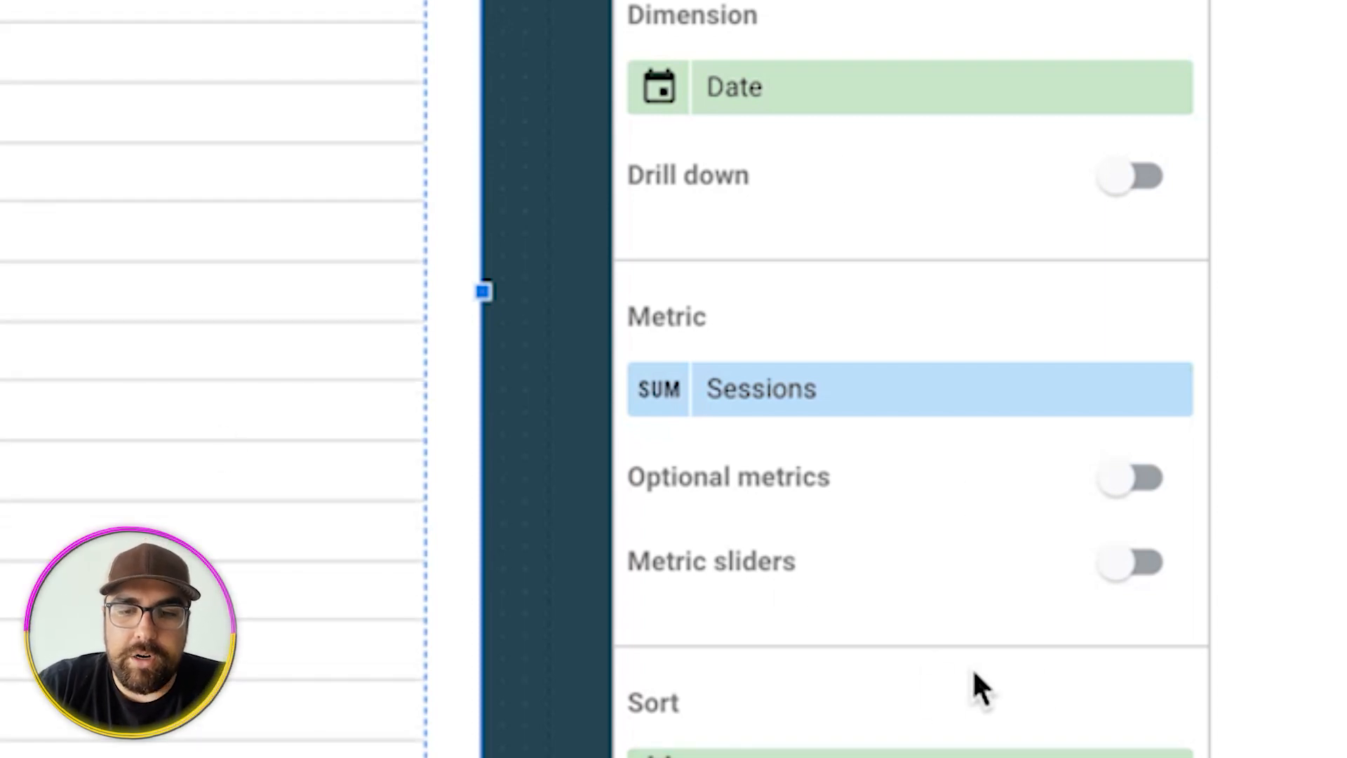
# - Add monthly totals to the daily sessions waterfall chart and review it alongside the page's other charts
pyautogui.scroll(-3, 848, 461)
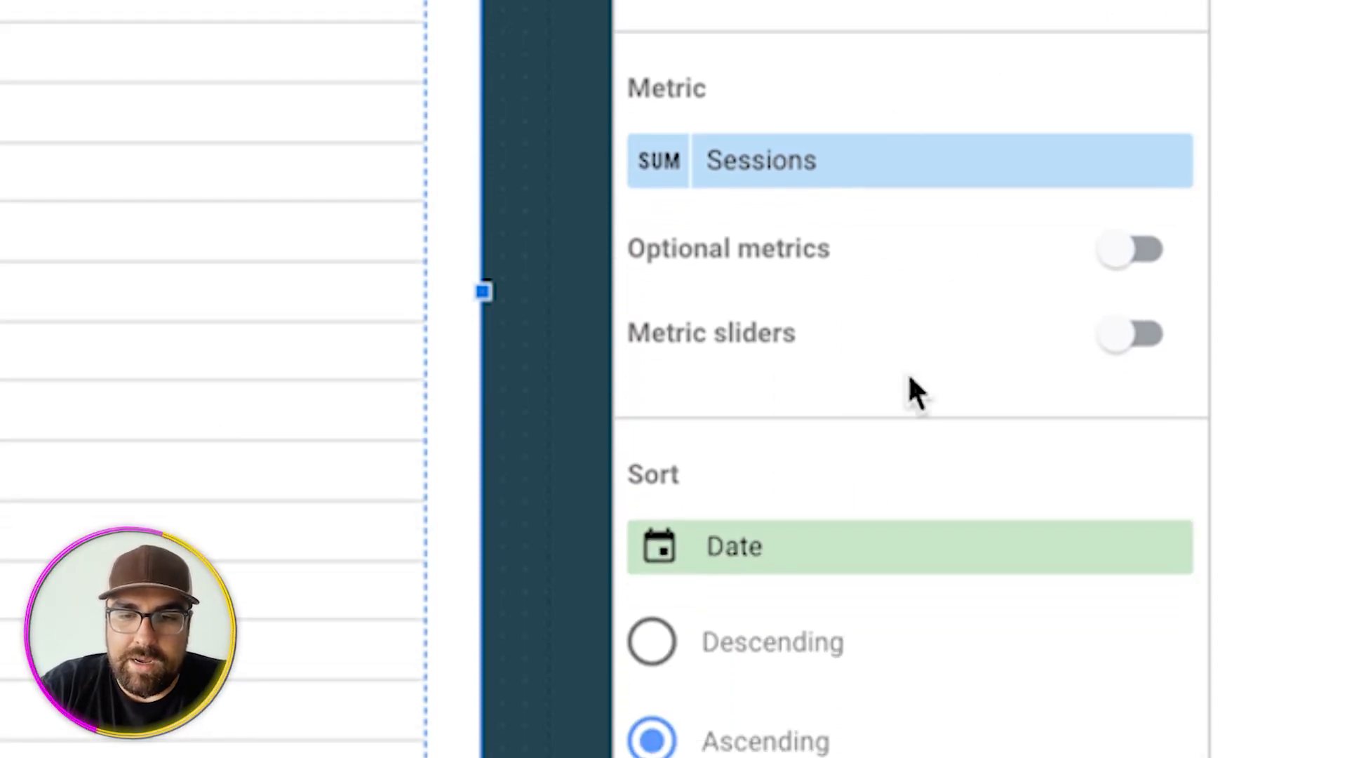
pyautogui.scroll(-3, 823, 586)
pyautogui.scroll(-3, 821, 582)
pyautogui.scroll(8, 821, 590)
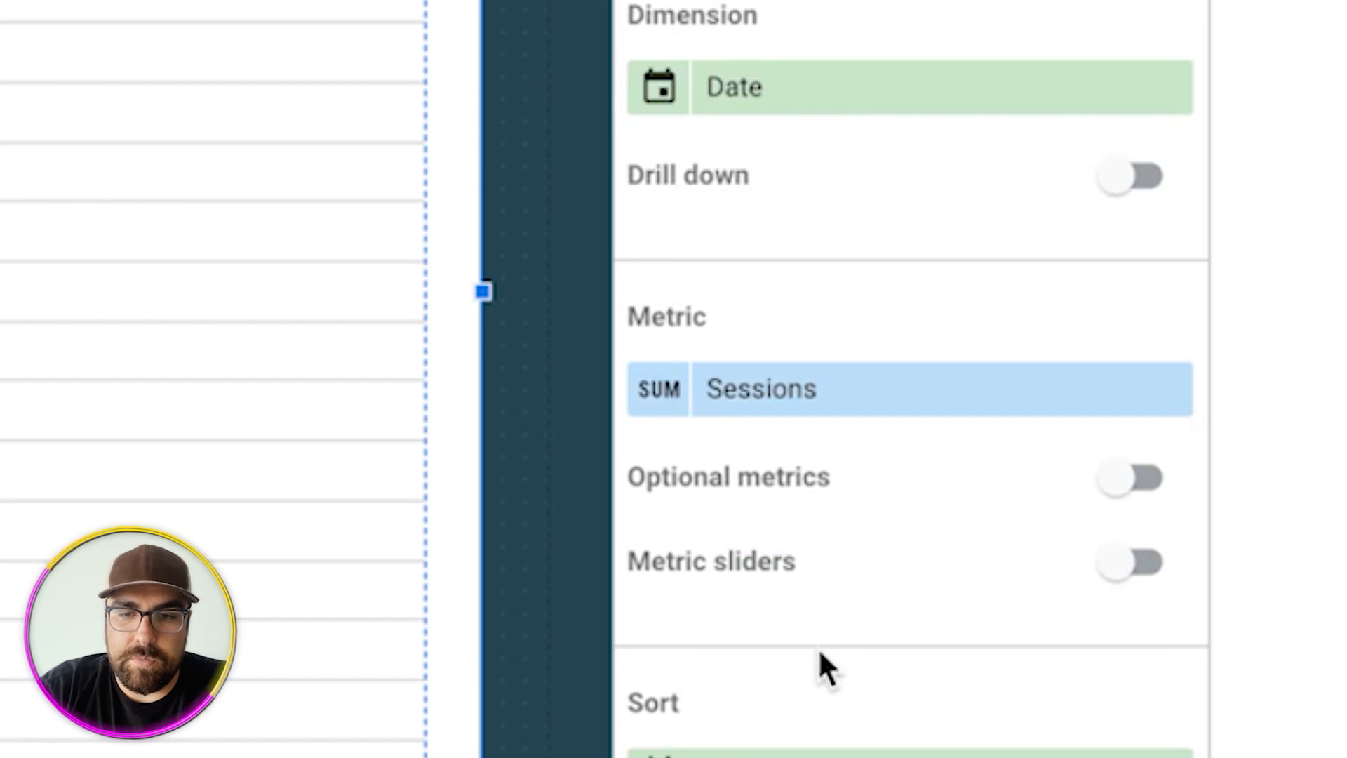
pyautogui.scroll(-10, 821, 667)
pyautogui.click(785, 287)
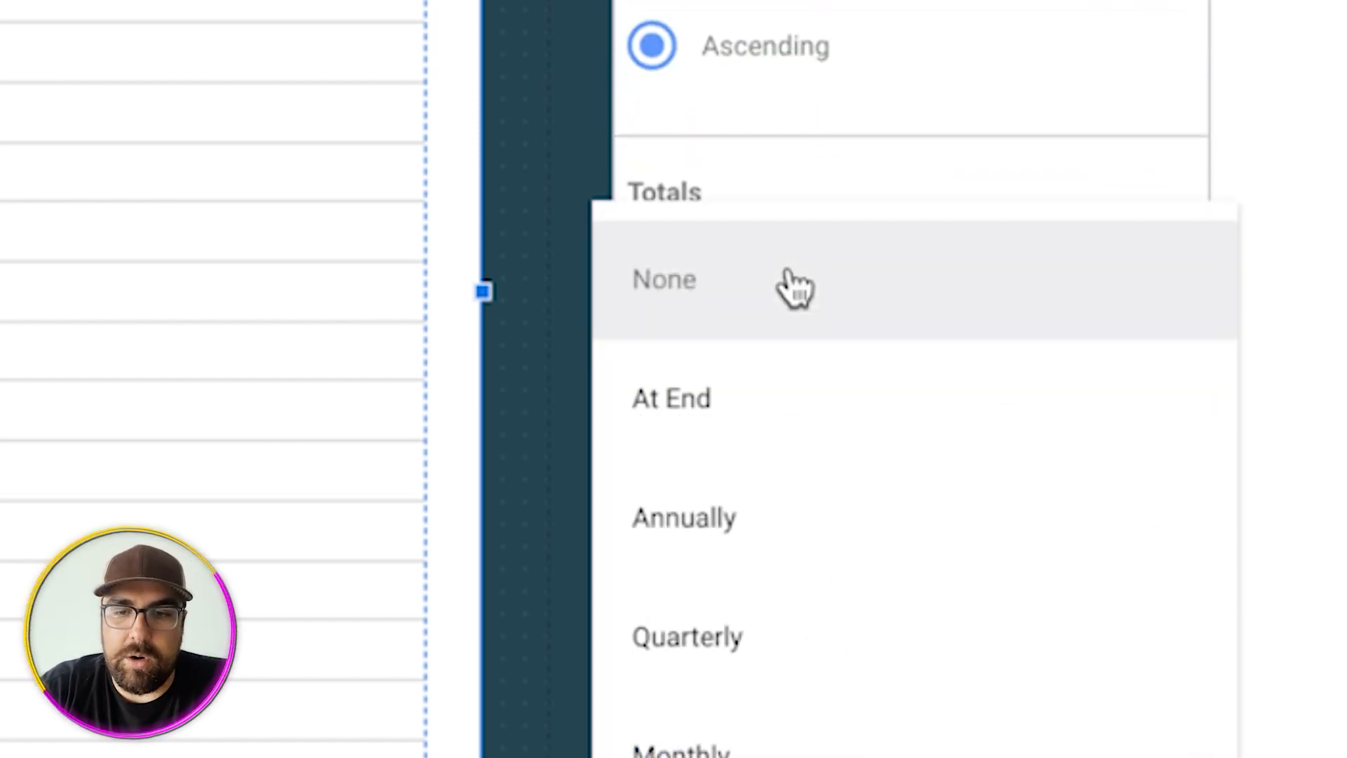
pyautogui.click(790, 736)
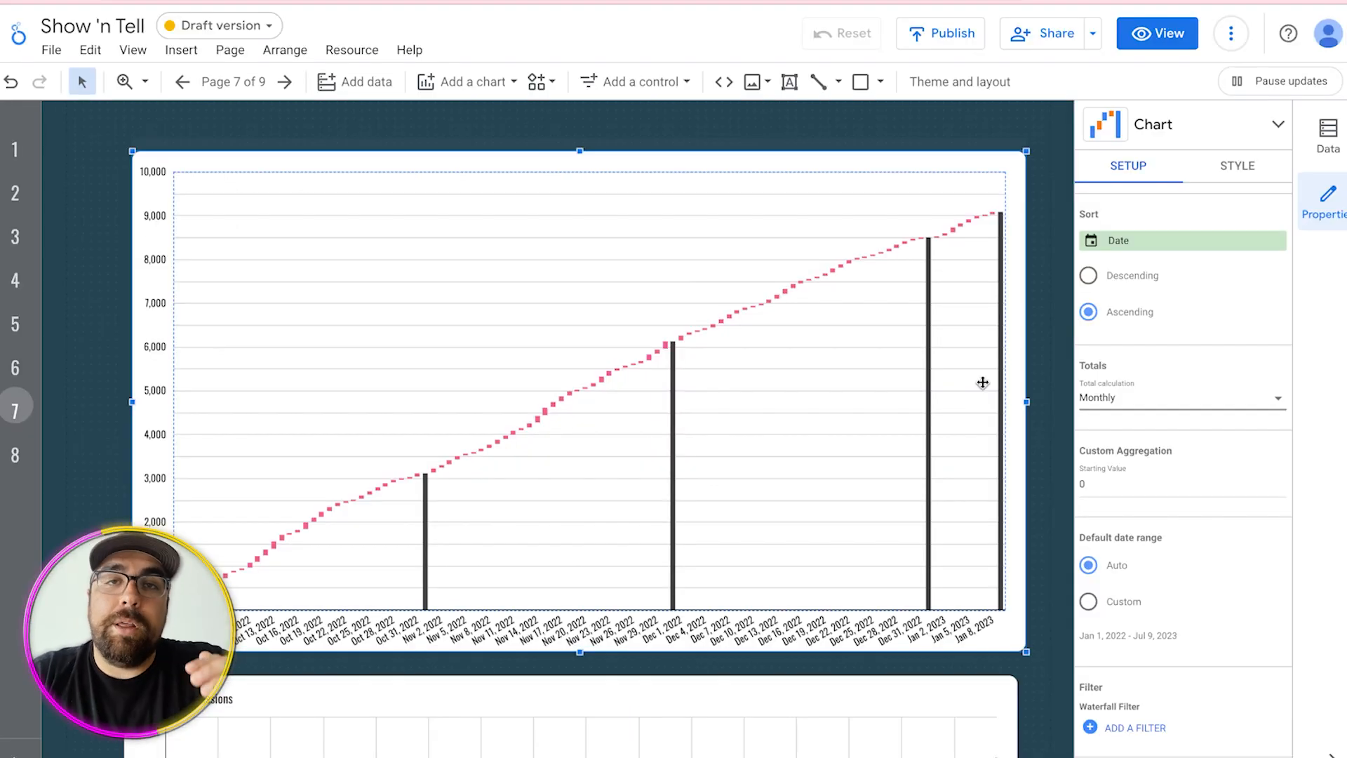
pyautogui.scroll(-5, 983, 383)
pyautogui.scroll(7, 982, 382)
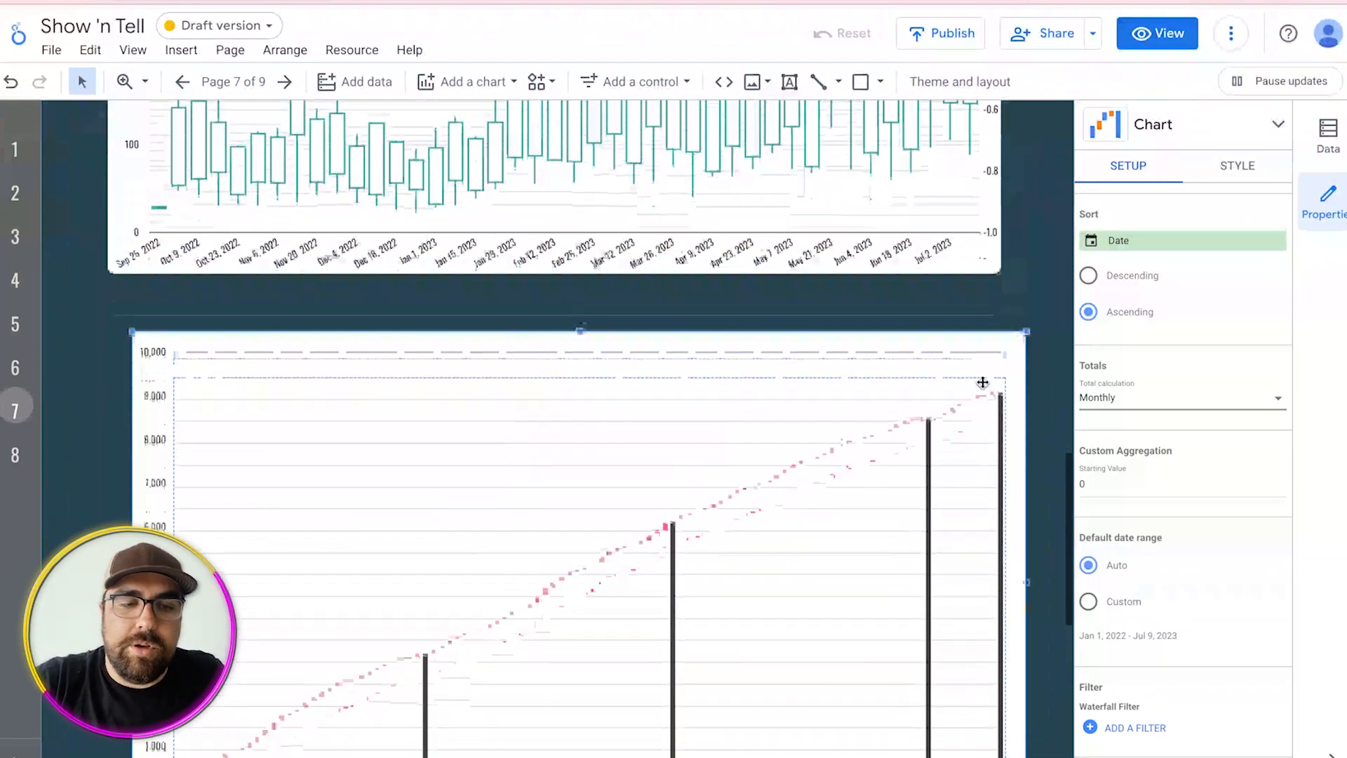
pyautogui.scroll(-3, 982, 382)
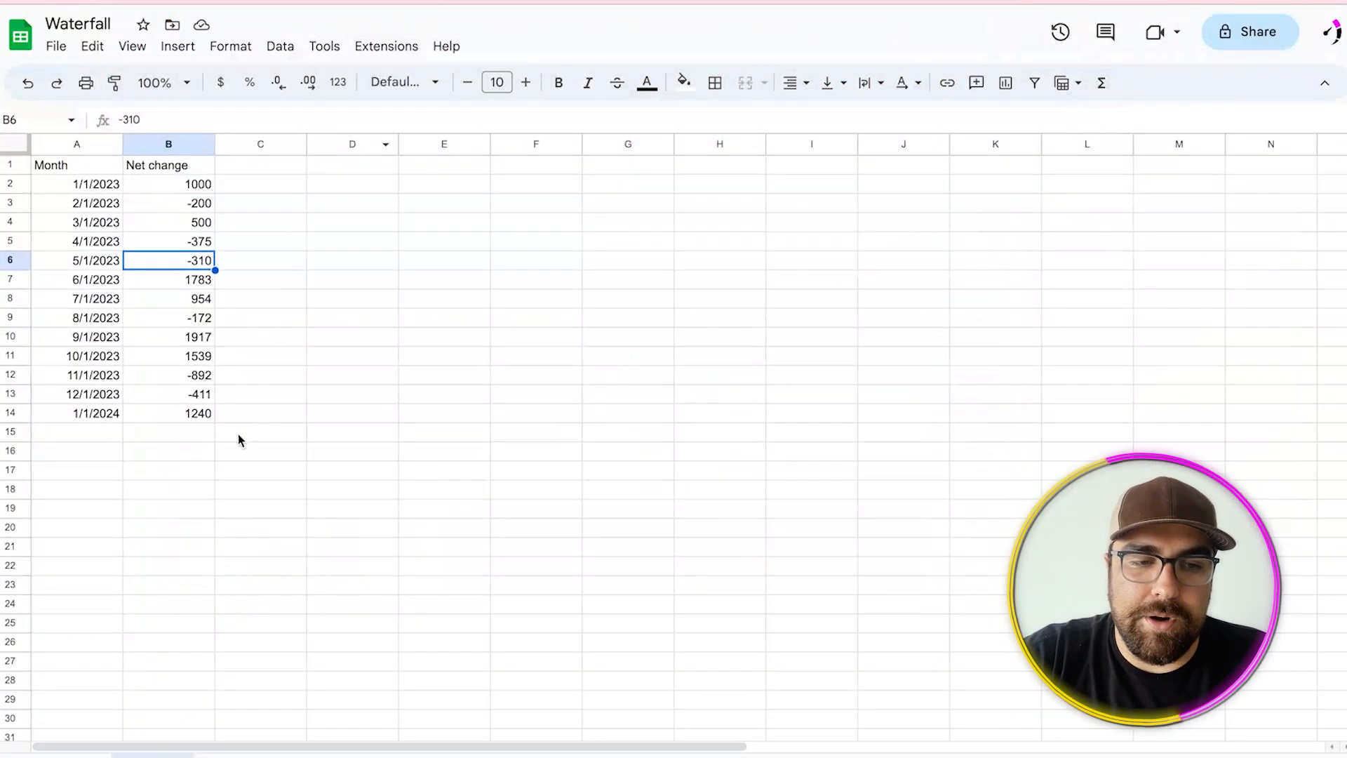
# - Switch to the Waterfall spreadsheet in Google Sheets and highlight the Month and Net change data across A1:C15
pyautogui.moveTo(238, 434); pyautogui.dragTo(78, 171)
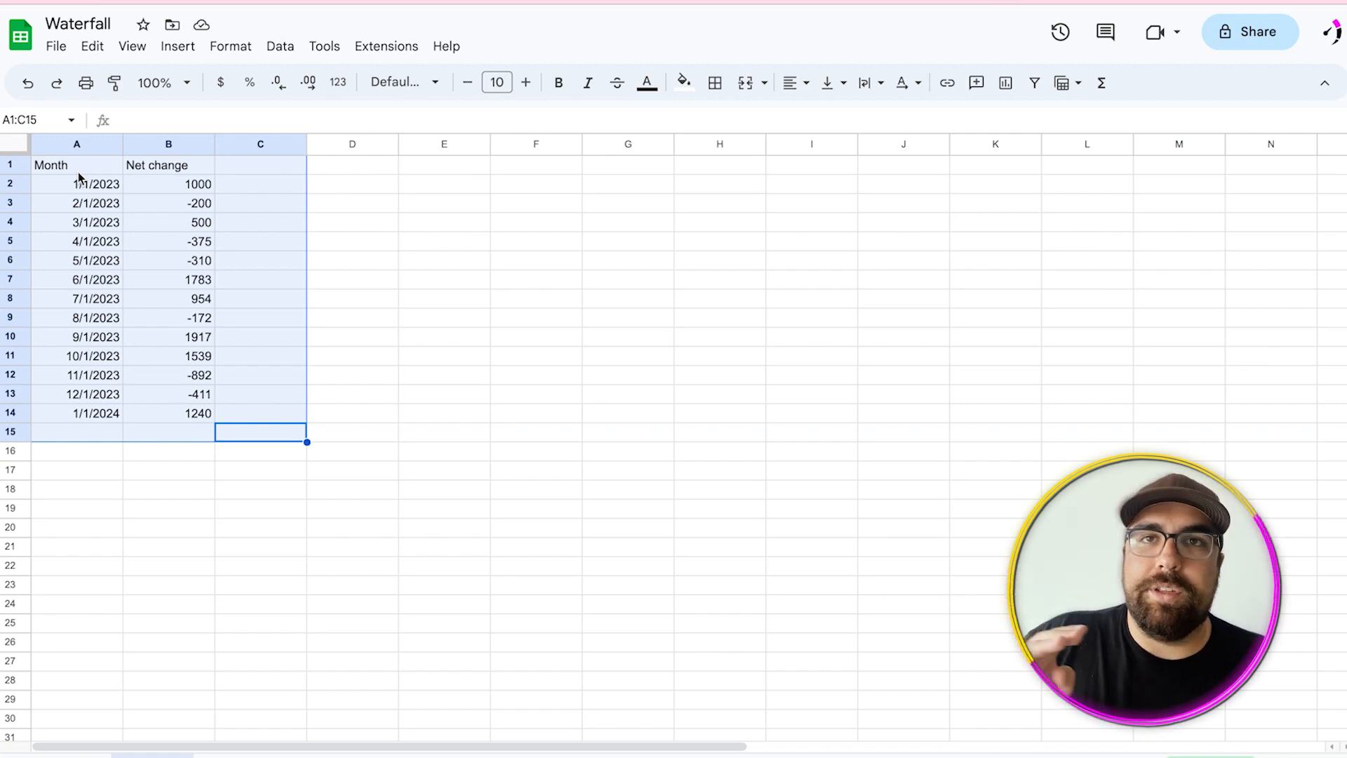
pyautogui.click(78, 172)
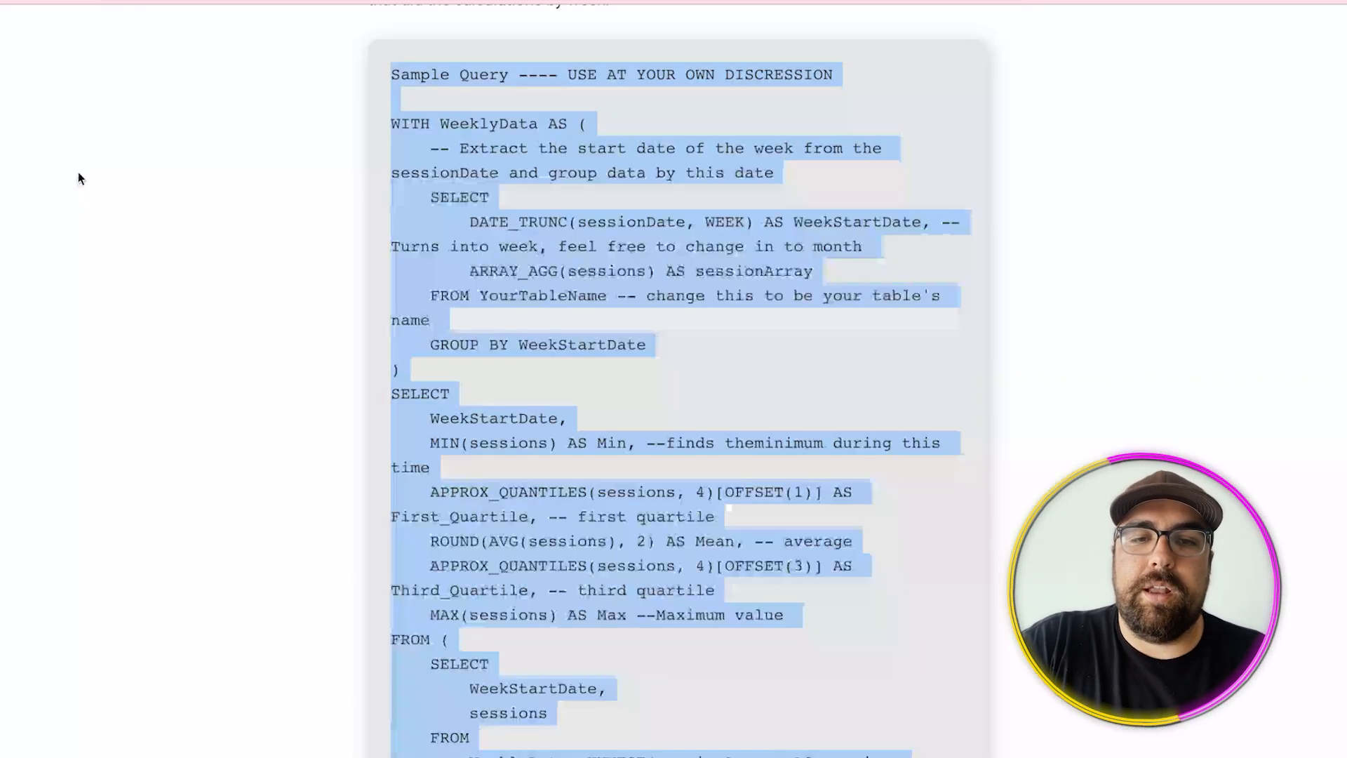